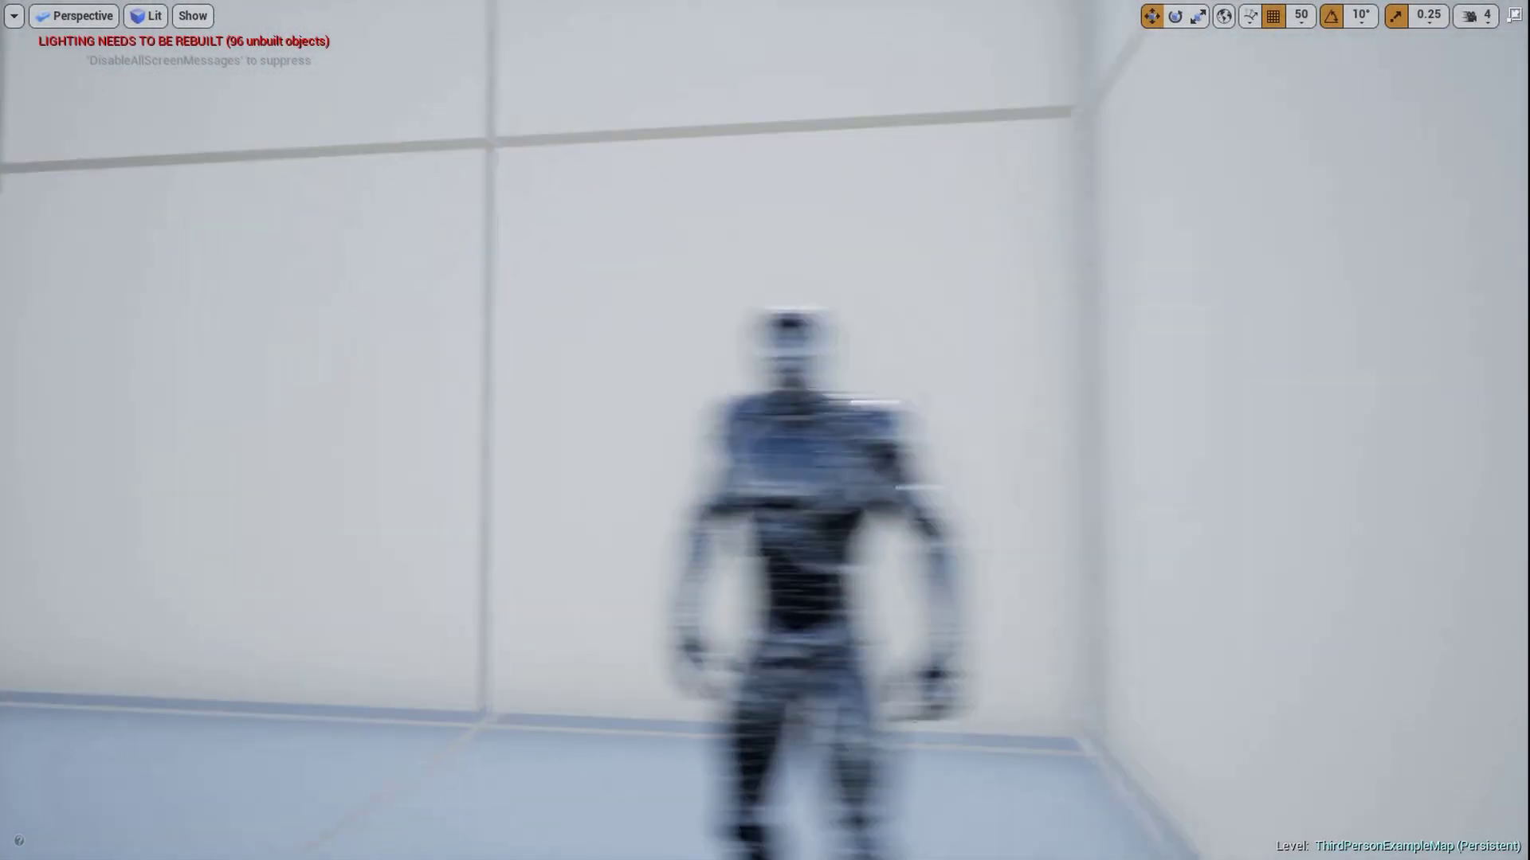
- Play-test the level by running the character across the walled room, and end the play session
{"action": "right_click_drag", "start_coordinate": [867, 549], "coordinate": [1085, 532]}
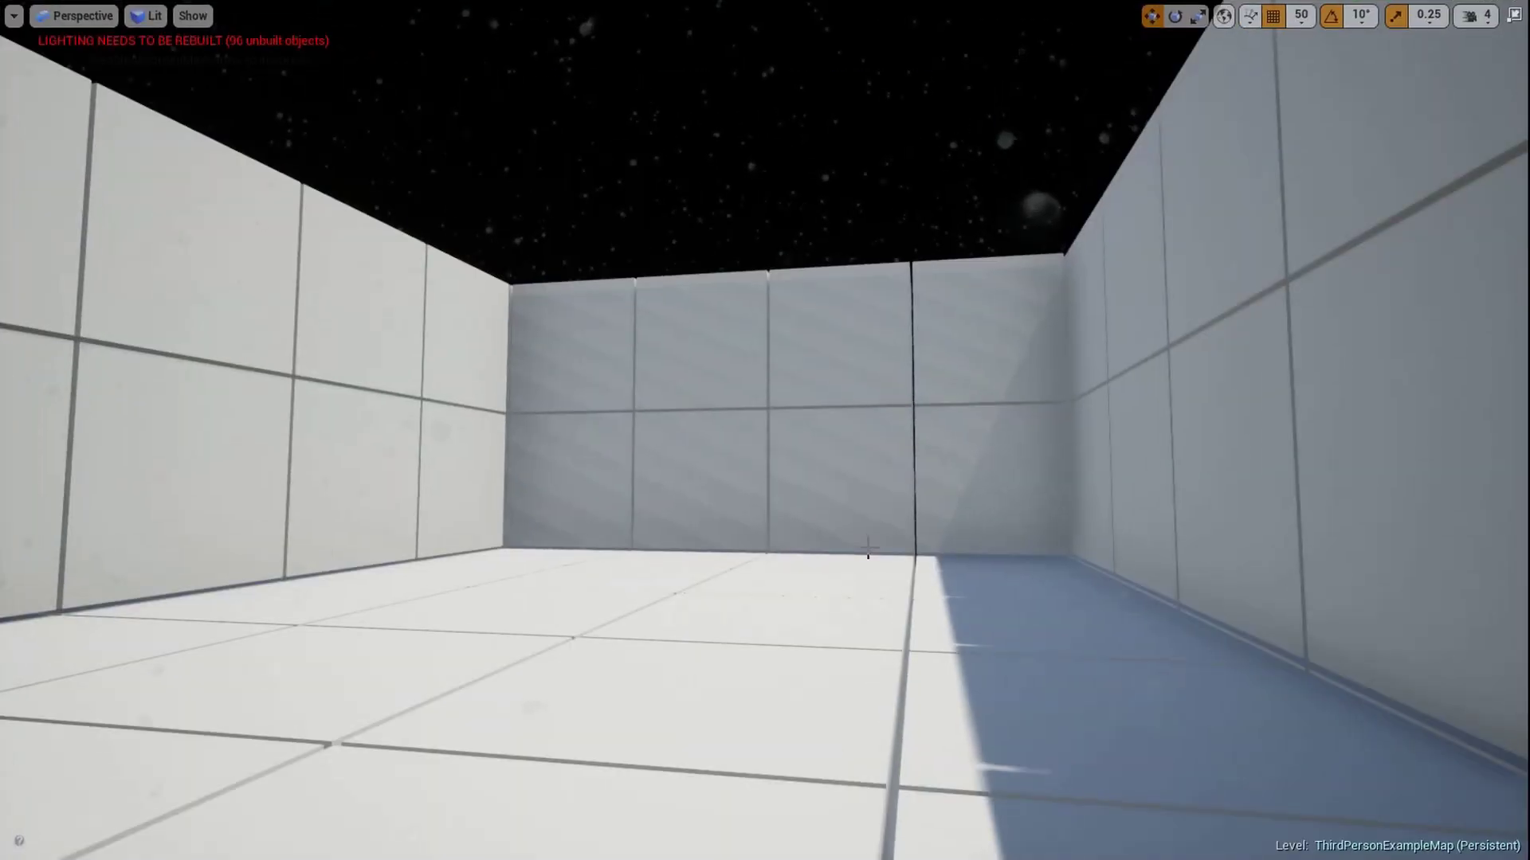
{"action": "key", "text": "alt+p"}
{"action": "left_click", "coordinate": [867, 548]}
{"action": "key", "text": "w"}
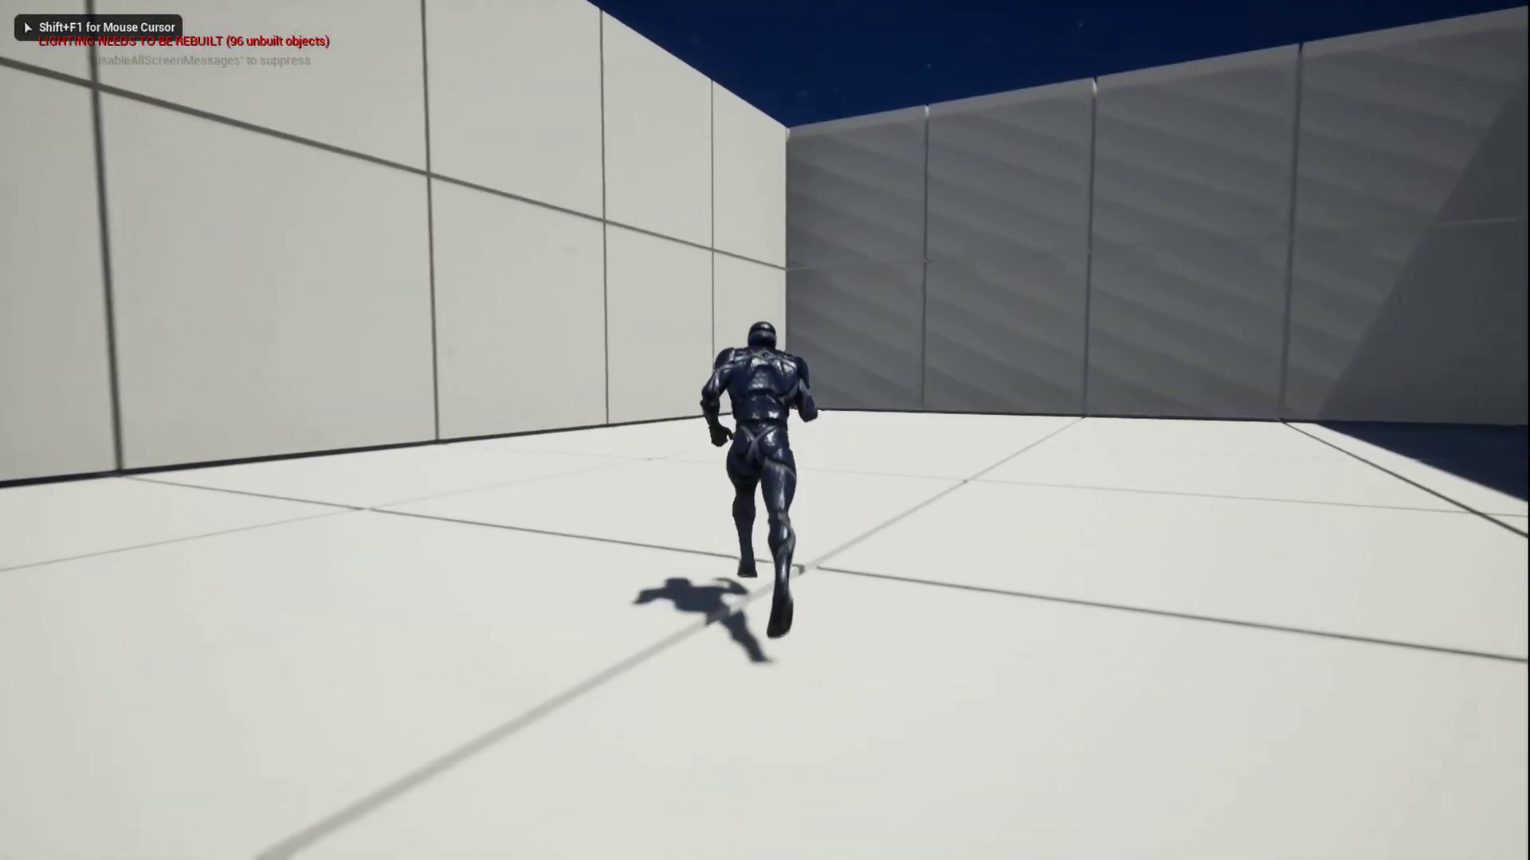
{"action": "key", "text": "Escape"}
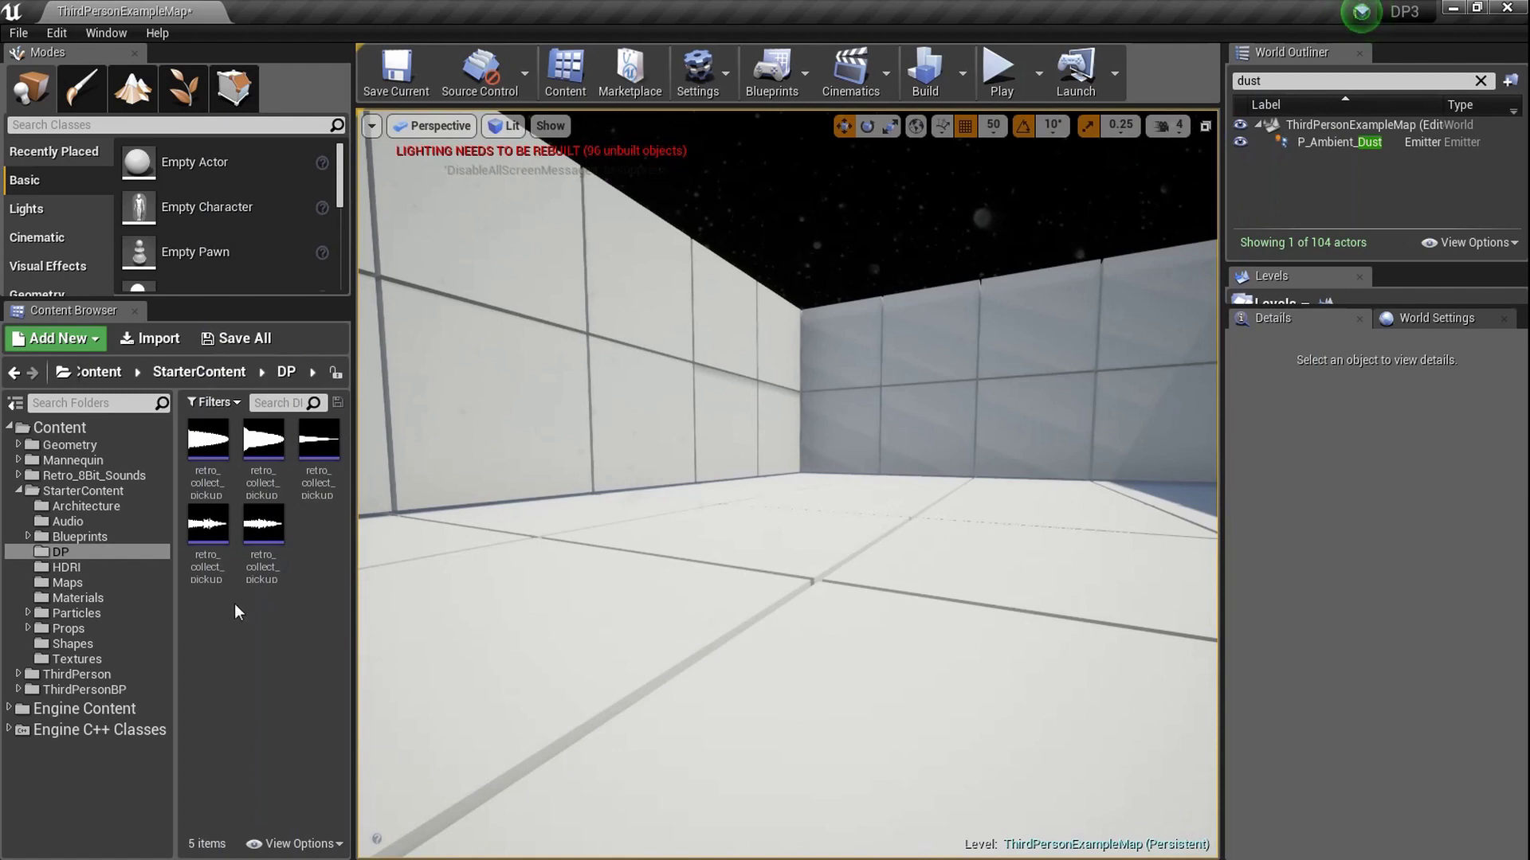
- Create an Actor blueprint class named Coin in the StarterContent DP folder and open it for editing
{"action": "right_click", "coordinate": [281, 647]}
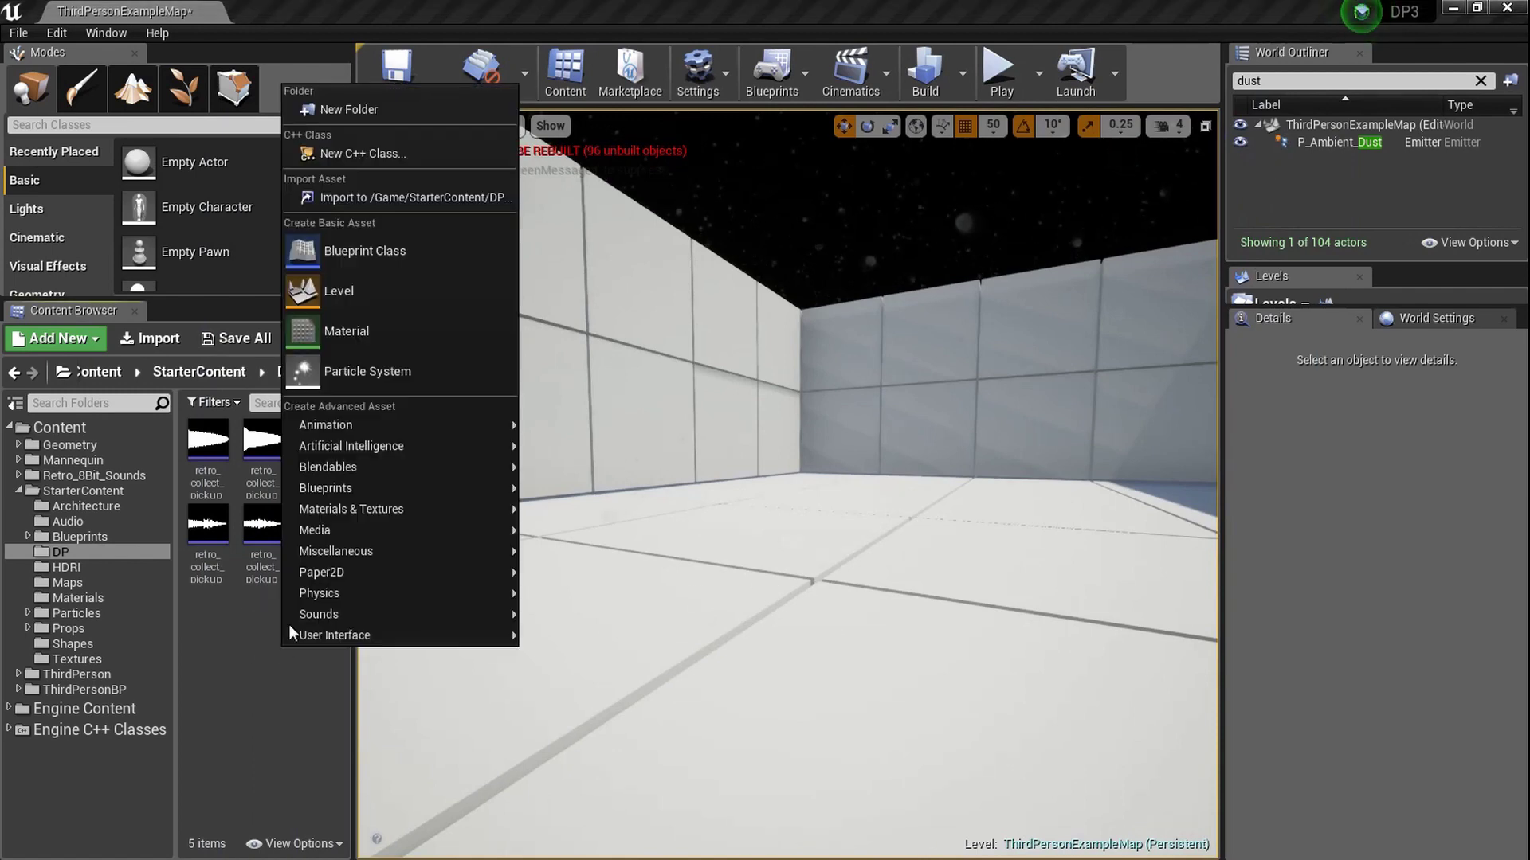
{"action": "left_click", "coordinate": [442, 252]}
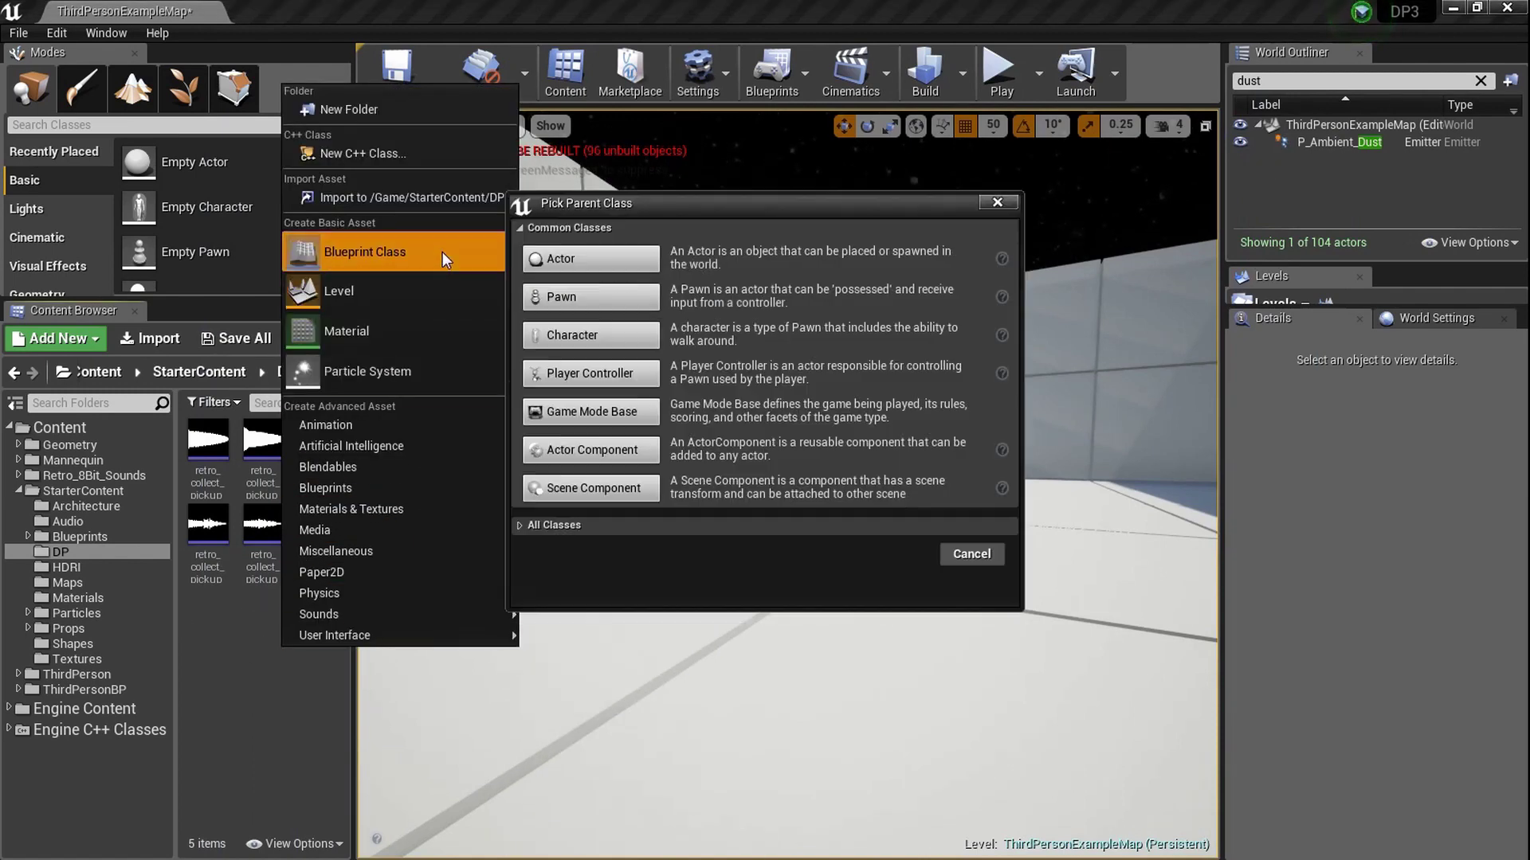
{"action": "left_click", "coordinate": [634, 253]}
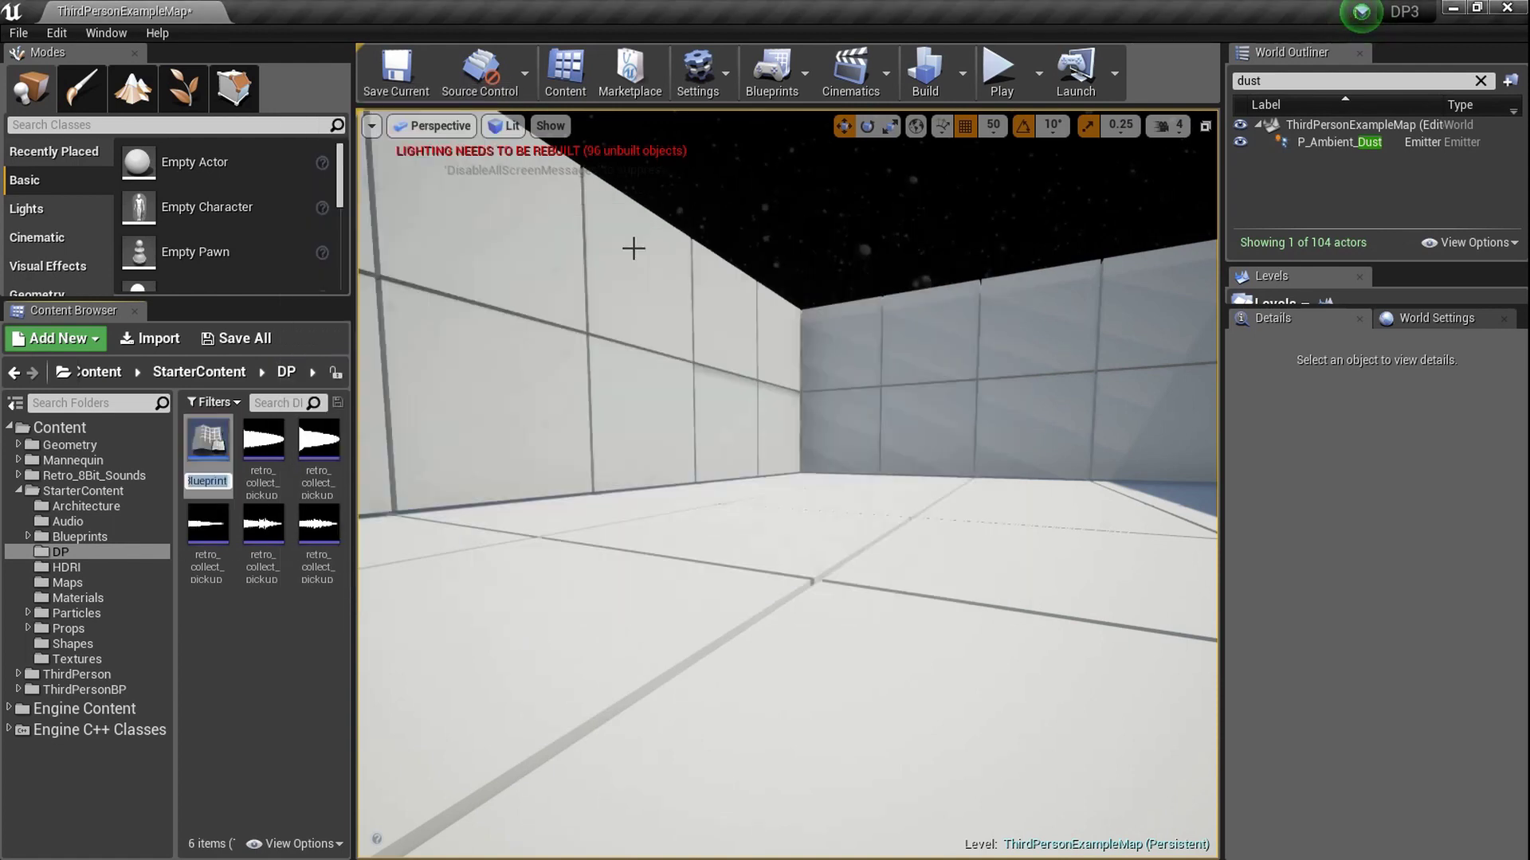
{"action": "type", "text": "Coin"}
{"action": "key", "text": "Return"}
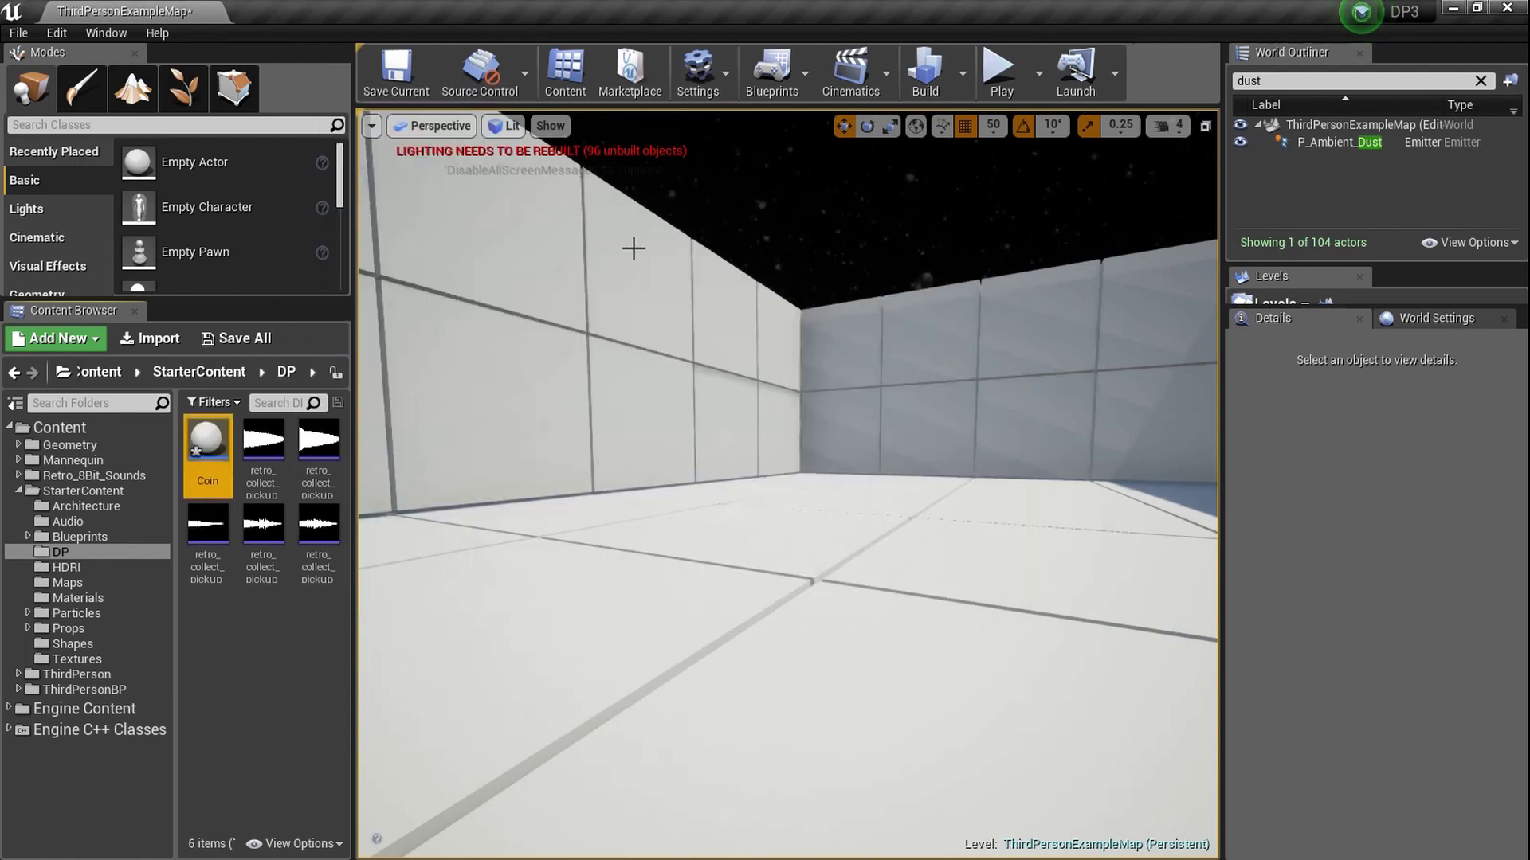
{"action": "double_click", "coordinate": [209, 465]}
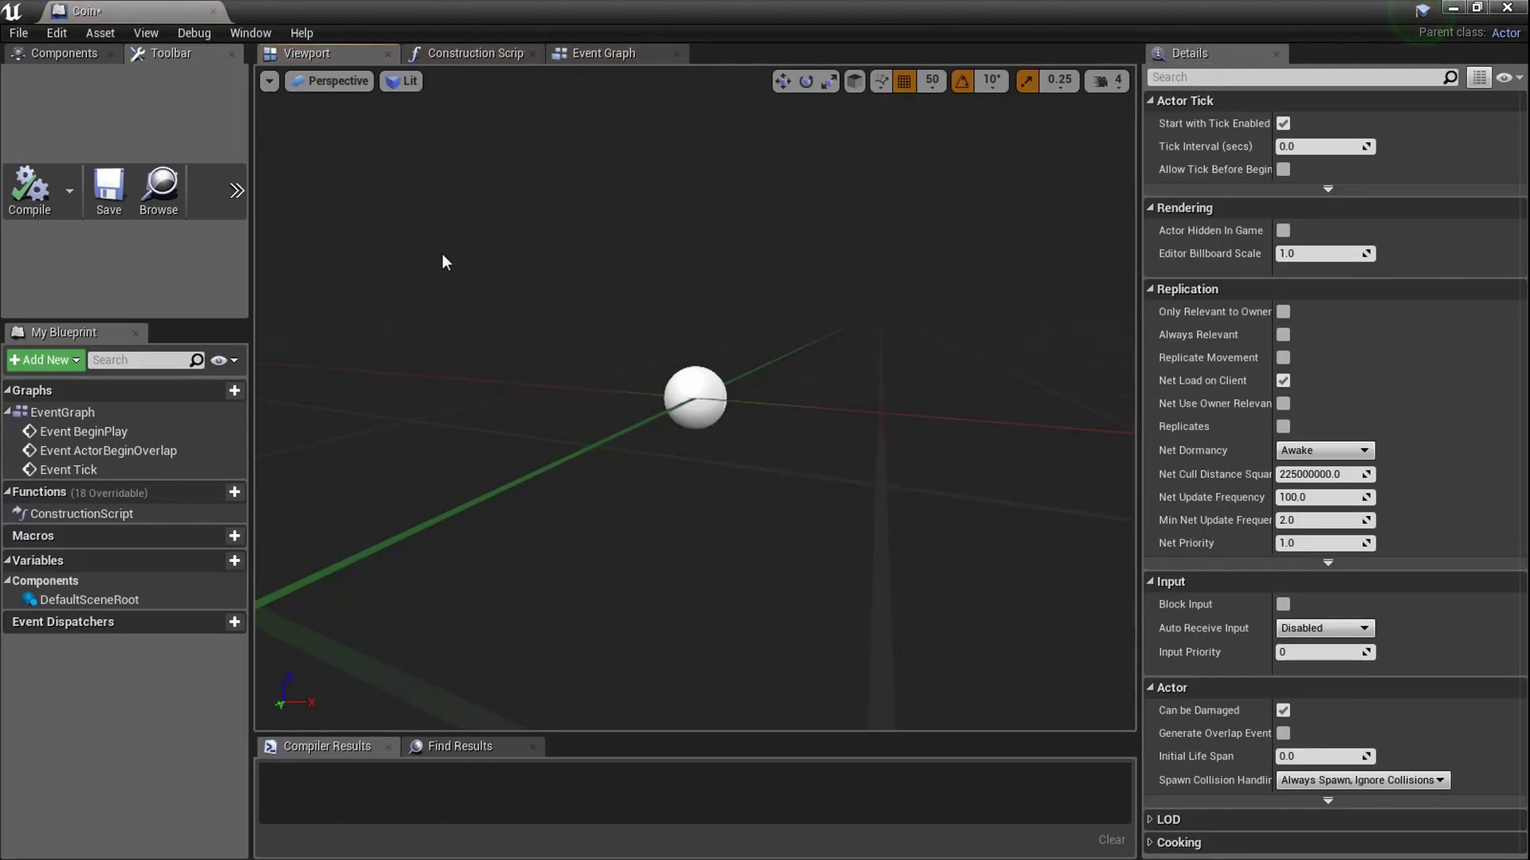
- Add a Static Mesh component named COin to the blueprint
{"action": "left_click", "coordinate": [48, 56]}
{"action": "left_click", "coordinate": [108, 82]}
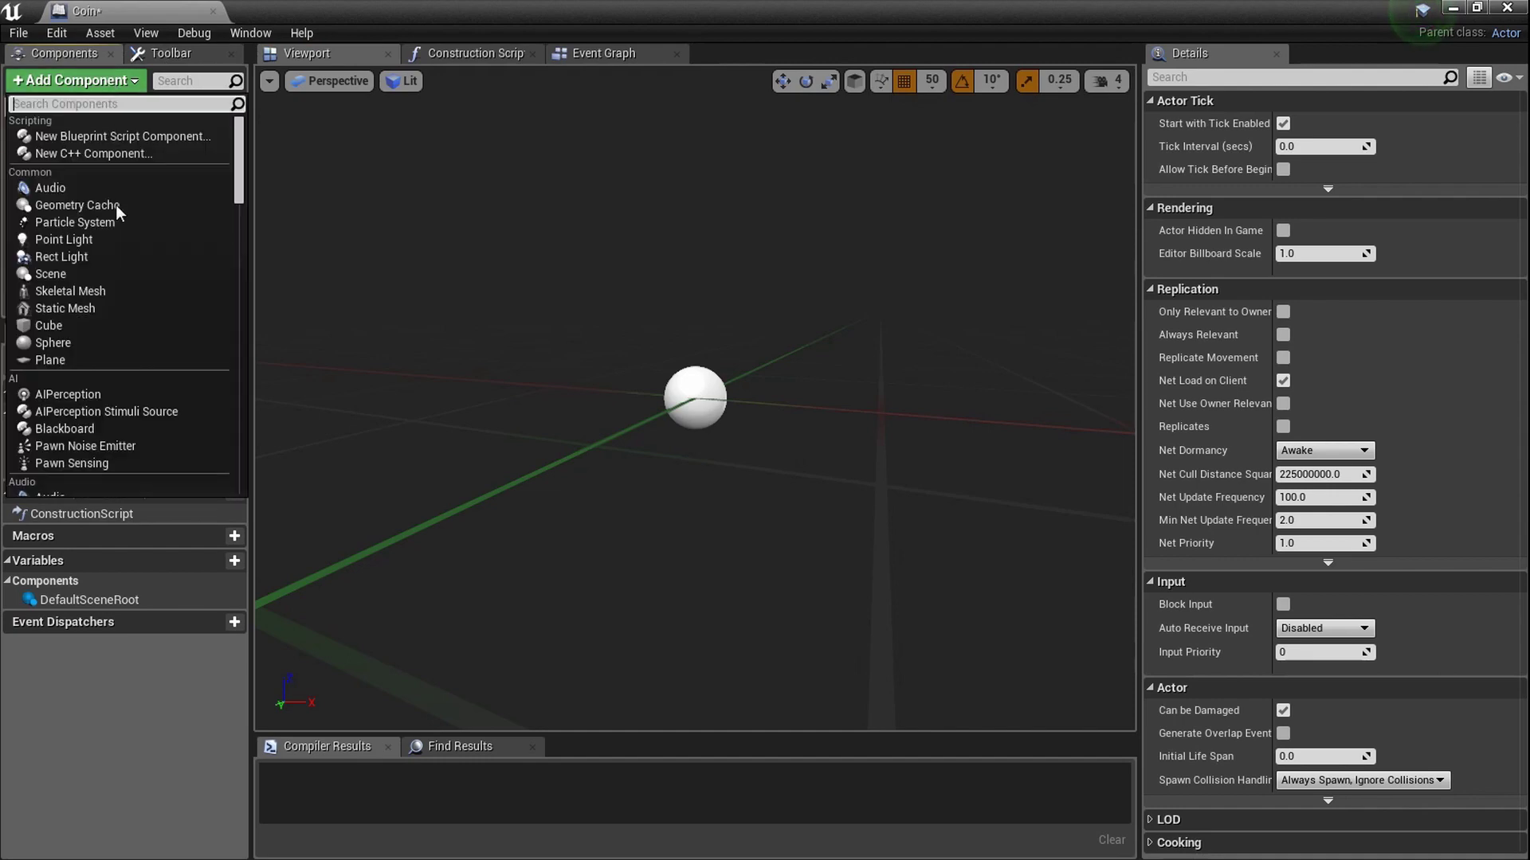
{"action": "left_click", "coordinate": [159, 307]}
{"action": "type", "text": "COin"}
{"action": "key", "text": "Return"}
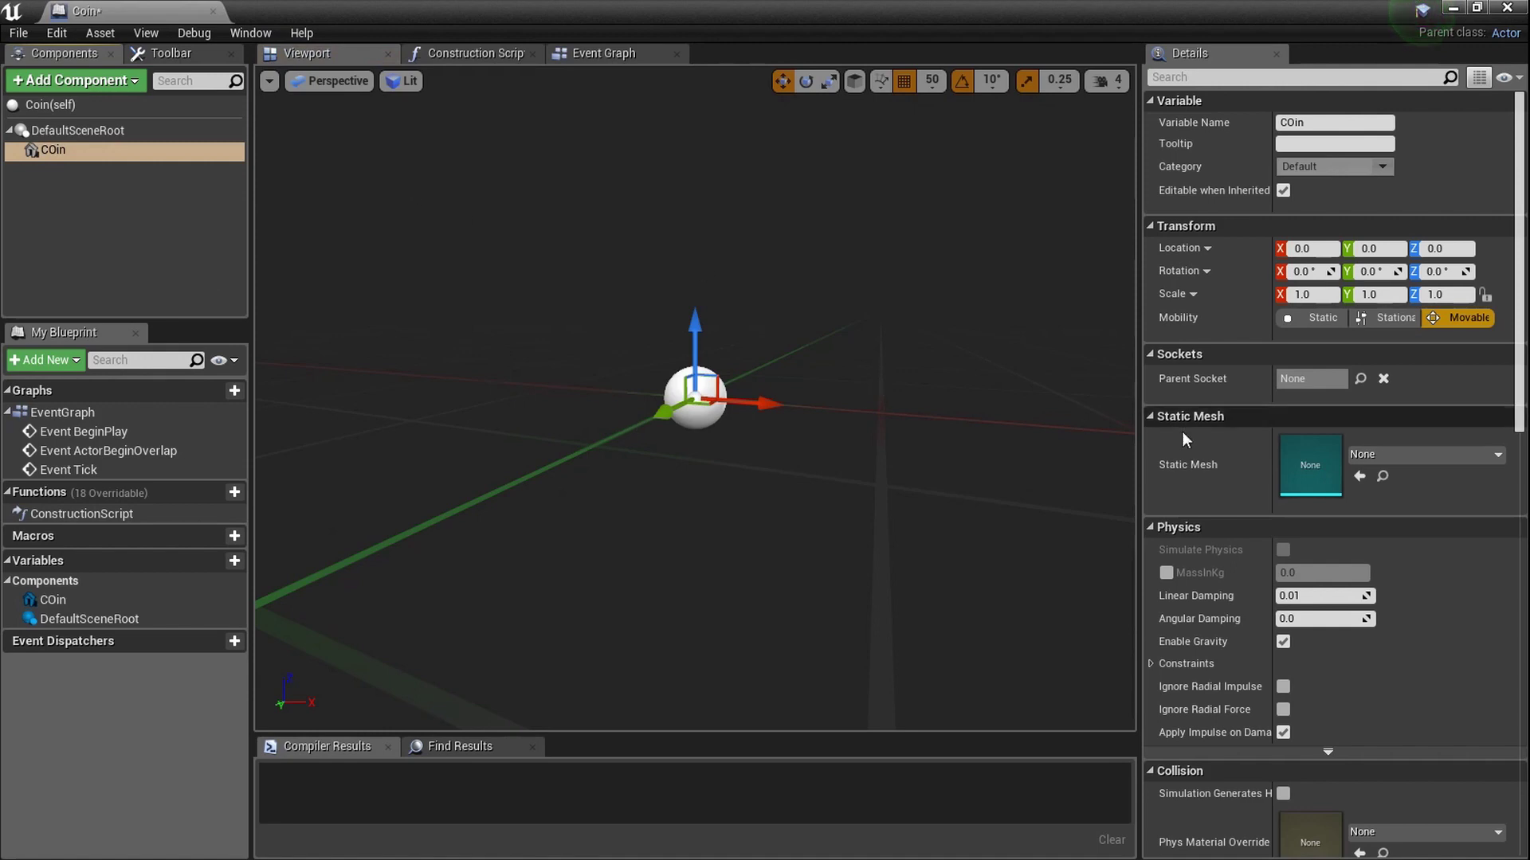
- Find the Shape_Sphere asset and assign it as the COin component's static mesh
{"action": "left_click", "coordinate": [1464, 455]}
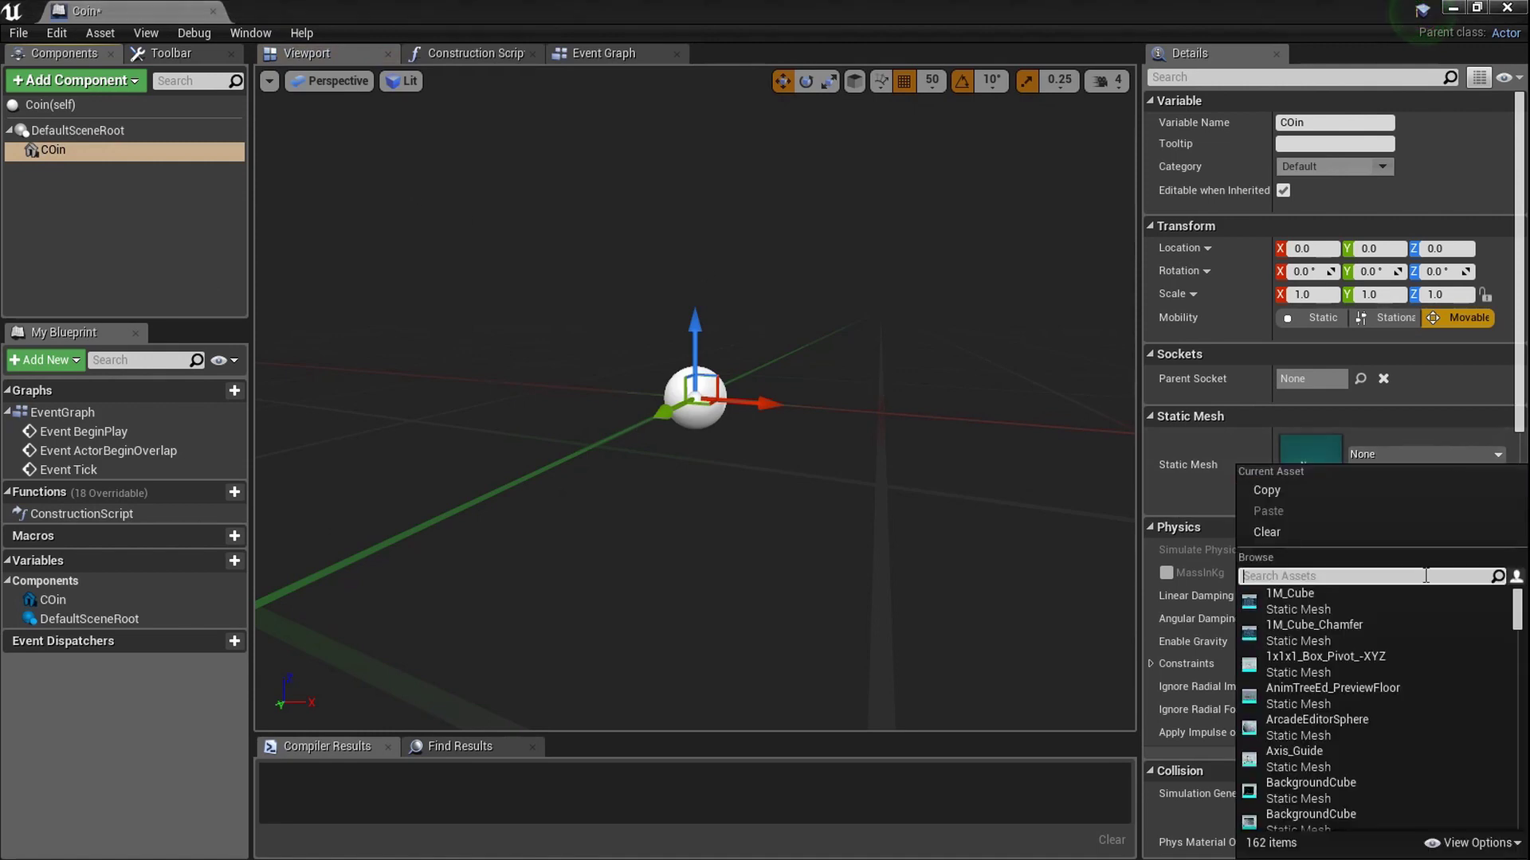
{"action": "type", "text": "shape"}
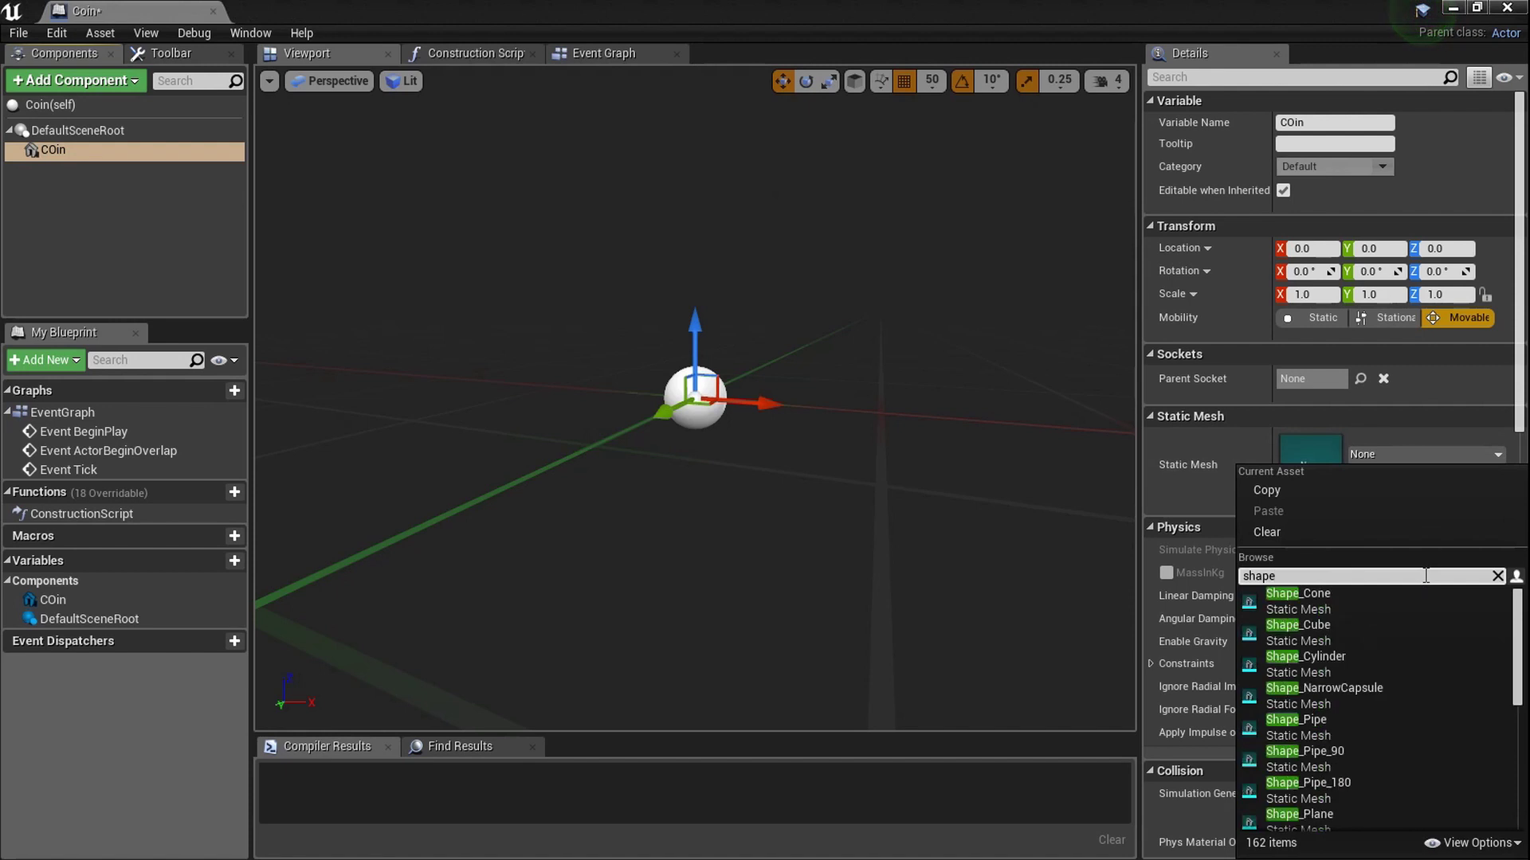
{"action": "scroll", "coordinate": [1396, 633], "scroll_direction": "down", "scroll_amount": 2}
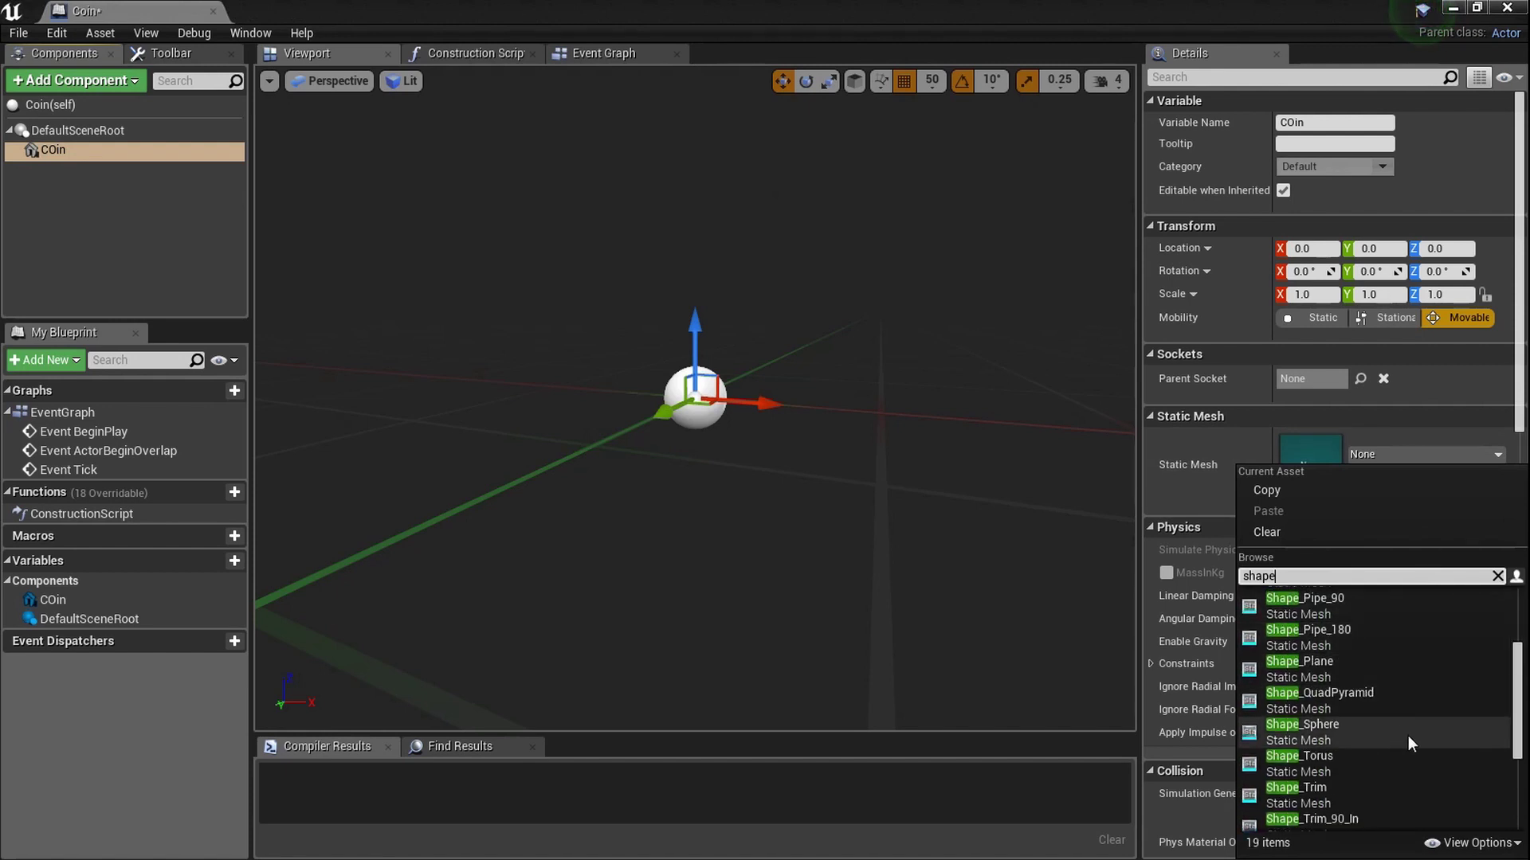
{"action": "left_click", "coordinate": [1408, 735]}
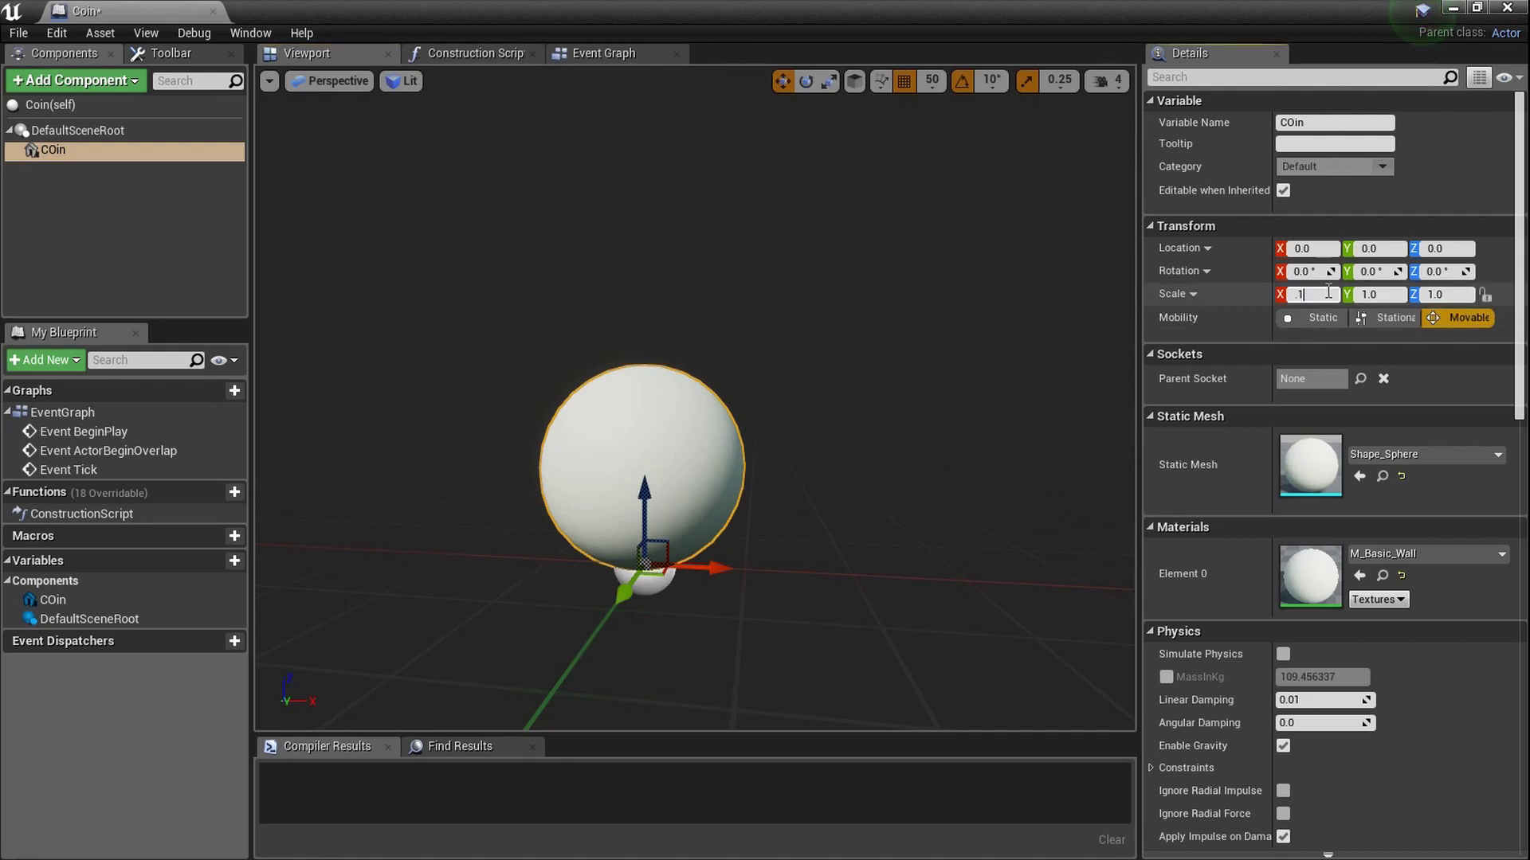
- Flatten the sphere into a coin by setting its X scale to 0.1, and compile the blueprint
{"action": "type", "text": "0.1"}
{"action": "key", "text": "Return"}
{"action": "scroll", "coordinate": [683, 383], "scroll_direction": "up", "scroll_amount": 5}
{"action": "mouse_move", "coordinate": [683, 398]}
{"action": "right_mouse_down"}
{"action": "mouse_move", "coordinate": [845, 438]}
{"action": "mouse_move", "coordinate": [685, 422]}
{"action": "right_mouse_up"}
{"action": "key", "text": "f"}
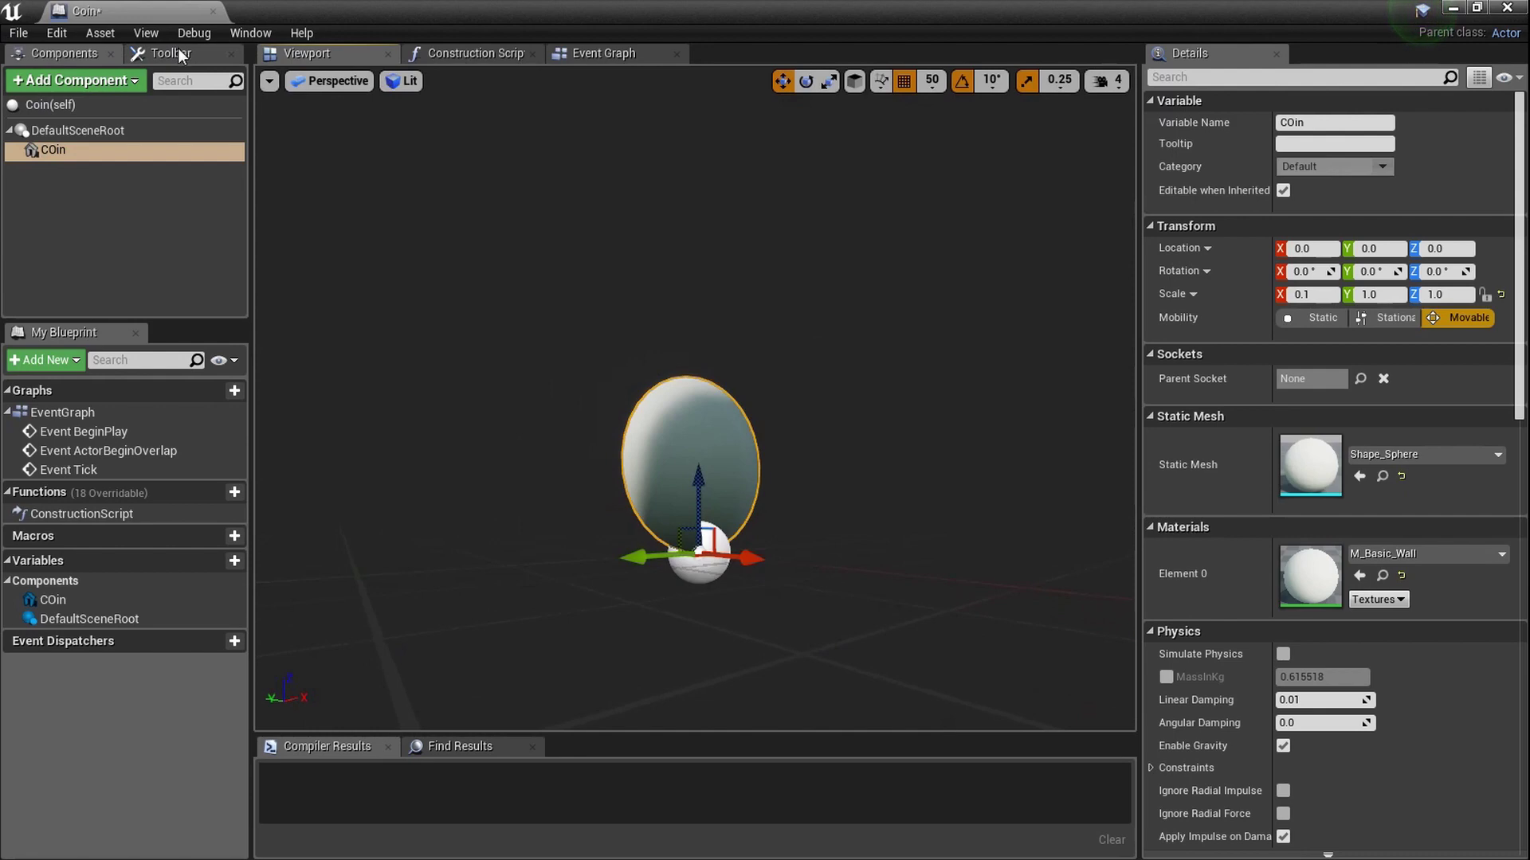
{"action": "left_click", "coordinate": [179, 52]}
{"action": "left_click", "coordinate": [30, 189]}
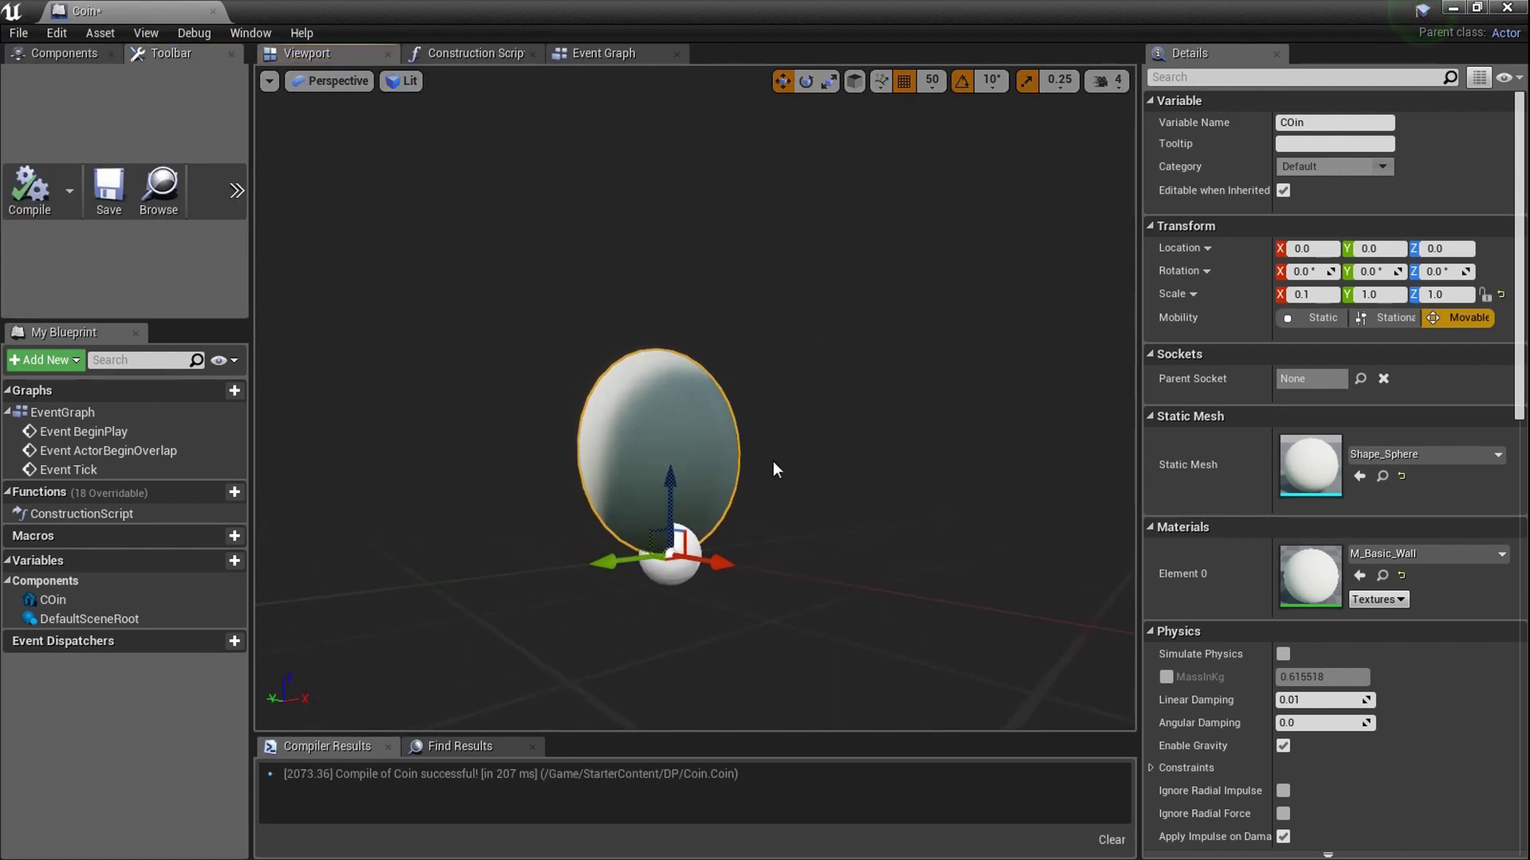
- Dock the Coin blueprint editor beside the level editor and check switching between the two
{"action": "left_click_drag", "start_coordinate": [119, 11], "coordinate": [332, 2]}
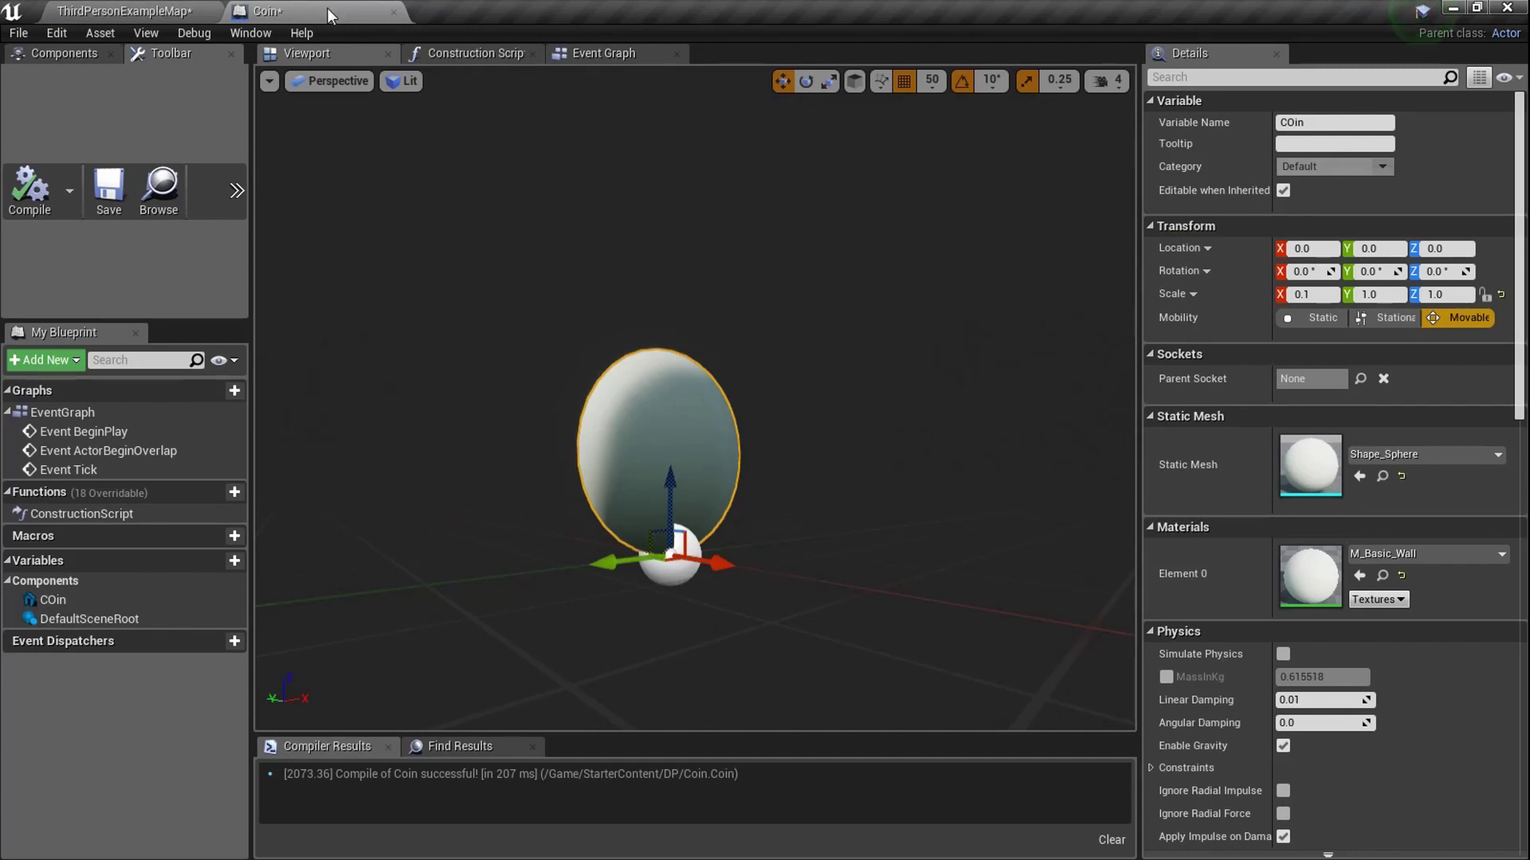
{"action": "left_click", "coordinate": [127, 10]}
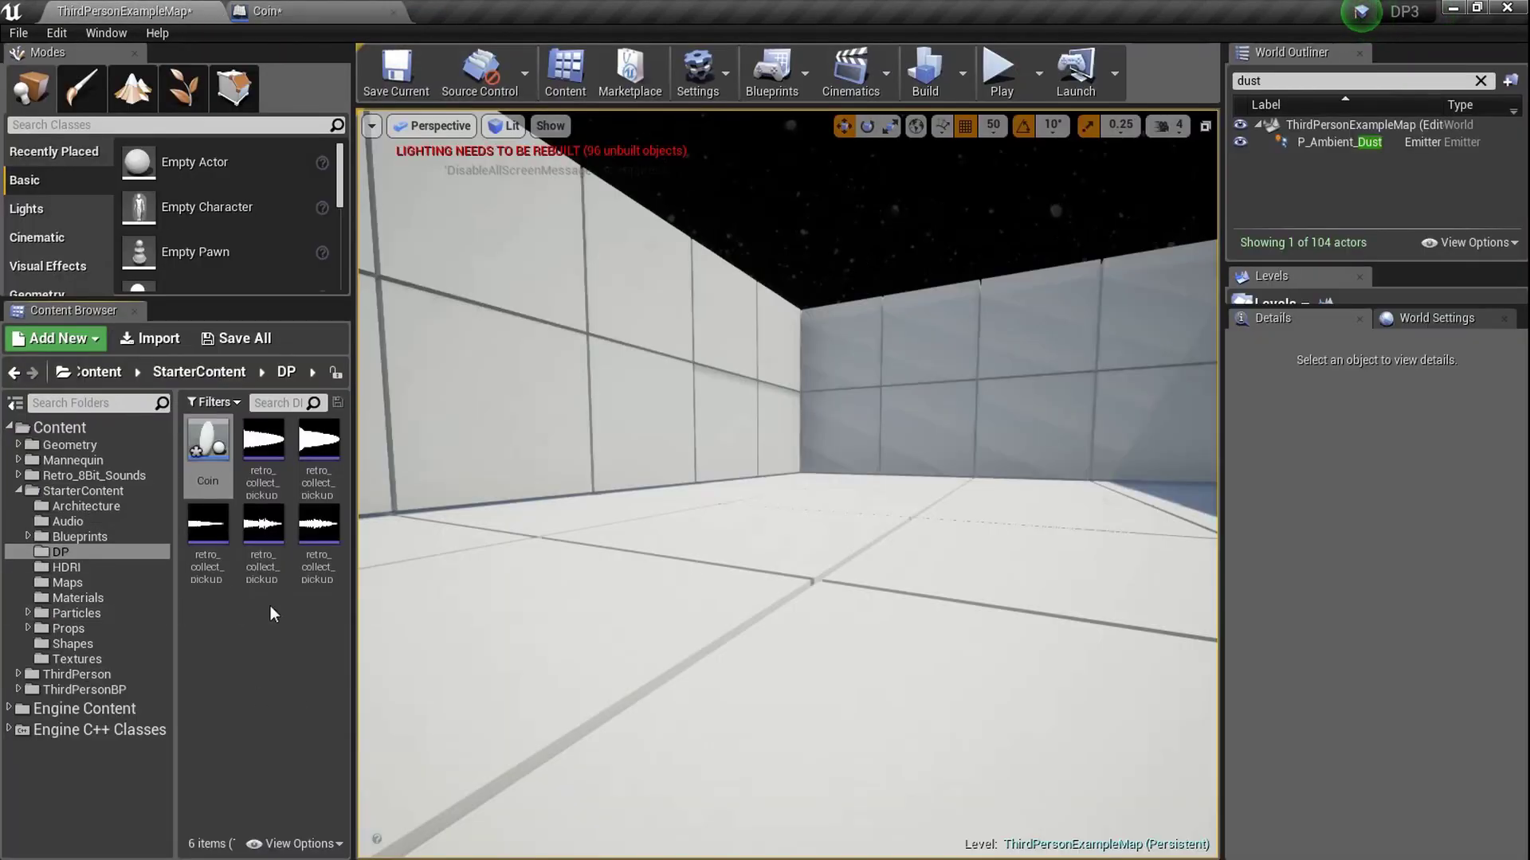
{"action": "left_click", "coordinate": [311, 10]}
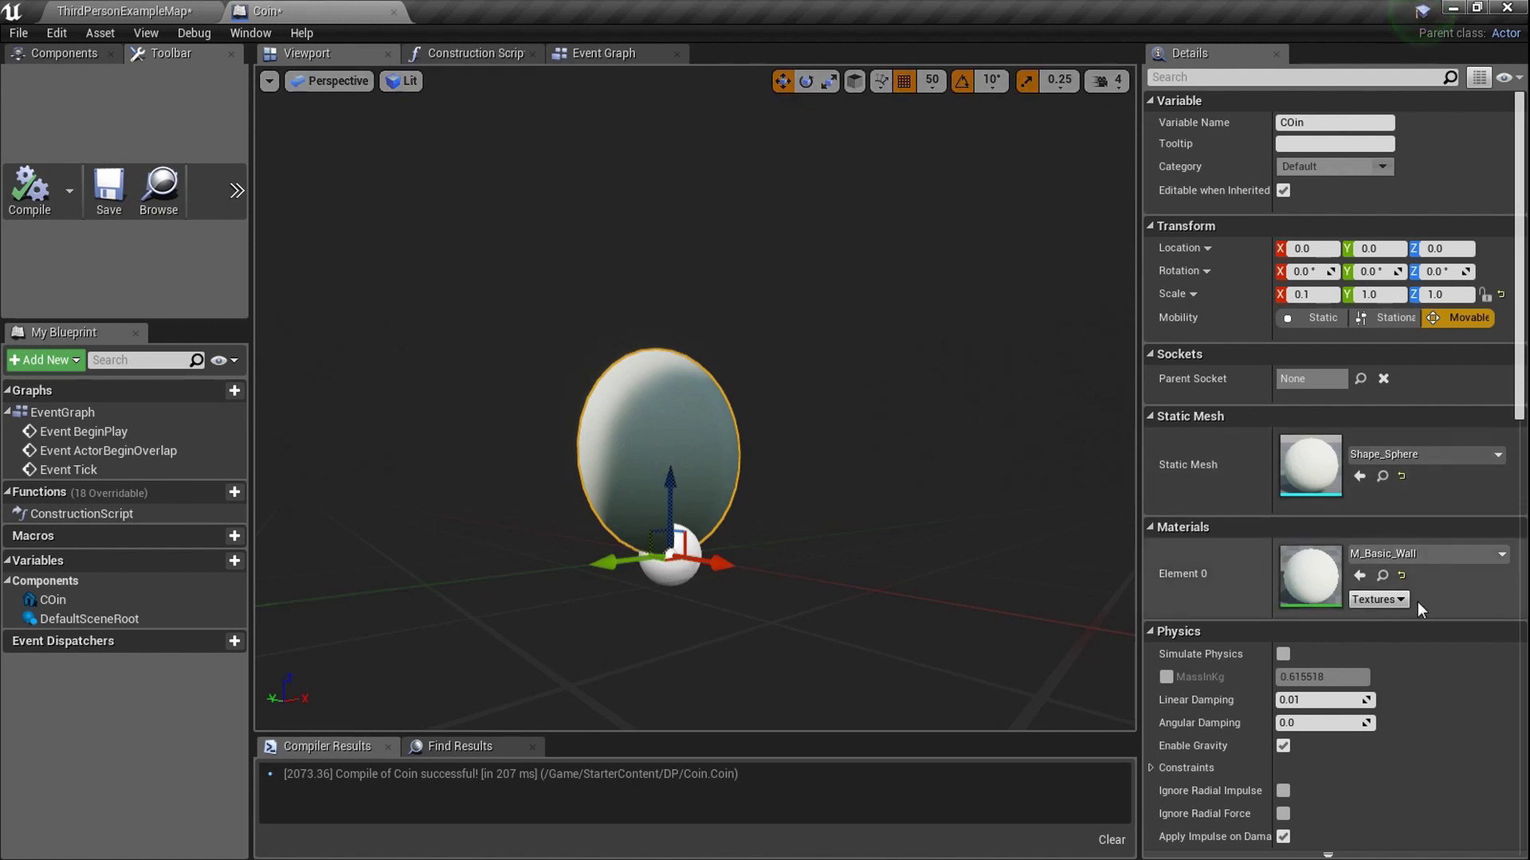
- Apply the M_Basic_Floor starter material to the coin mesh's Element 0 slot and recompile the blueprint
{"action": "left_click", "coordinate": [1385, 575]}
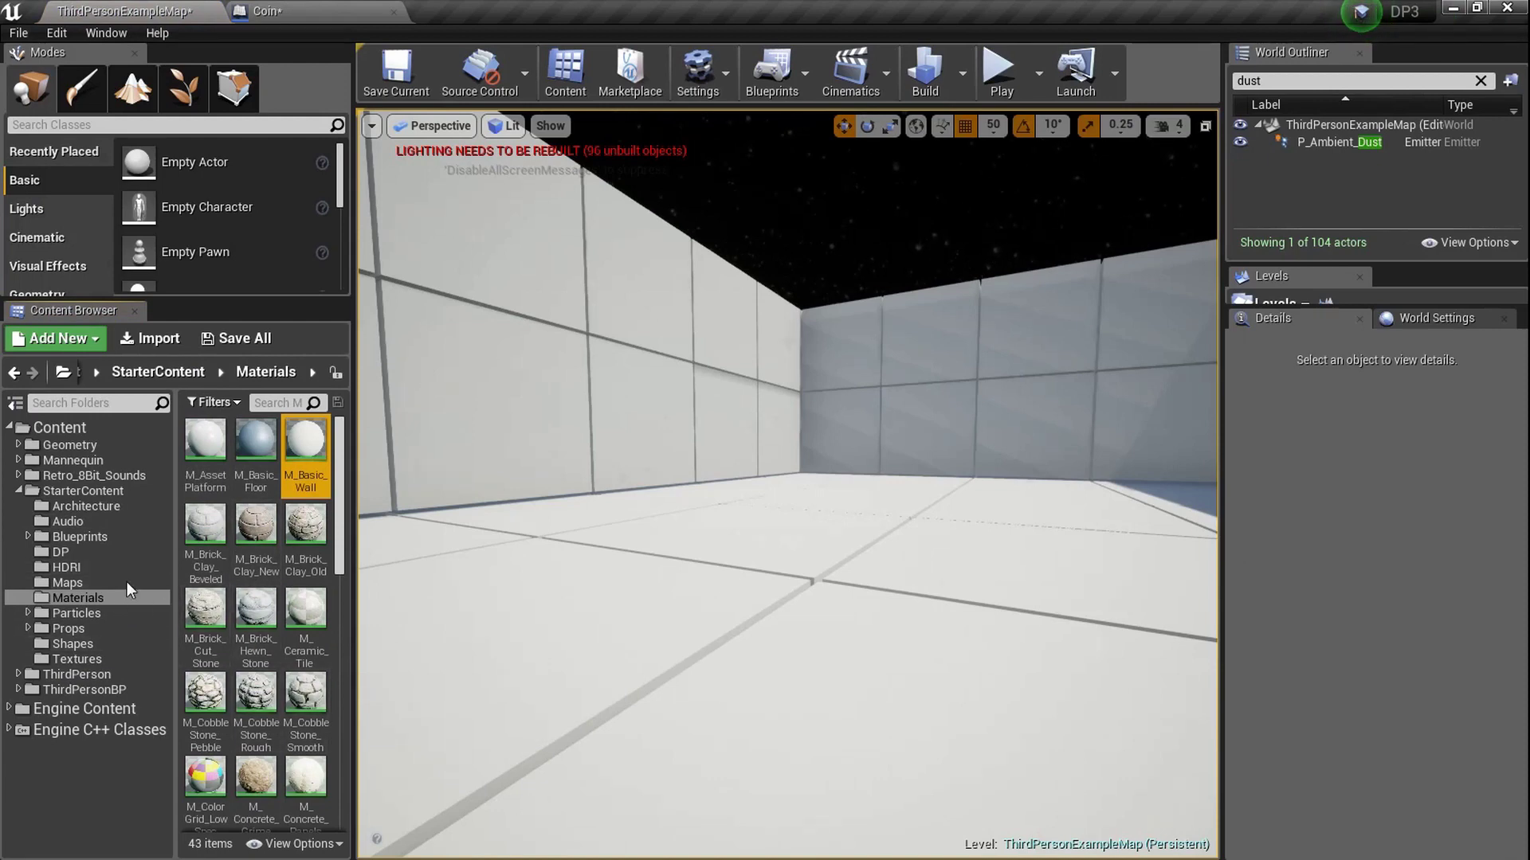
{"action": "left_click", "coordinate": [271, 452]}
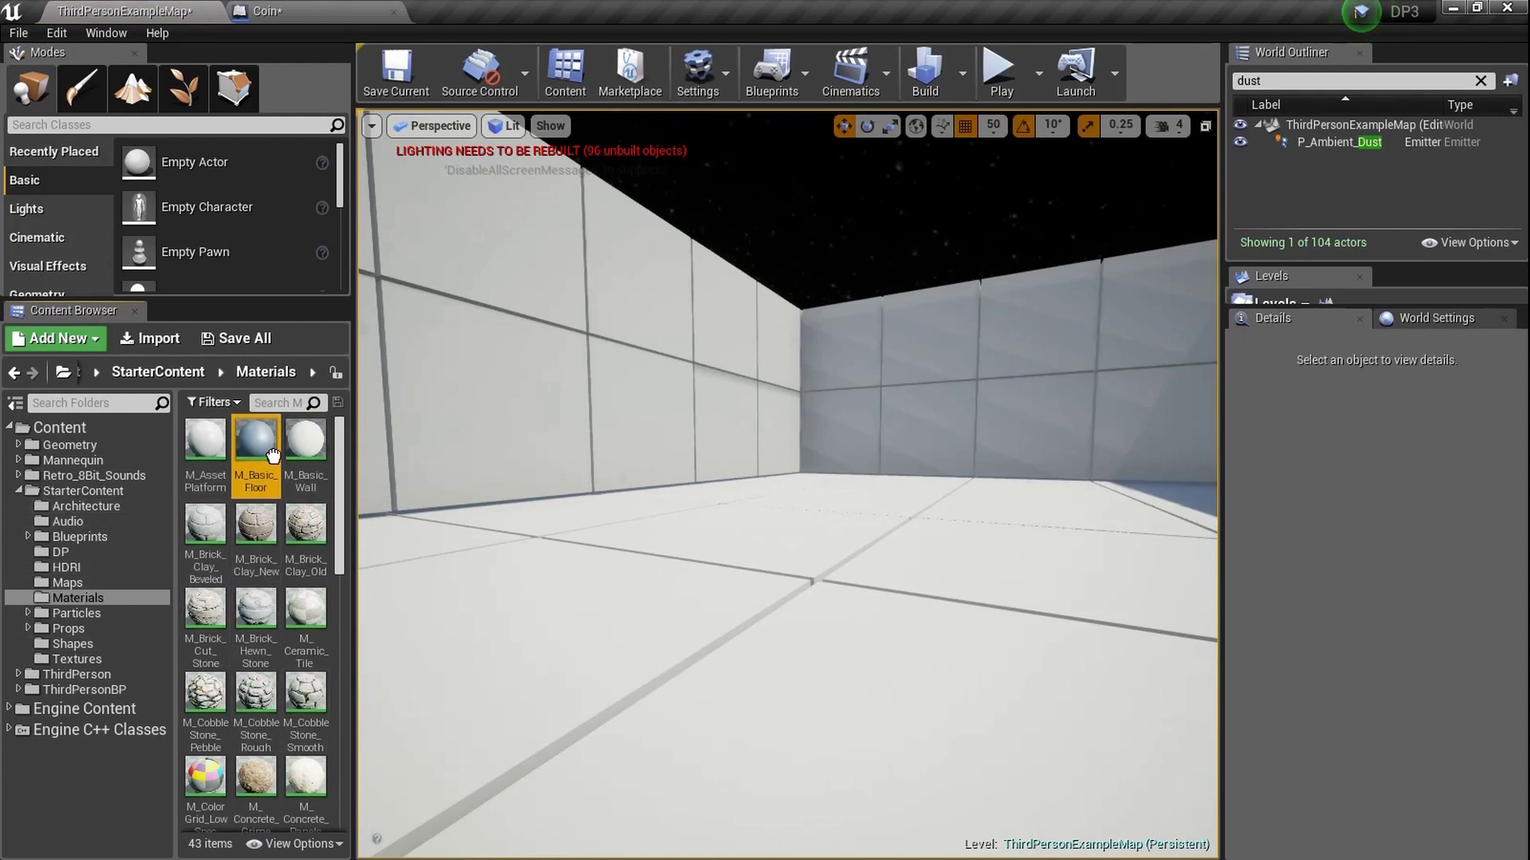
{"action": "left_click", "coordinate": [330, 5]}
{"action": "left_click_drag", "start_coordinate": [1225, 559], "coordinate": [1299, 583]}
{"action": "left_click_drag", "start_coordinate": [956, 525], "coordinate": [797, 530]}
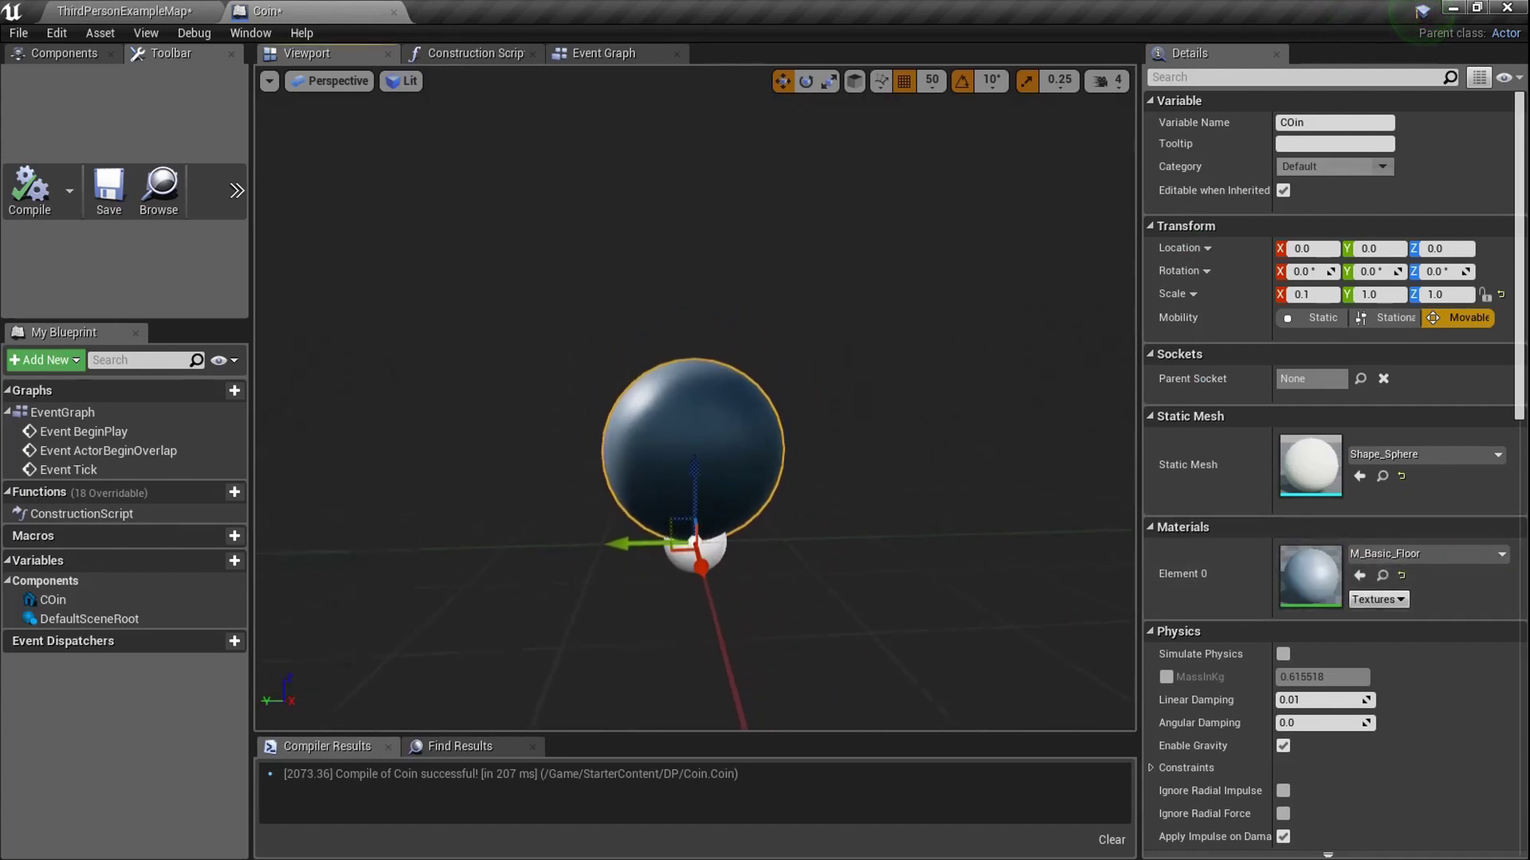
{"action": "middle_click_drag", "start_coordinate": [525, 183], "coordinate": [524, 263]}
{"action": "left_click", "coordinate": [21, 55]}
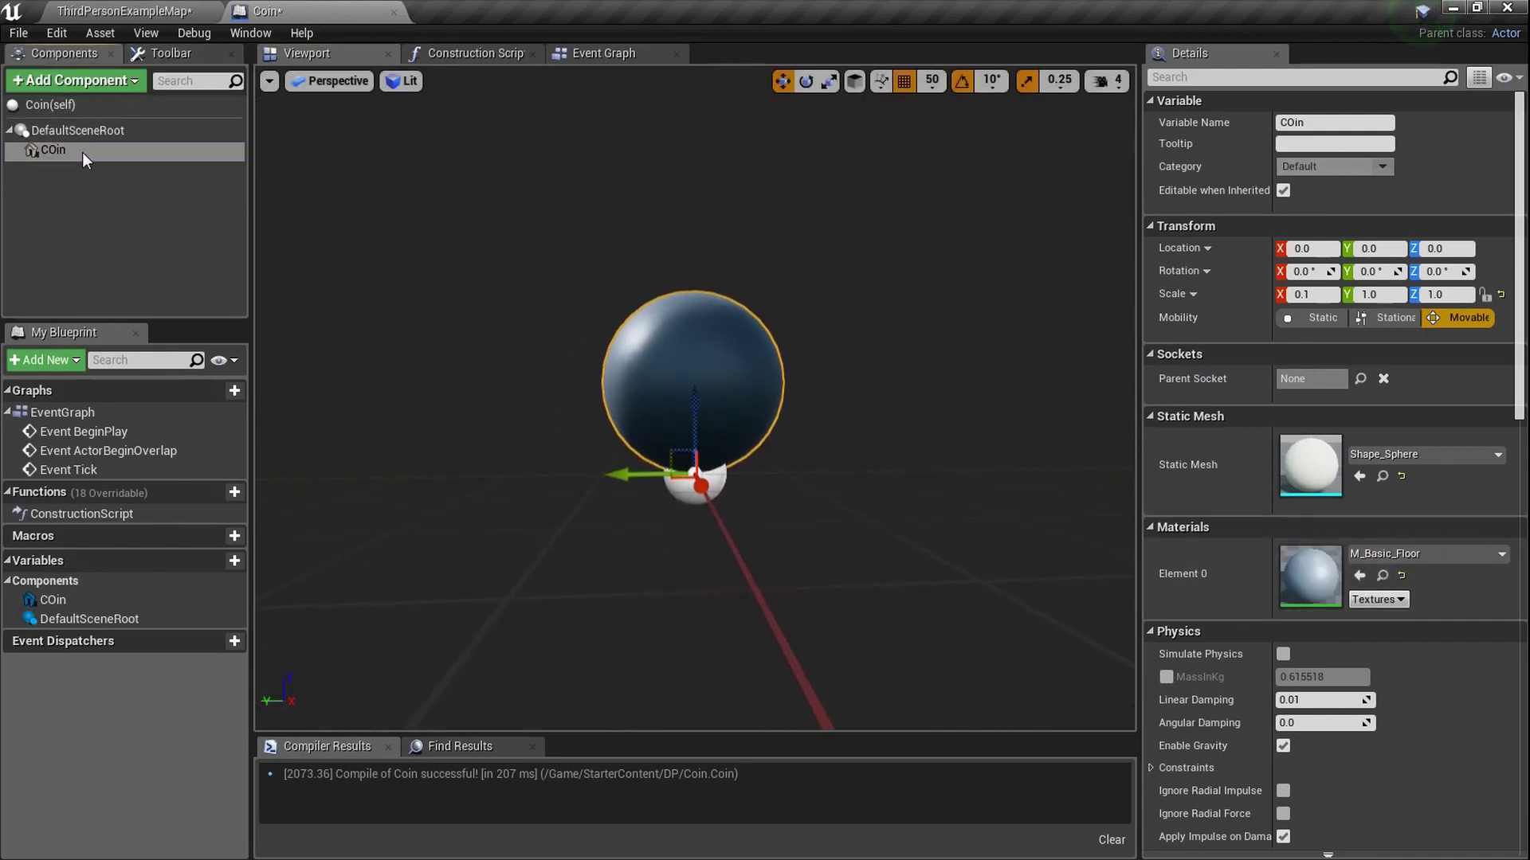
{"action": "left_click", "coordinate": [194, 52]}
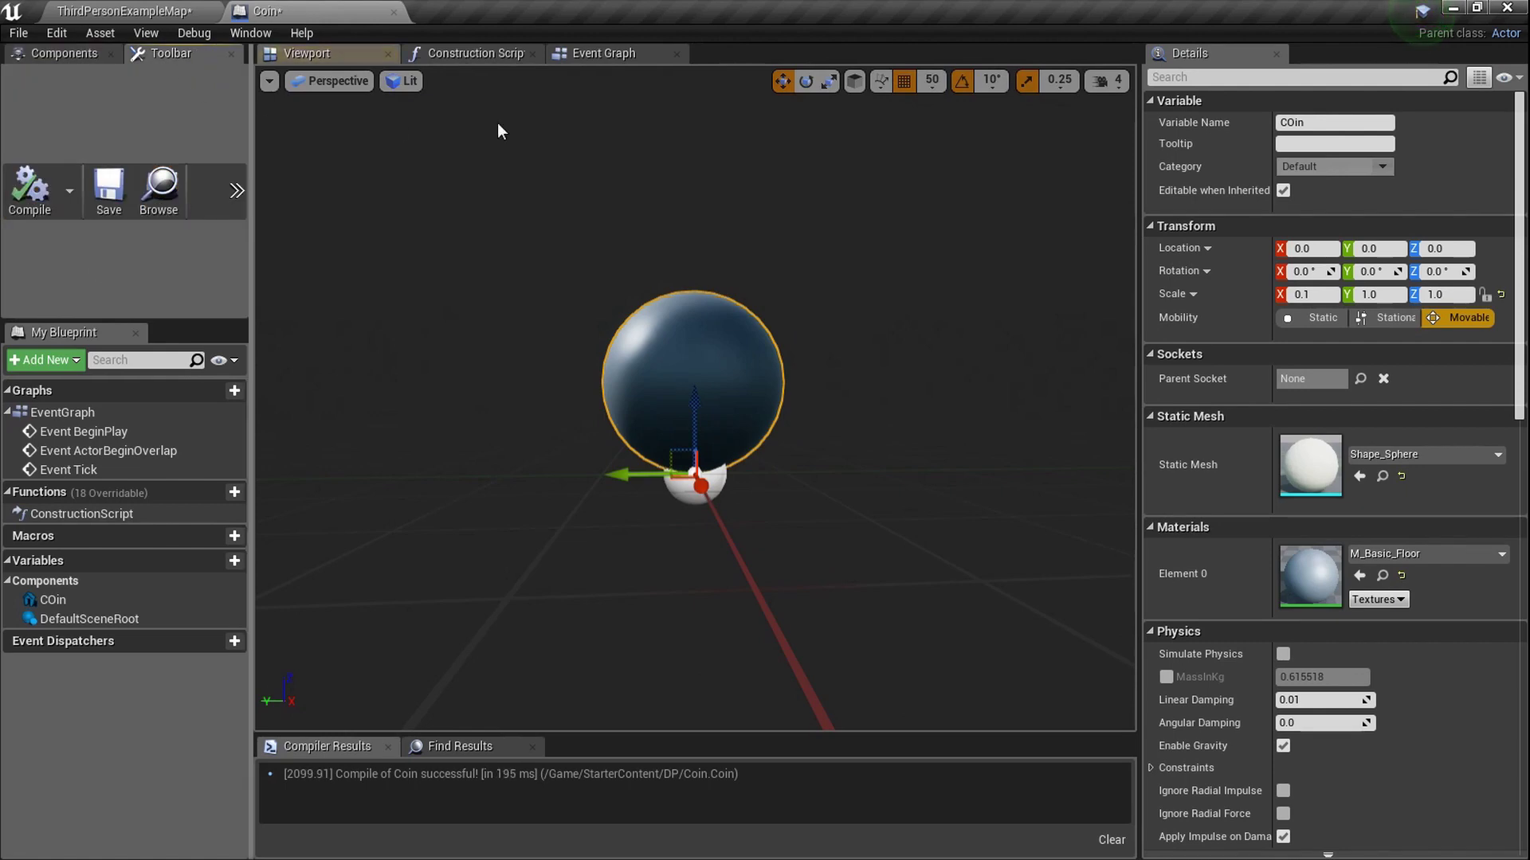
{"action": "right_click_drag", "start_coordinate": [644, 116], "coordinate": [717, 97]}
{"action": "key", "text": "a"}
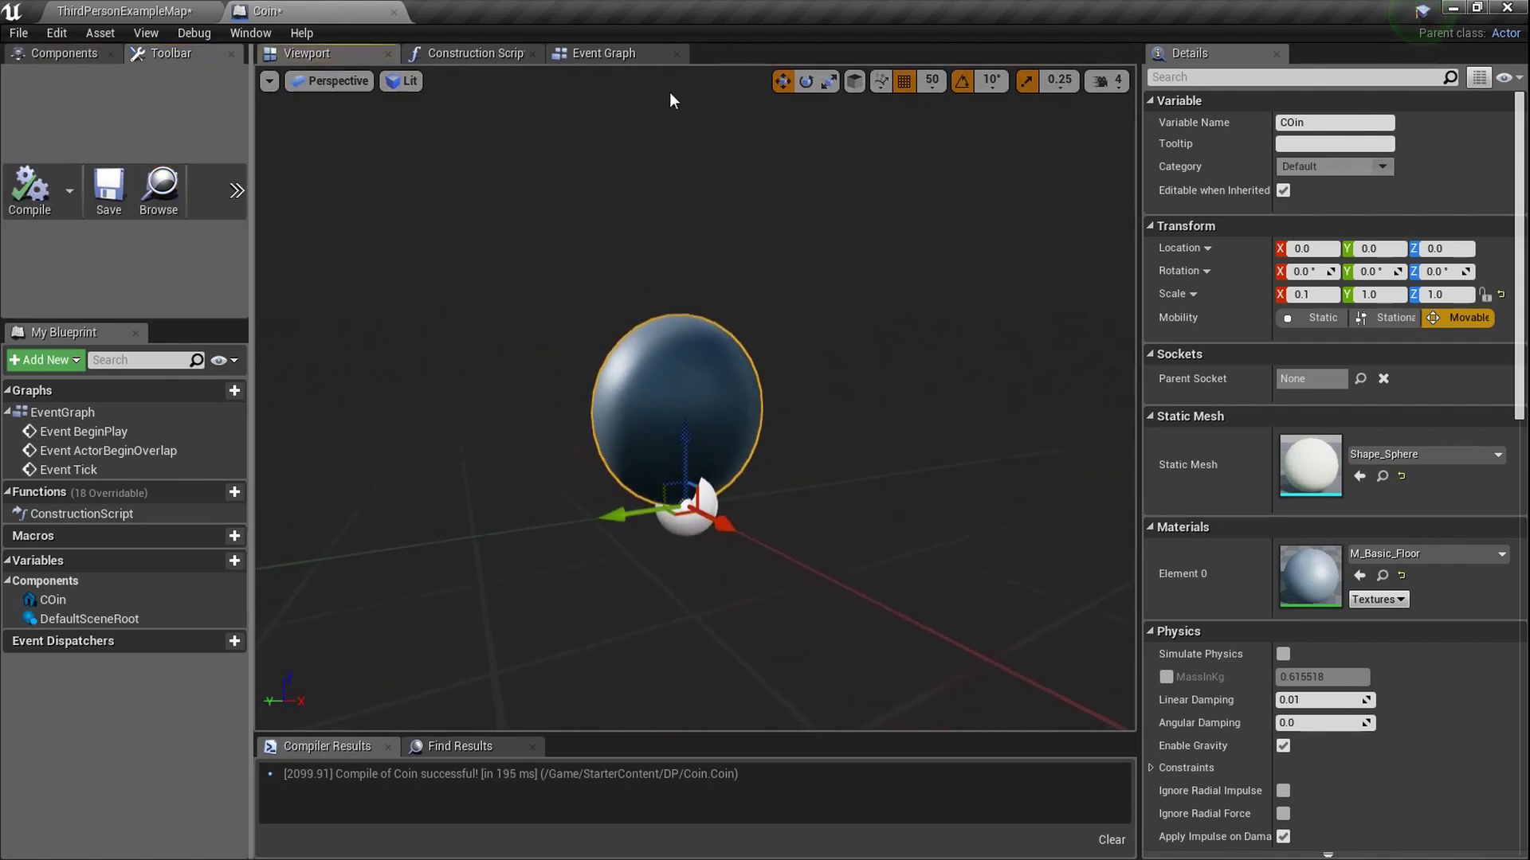
- Delete the BeginPlay and ActorBeginOverlap events from the Event Graph, keeping Event Tick, and compile
{"action": "left_click", "coordinate": [630, 53]}
{"action": "left_click_drag", "start_coordinate": [1001, 483], "coordinate": [650, 242]}
{"action": "key", "text": "Delete"}
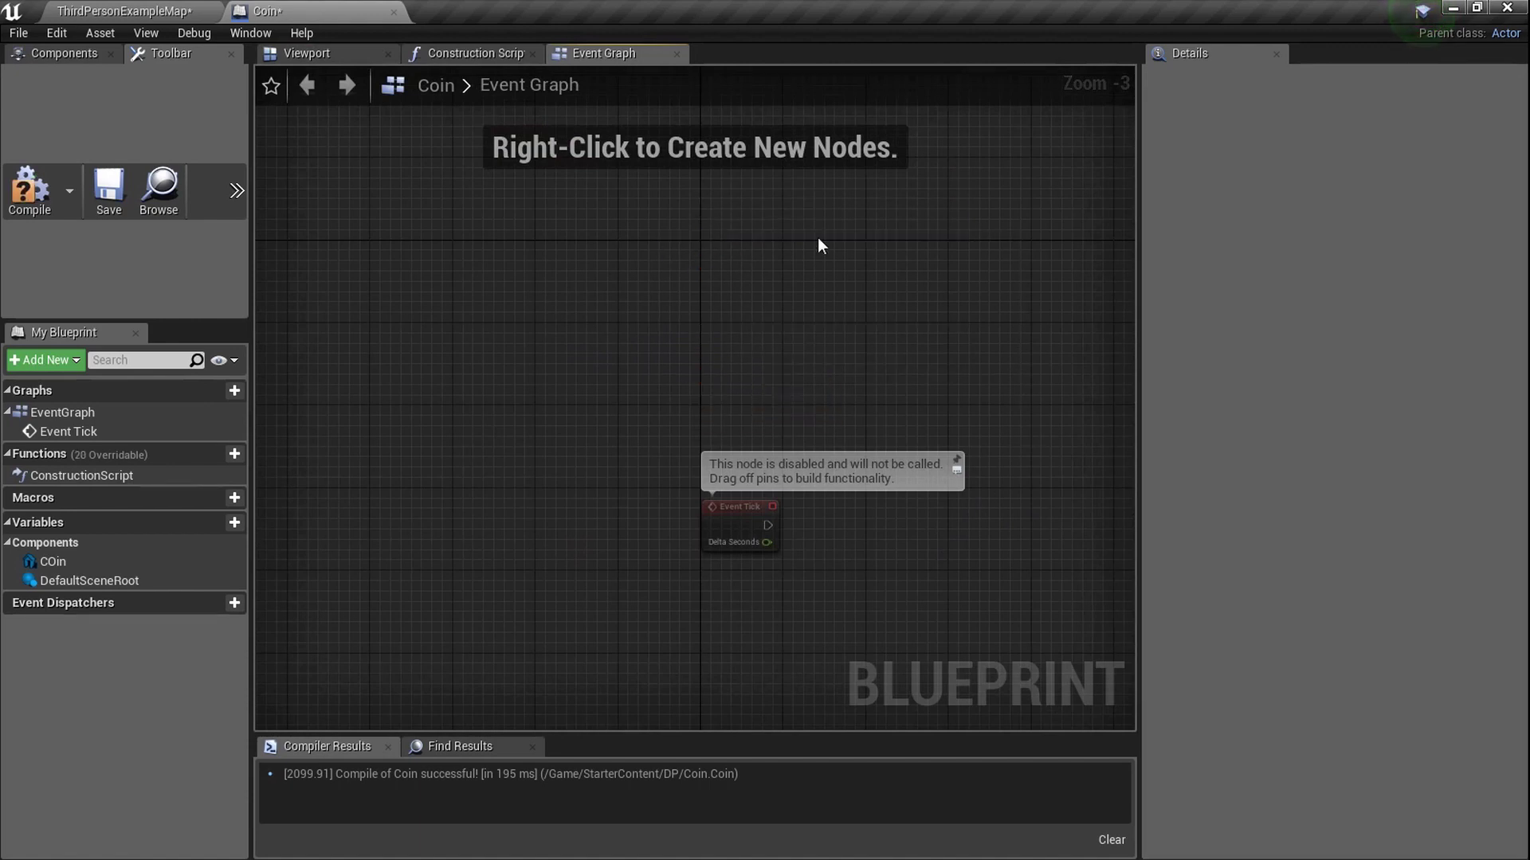
{"action": "scroll", "coordinate": [730, 322], "scroll_direction": "up", "scroll_amount": 5}
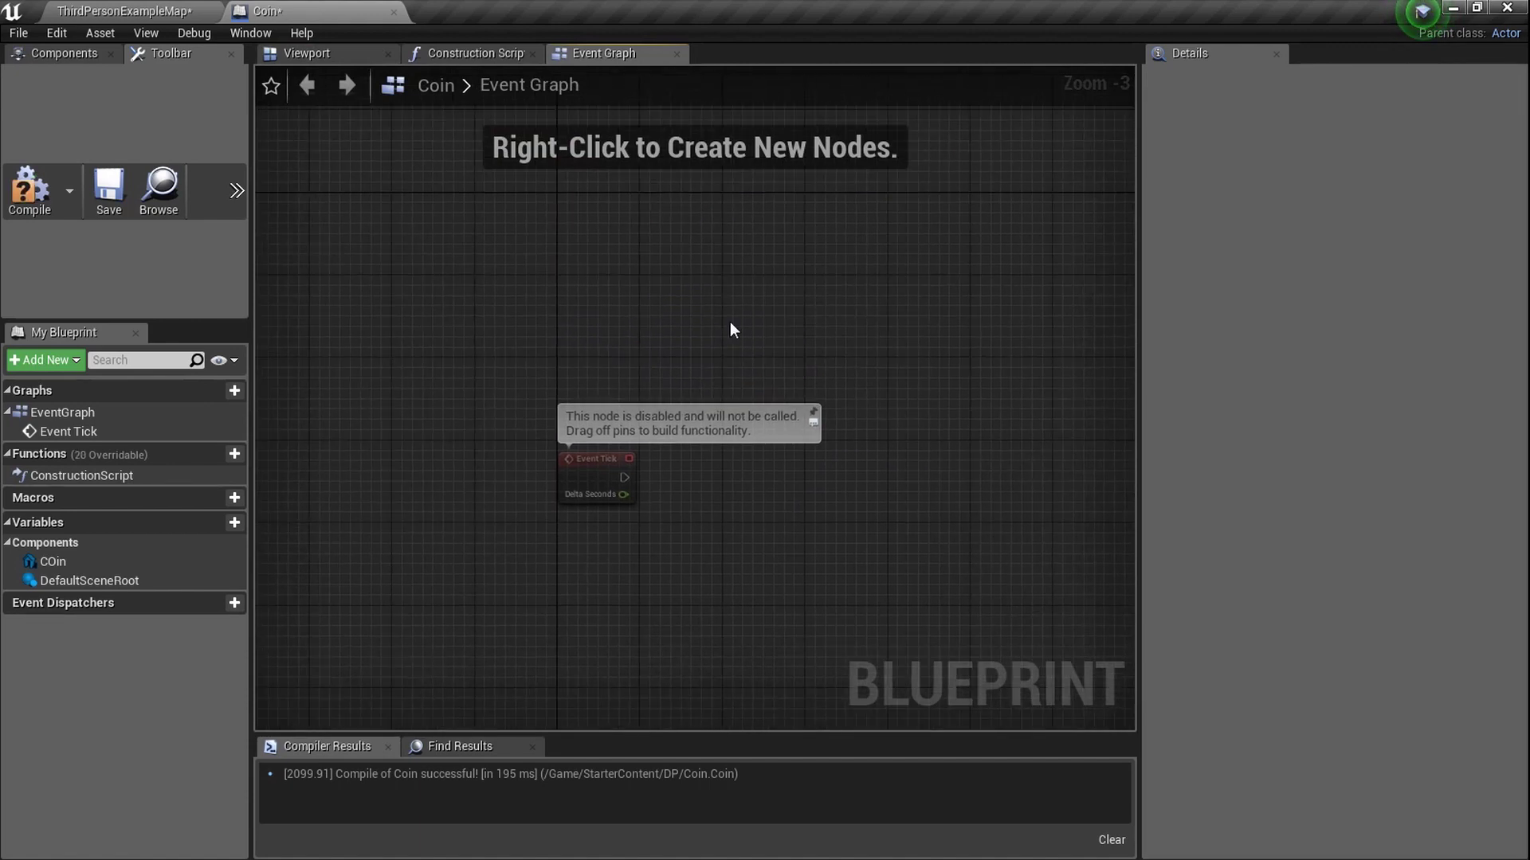
{"action": "left_click", "coordinate": [30, 193]}
- Place a reference to the COin component below Event Tick in the Event Graph
{"action": "left_click", "coordinate": [80, 53]}
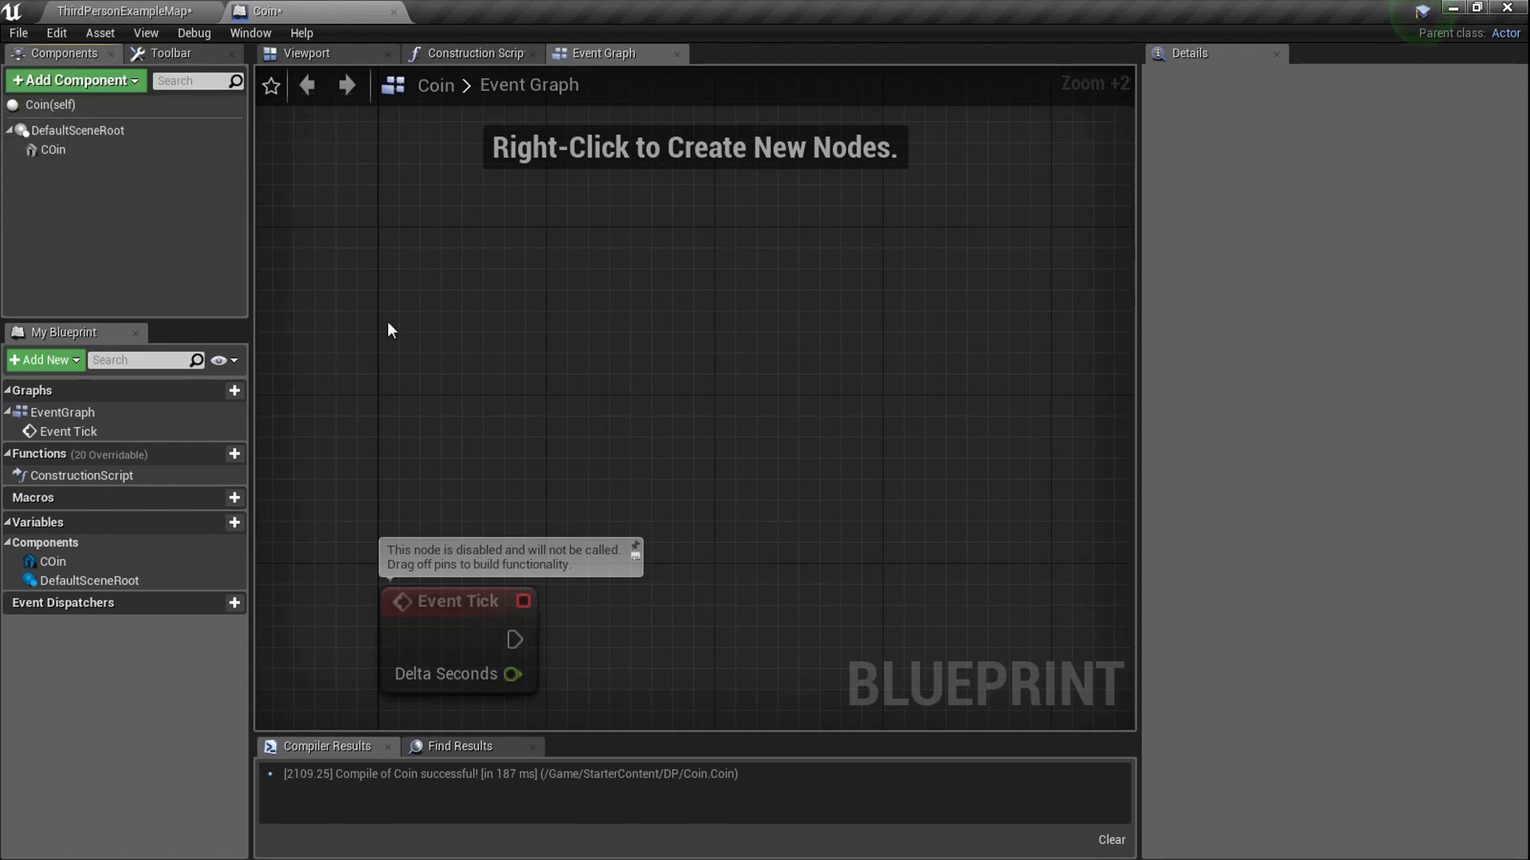
{"action": "right_click_drag", "start_coordinate": [764, 443], "coordinate": [812, 340]}
{"action": "left_click_drag", "start_coordinate": [121, 146], "coordinate": [576, 660]}
{"action": "right_click_drag", "start_coordinate": [662, 626], "coordinate": [647, 499]}
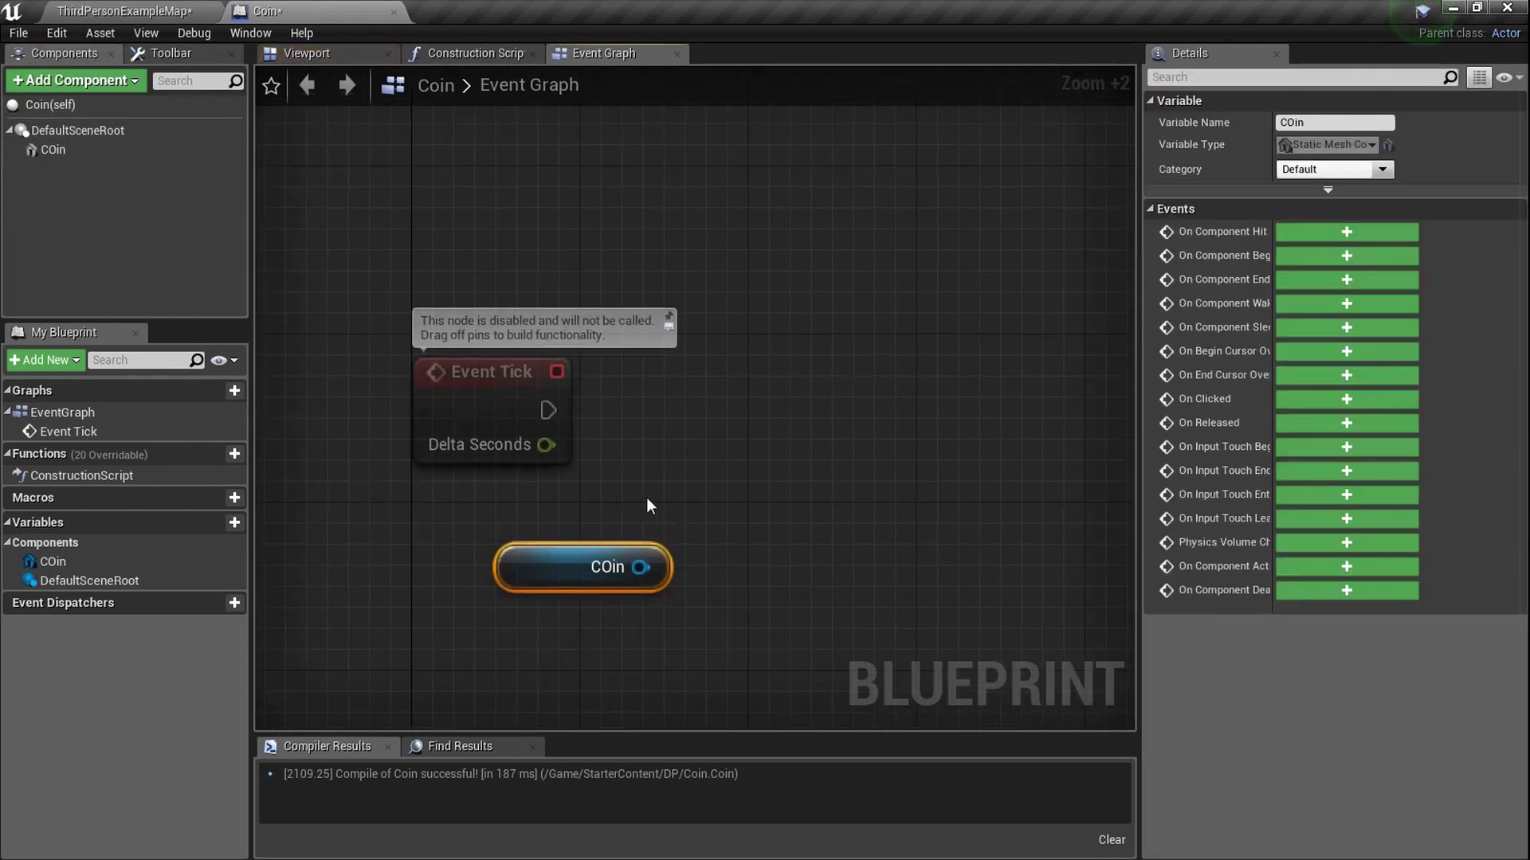
{"action": "scroll", "coordinate": [647, 500], "scroll_direction": "up", "scroll_amount": 5}
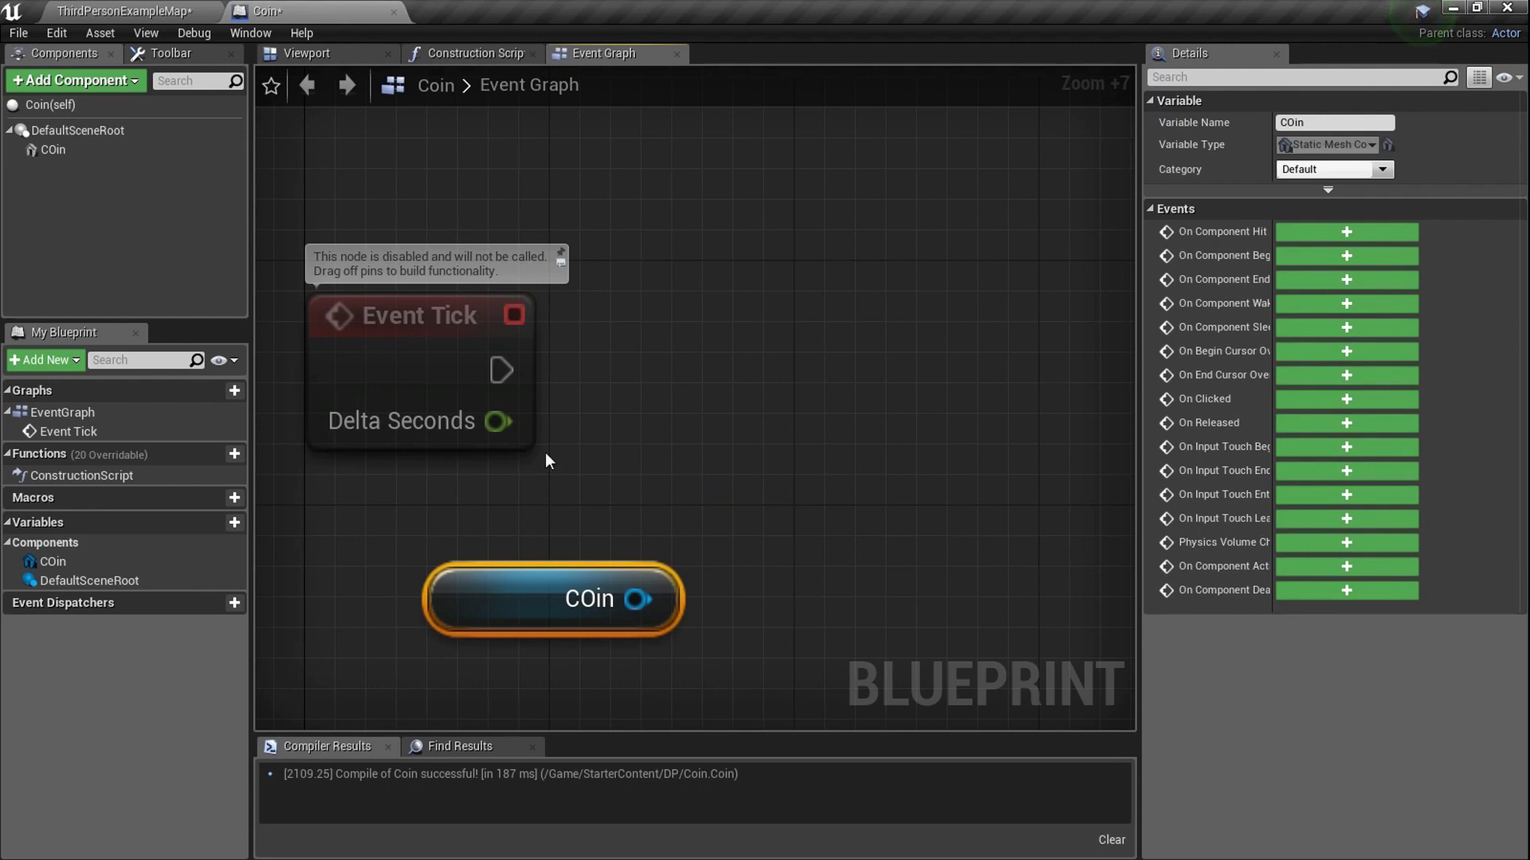
- Create an AddLocalRotation node with the COin reference as its target
{"action": "left_click", "coordinate": [387, 358]}
{"action": "left_click_drag", "start_coordinate": [638, 599], "coordinate": [786, 429]}
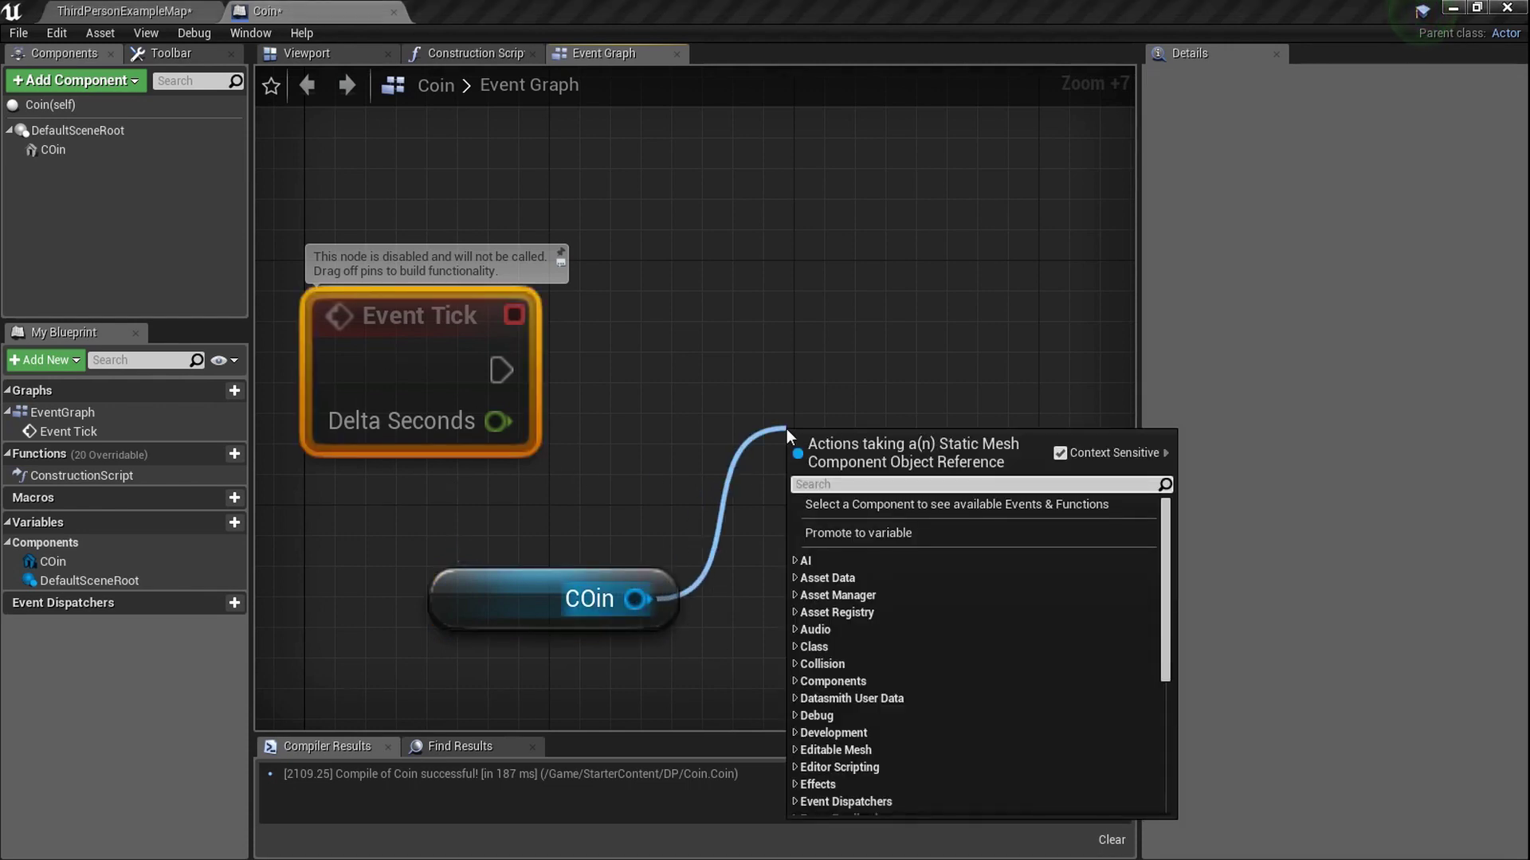
{"action": "type", "text": "addl"}
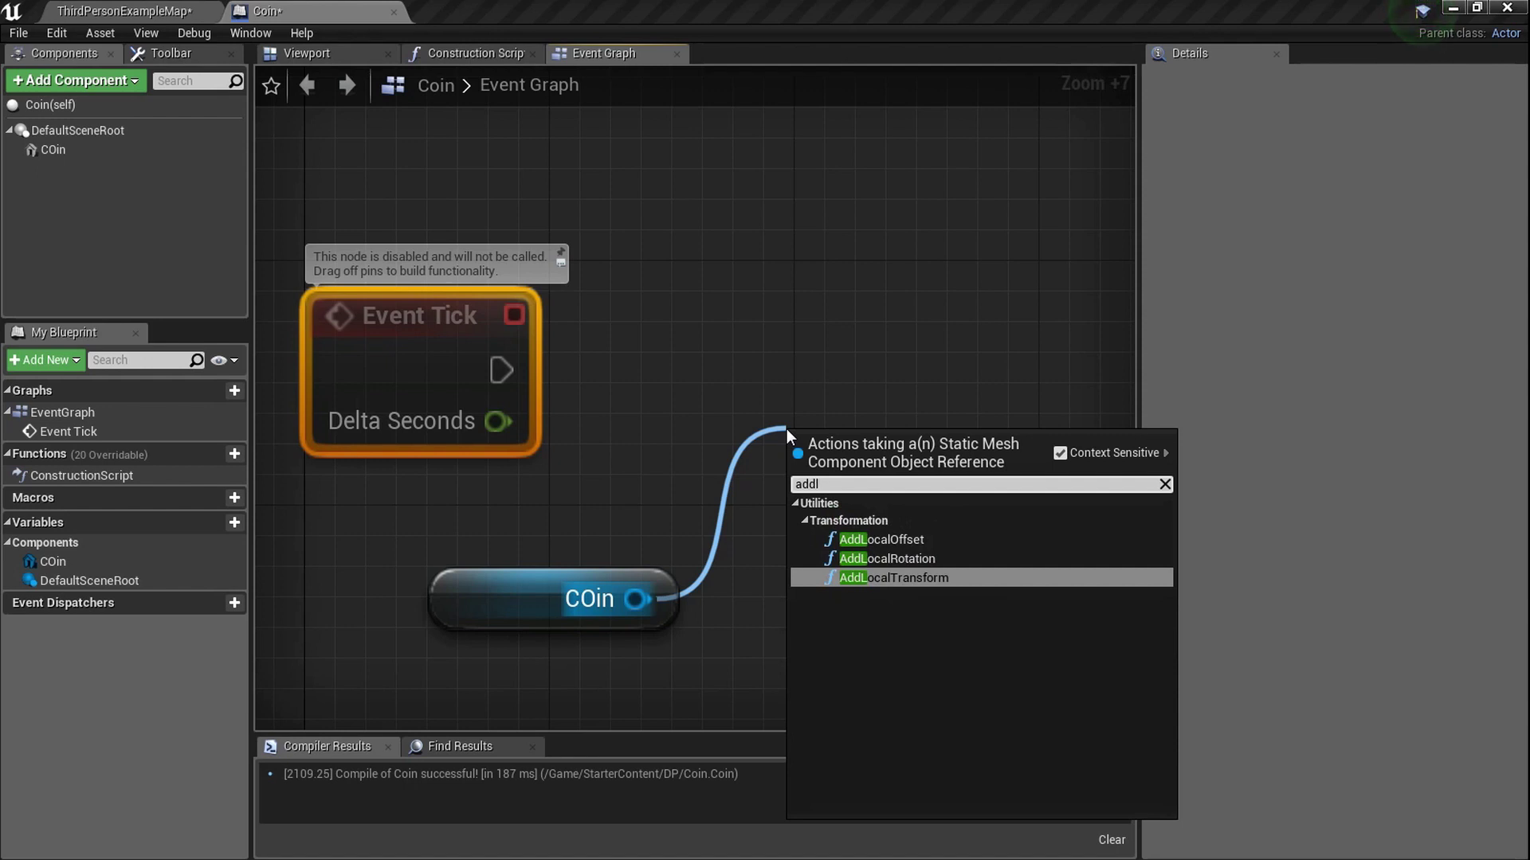
{"action": "key", "text": "Up"}
{"action": "key", "text": "Return"}
- Arrange the AddLocalRotation node beside Event Tick and link the event's execution output to it
{"action": "scroll", "coordinate": [797, 430], "scroll_direction": "down", "scroll_amount": 3}
{"action": "left_click_drag", "start_coordinate": [796, 431], "coordinate": [892, 255]}
{"action": "mouse_move", "coordinate": [513, 335]}
{"action": "left_mouse_down"}
{"action": "mouse_move", "coordinate": [761, 329]}
{"action": "mouse_move", "coordinate": [505, 326]}
{"action": "left_mouse_up"}
{"action": "left_click", "coordinate": [717, 329]}
- Set the AddLocalRotation node's Delta Rotation Z to 1.0 and compile the blueprint
{"action": "scroll", "coordinate": [862, 421], "scroll_direction": "up", "scroll_amount": 3}
{"action": "left_click", "coordinate": [981, 417]}
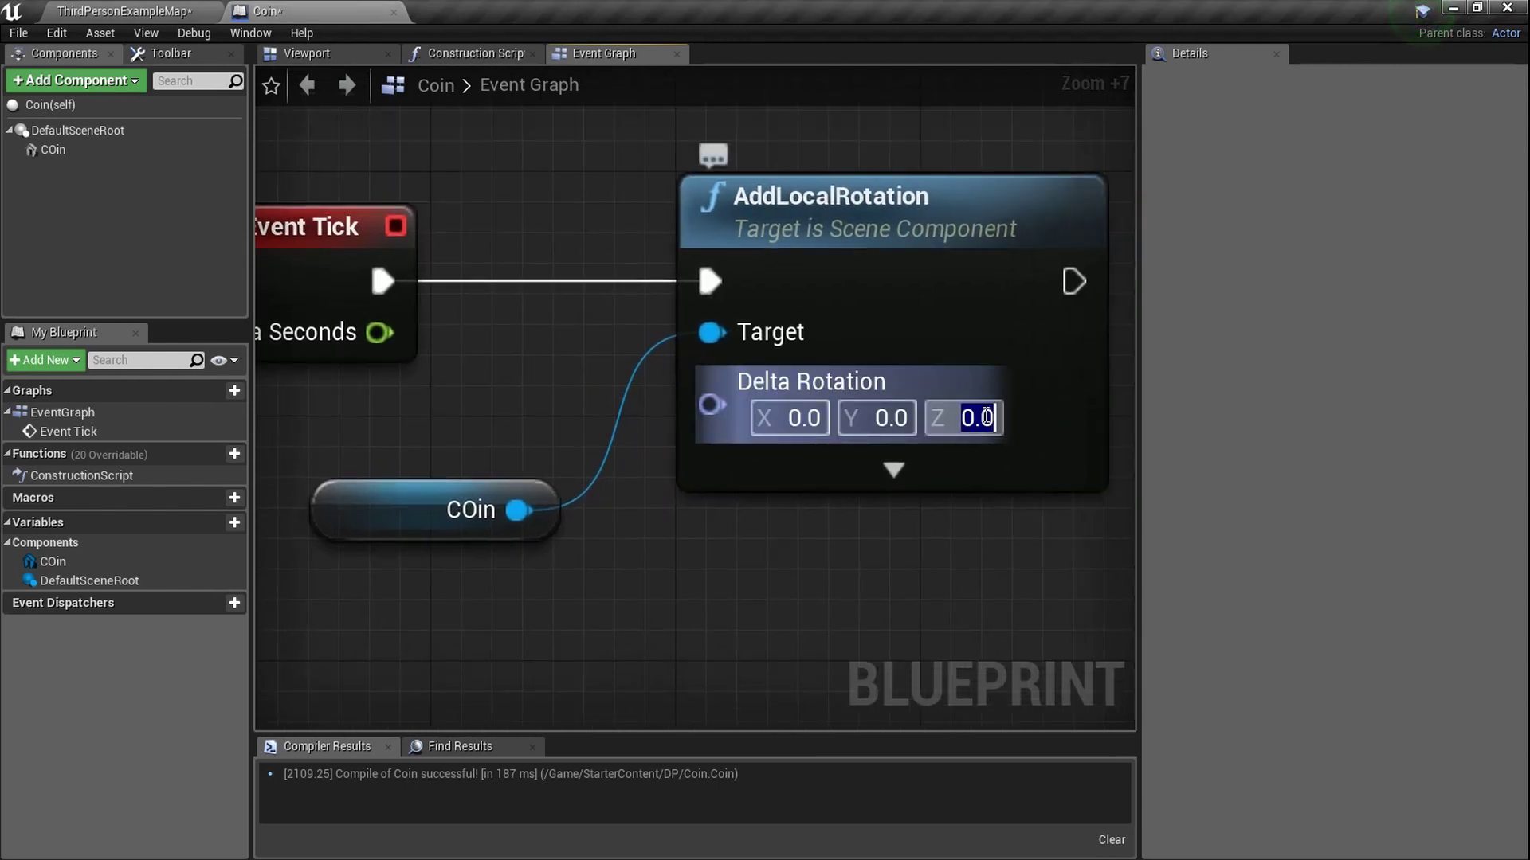
{"action": "type", "text": "1.0"}
{"action": "scroll", "coordinate": [801, 444], "scroll_direction": "down", "scroll_amount": 3}
{"action": "right_click_drag", "start_coordinate": [532, 369], "coordinate": [614, 377]}
{"action": "scroll", "coordinate": [612, 376], "scroll_direction": "down", "scroll_amount": 1}
{"action": "left_click", "coordinate": [179, 56]}
{"action": "left_click", "coordinate": [29, 190]}
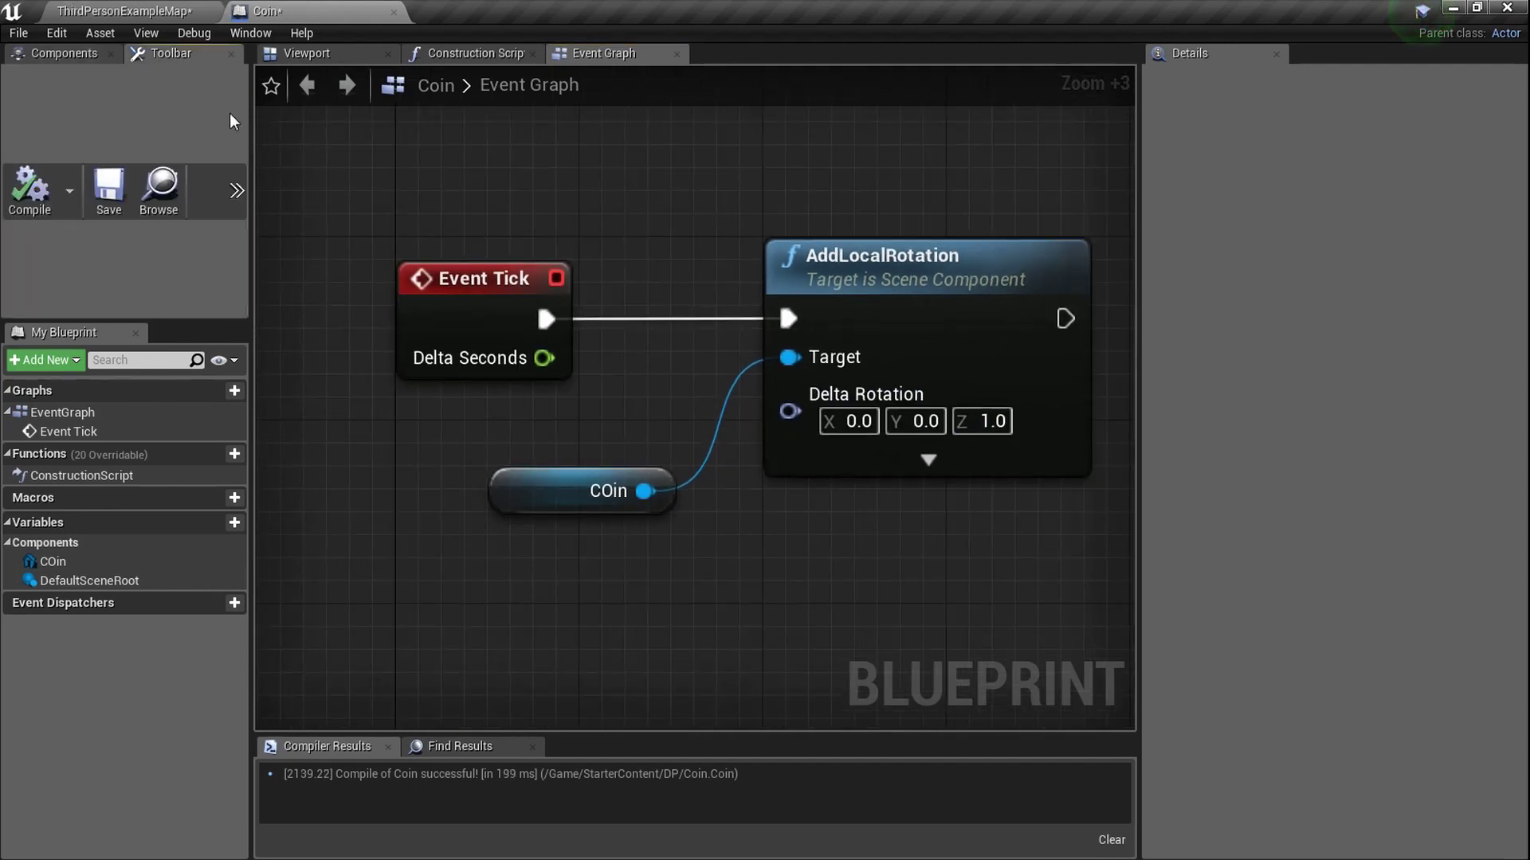
{"action": "scroll", "coordinate": [560, 304], "scroll_direction": "down", "scroll_amount": 4}
{"action": "scroll", "coordinate": [556, 380], "scroll_direction": "up", "scroll_amount": 5}
{"action": "left_click_drag", "start_coordinate": [365, 270], "coordinate": [987, 540]}
{"action": "left_click", "coordinate": [594, 506]}
{"action": "right_click_drag", "start_coordinate": [595, 500], "coordinate": [526, 470]}
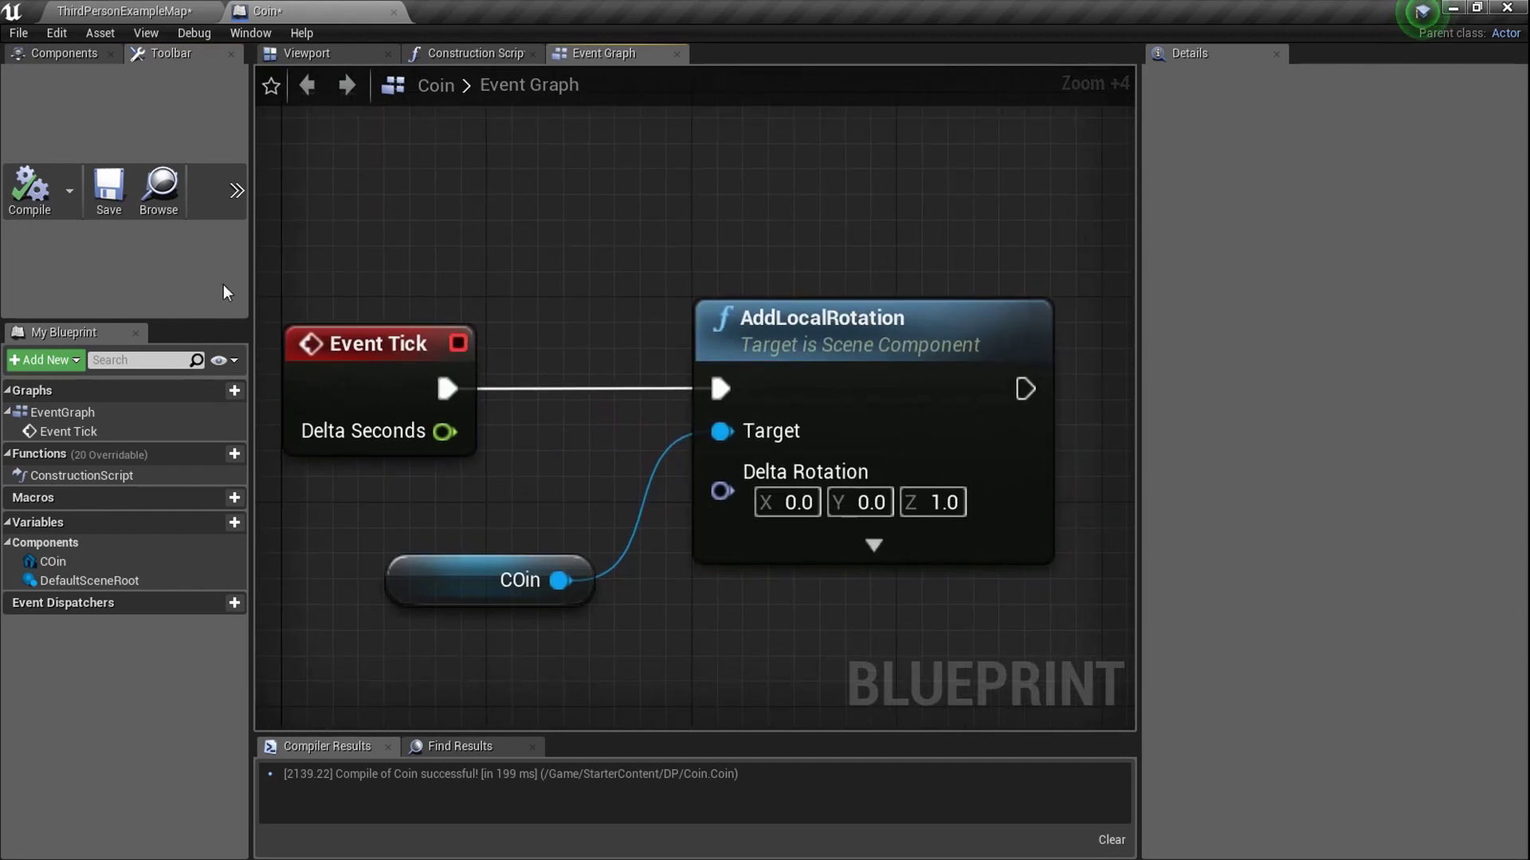
- Place the Coin blueprint from the DP folder in the ThirdPersonExampleMap level and duplicate it into a row of four coins
{"action": "left_click", "coordinate": [155, 10]}
{"action": "right_click_drag", "start_coordinate": [969, 637], "coordinate": [471, 502]}
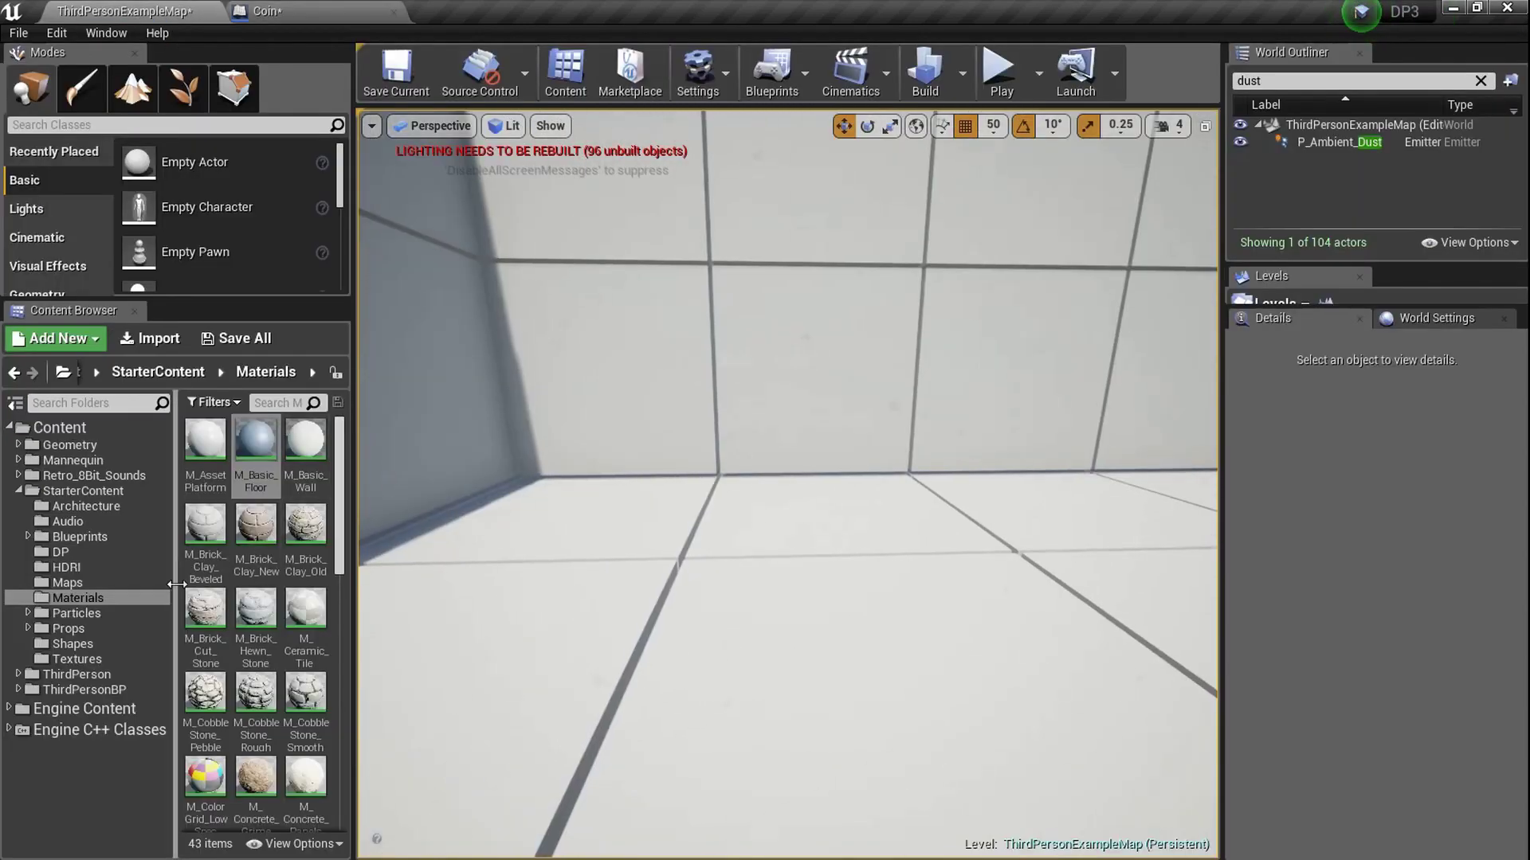
{"action": "left_click", "coordinate": [82, 552]}
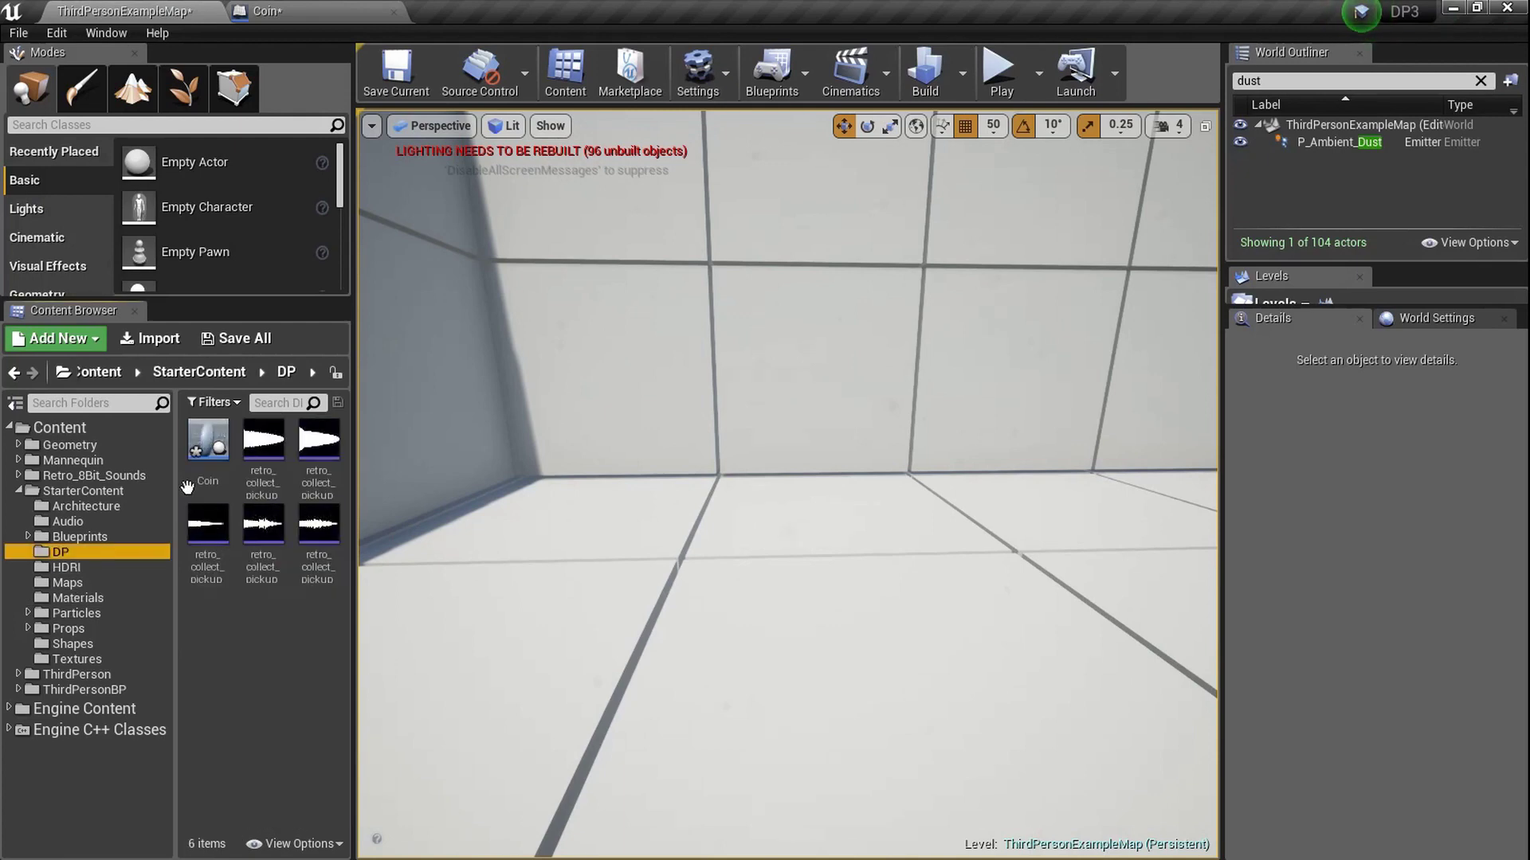
{"action": "left_click_drag", "start_coordinate": [205, 447], "coordinate": [1051, 513]}
{"action": "right_click_drag", "start_coordinate": [1051, 512], "coordinate": [1050, 511]}
{"action": "key", "text": "d"}
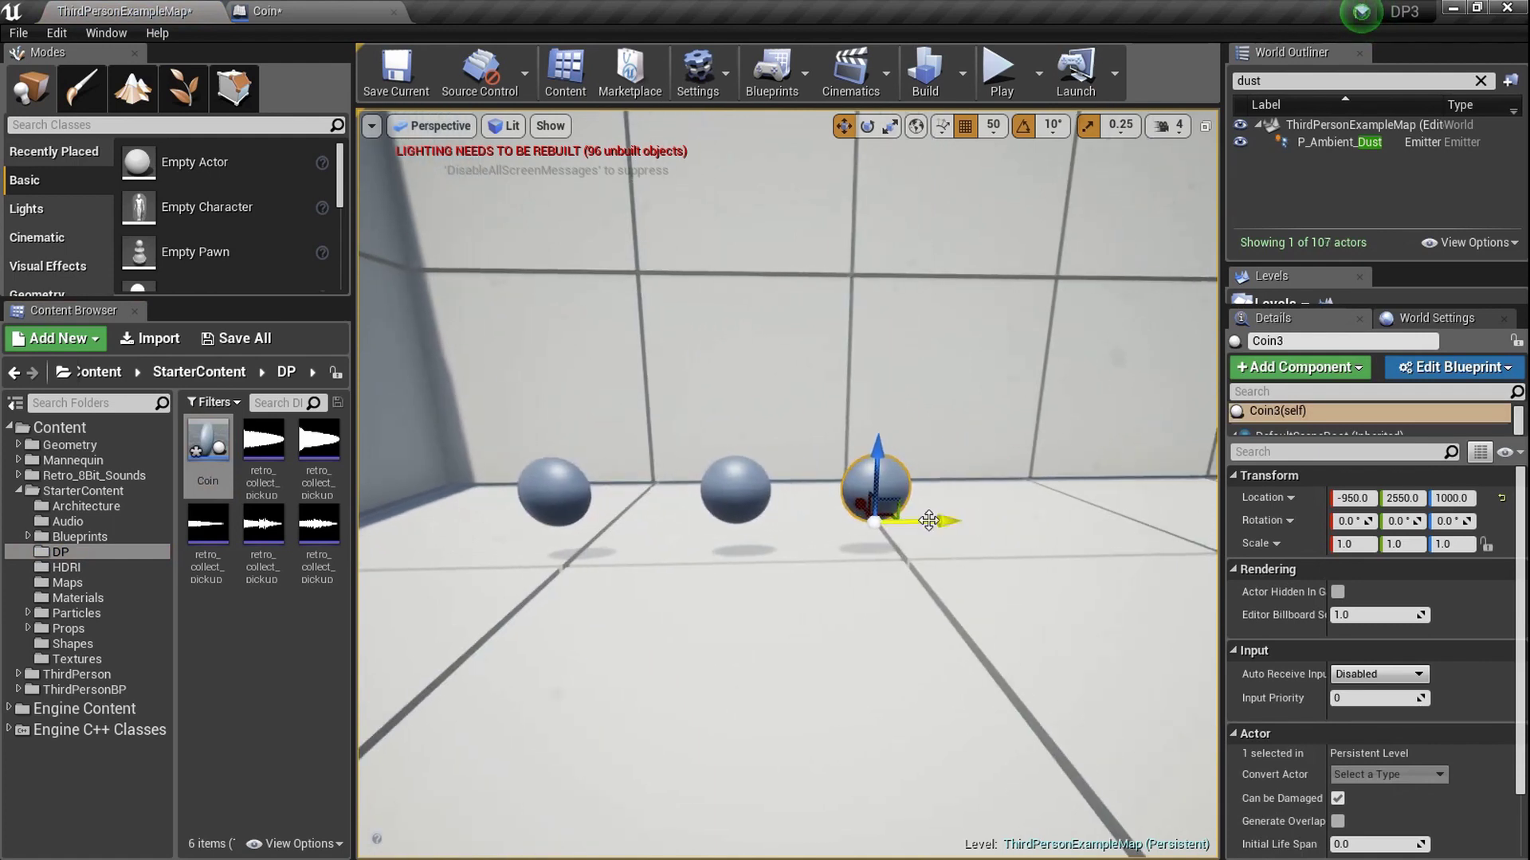
{"action": "left_click_drag", "start_coordinate": [929, 518], "coordinate": [1095, 519], "text": "alt"}
- Play the level full screen and run the character around the row of coins to check their rotation
{"action": "left_click", "coordinate": [877, 630]}
{"action": "key", "text": "F11"}
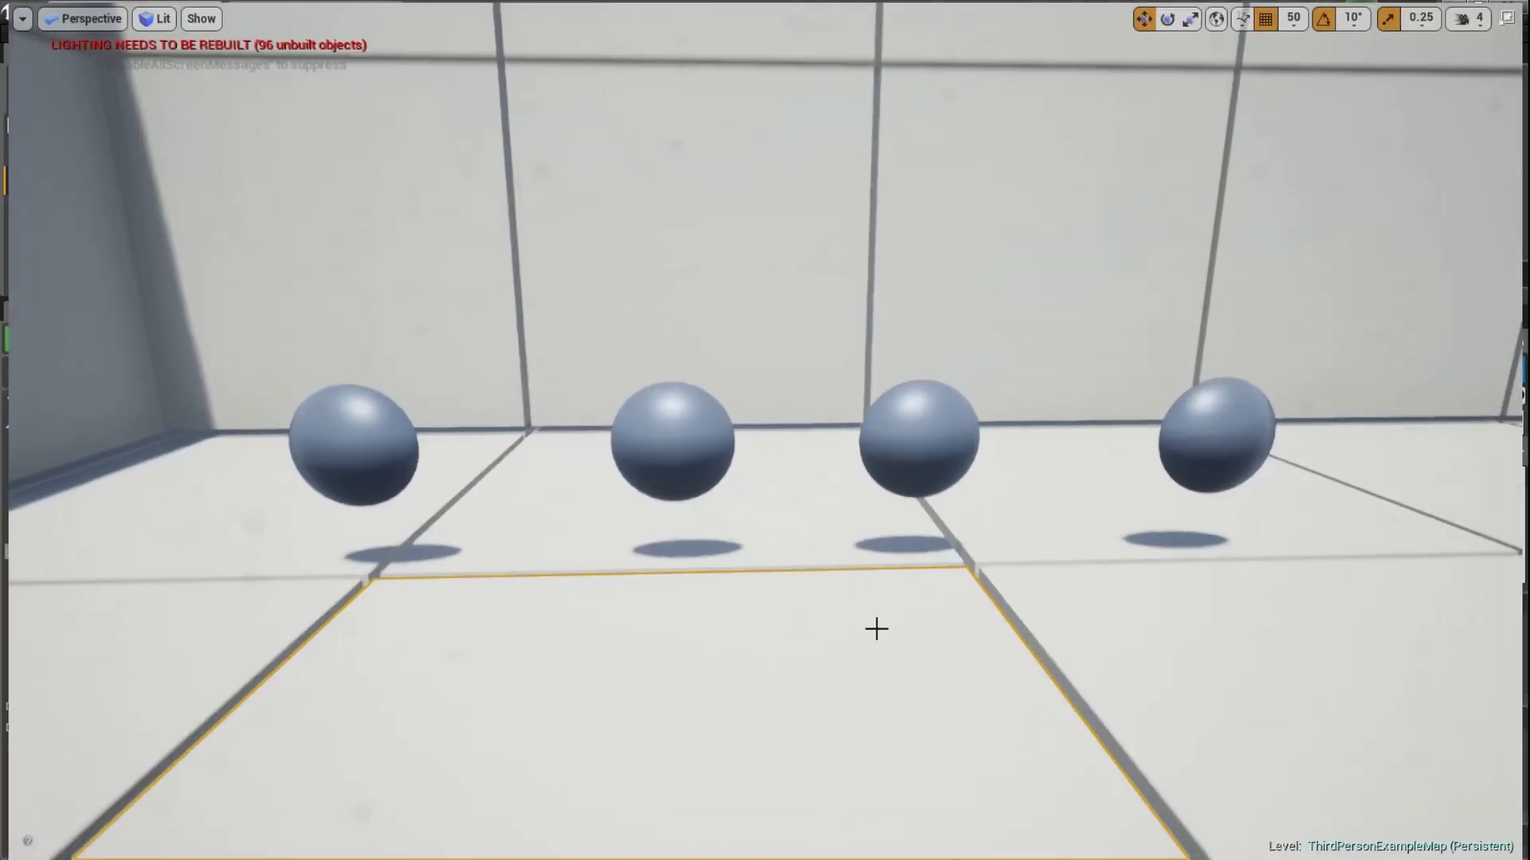
{"action": "key", "text": "alt+p"}
{"action": "key", "text": "w"}
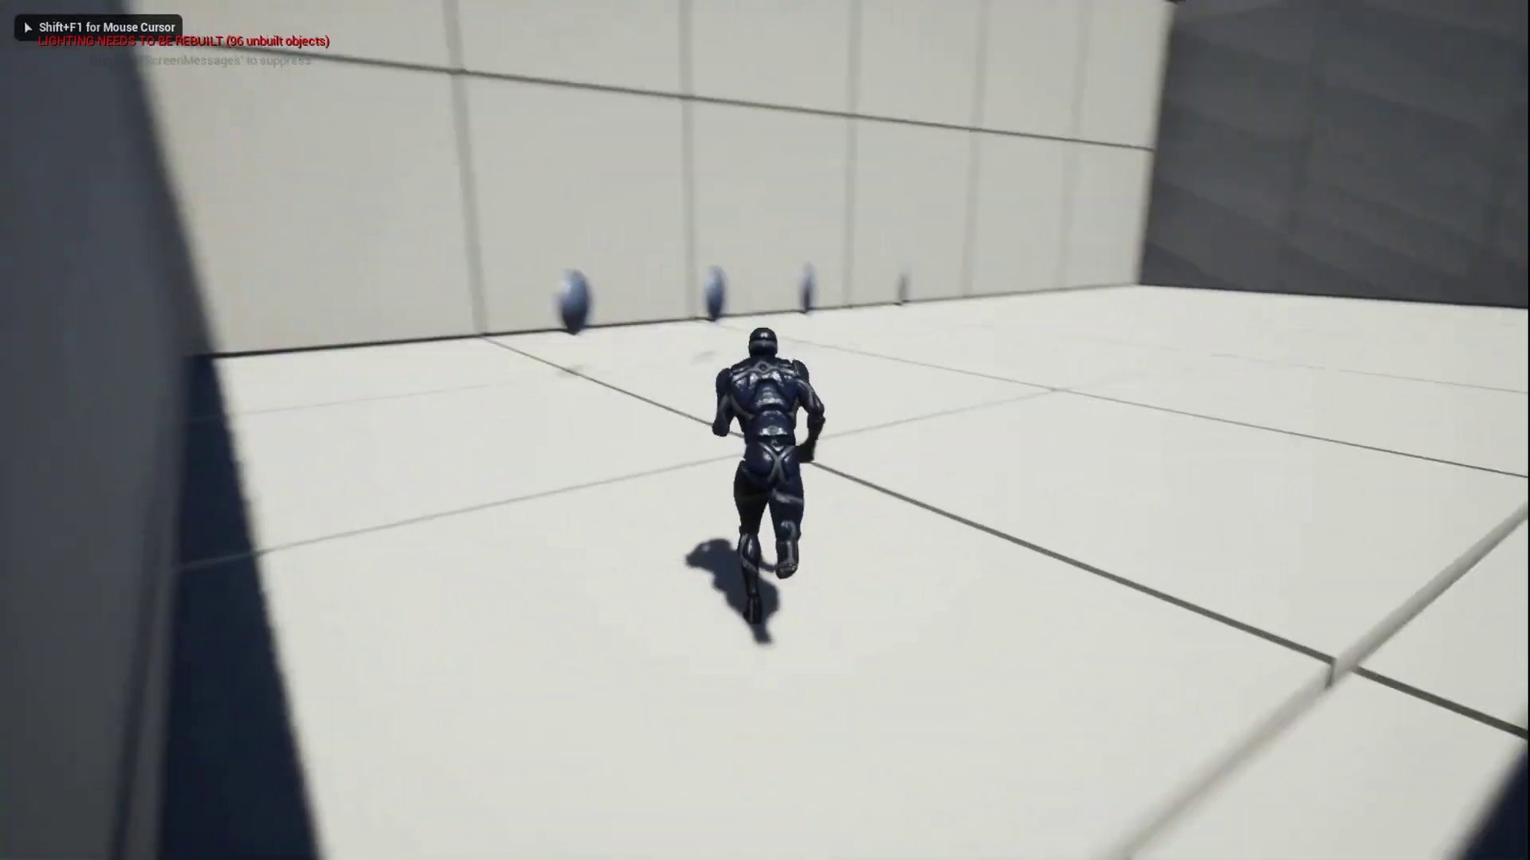
{"action": "key", "text": "a"}
{"action": "key", "text": "d"}
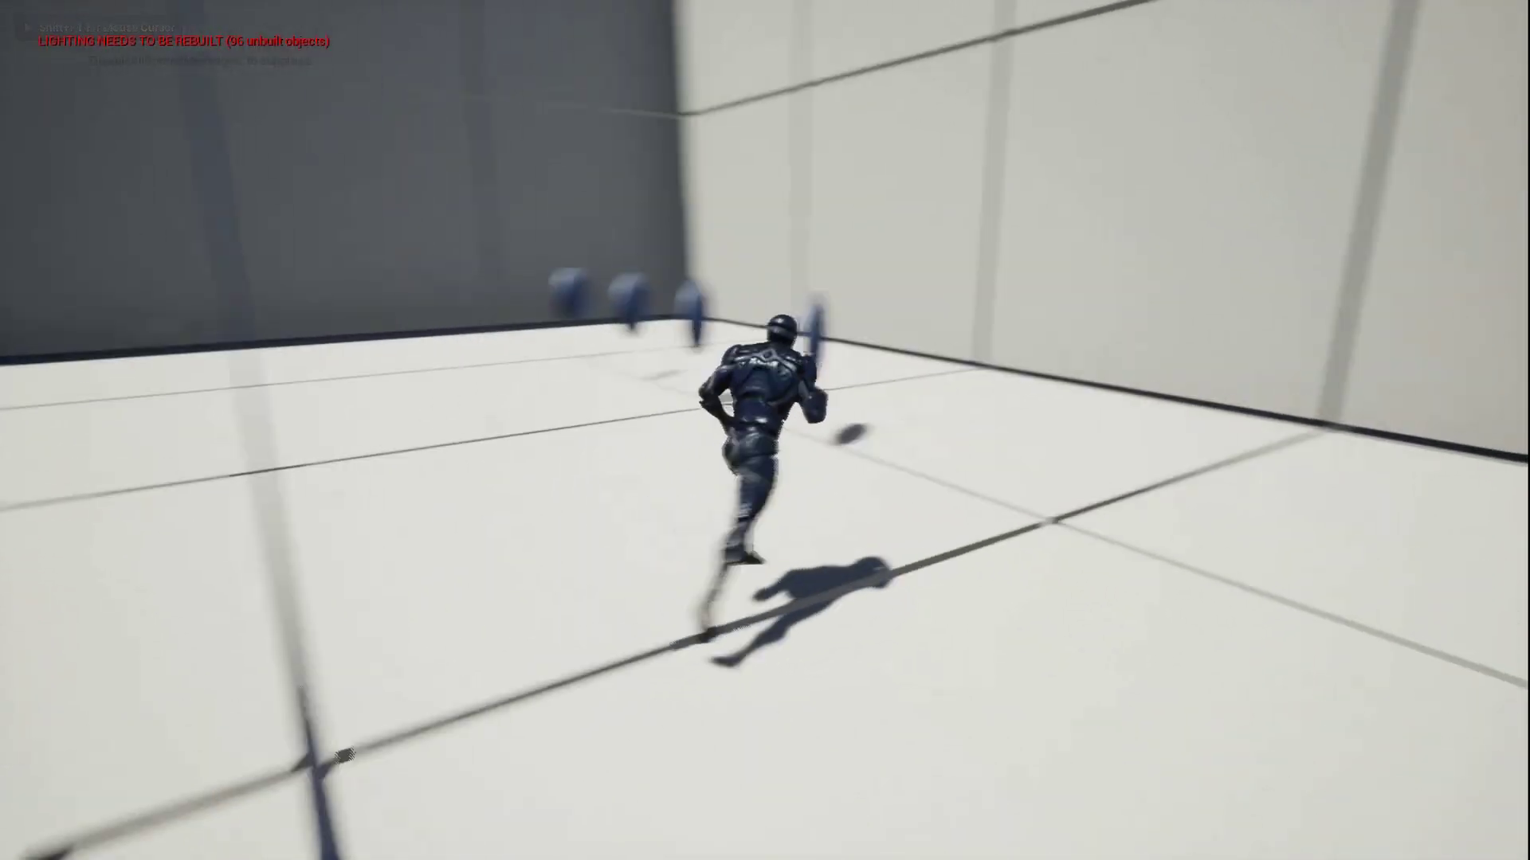
{"action": "key", "text": "d"}
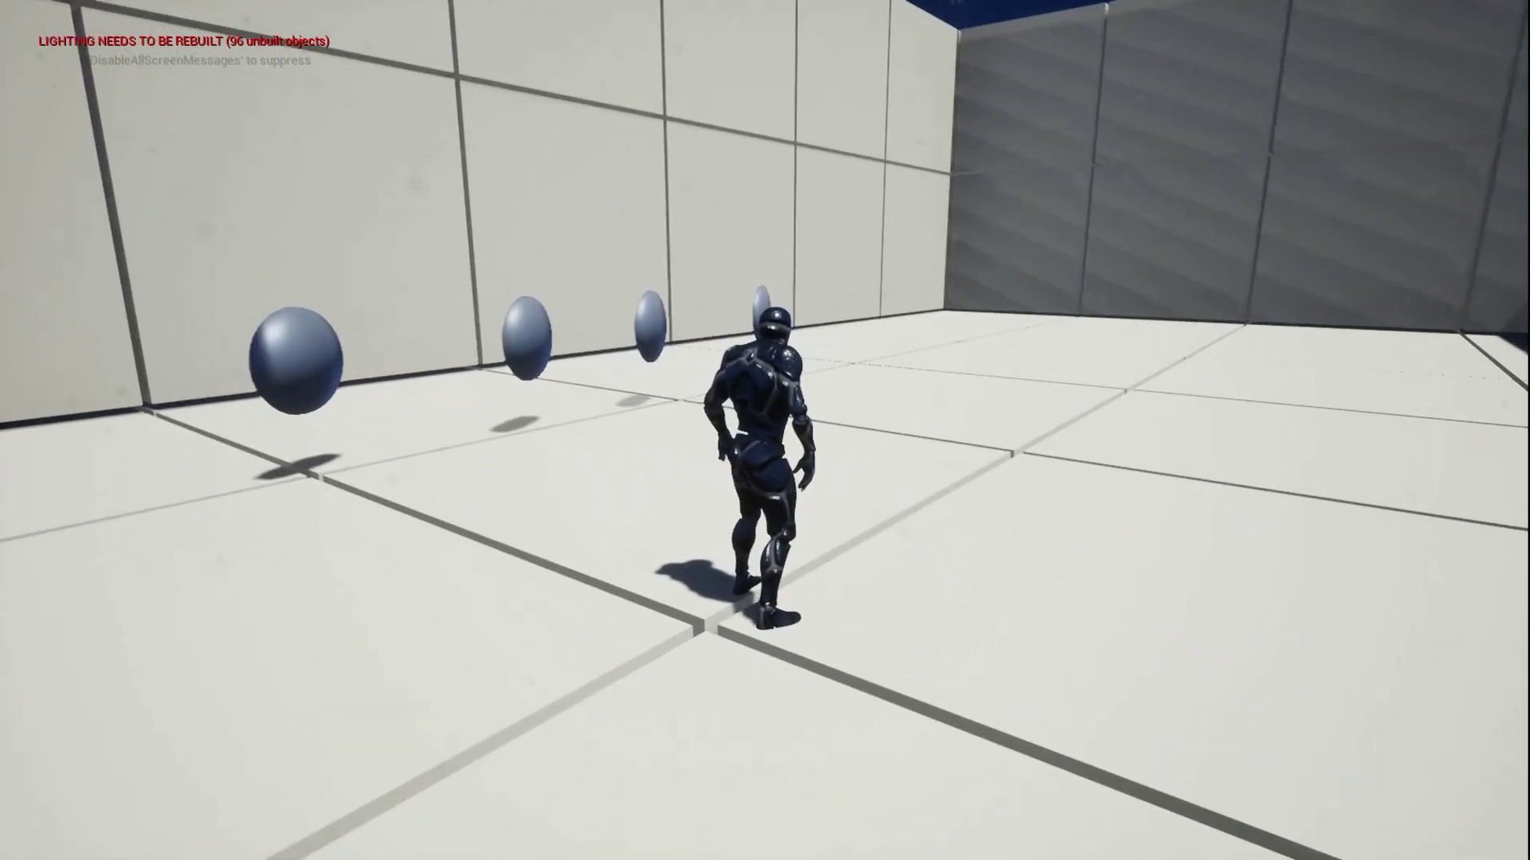
{"action": "key", "text": "a"}
{"action": "key", "text": "d"}
{"action": "key", "text": "a"}
{"action": "key", "text": "d"}
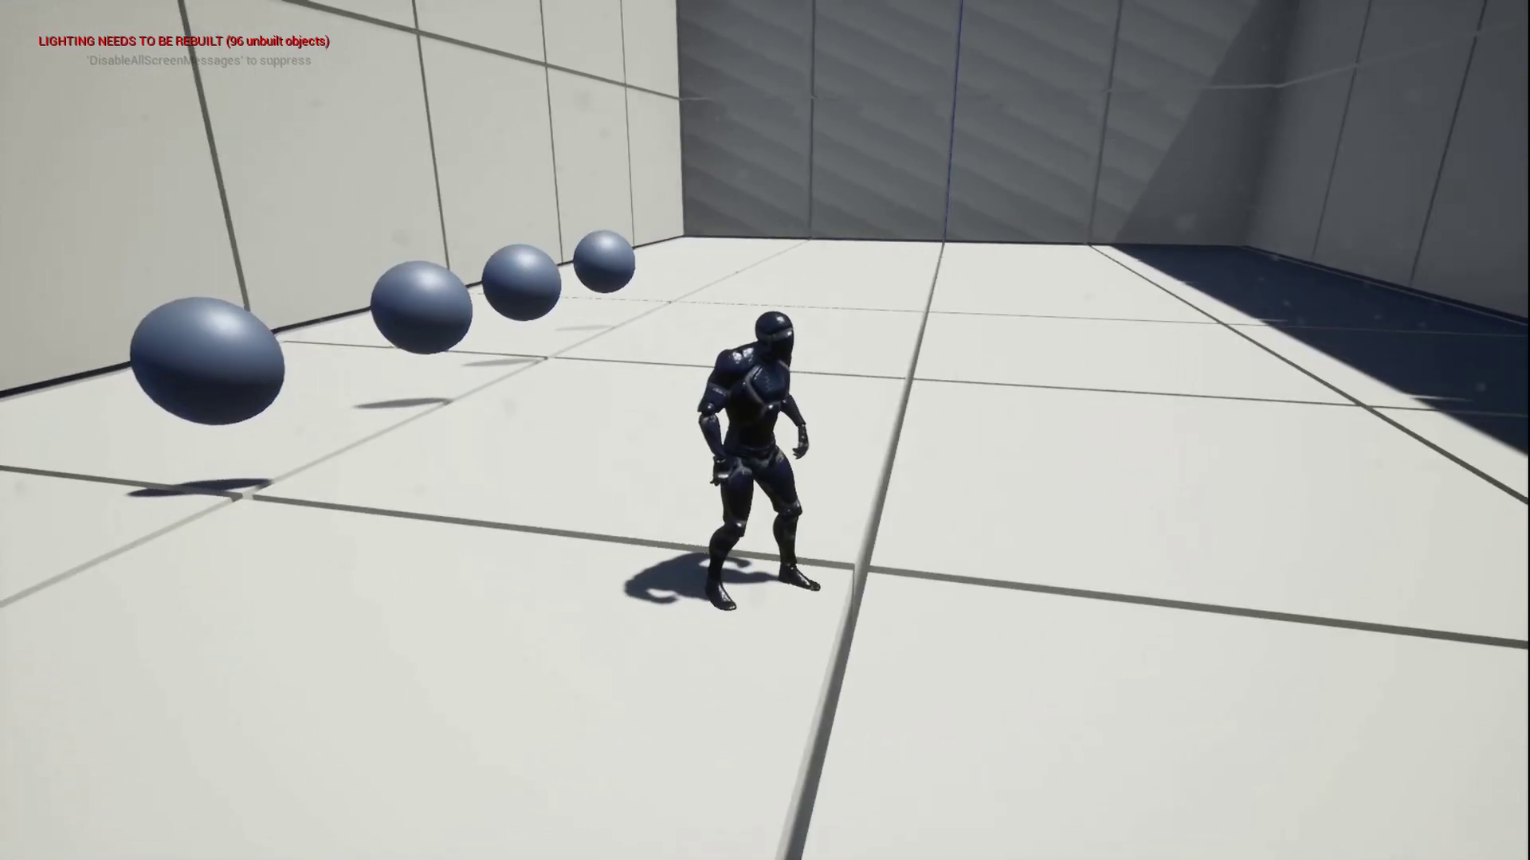
{"action": "key", "text": "Escape"}
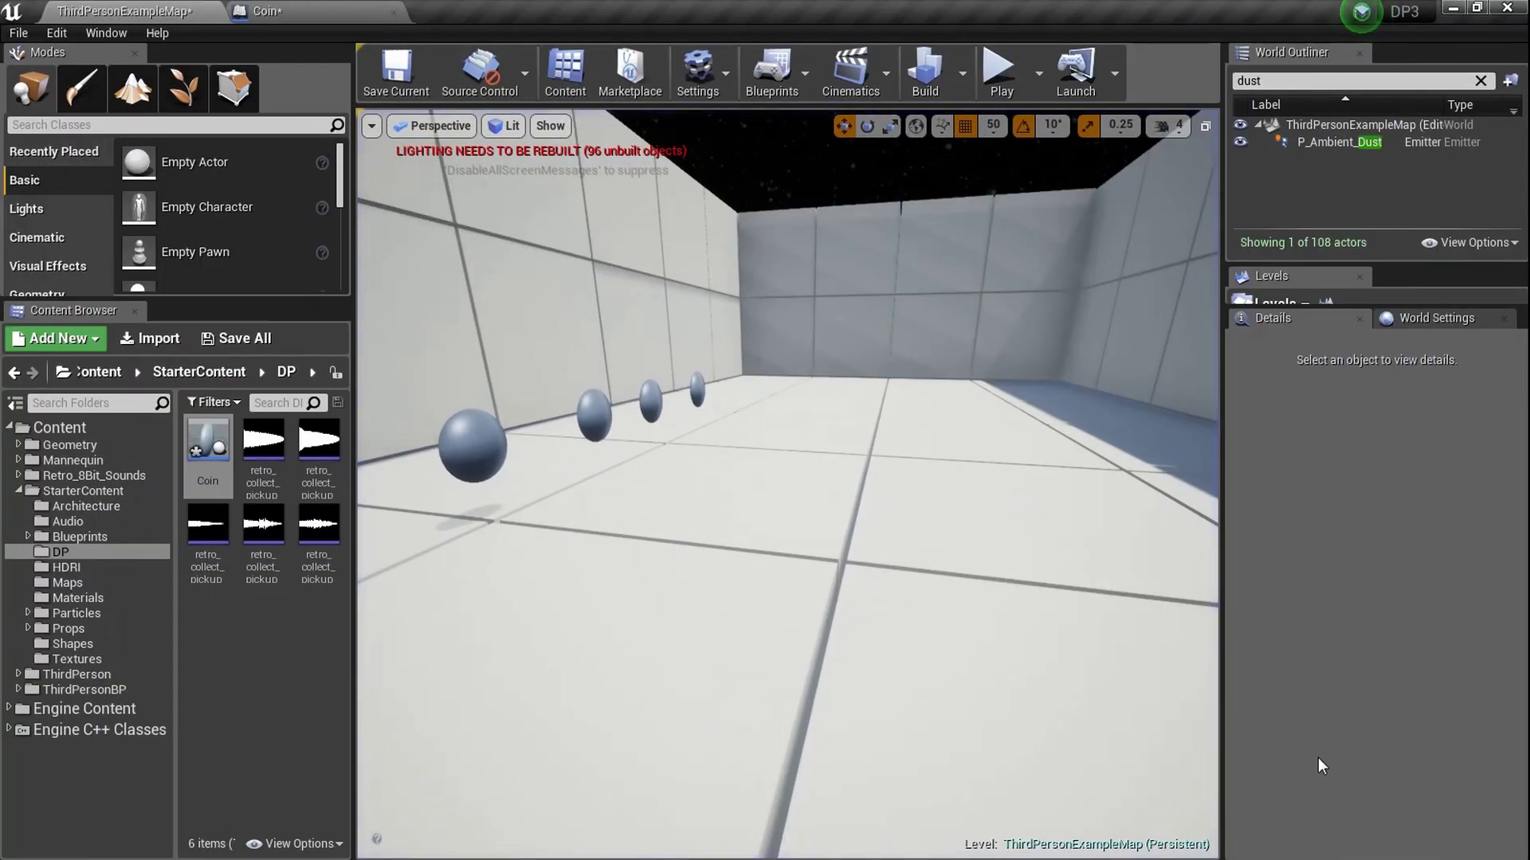
- Add a Box Collision component to the Coin blueprint and display it in the blueprint's viewport
{"action": "left_click", "coordinate": [327, 10]}
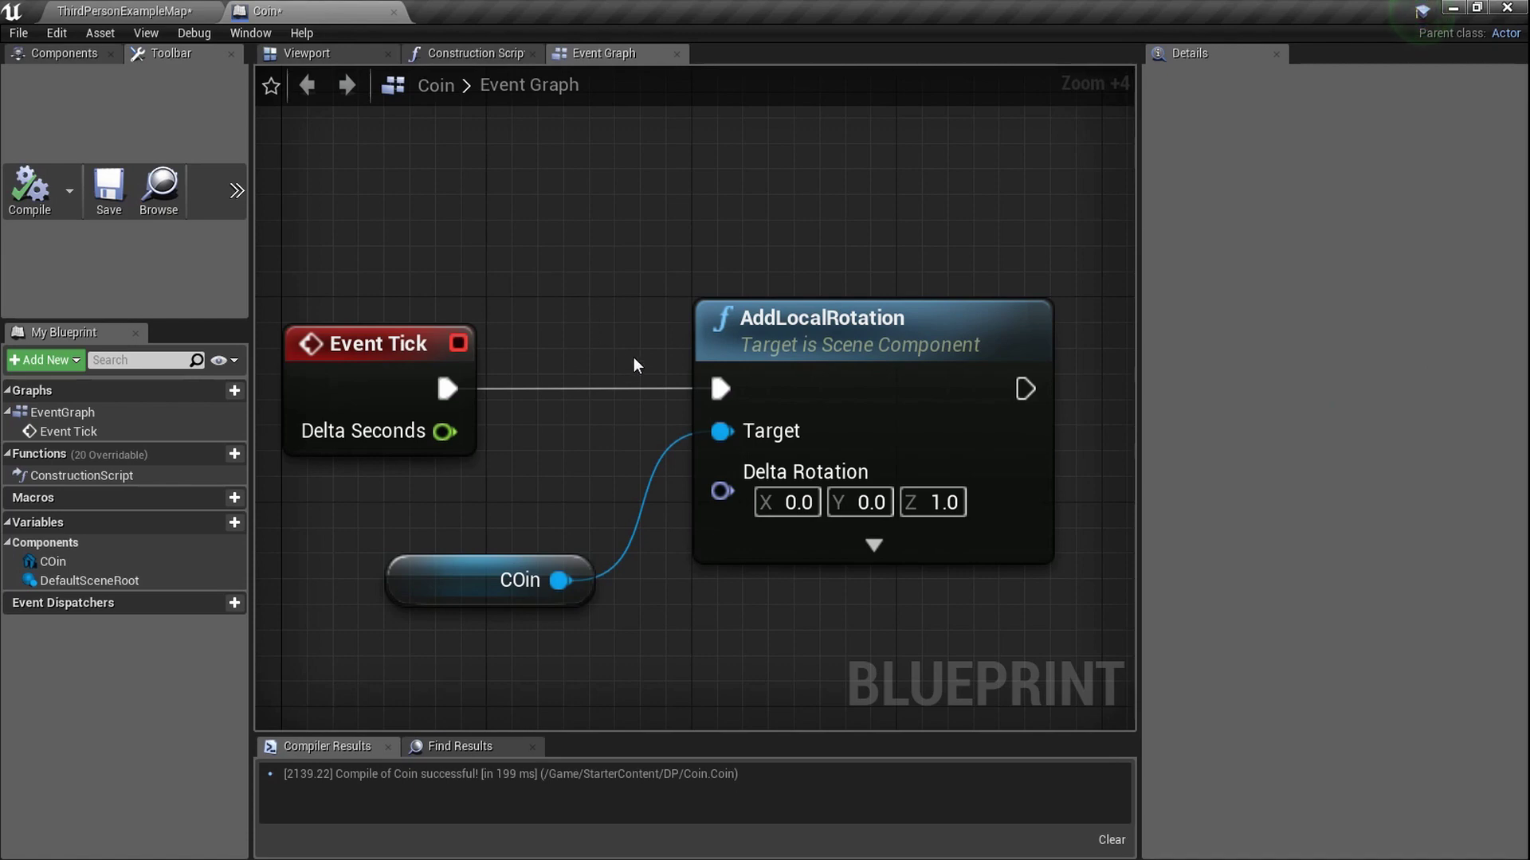
{"action": "scroll", "coordinate": [633, 363], "scroll_direction": "down", "scroll_amount": 4}
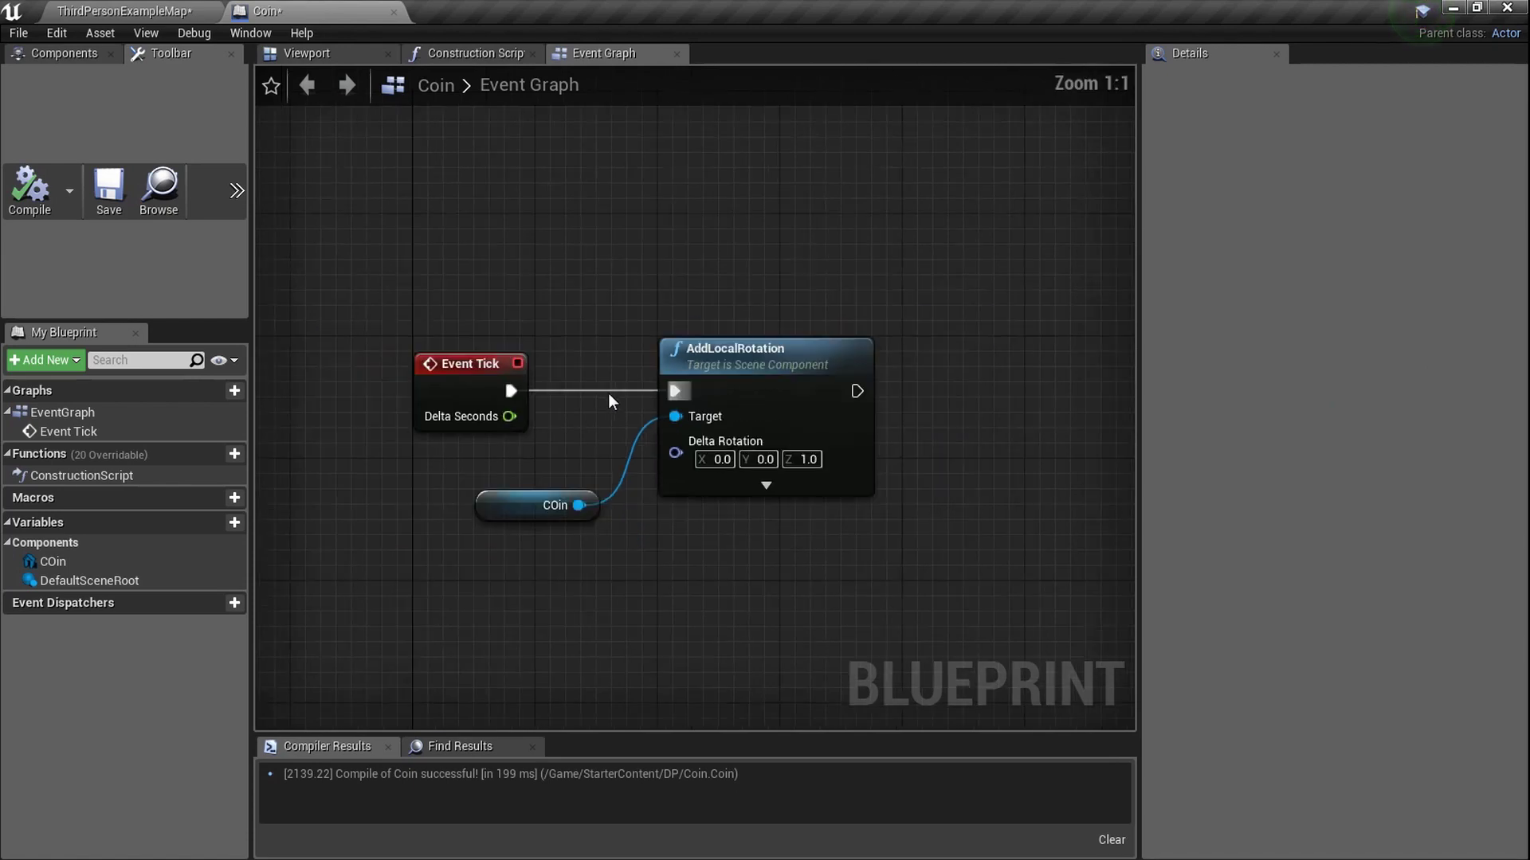
{"action": "left_click", "coordinate": [53, 56]}
{"action": "left_click", "coordinate": [76, 80]}
{"action": "scroll", "coordinate": [136, 383], "scroll_direction": "down", "scroll_amount": 5}
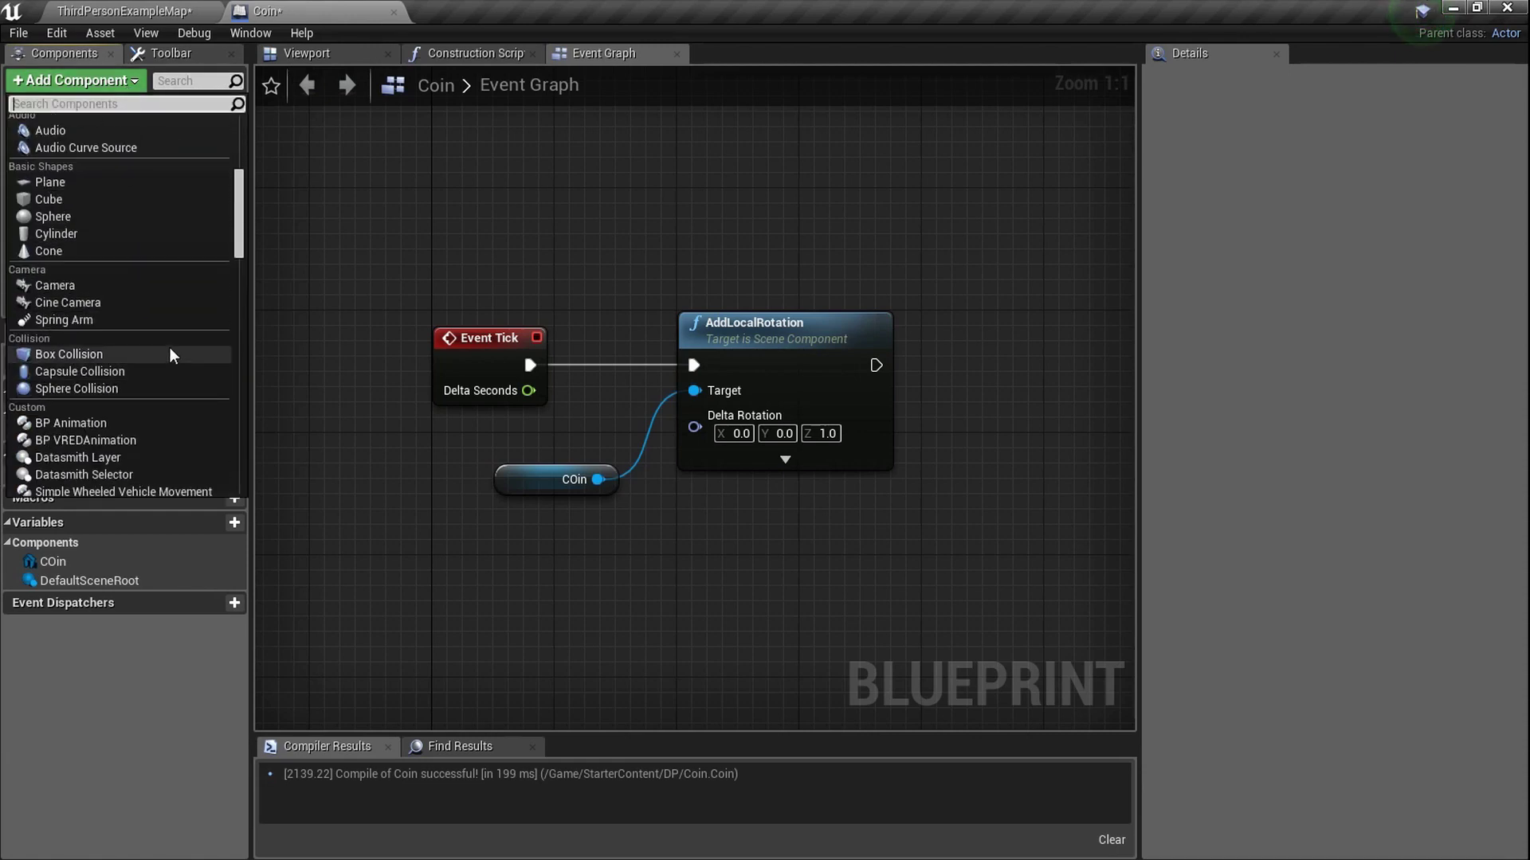
{"action": "left_click", "coordinate": [169, 351]}
{"action": "left_click", "coordinate": [343, 56]}
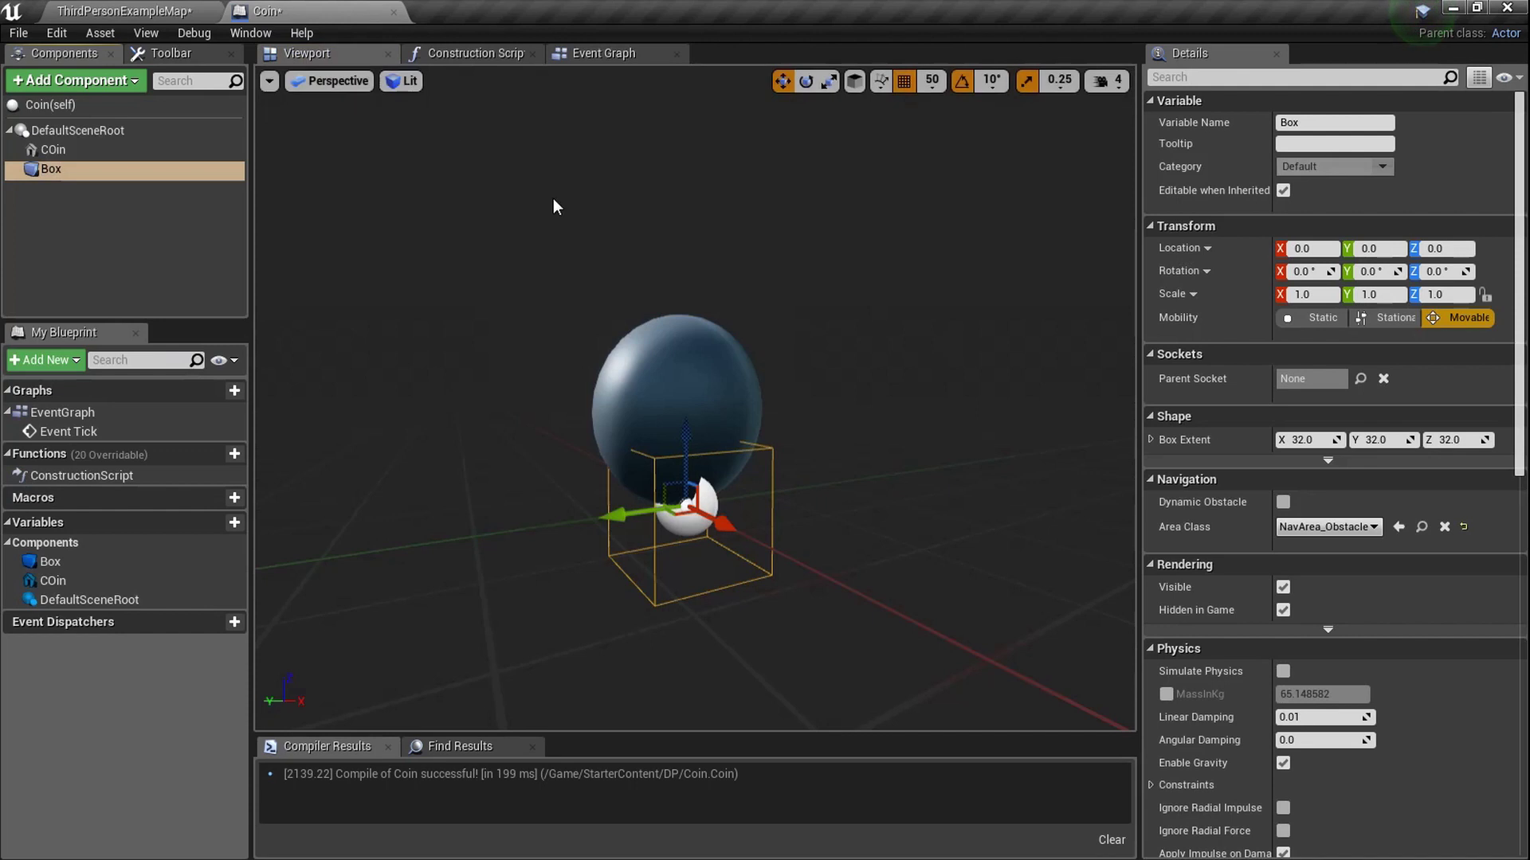
- Raise the Box collision component to a Z location of 50 so that it surrounds the coin mesh
{"action": "right_click_drag", "start_coordinate": [703, 465], "coordinate": [630, 448]}
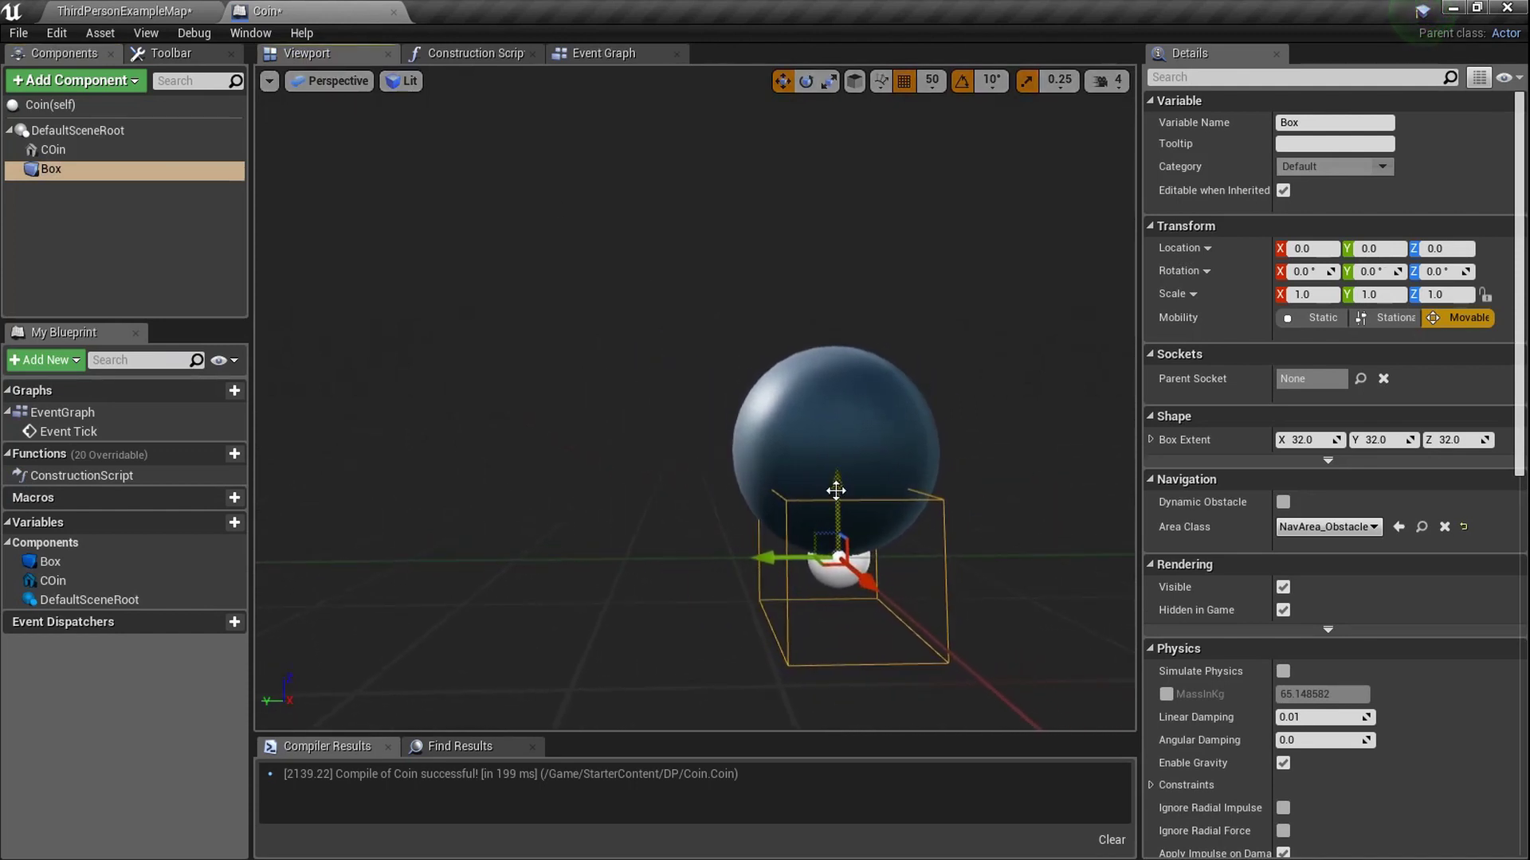
{"action": "left_click_drag", "start_coordinate": [843, 457], "coordinate": [843, 413]}
{"action": "right_click_drag", "start_coordinate": [843, 412], "coordinate": [831, 413]}
{"action": "key", "text": "d"}
{"action": "left_click_drag", "start_coordinate": [676, 461], "coordinate": [792, 392]}
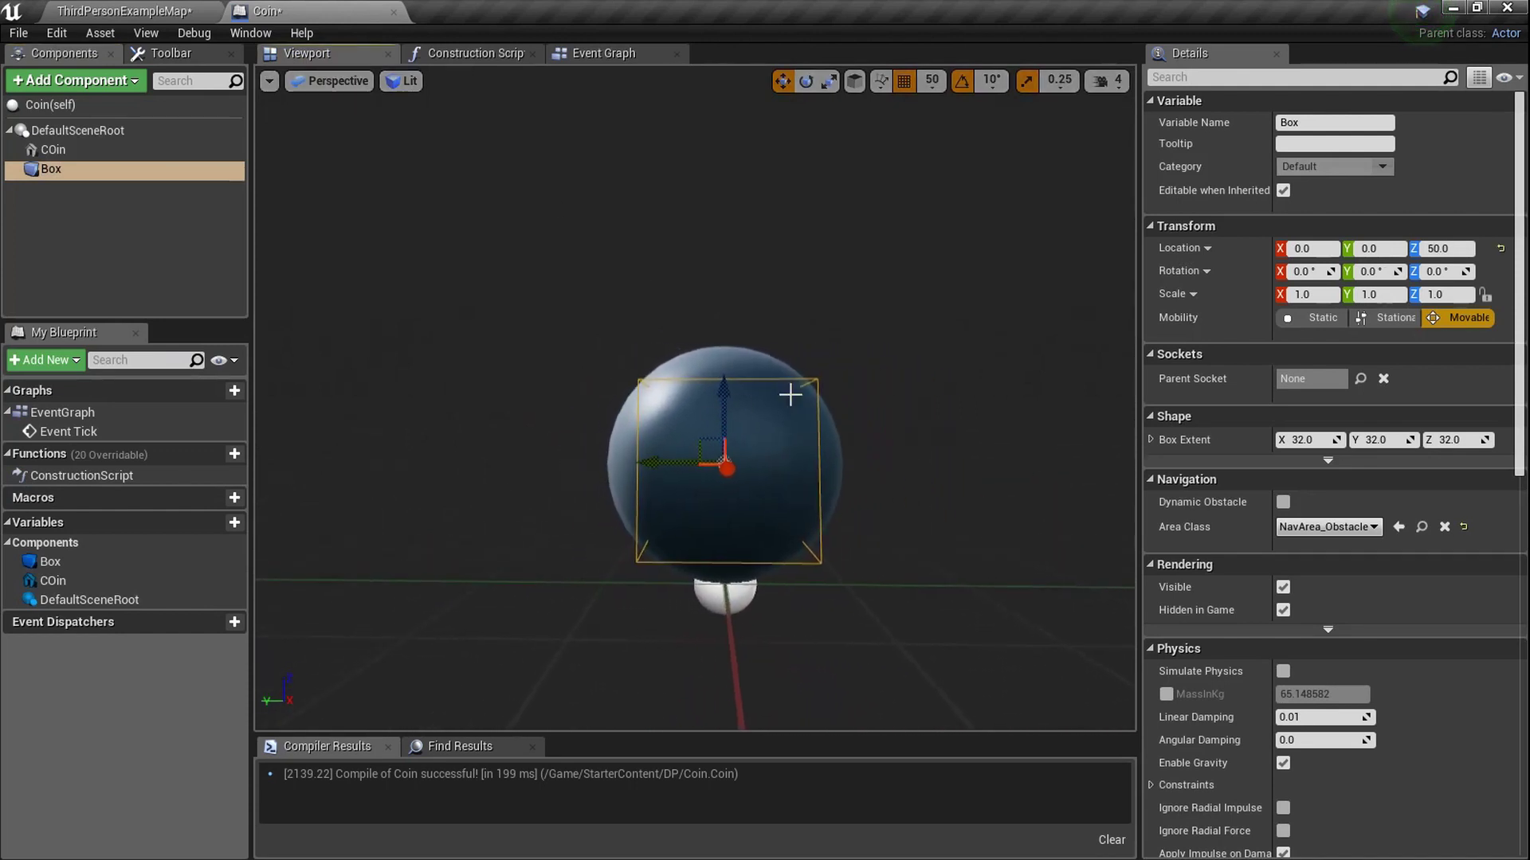
- Scale the Box collision component uniformly to 1.5 with the axis ratio locked, and compile the blueprint
{"action": "left_click", "coordinate": [1487, 294]}
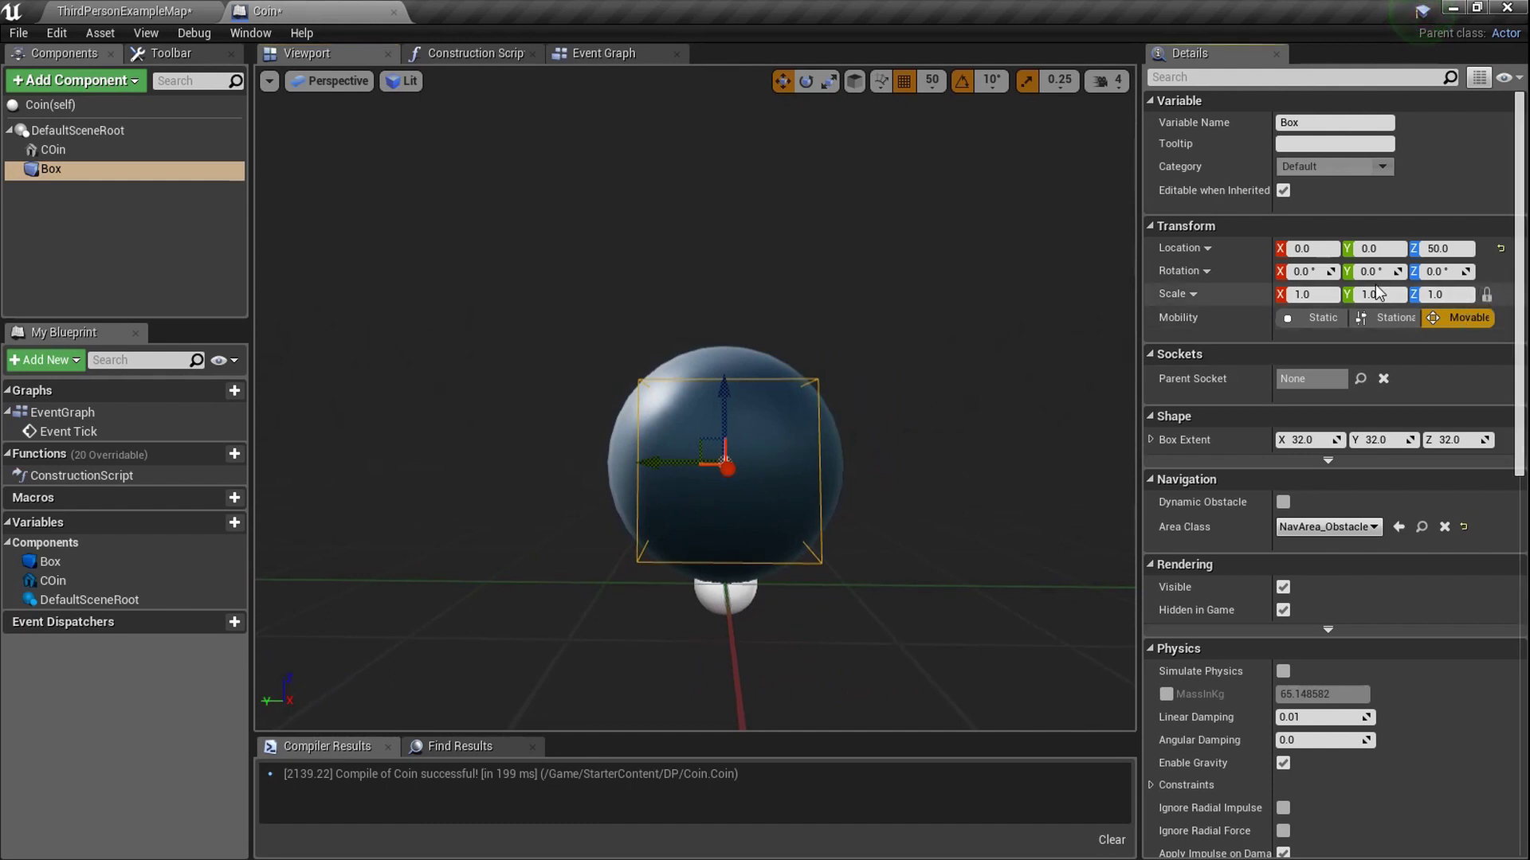
{"action": "left_click", "coordinate": [1326, 295]}
{"action": "type", "text": "1.5"}
{"action": "key", "text": "Return"}
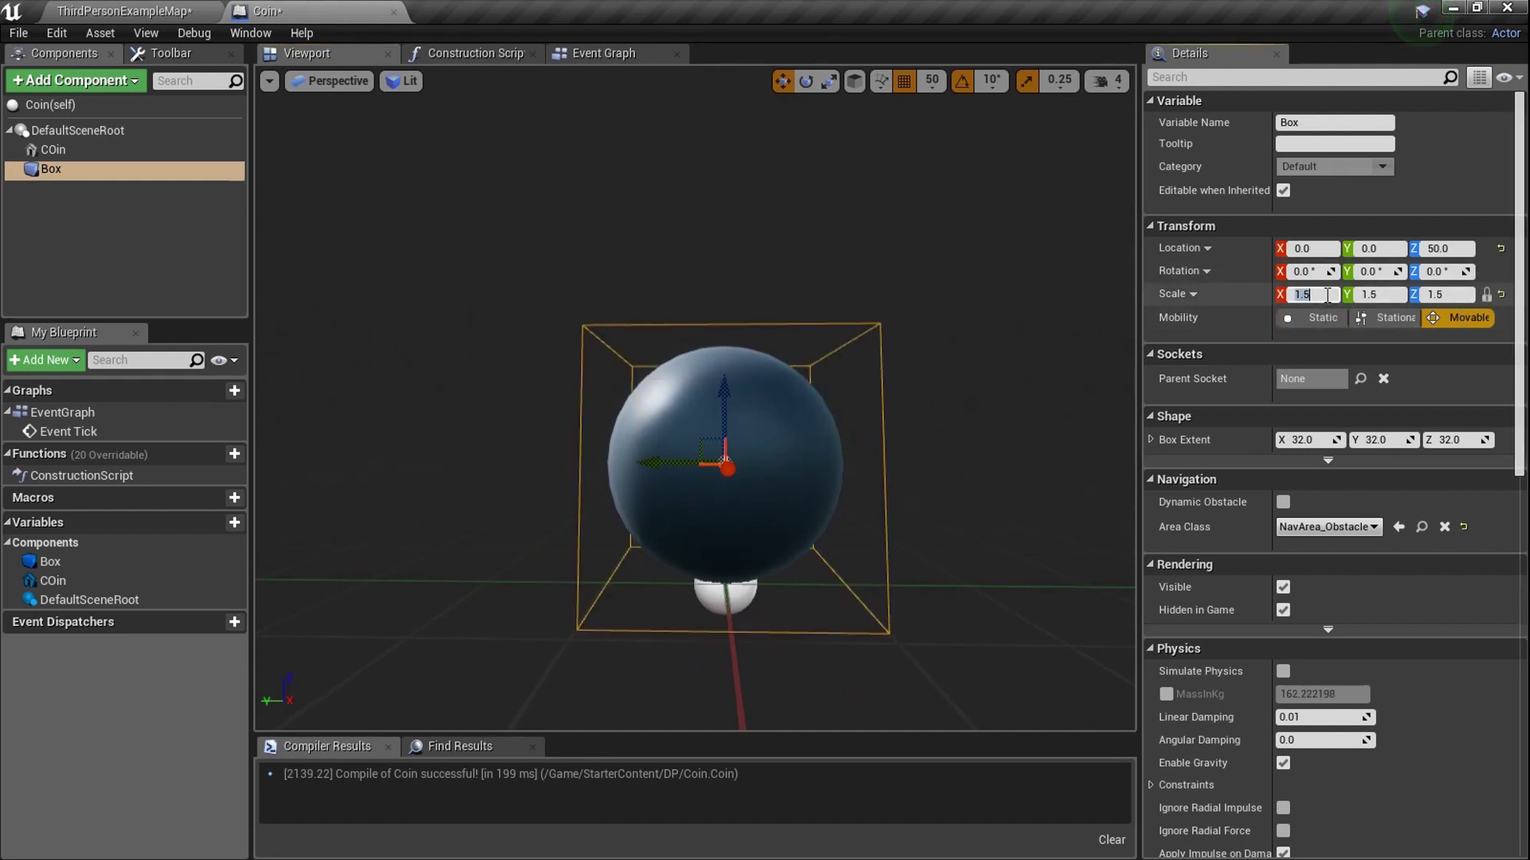
{"action": "key", "text": "a"}
{"action": "right_click_drag", "start_coordinate": [956, 160], "coordinate": [1035, 160]}
{"action": "key", "text": "d"}
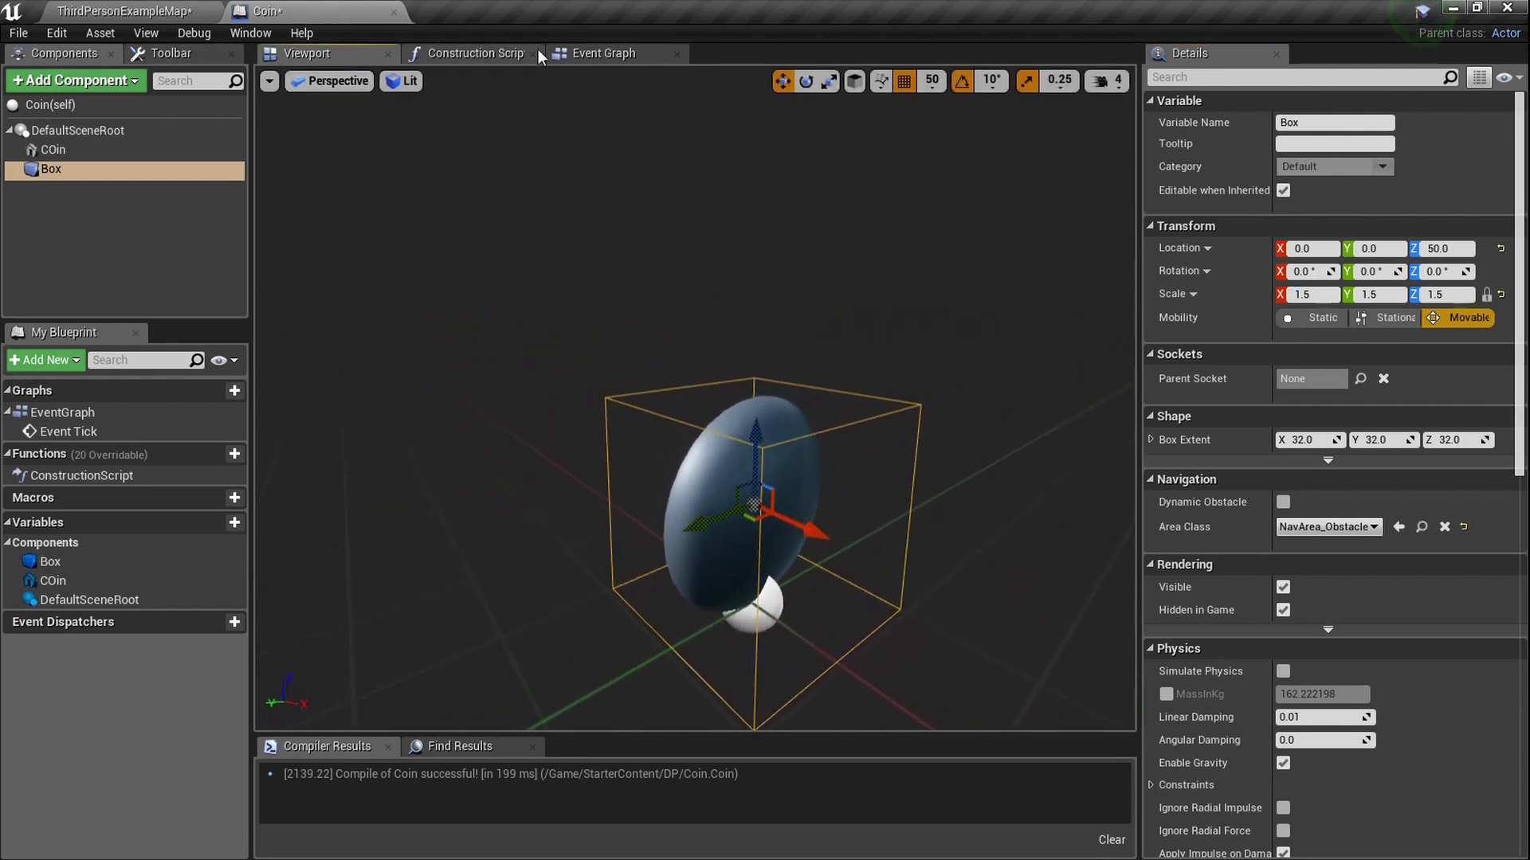
{"action": "left_click", "coordinate": [147, 55]}
{"action": "left_click", "coordinate": [30, 187]}
- Add an On Component Begin Overlap event for the Box component to the Event Graph
{"action": "left_click", "coordinate": [603, 54]}
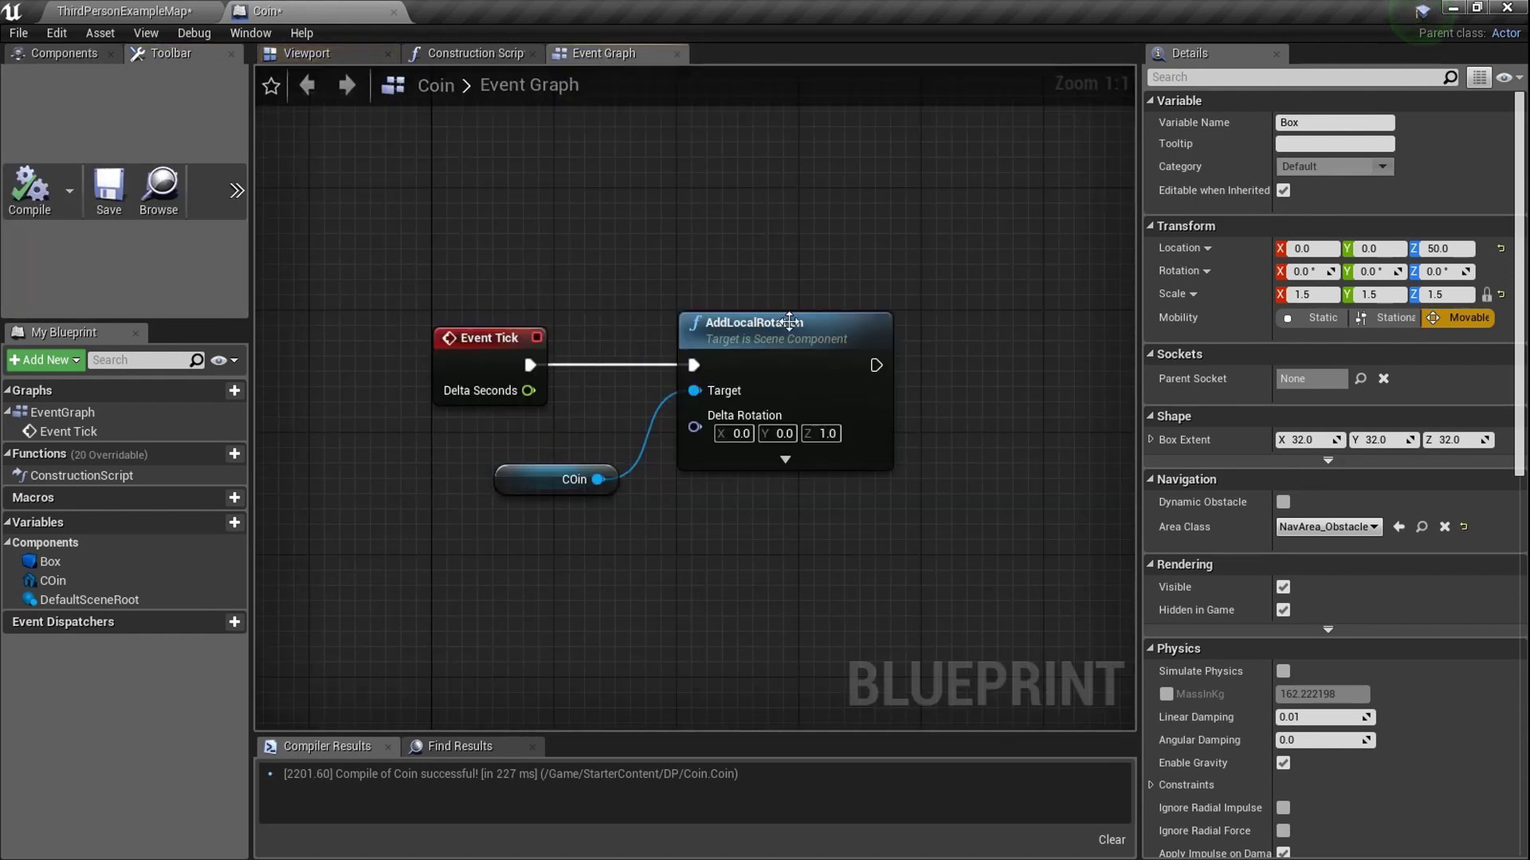
{"action": "left_click", "coordinate": [82, 56]}
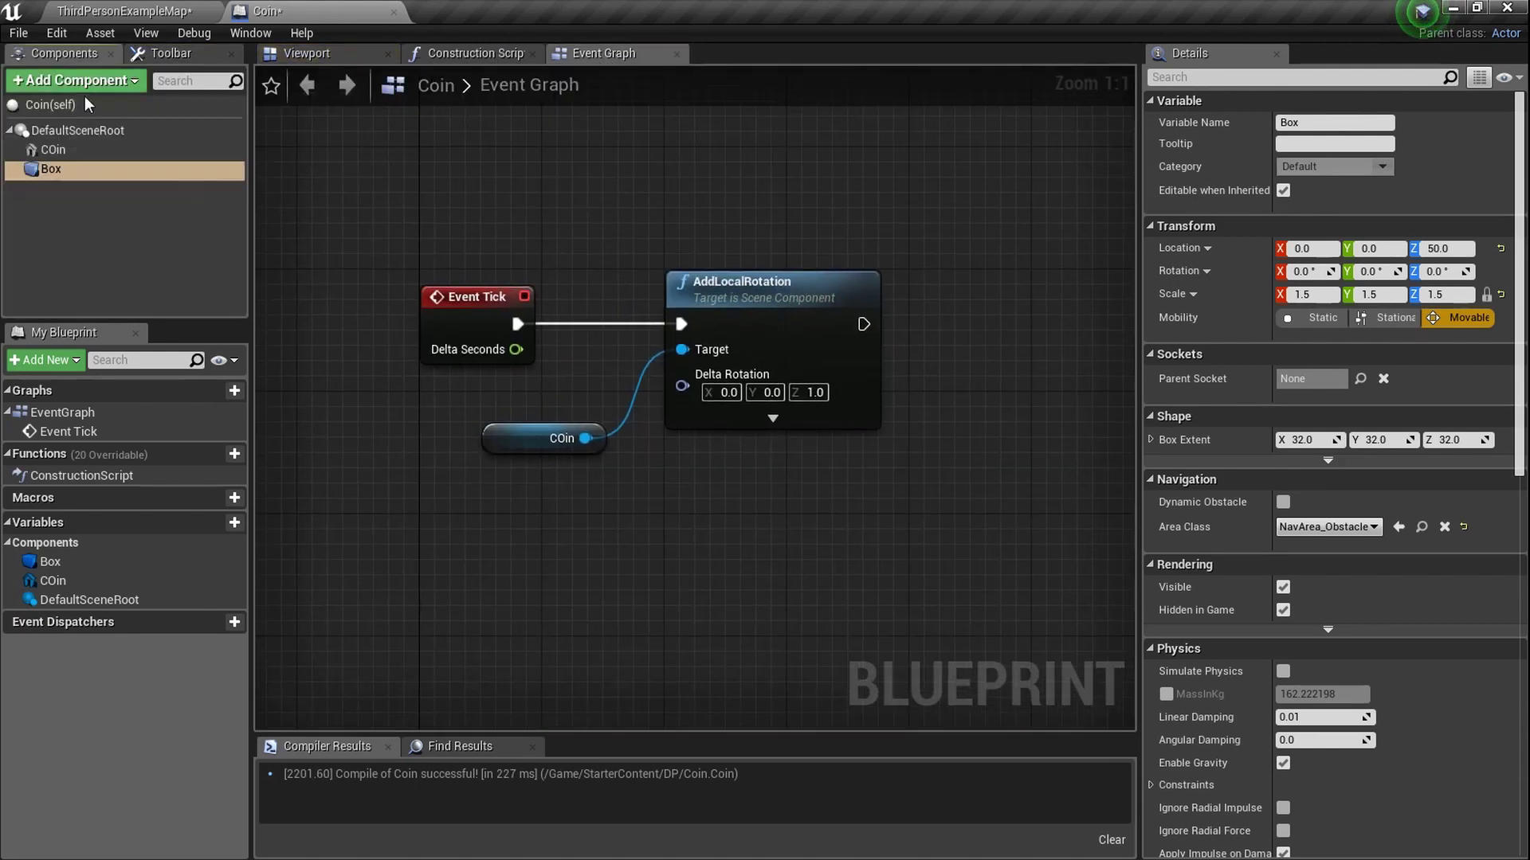
{"action": "right_click", "coordinate": [115, 169]}
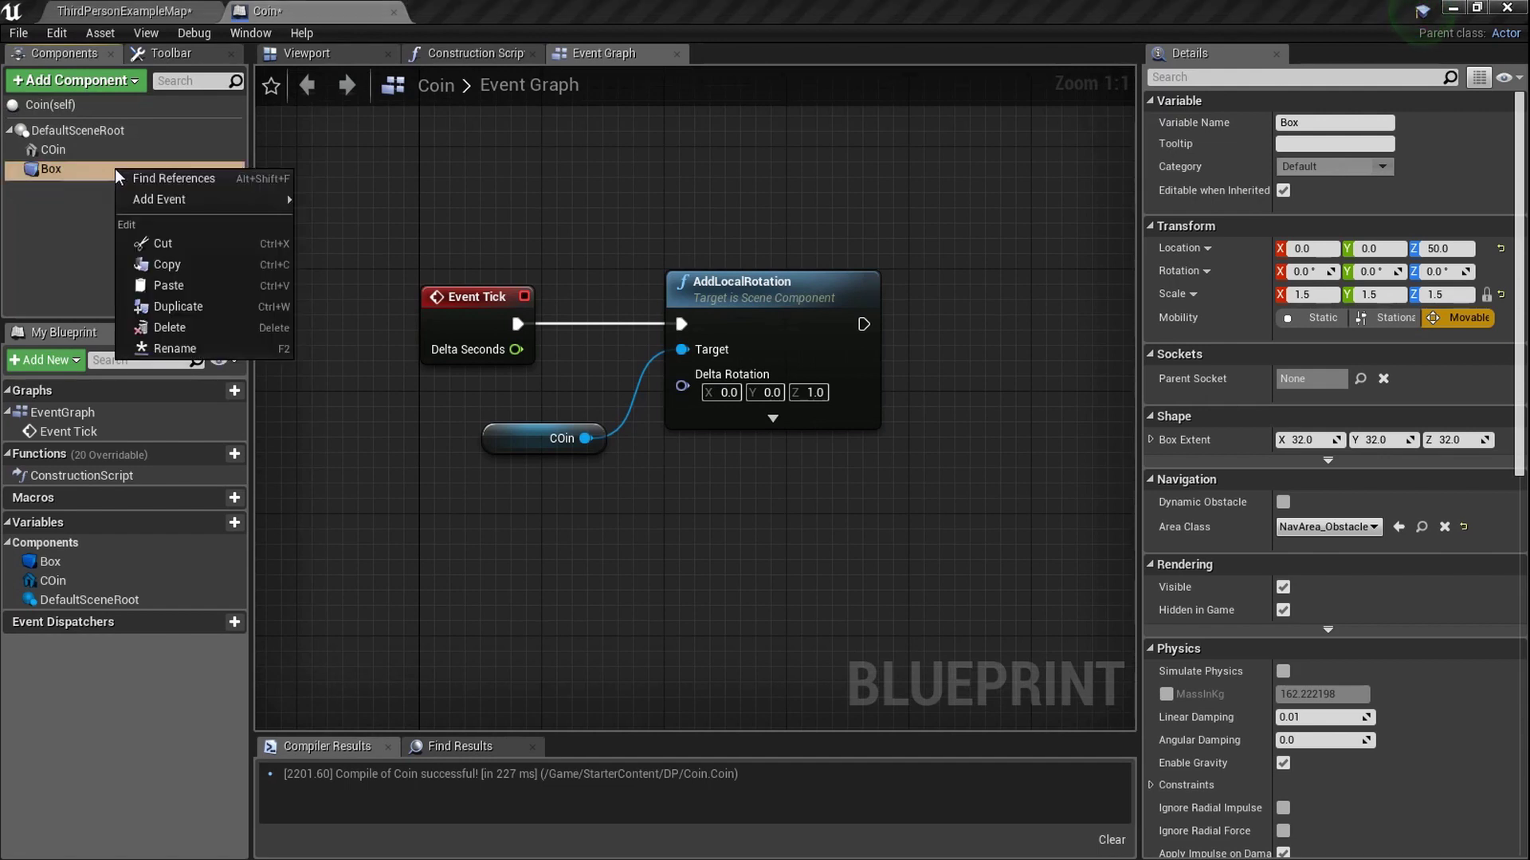
{"action": "mouse_move", "coordinate": [276, 202]}
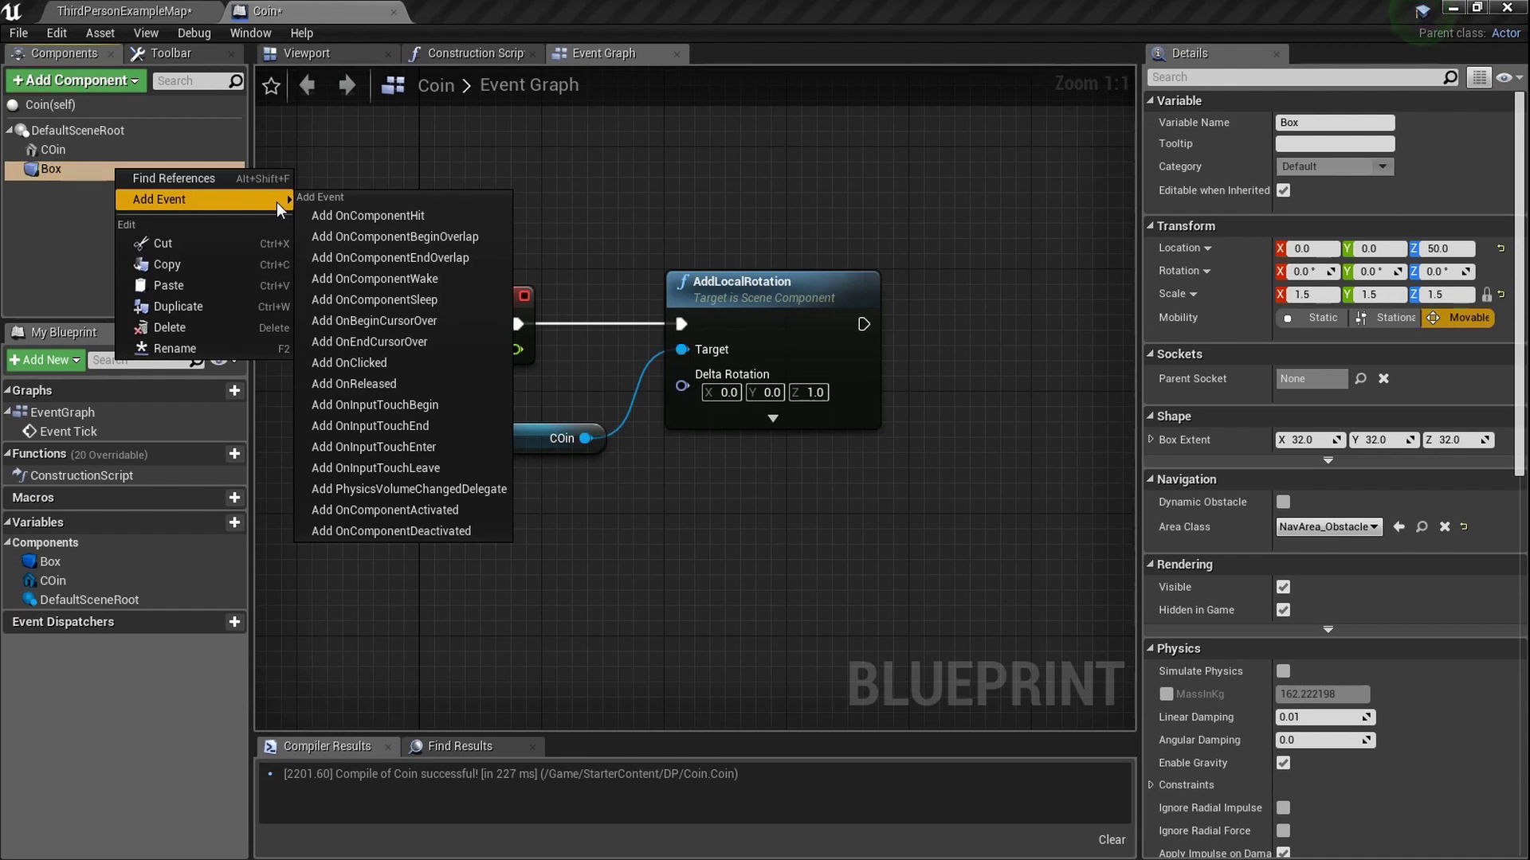
{"action": "left_click", "coordinate": [424, 238]}
{"action": "right_click_drag", "start_coordinate": [715, 429], "coordinate": [529, 468]}
{"action": "scroll", "coordinate": [572, 434], "scroll_direction": "up", "scroll_amount": 6, "text": "ctrl"}
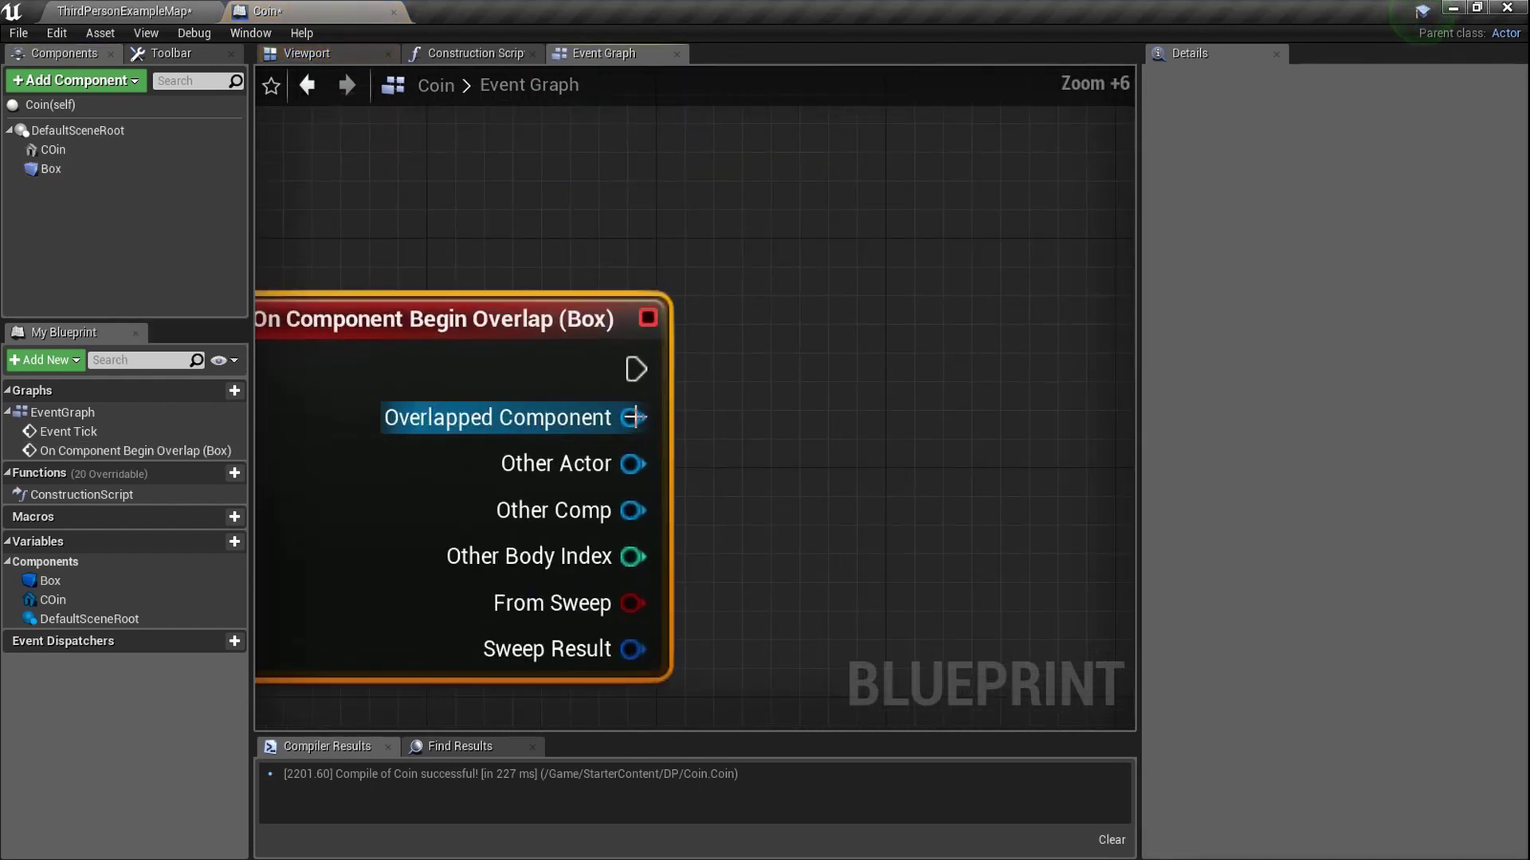
- Create a Cast To ThirdPersonCharacter node from the overlap event's Other Actor output
{"action": "scroll", "coordinate": [692, 402], "scroll_direction": "down", "scroll_amount": 4}
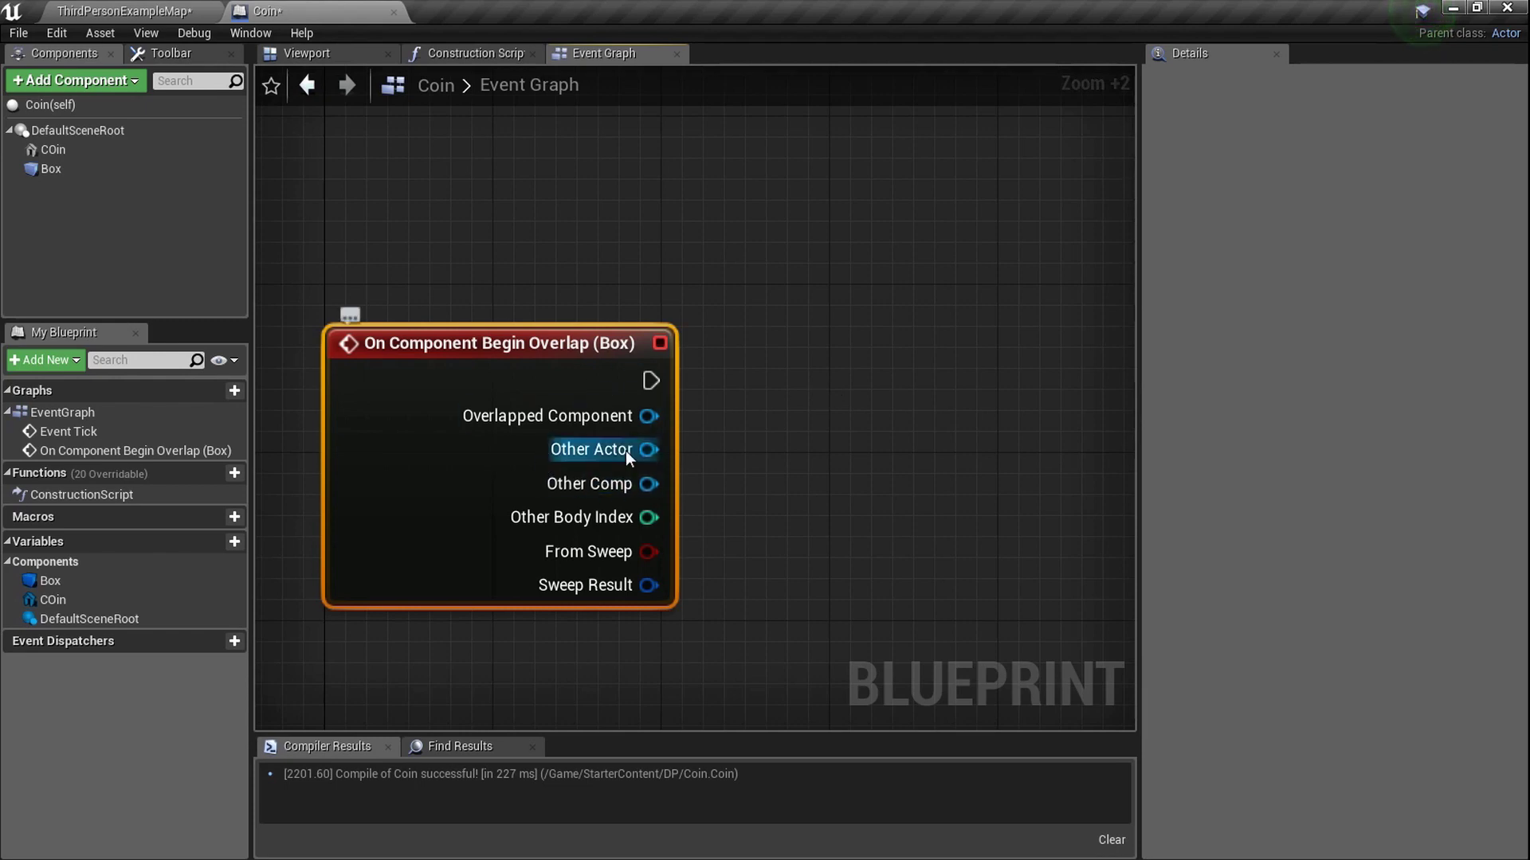
{"action": "scroll", "coordinate": [646, 446], "scroll_direction": "up", "scroll_amount": 4}
{"action": "left_click_drag", "start_coordinate": [644, 450], "coordinate": [849, 380]}
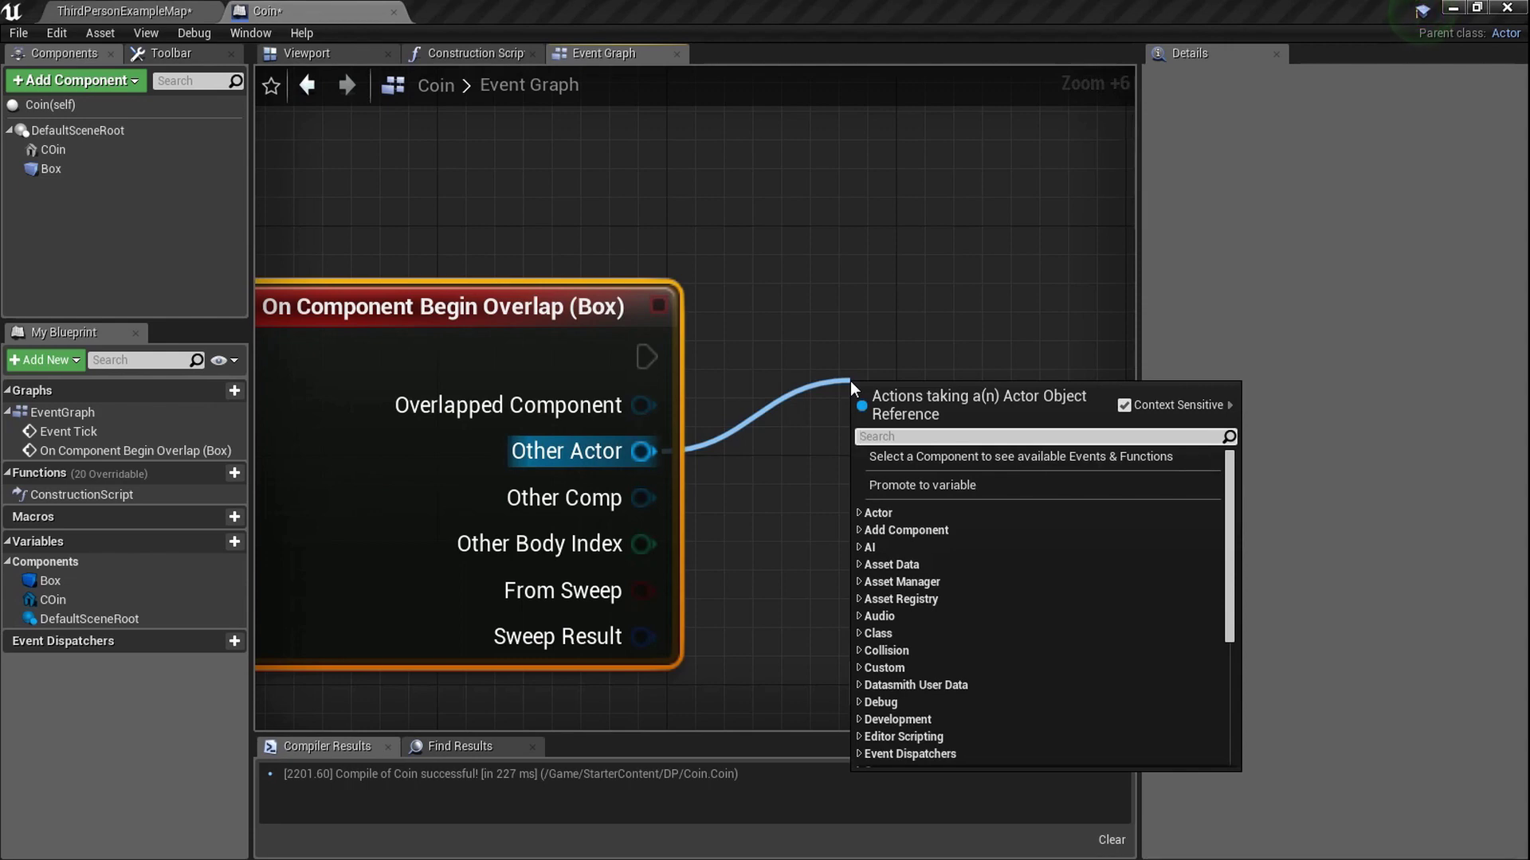
{"action": "type", "text": "castt"}
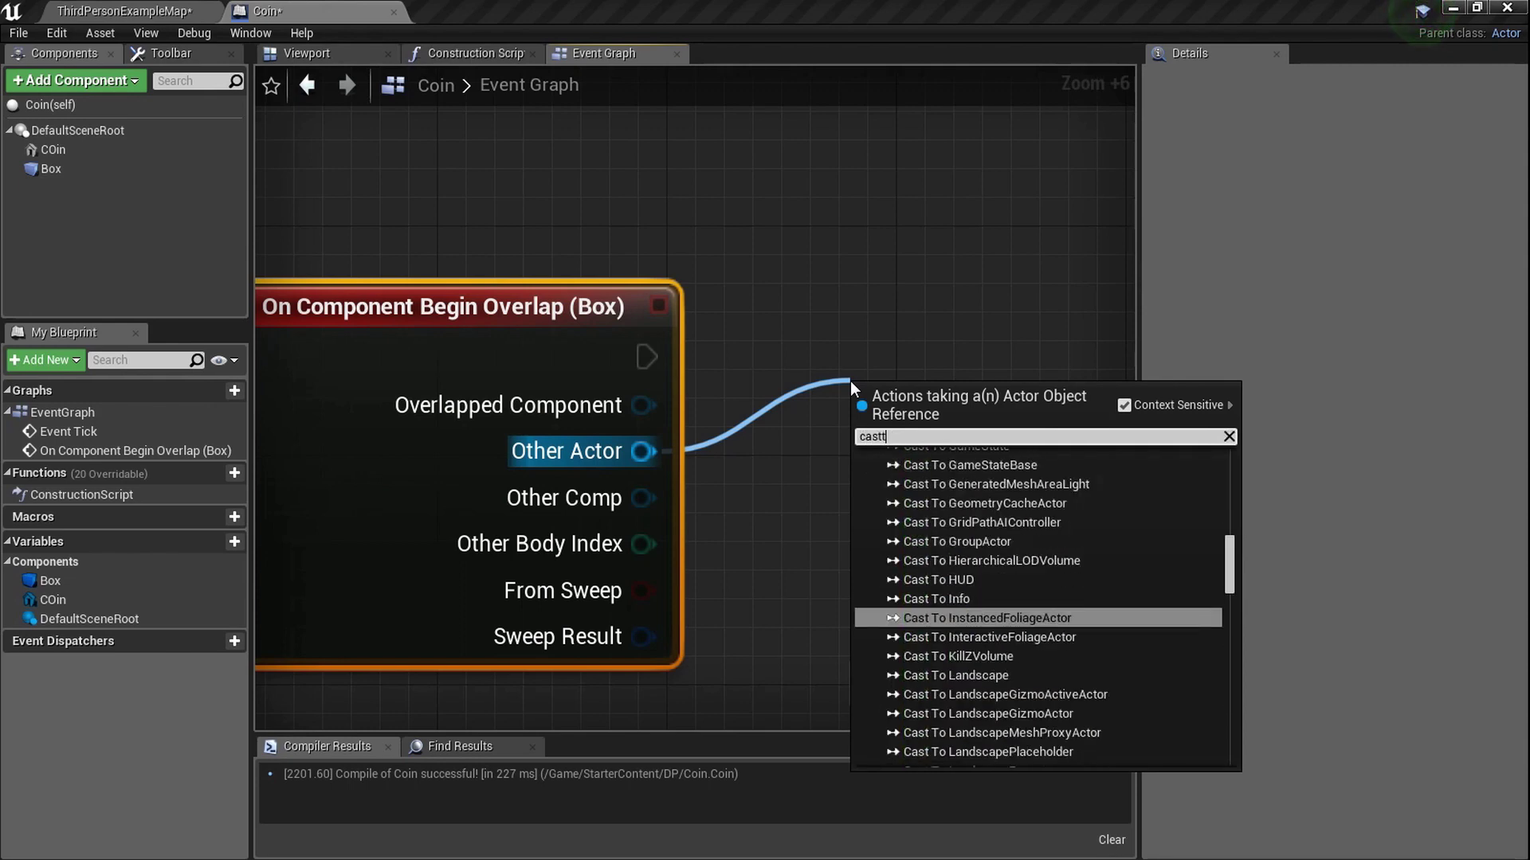
{"action": "type", "text": "othir"}
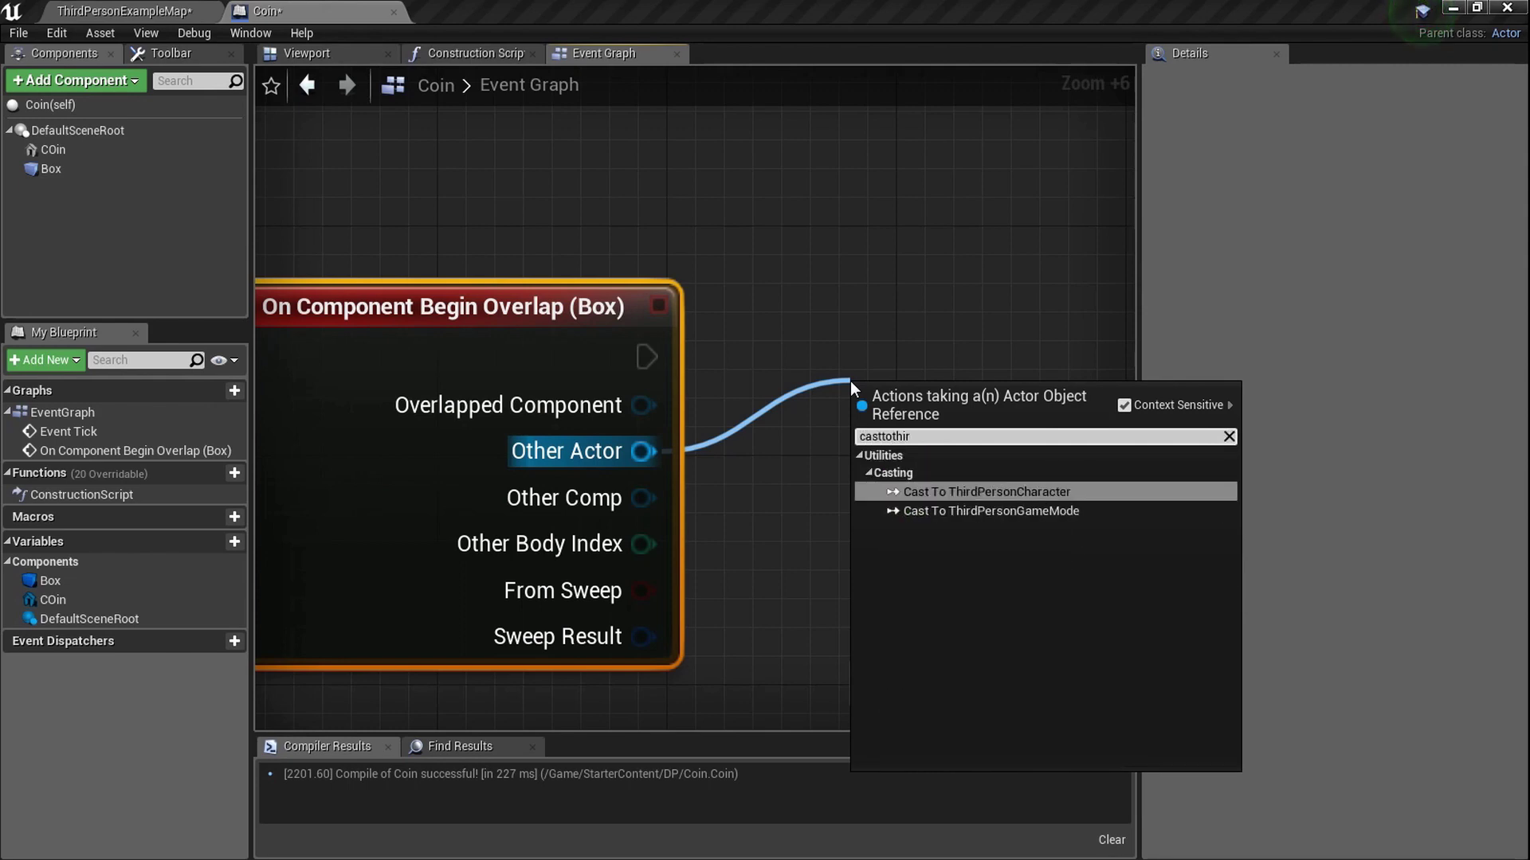
{"action": "key", "text": "Return"}
{"action": "scroll", "coordinate": [800, 331], "scroll_direction": "up", "scroll_amount": 1}
{"action": "right_click_drag", "start_coordinate": [1055, 331], "coordinate": [800, 332]}
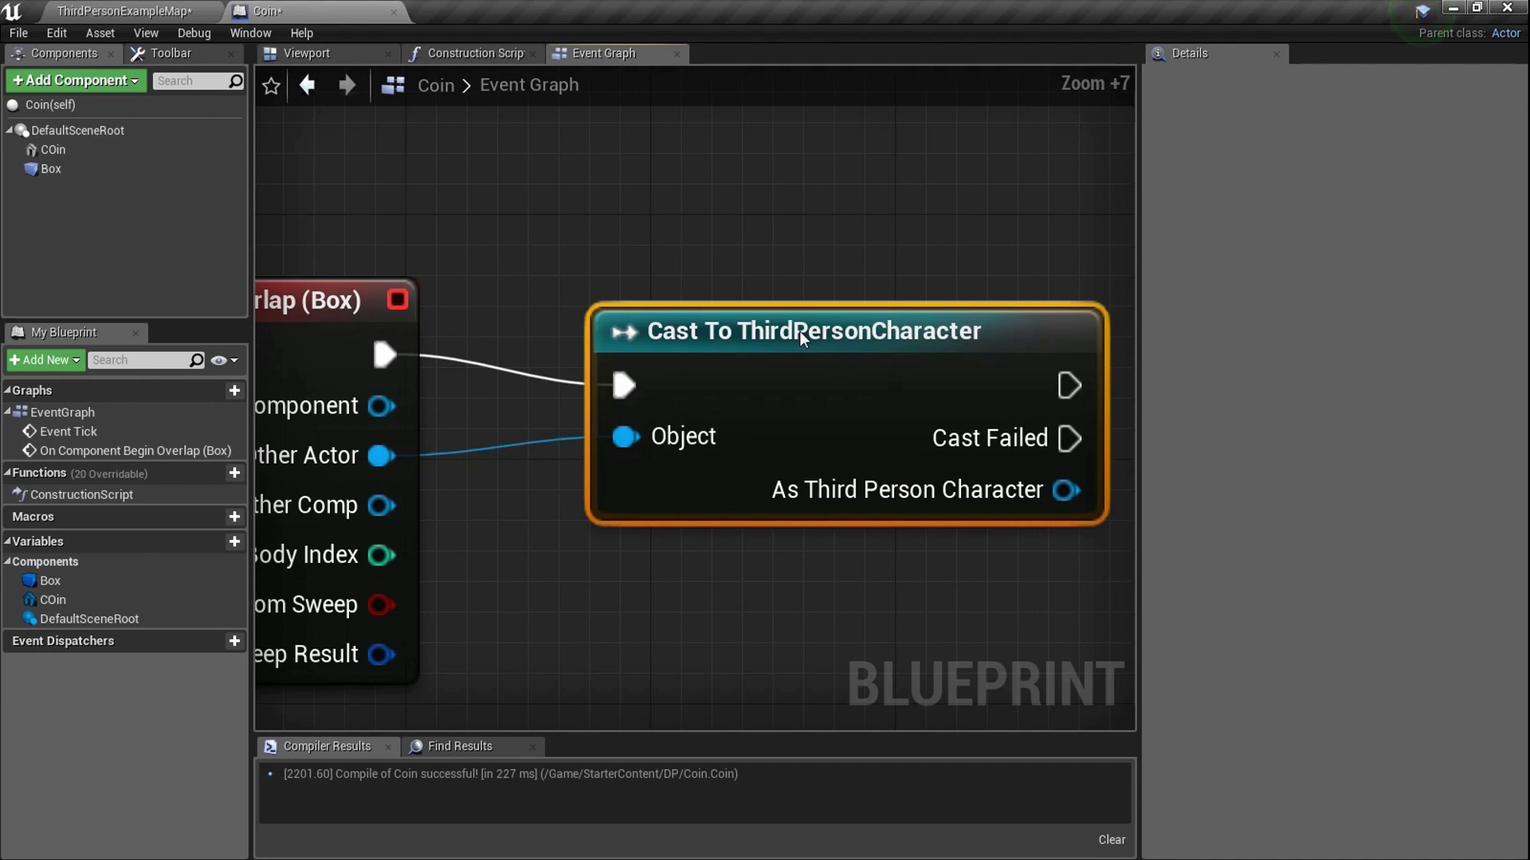
- Add a DestroyActor node targeting self to the successful execution output of the Cast To ThirdPersonCharacter node
{"action": "scroll", "coordinate": [800, 332], "scroll_direction": "down", "scroll_amount": 3}
{"action": "right_click_drag", "start_coordinate": [922, 394], "coordinate": [744, 478]}
{"action": "scroll", "coordinate": [755, 408], "scroll_direction": "up", "scroll_amount": 3}
{"action": "scroll", "coordinate": [789, 423], "scroll_direction": "down", "scroll_amount": 1}
{"action": "left_click_drag", "start_coordinate": [795, 427], "coordinate": [904, 418]}
{"action": "type", "text": "dtro"}
{"action": "key", "text": "BackSpace"}
{"action": "key", "text": "BackSpace"}
{"action": "key", "text": "BackSpace"}
{"action": "type", "text": "esr"}
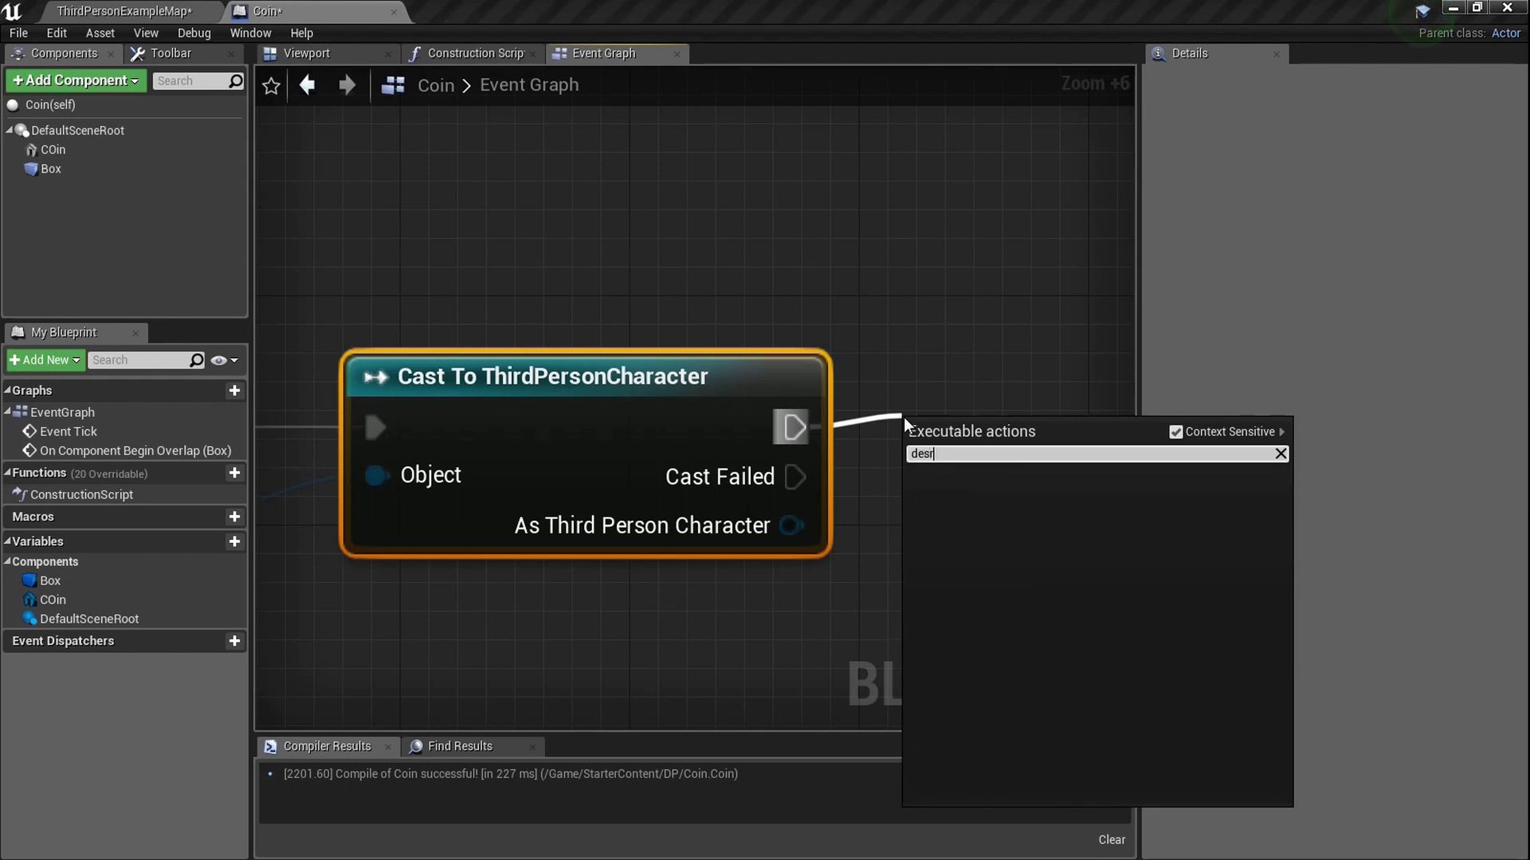
{"action": "key", "text": "BackSpace"}
{"action": "type", "text": "t"}
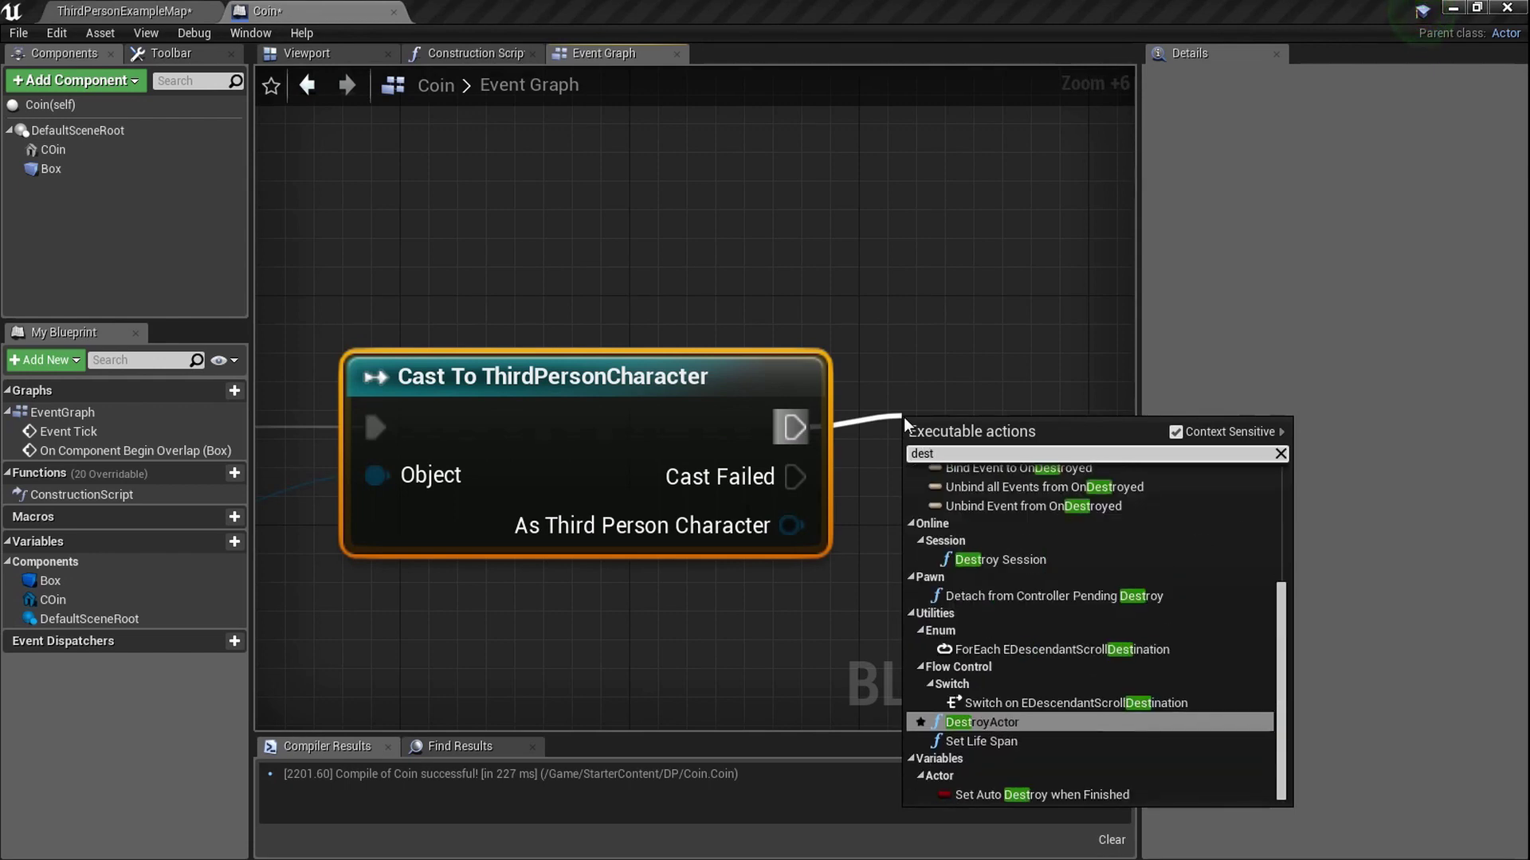
{"action": "key", "text": "Return"}
{"action": "right_click_drag", "start_coordinate": [903, 417], "coordinate": [682, 388]}
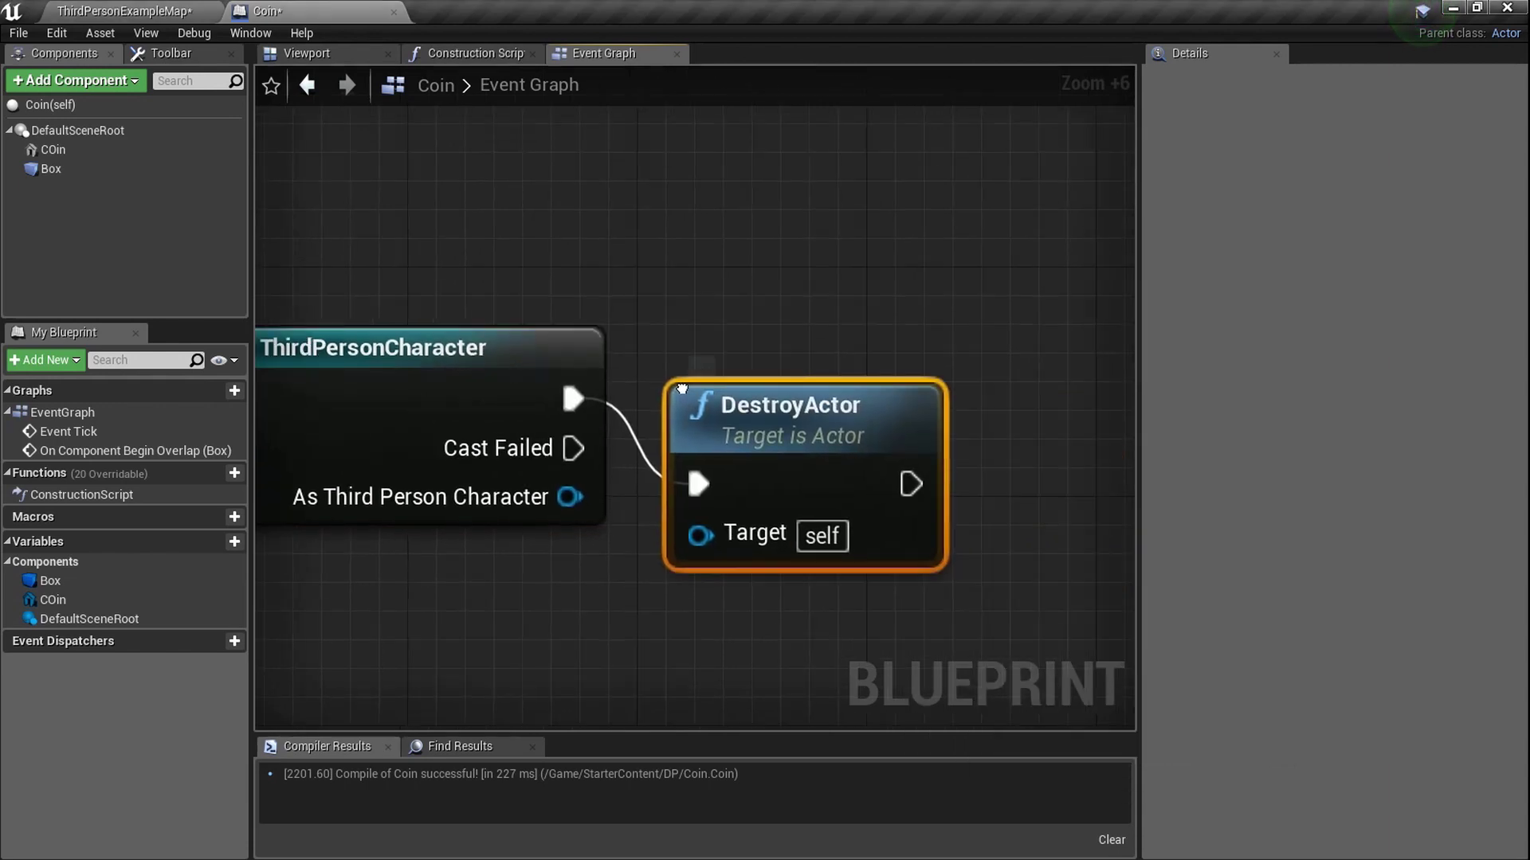
- Space out the Cast To ThirdPersonCharacter and DestroyActor nodes in a row beside the overlap event, and compile the blueprint
{"action": "scroll", "coordinate": [647, 442], "scroll_direction": "down", "scroll_amount": 3}
{"action": "scroll", "coordinate": [853, 394], "scroll_direction": "down", "scroll_amount": 5}
{"action": "right_click_drag", "start_coordinate": [509, 249], "coordinate": [679, 423]}
{"action": "scroll", "coordinate": [751, 287], "scroll_direction": "up", "scroll_amount": 5, "text": "ctrl"}
{"action": "scroll", "coordinate": [648, 379], "scroll_direction": "down", "scroll_amount": 4}
{"action": "scroll", "coordinate": [362, 387], "scroll_direction": "up", "scroll_amount": 5, "text": "ctrl"}
{"action": "right_click_drag", "start_coordinate": [640, 604], "coordinate": [317, 314]}
{"action": "scroll", "coordinate": [317, 314], "scroll_direction": "down", "scroll_amount": 3}
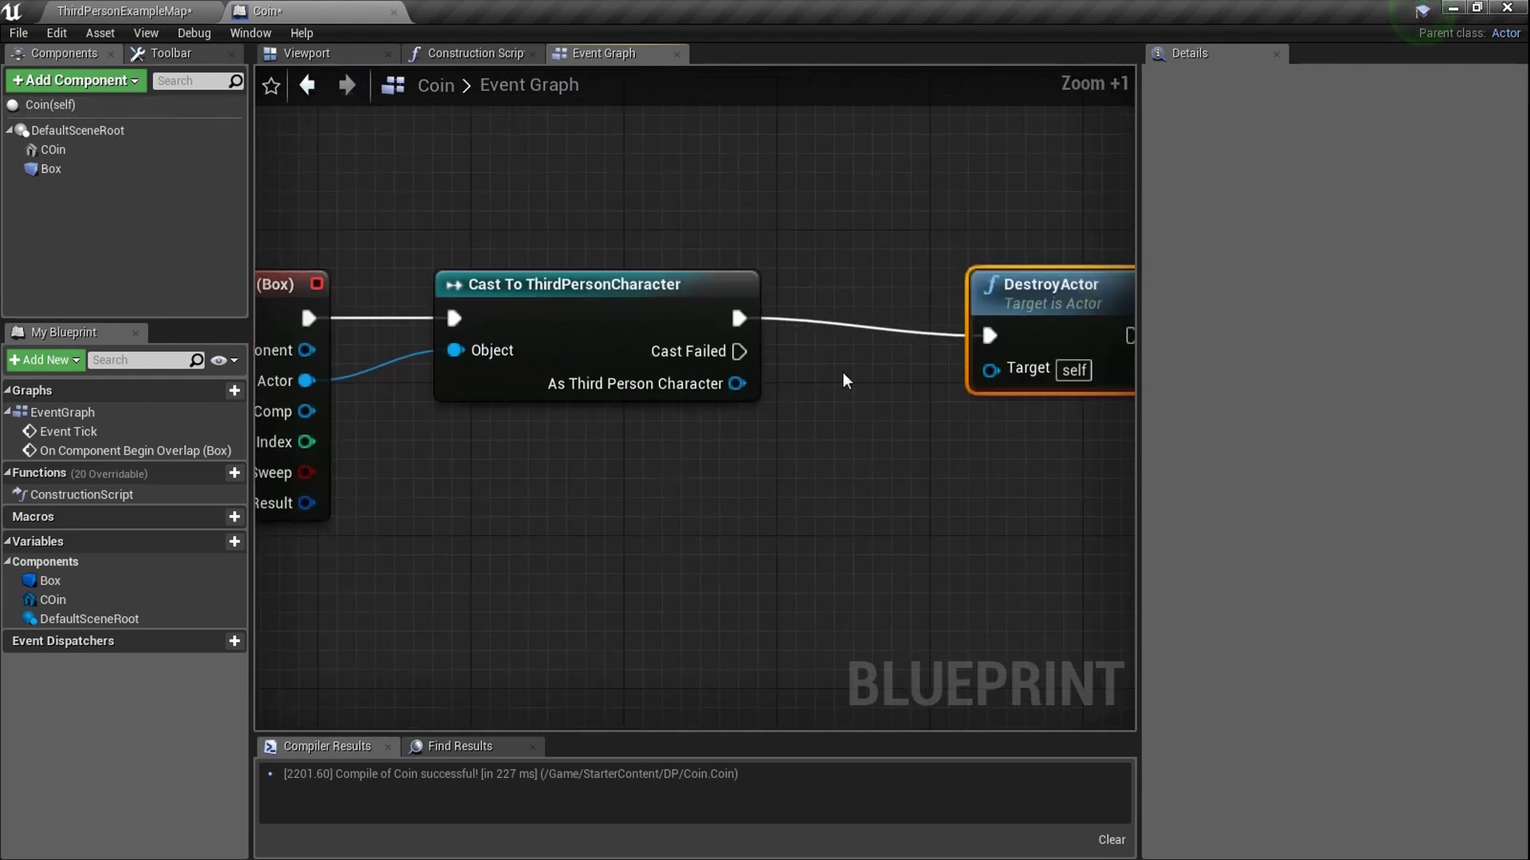
{"action": "scroll", "coordinate": [506, 279], "scroll_direction": "up", "scroll_amount": 5, "text": "ctrl"}
{"action": "scroll", "coordinate": [550, 389], "scroll_direction": "down", "scroll_amount": 5}
{"action": "right_click_drag", "start_coordinate": [550, 389], "coordinate": [770, 389]}
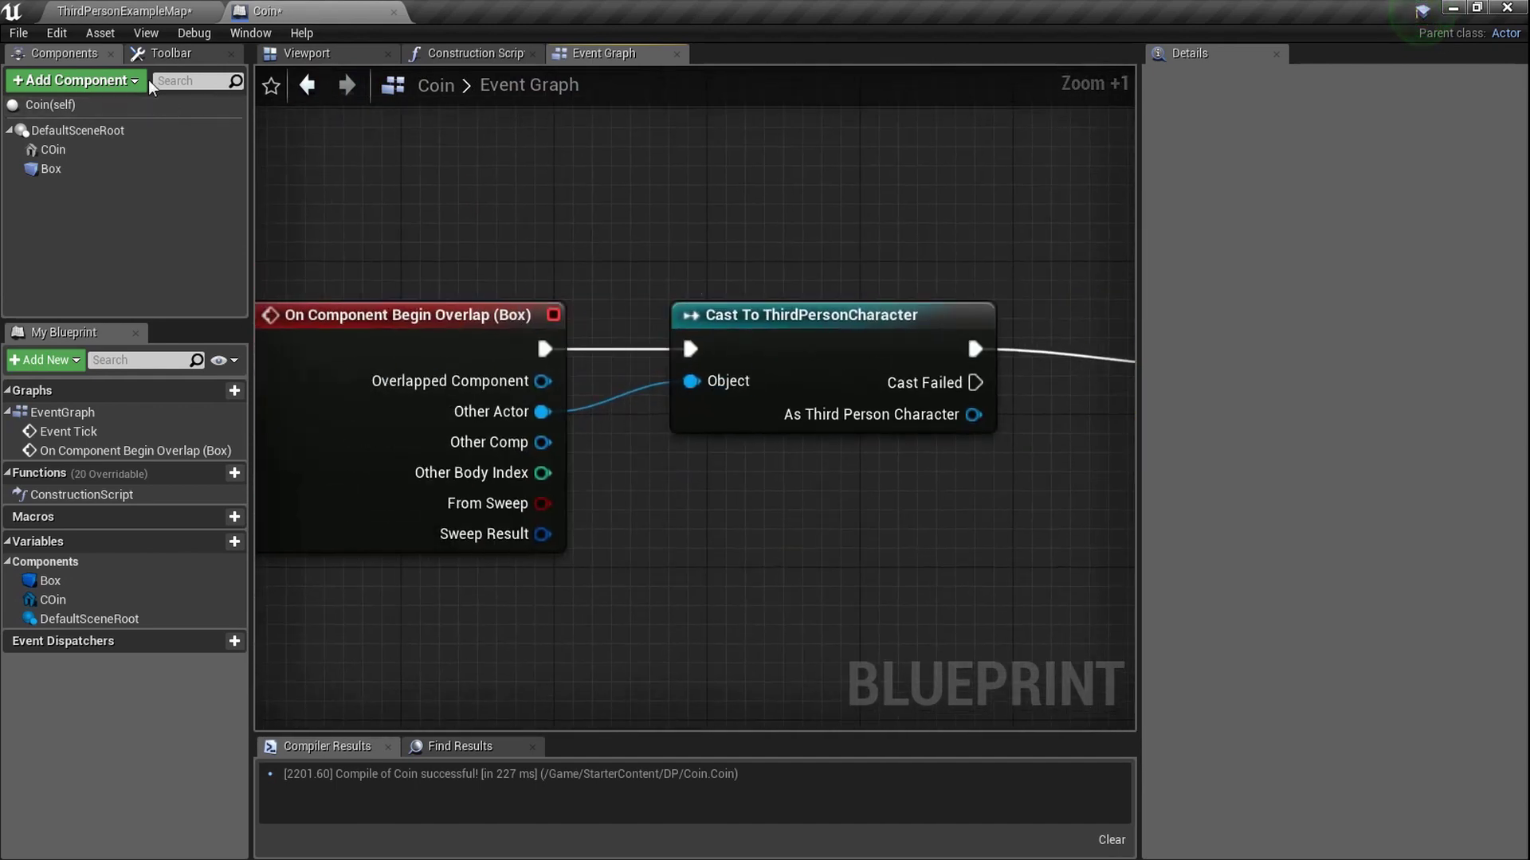
{"action": "left_click", "coordinate": [169, 53]}
{"action": "left_click", "coordinate": [30, 191]}
- Play-test the level full screen, running the character through the row of coins, and return to the editor
{"action": "left_click", "coordinate": [123, 10]}
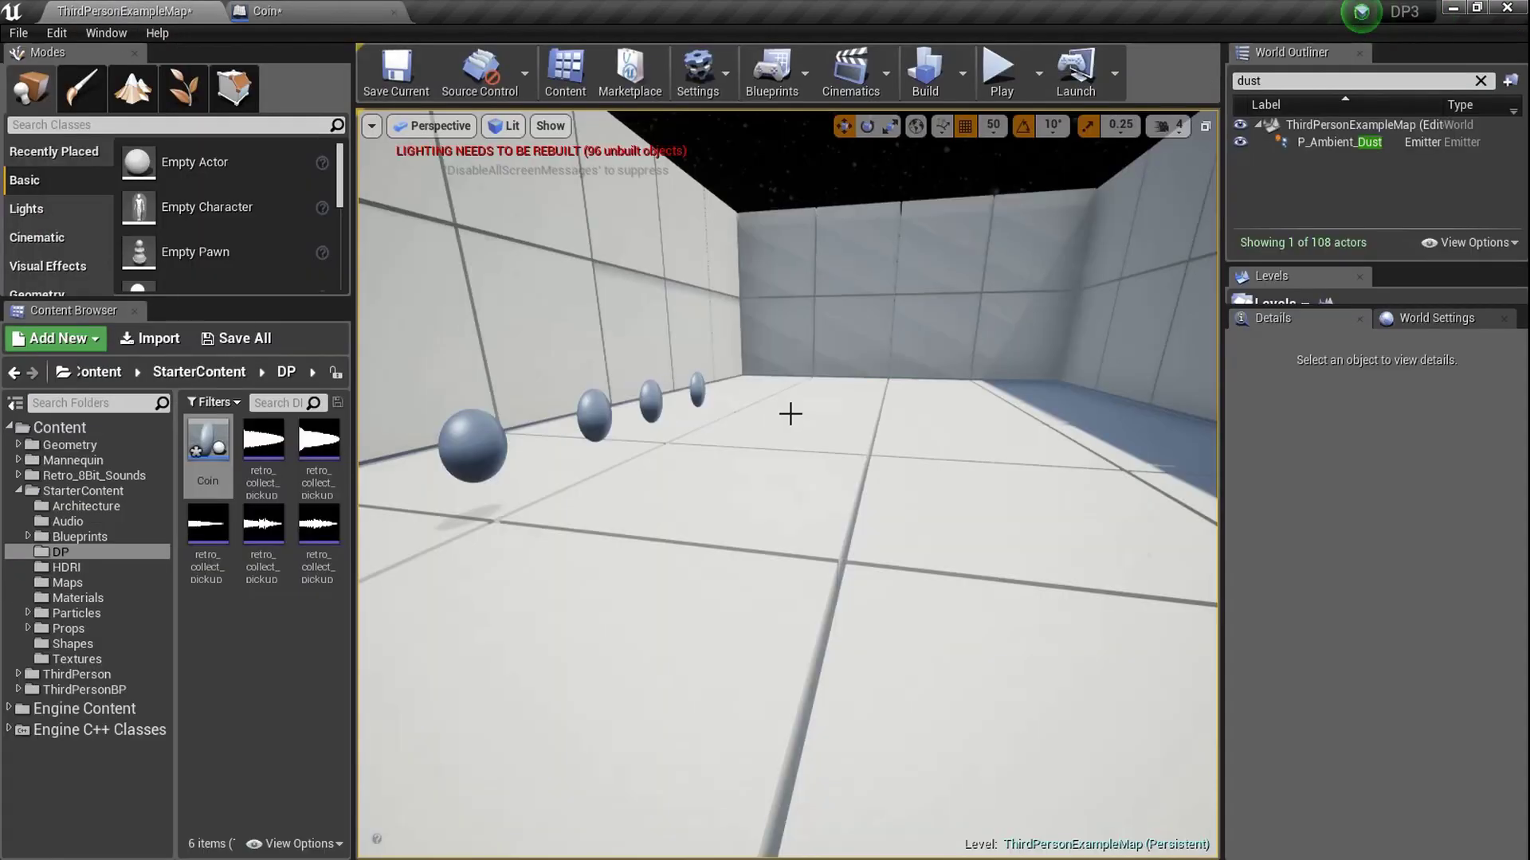
{"action": "left_click", "coordinate": [791, 414]}
{"action": "key", "text": "F11"}
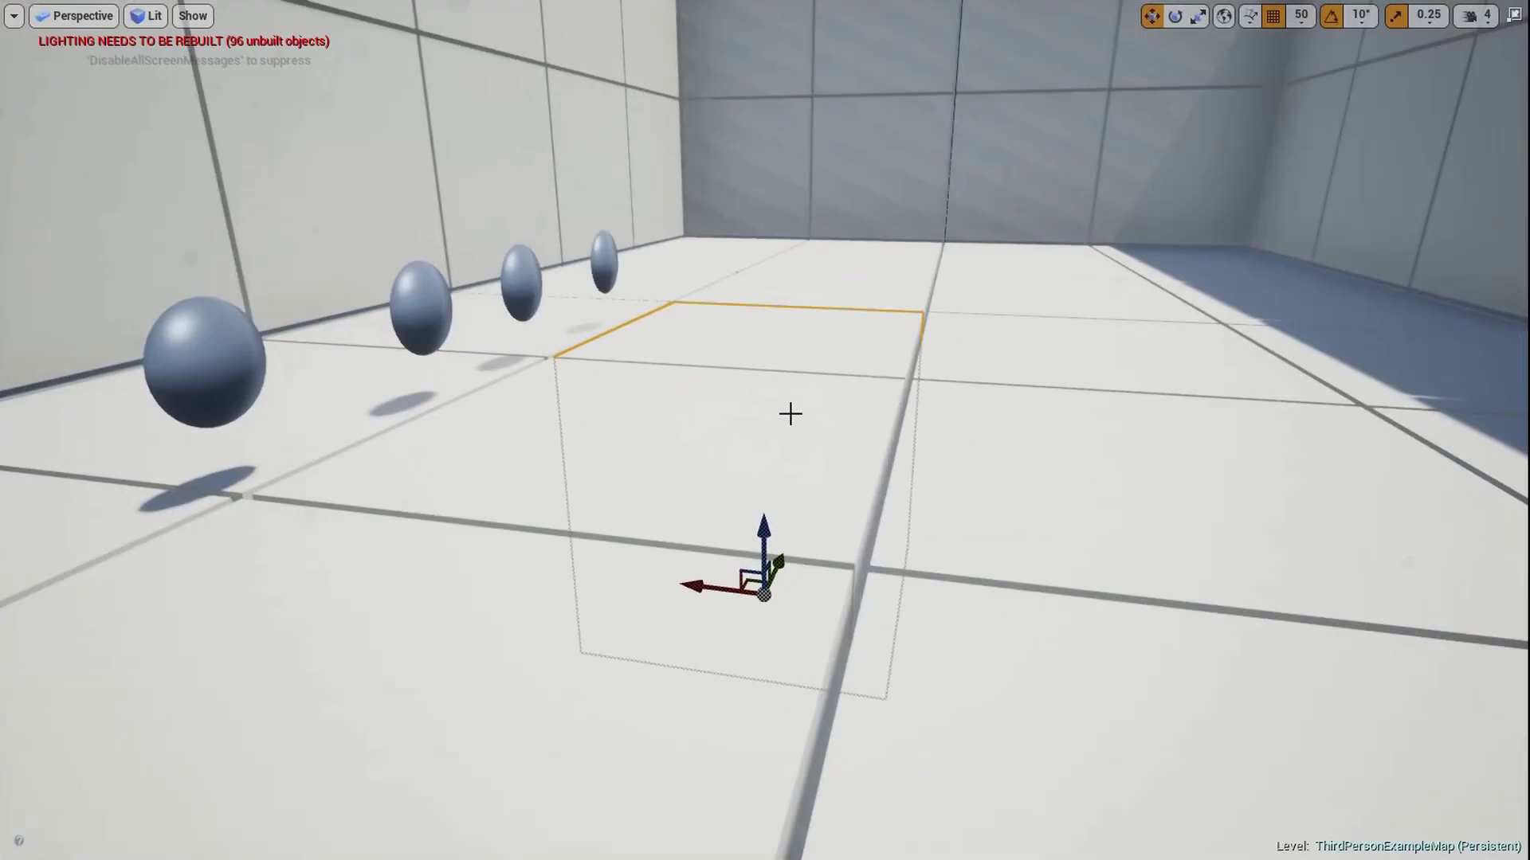
{"action": "key", "text": "alt+p"}
{"action": "key", "text": "w"}
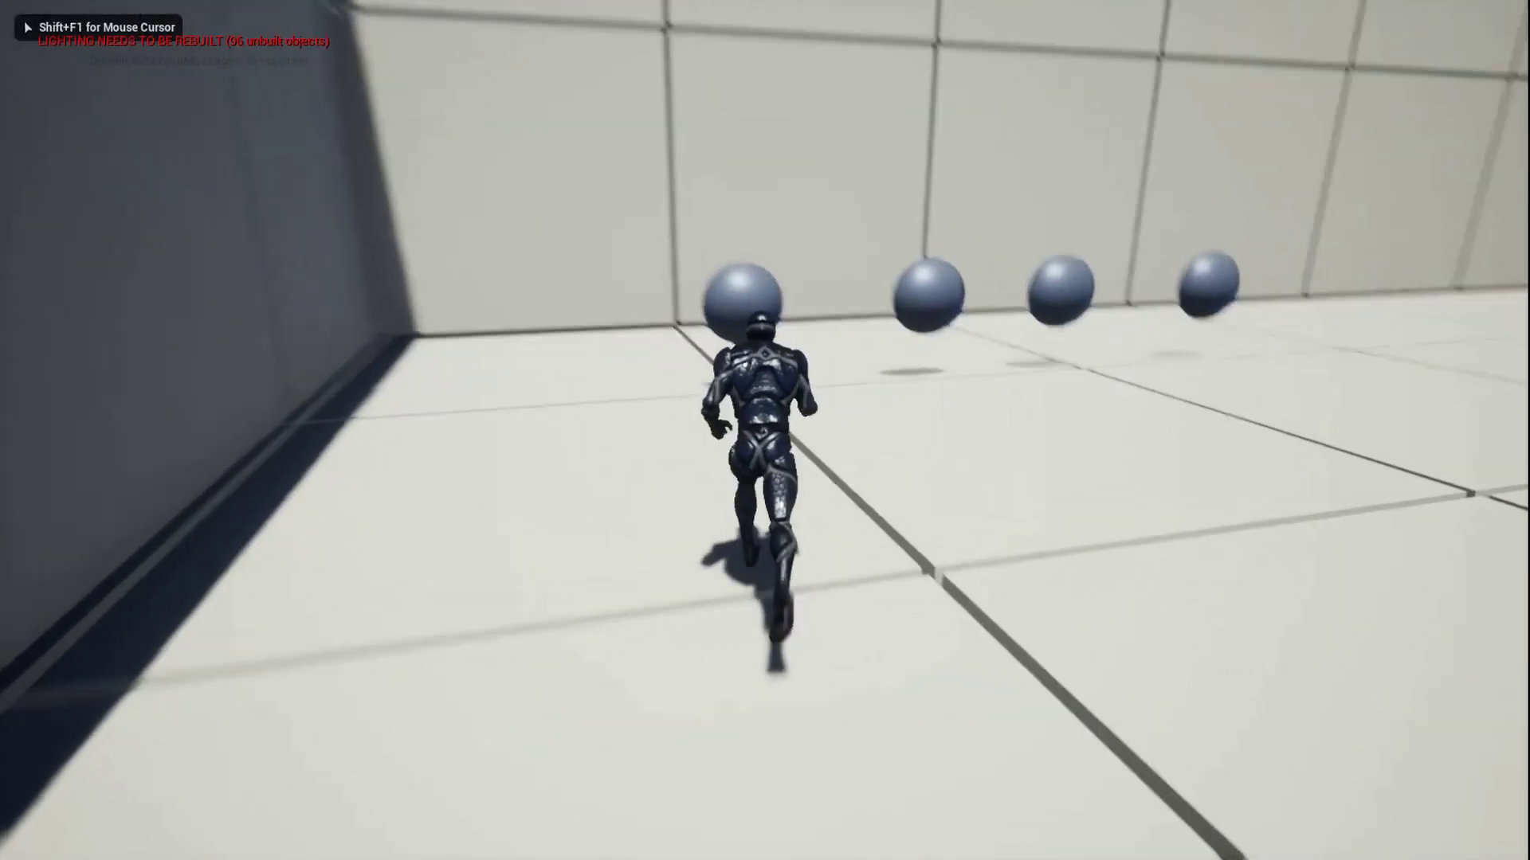
{"action": "key", "text": "a"}
{"action": "key", "text": "d"}
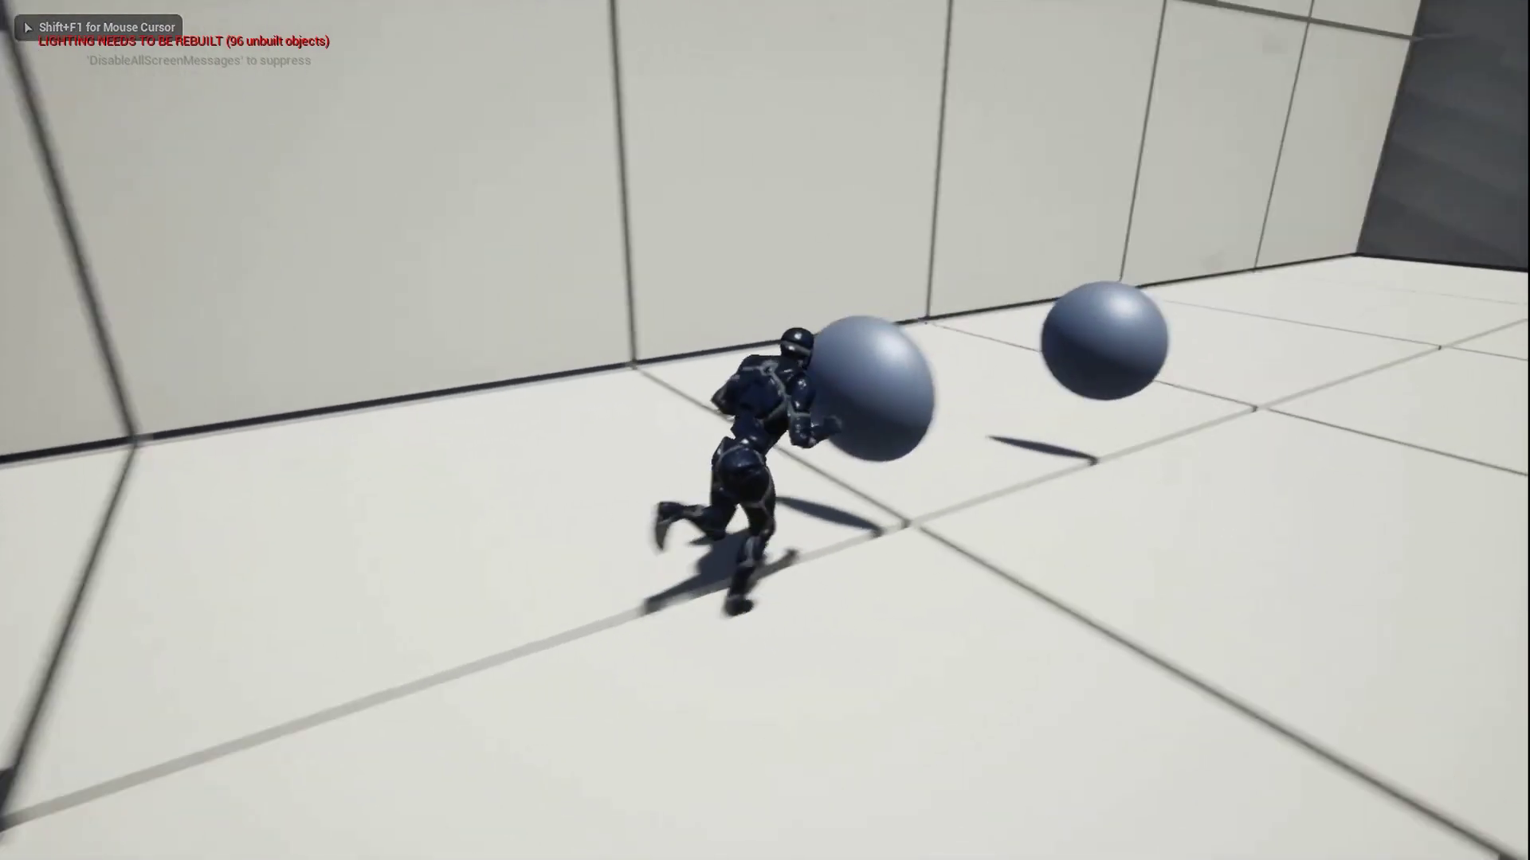
{"action": "key", "text": "s"}
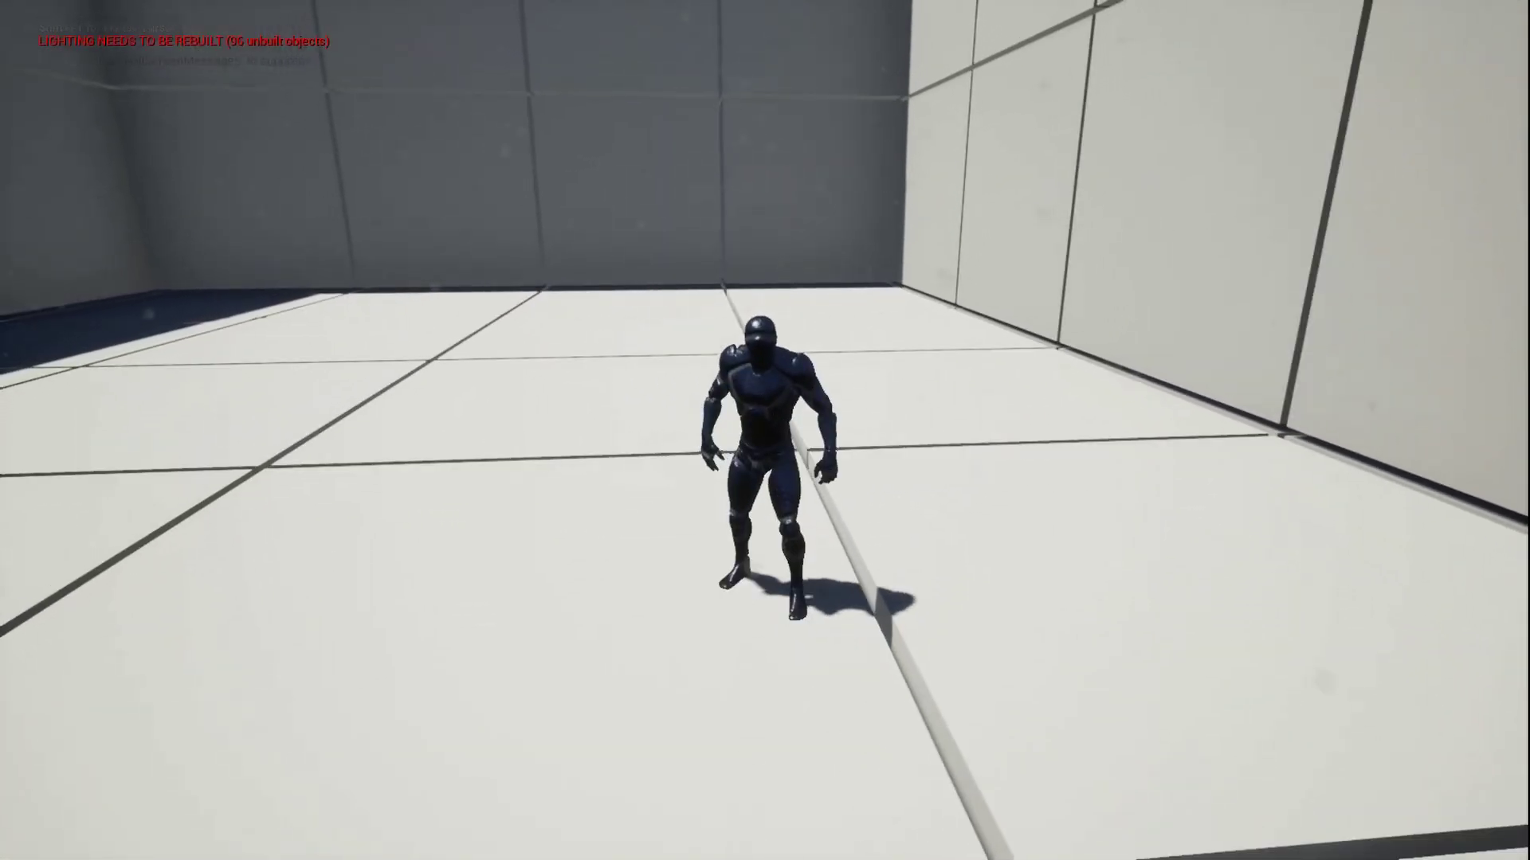
{"action": "key", "text": "Escape"}
{"action": "key", "text": "F11"}
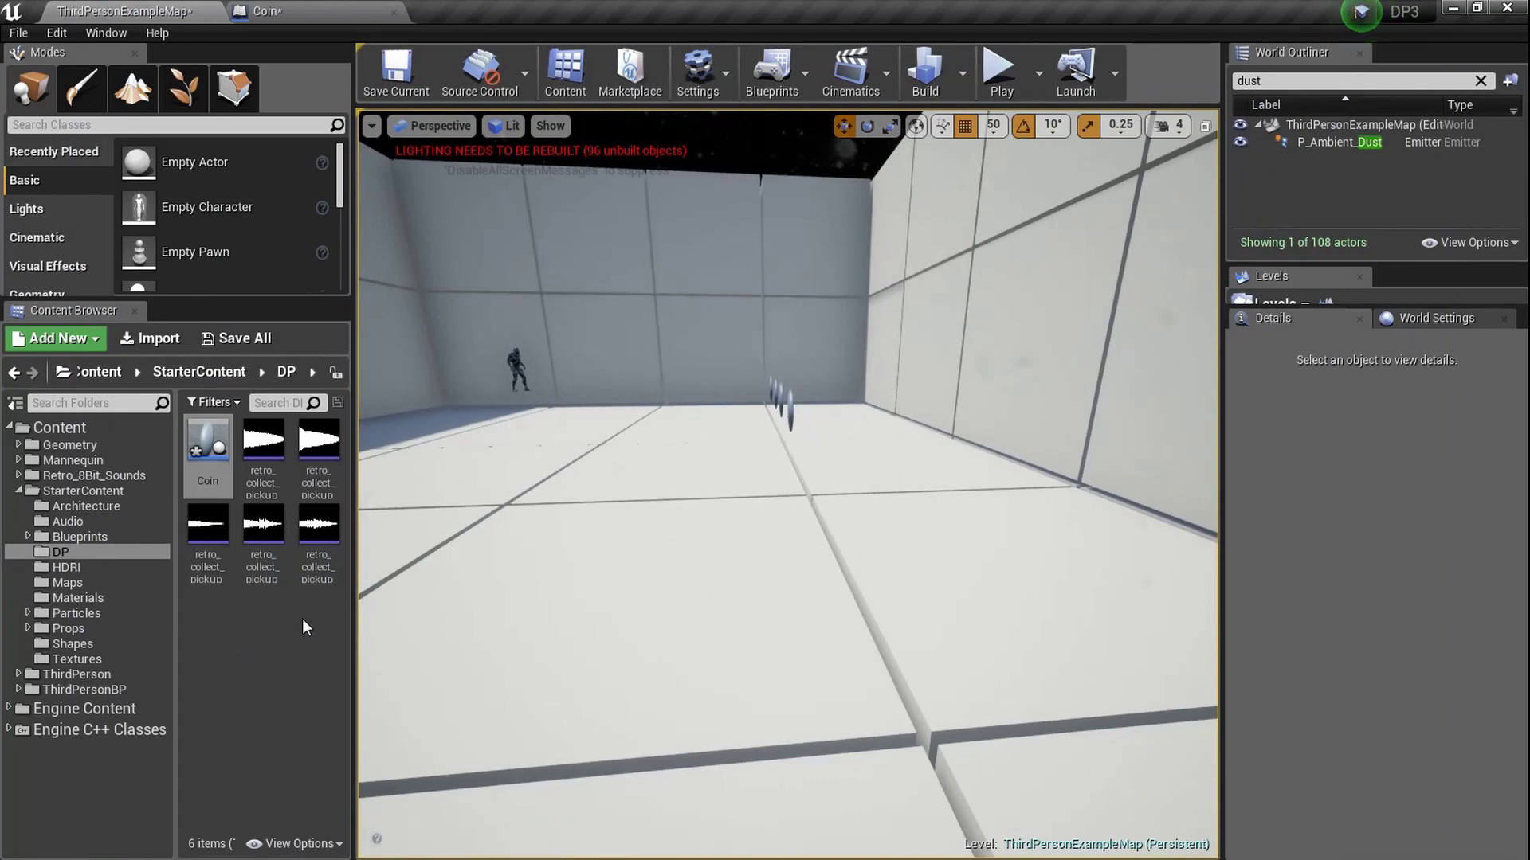
- Create a Sound Cue asset named COin_ADUIO in the DP folder
{"action": "left_click", "coordinate": [264, 453]}
{"action": "left_click", "coordinate": [315, 445]}
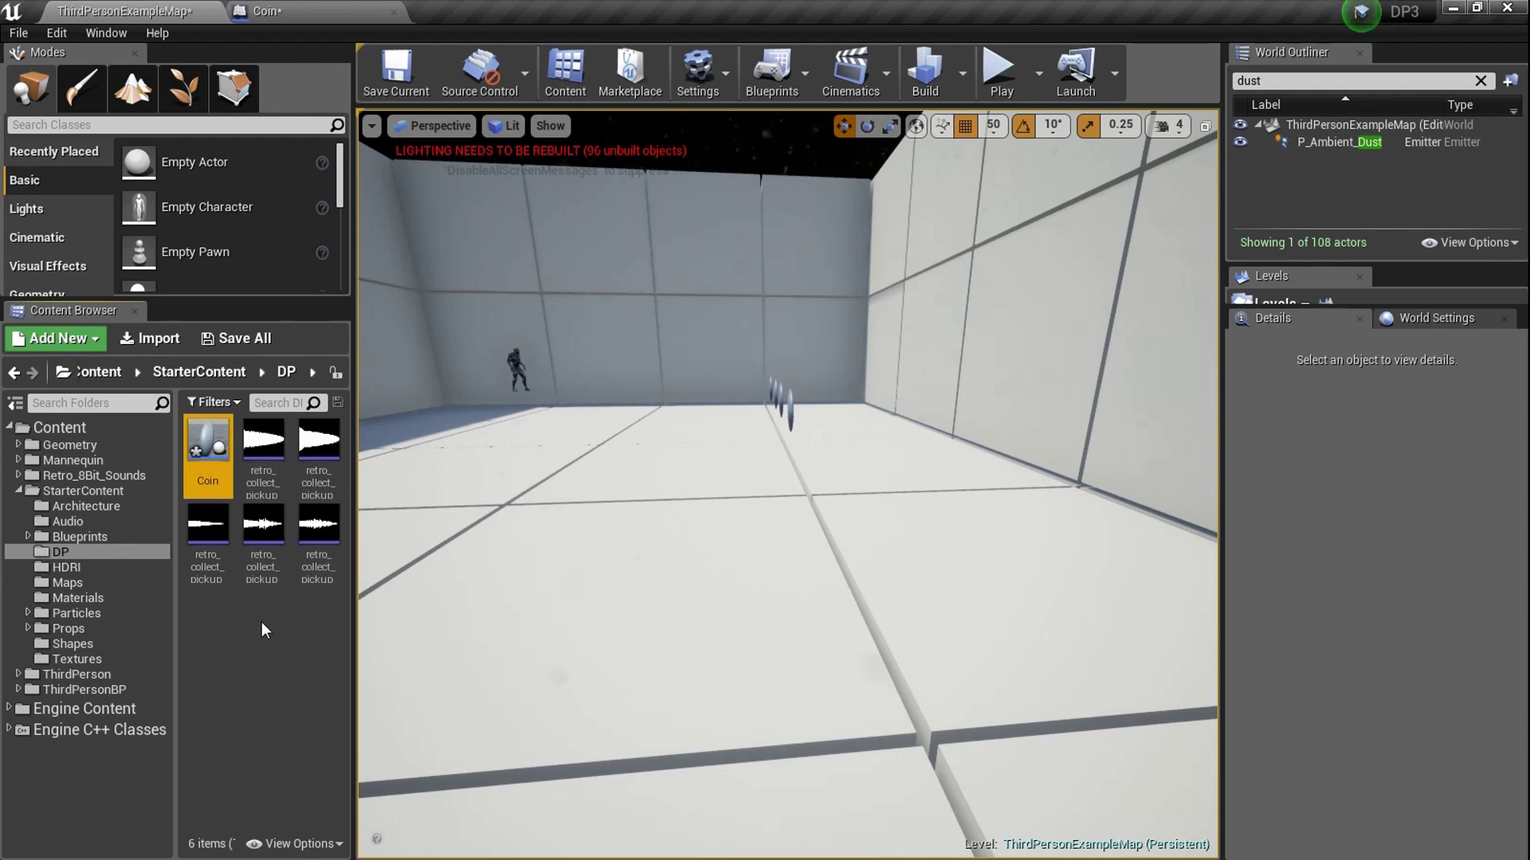
{"action": "right_click", "coordinate": [263, 529]}
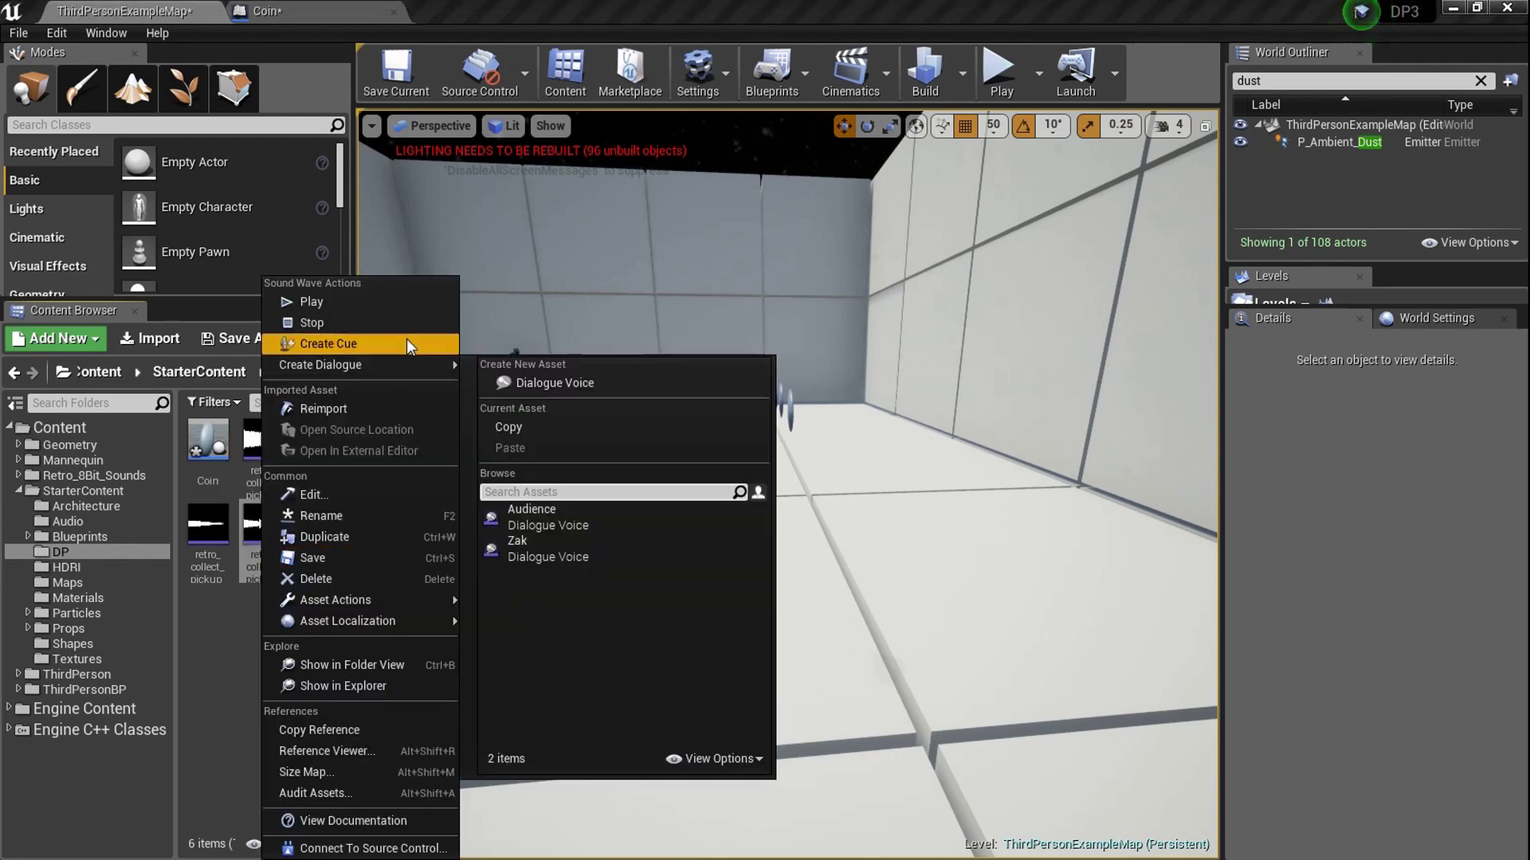
{"action": "left_click", "coordinate": [219, 672]}
{"action": "right_click", "coordinate": [257, 633]}
{"action": "mouse_move", "coordinate": [439, 620]}
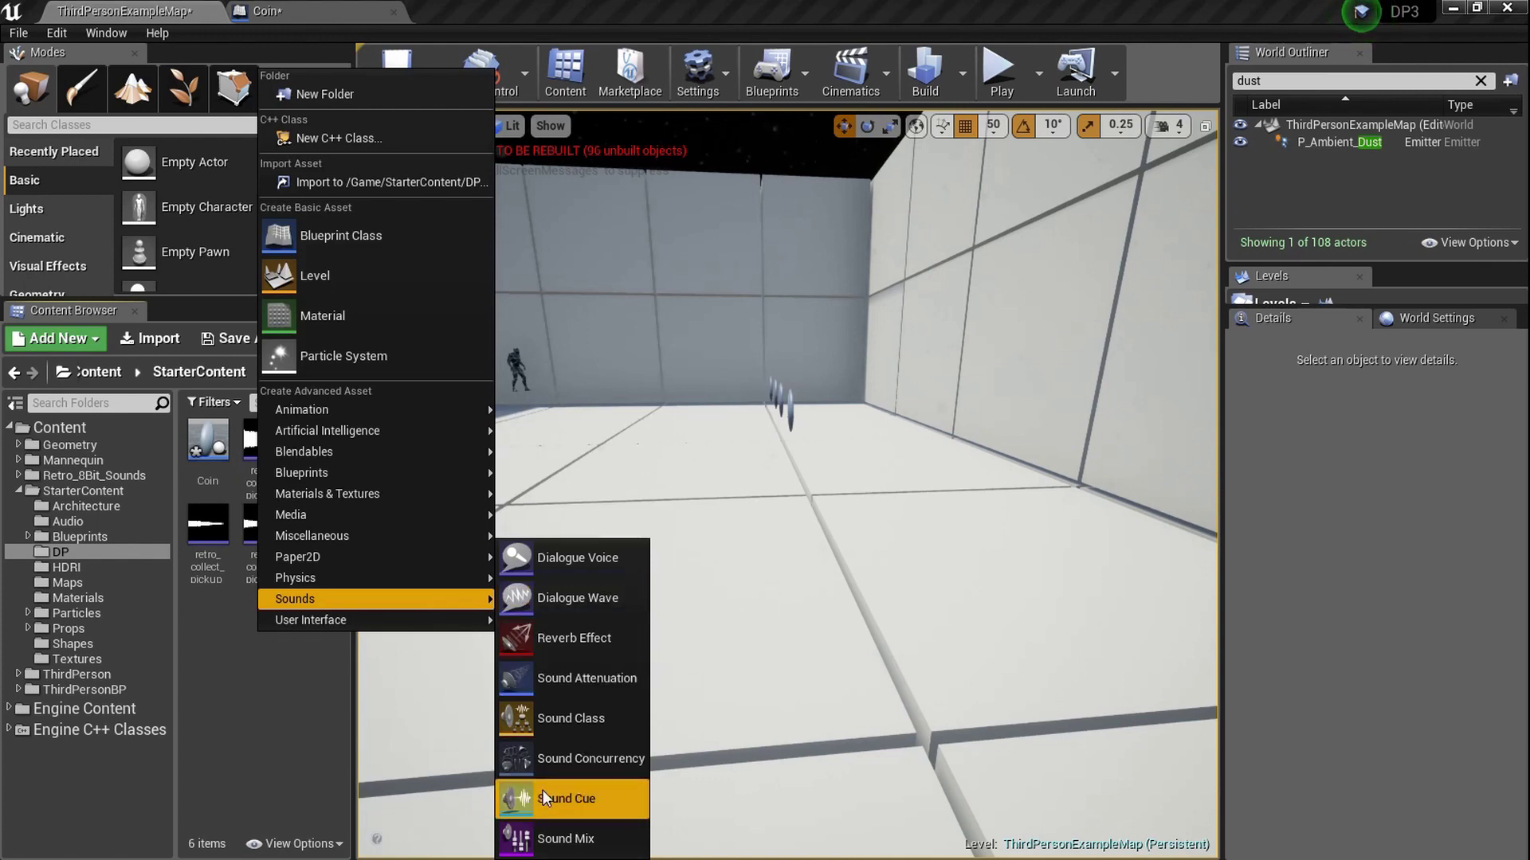
{"action": "left_click", "coordinate": [543, 795]}
{"action": "type", "text": "Coin_AD"}
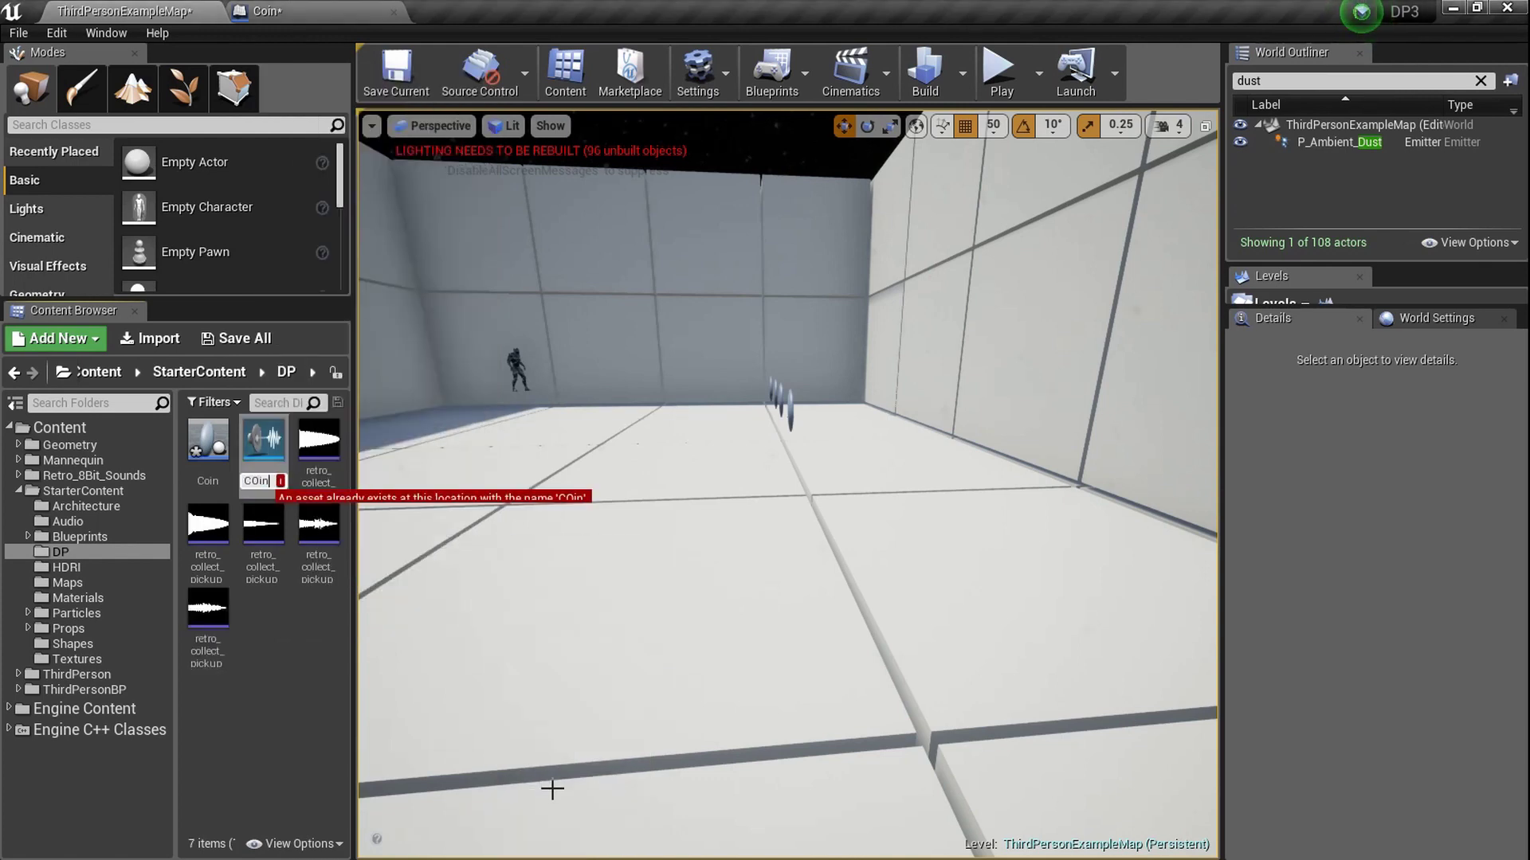
{"action": "key", "text": "Return"}
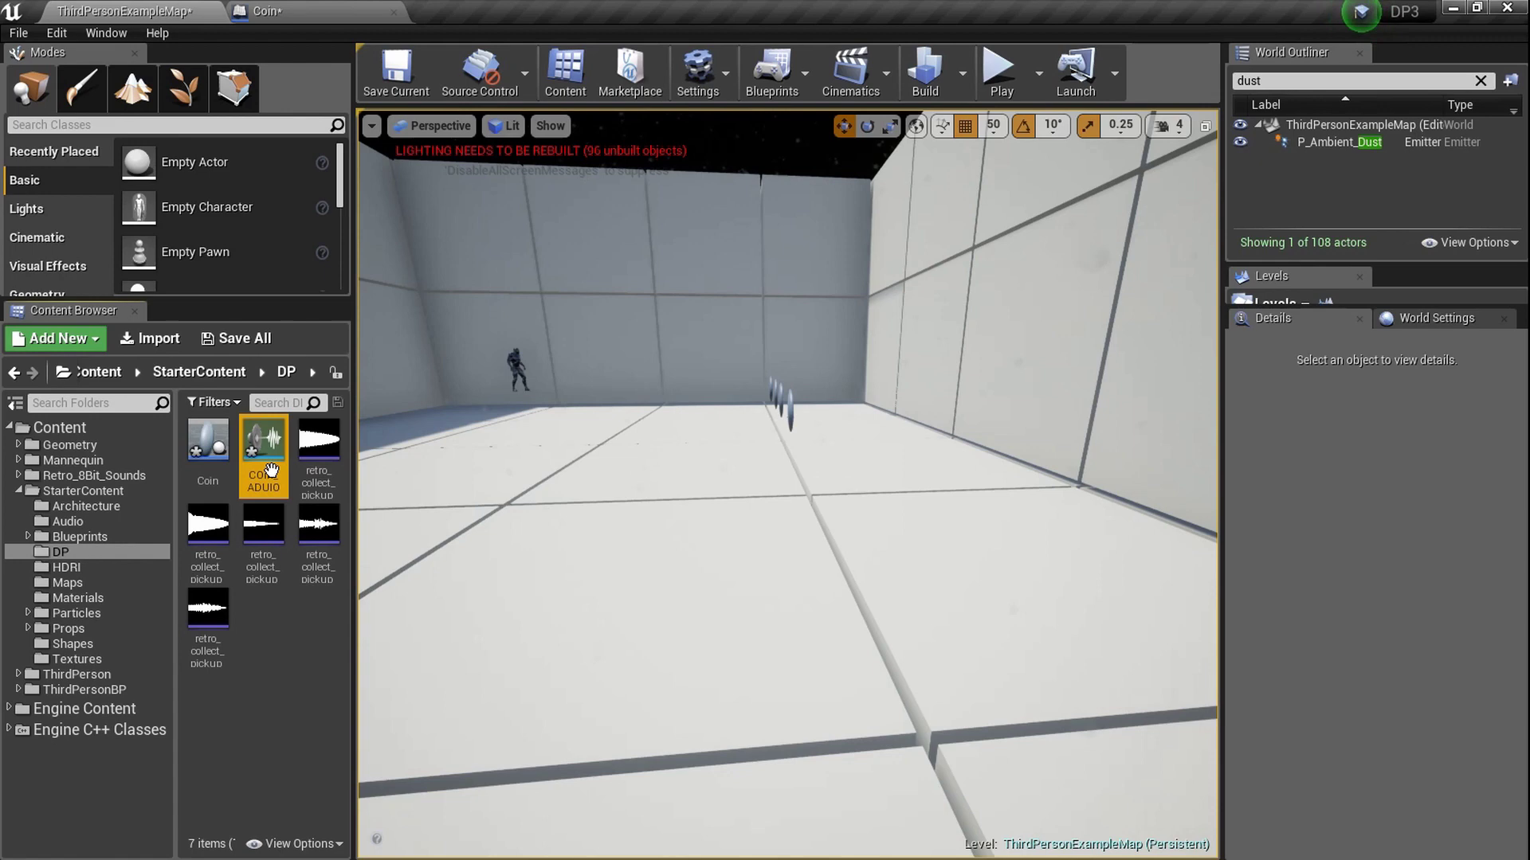
- Add wave players for the five retro_collect_pickup sound waves from the DP folder to the COin_ADUIO cue, stacked before the Output node
{"action": "double_click", "coordinate": [271, 470]}
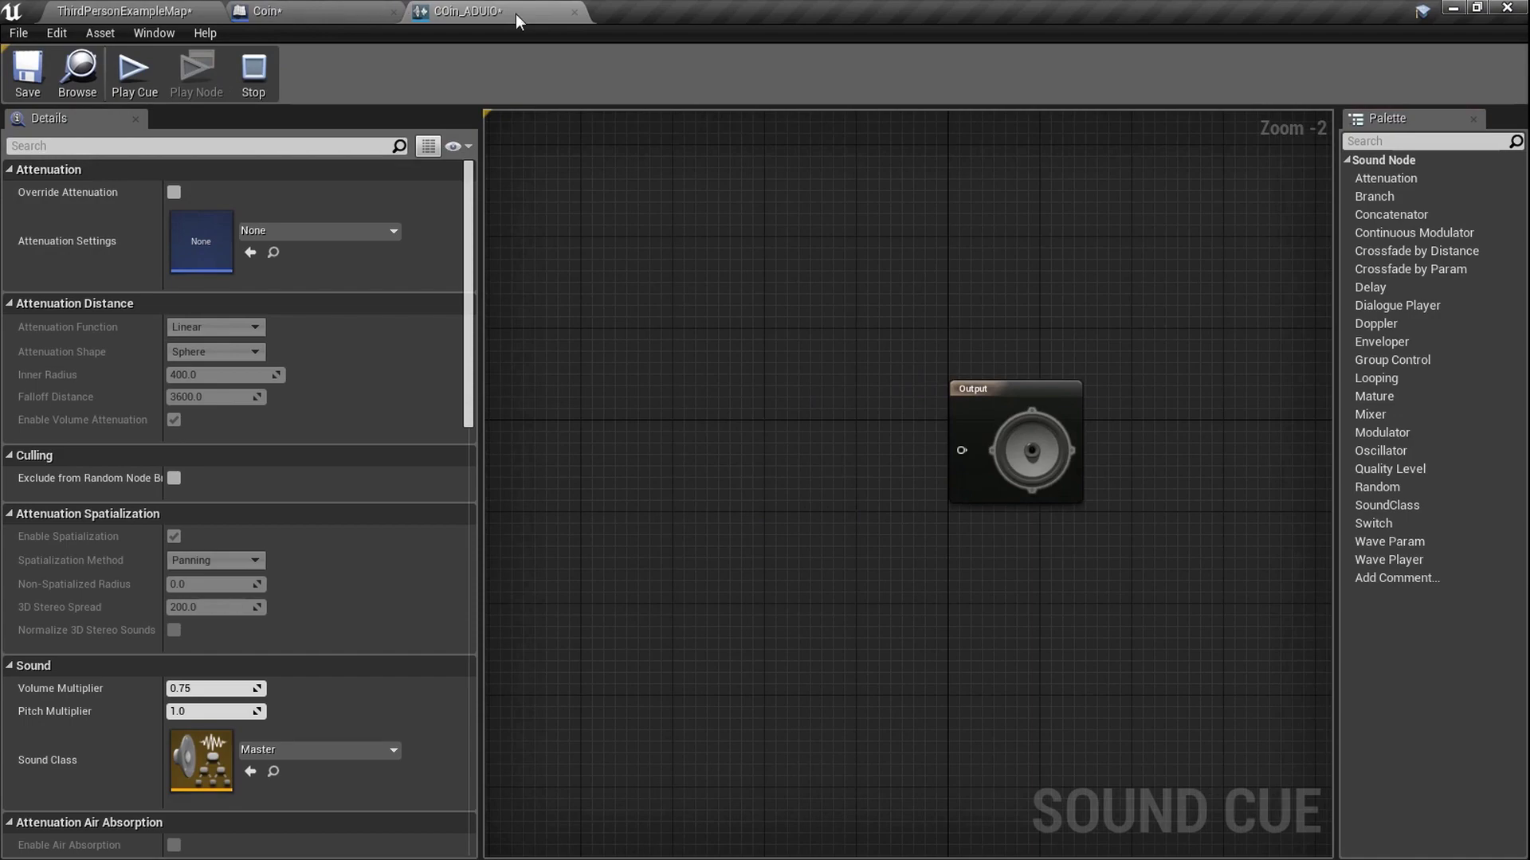
{"action": "left_click", "coordinate": [193, 7]}
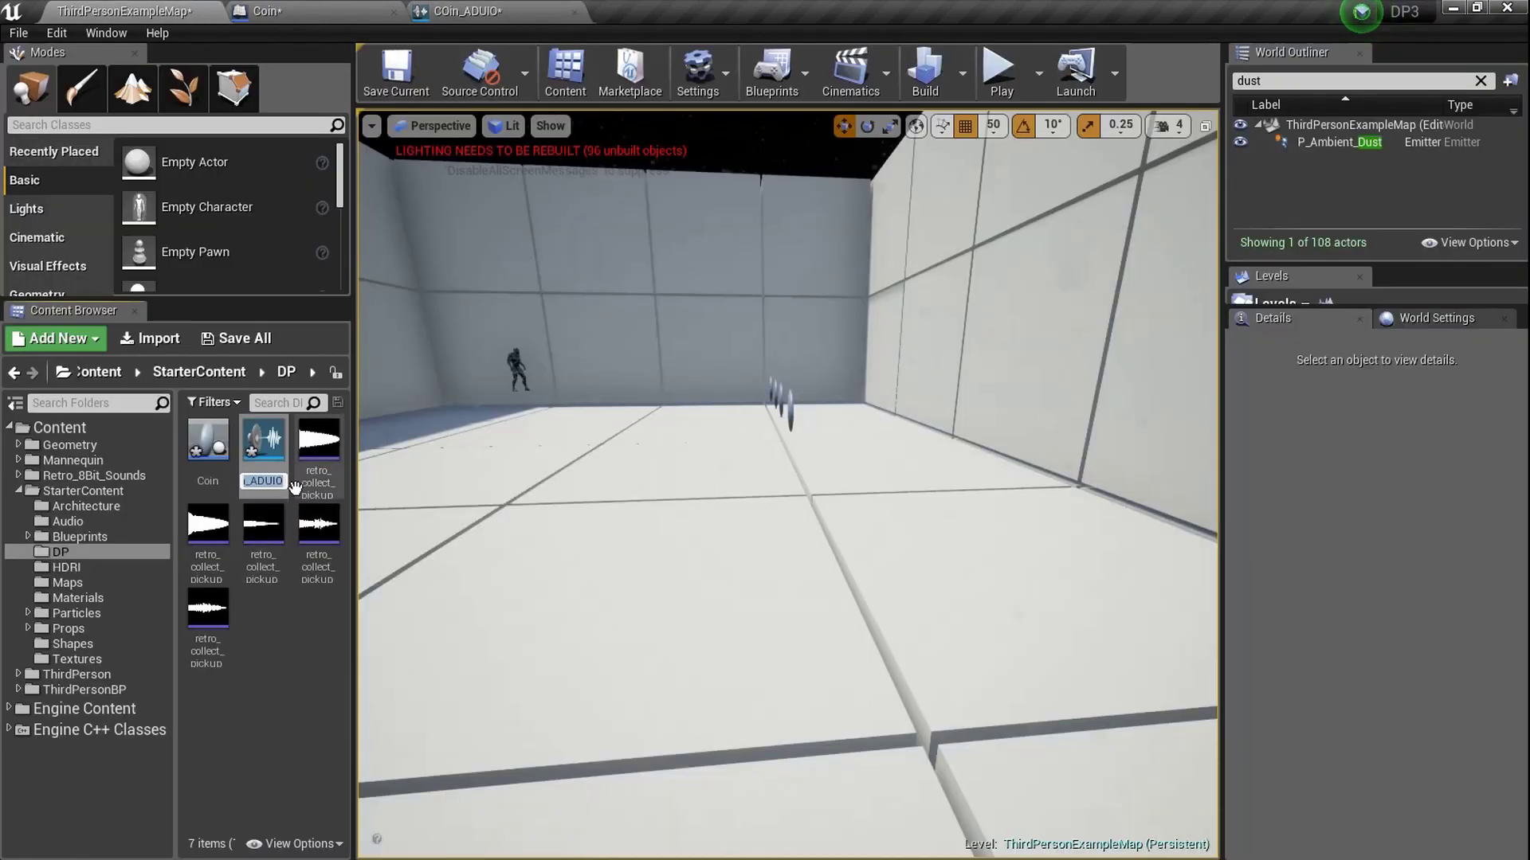
{"action": "left_click", "coordinate": [322, 532]}
{"action": "left_click", "coordinate": [312, 559]}
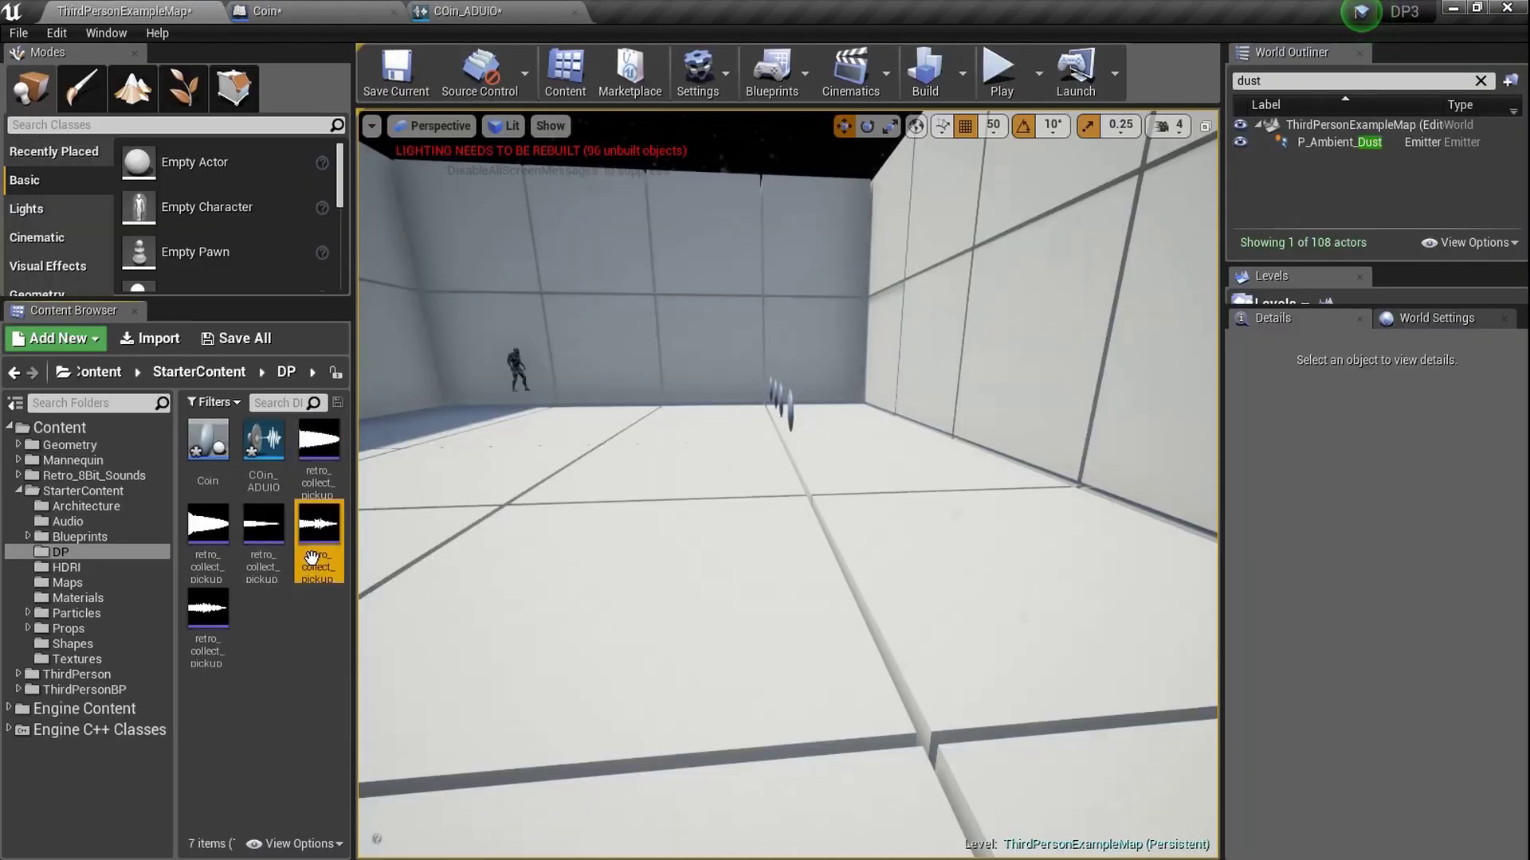
{"action": "left_click", "coordinate": [316, 474]}
{"action": "left_click_drag", "start_coordinate": [319, 557], "coordinate": [217, 677]}
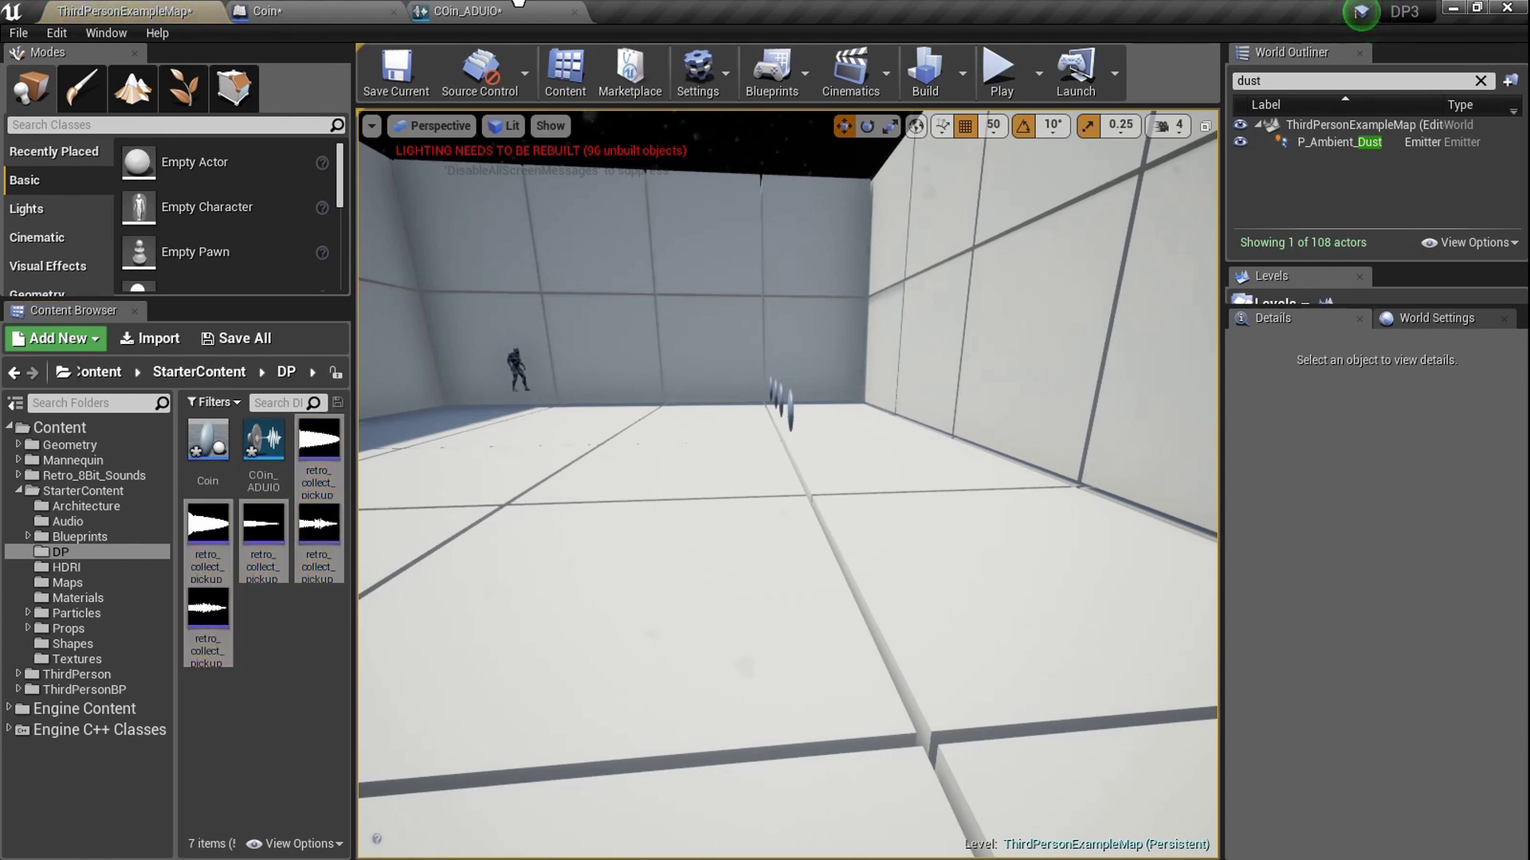
{"action": "left_click", "coordinate": [517, 6]}
{"action": "left_click_drag", "start_coordinate": [518, 121], "coordinate": [607, 428]}
{"action": "right_click_drag", "start_coordinate": [644, 431], "coordinate": [686, 479]}
{"action": "scroll", "coordinate": [911, 380], "scroll_direction": "down", "scroll_amount": 4}
{"action": "left_click_drag", "start_coordinate": [641, 552], "coordinate": [593, 449]}
{"action": "scroll", "coordinate": [615, 429], "scroll_direction": "up", "scroll_amount": 7}
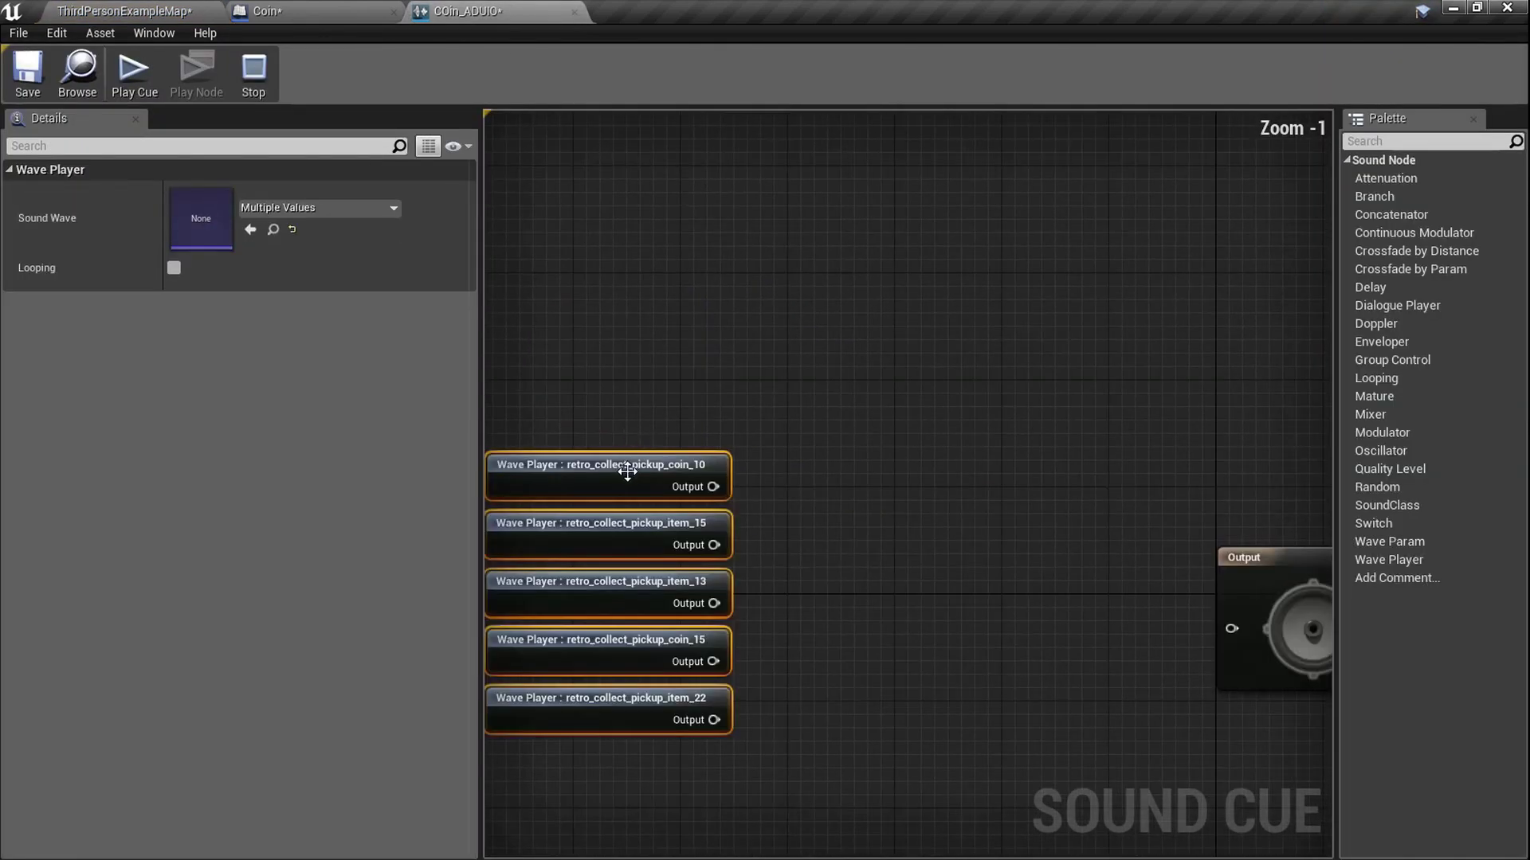
- Connect the retro_collect_pickup_coin_10 wave player directly to the cue's Output node
{"action": "left_click_drag", "start_coordinate": [763, 426], "coordinate": [1236, 580]}
{"action": "left_click", "coordinate": [1204, 593]}
{"action": "right_click_drag", "start_coordinate": [1204, 591], "coordinate": [1136, 561]}
{"action": "left_click", "coordinate": [1164, 522]}
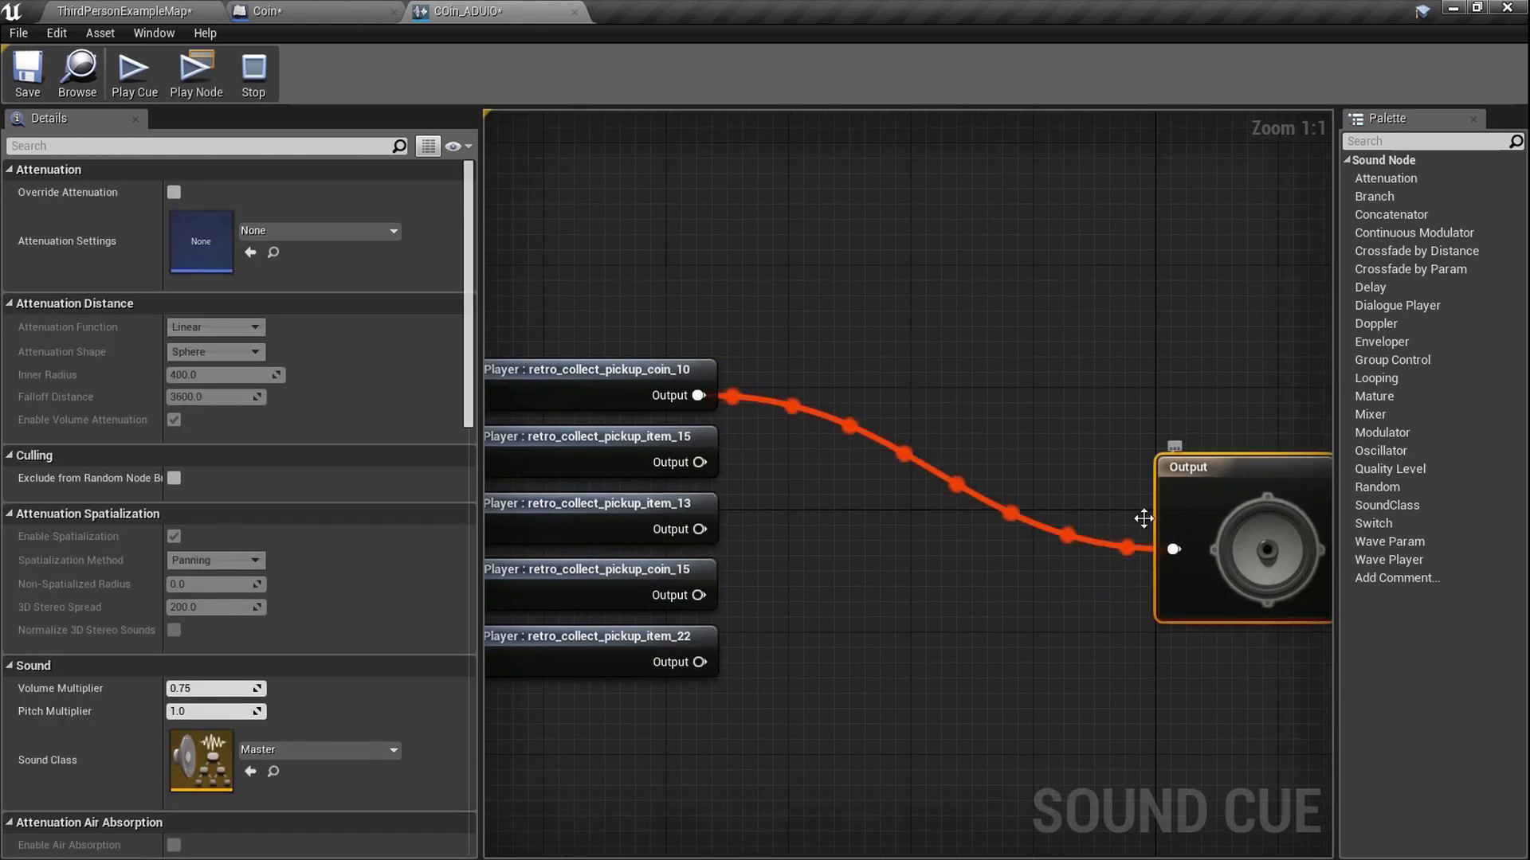
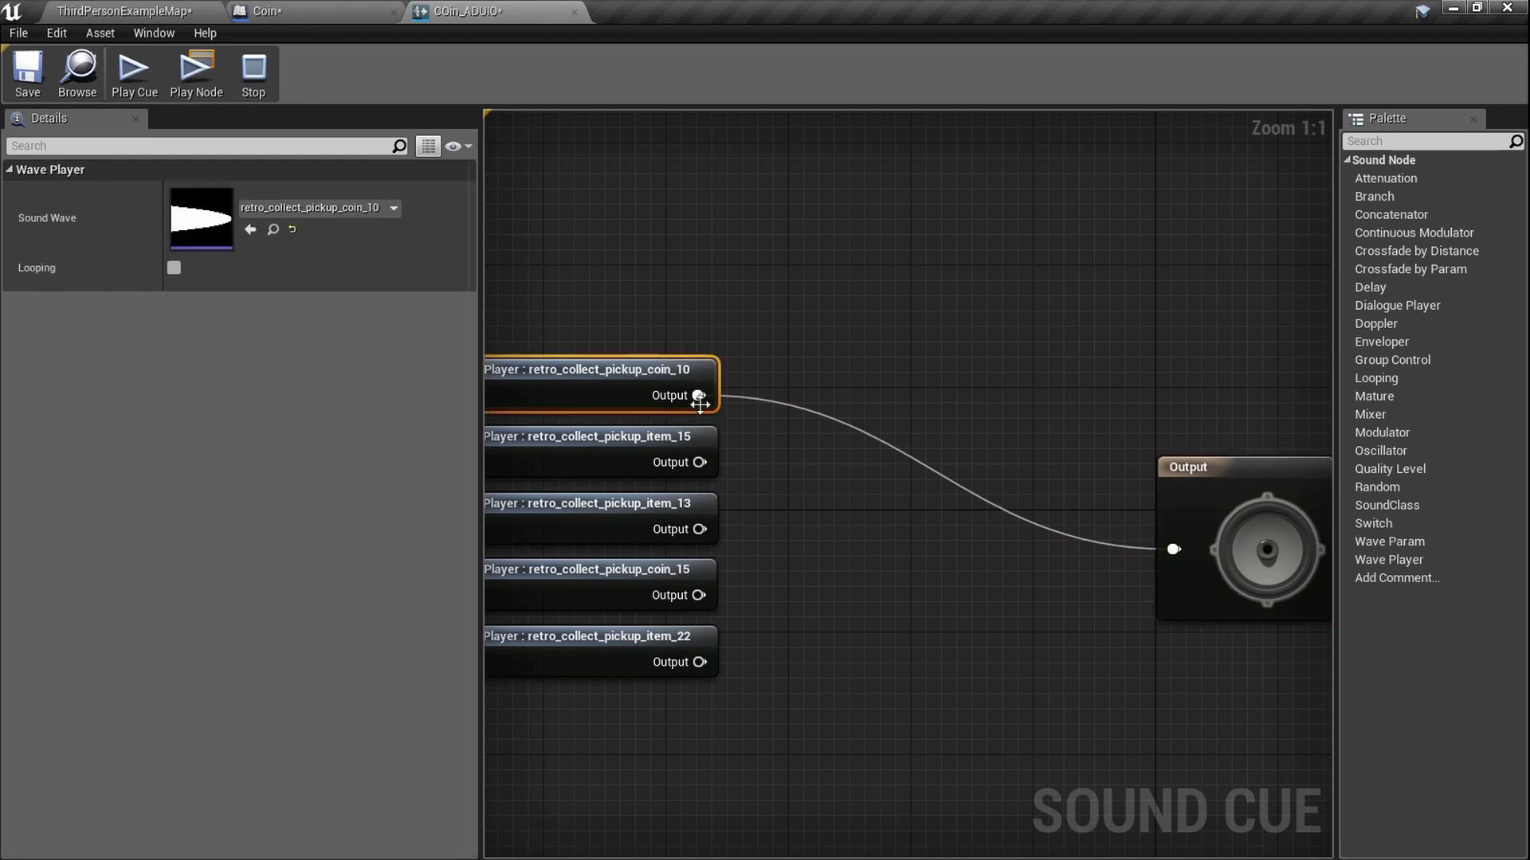
- Try the retro_collect_pickup_item_15 wave player on the Output node by playing the cue, and disconnect it
{"action": "left_click_drag", "start_coordinate": [697, 461], "coordinate": [1137, 552]}
{"action": "left_click", "coordinate": [1183, 549]}
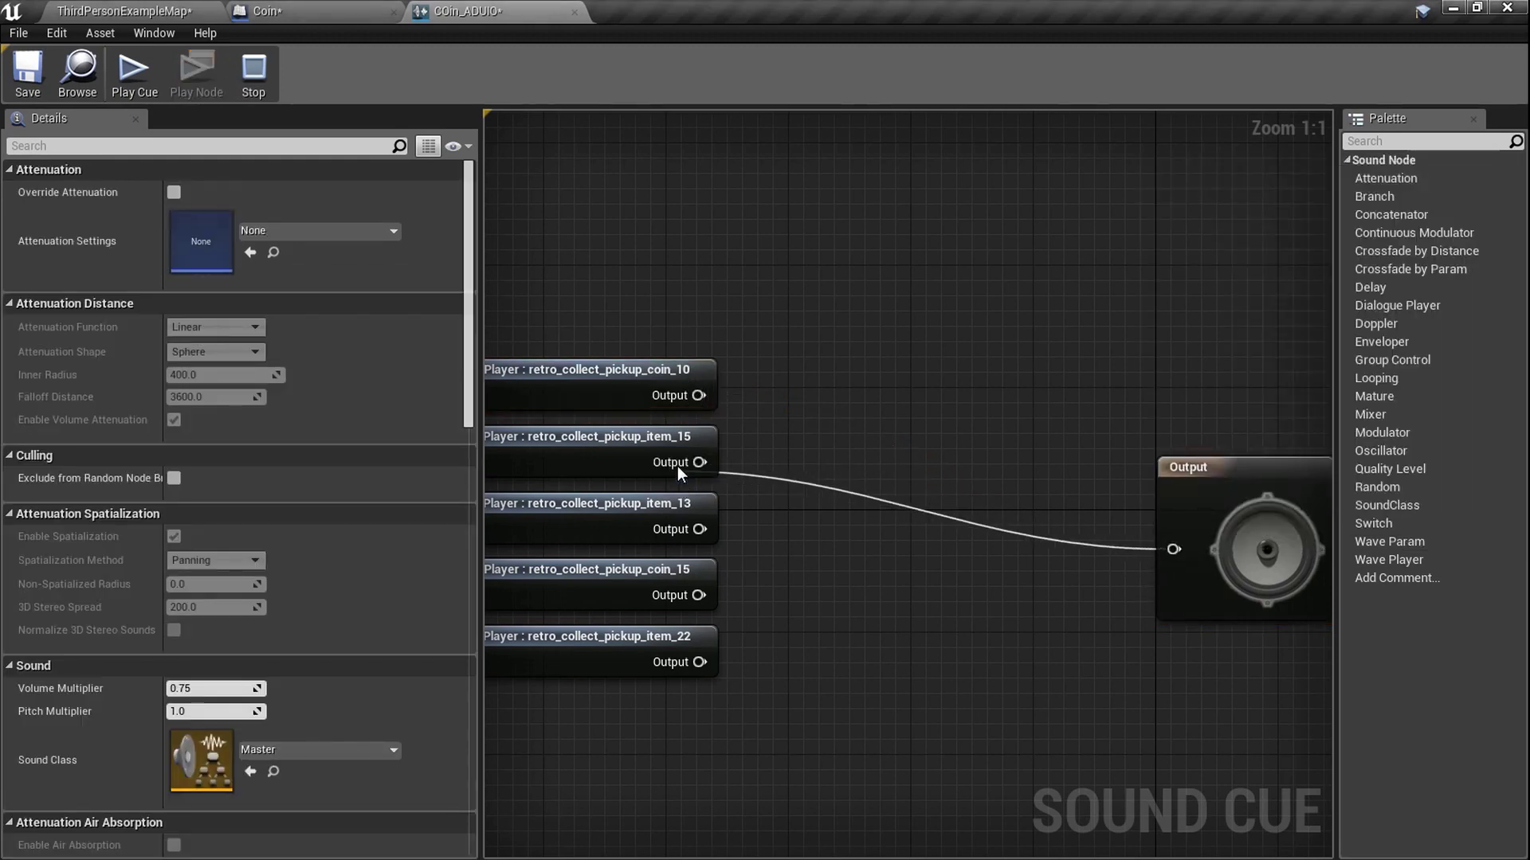
{"action": "left_click_drag", "start_coordinate": [699, 462], "coordinate": [1174, 549]}
{"action": "left_click", "coordinate": [134, 72]}
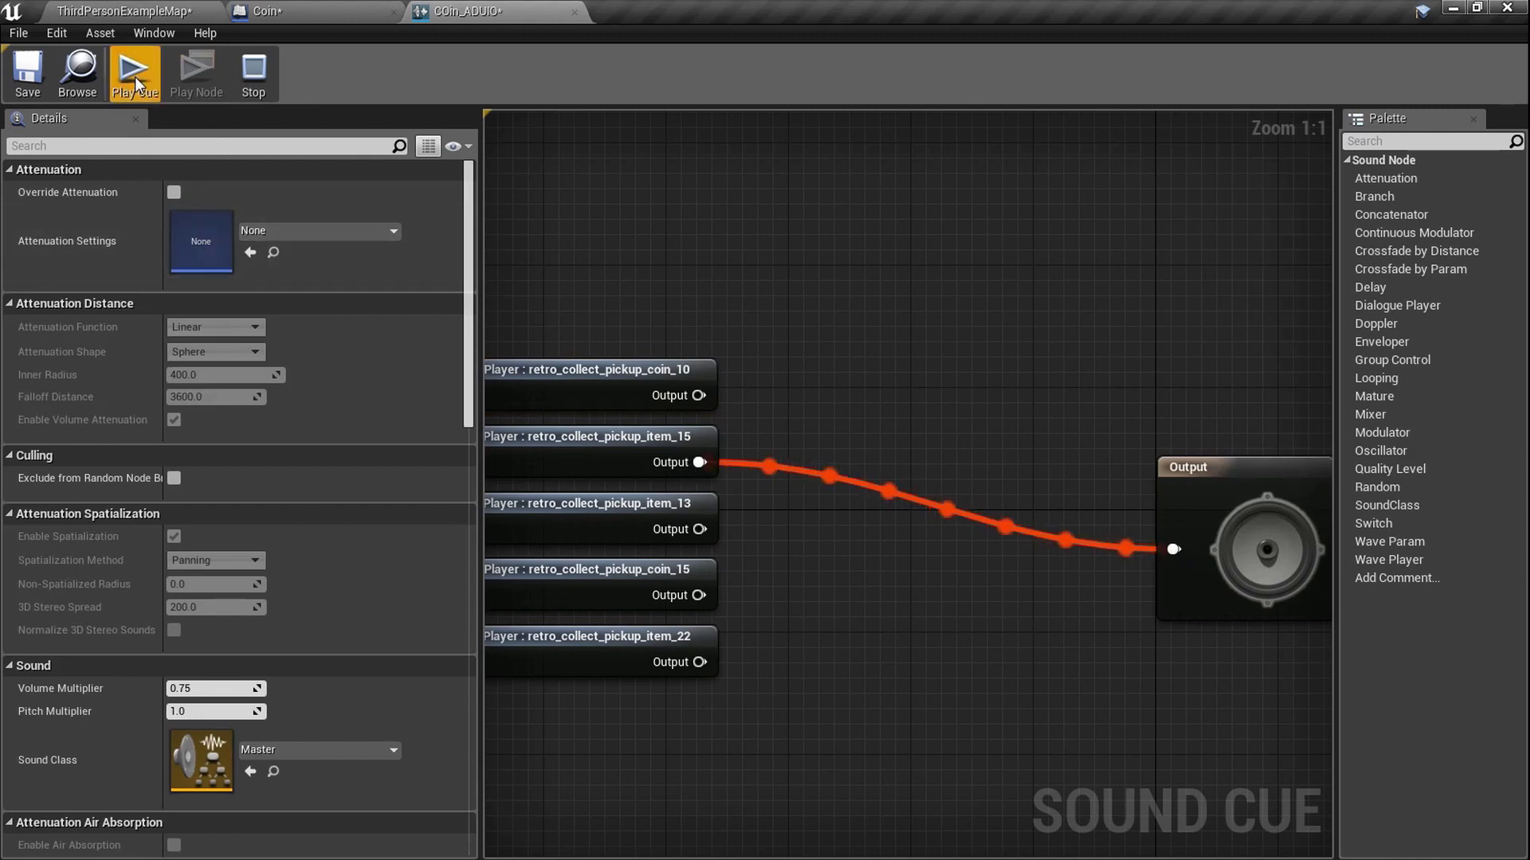
{"action": "left_click", "coordinate": [697, 475]}
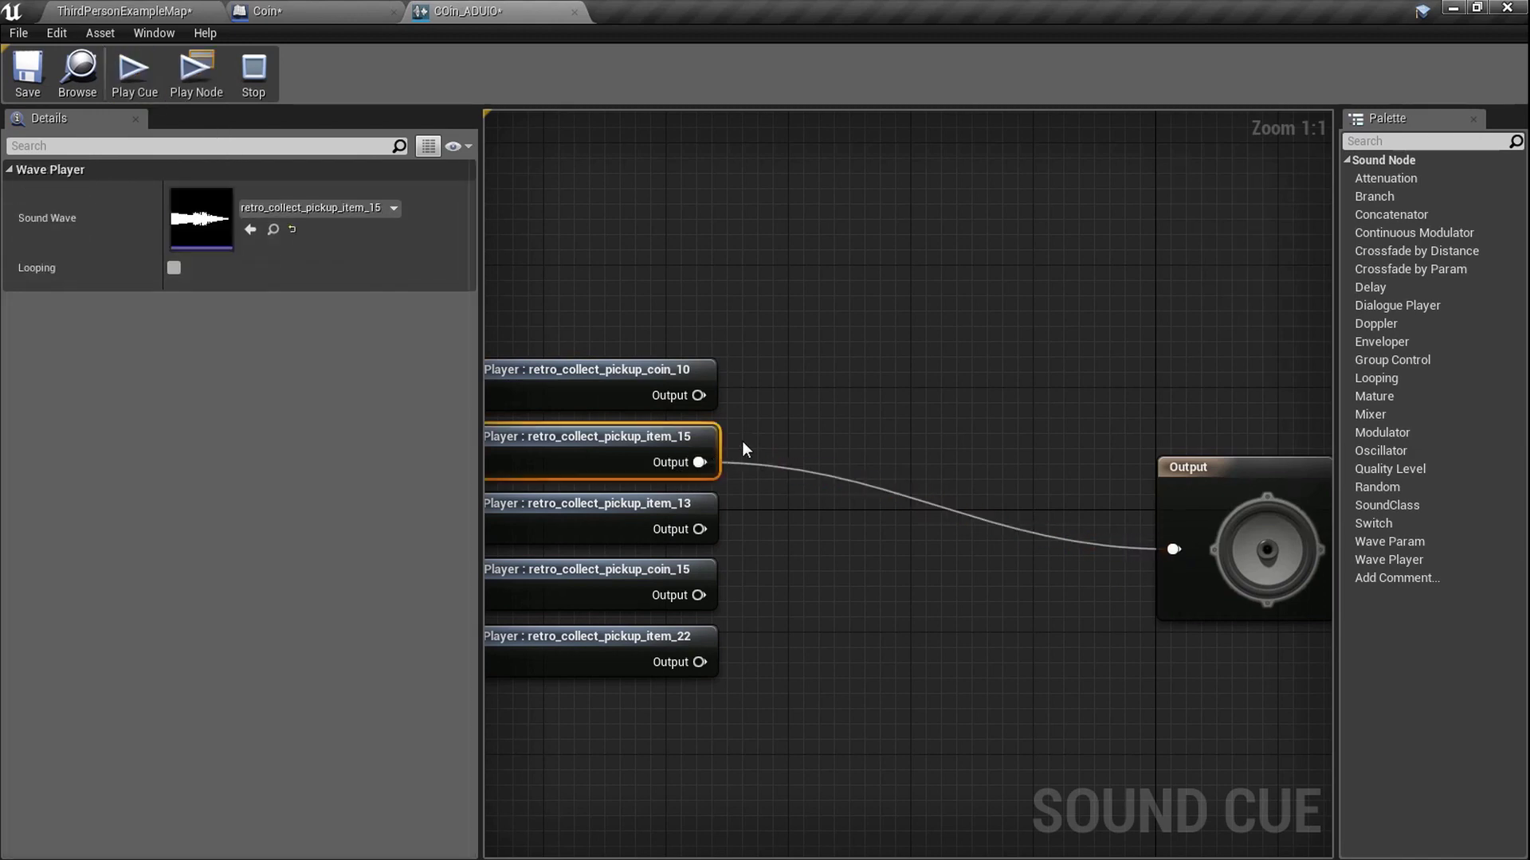
{"action": "left_click", "coordinate": [698, 462], "text": "alt"}
- Add a Modulator node between the wave players and the Output node, level with the retro_collect_pickup_coin_10 player
{"action": "right_click", "coordinate": [833, 398]}
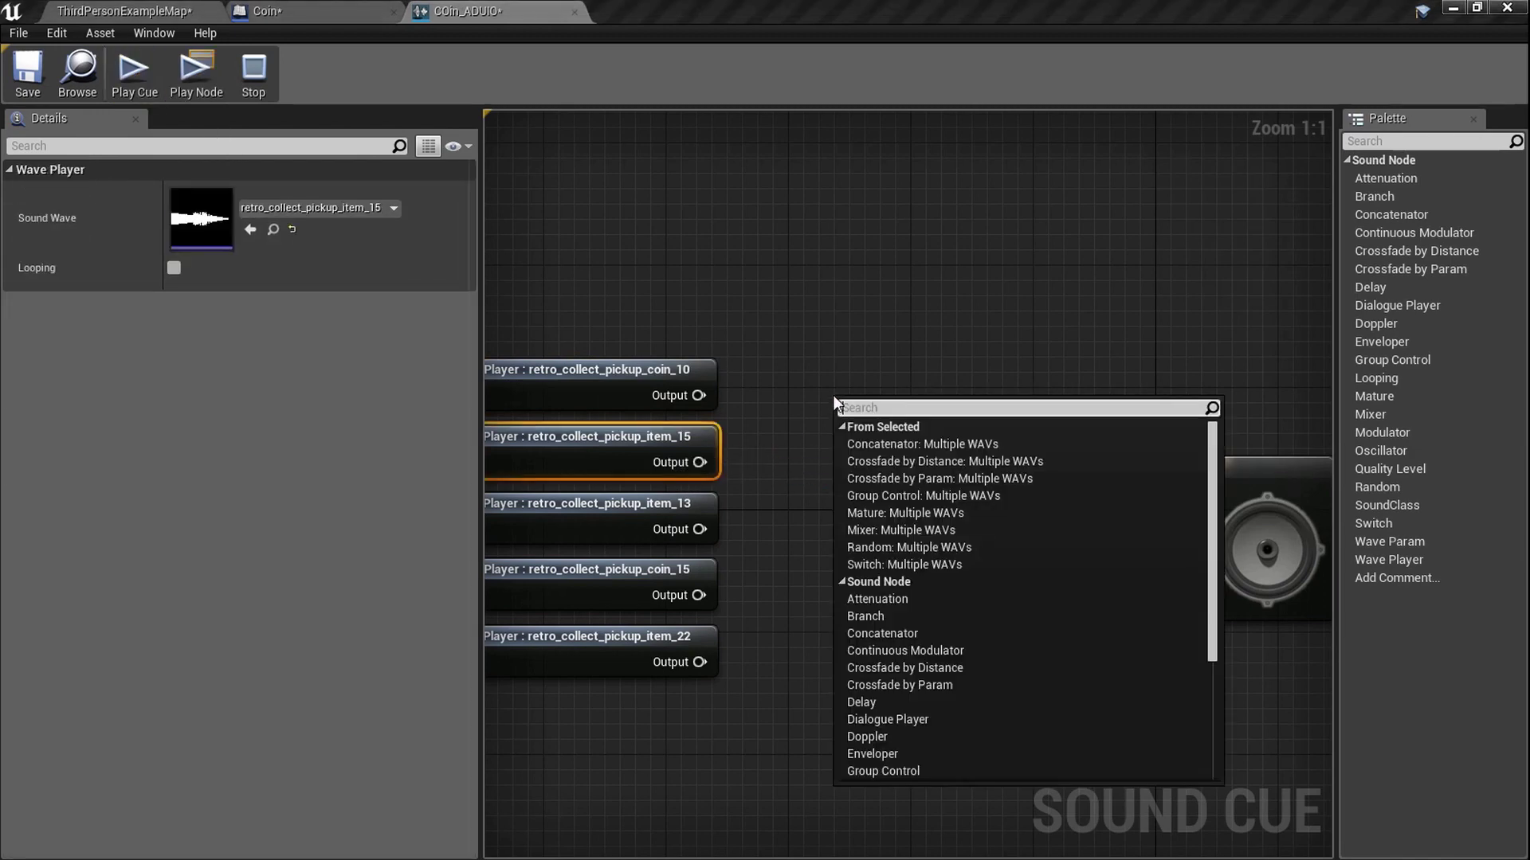
{"action": "type", "text": "modul"}
{"action": "key", "text": "Return"}
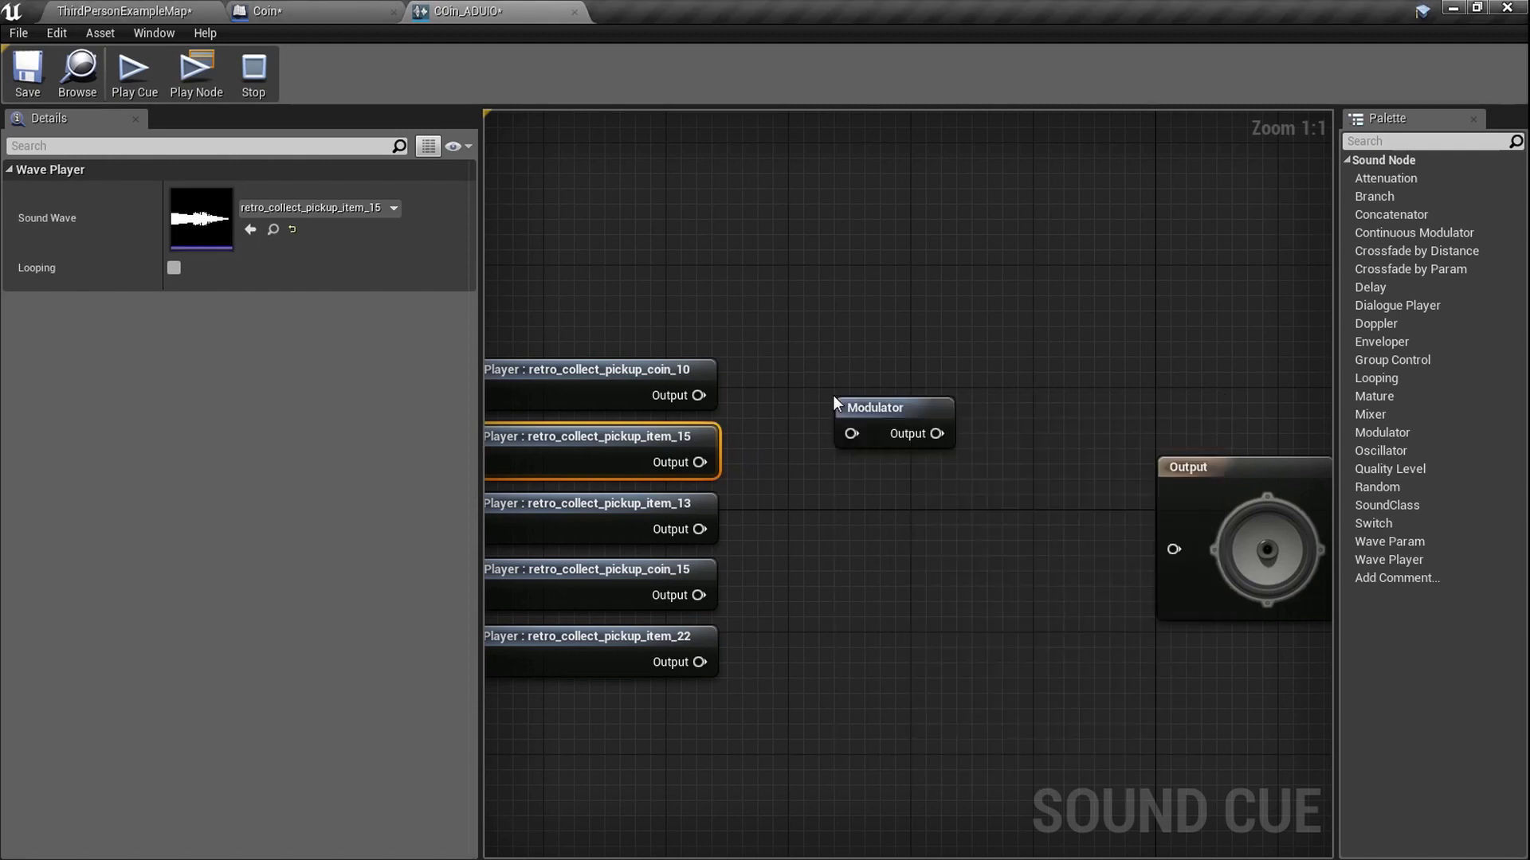
{"action": "scroll", "coordinate": [834, 392], "scroll_direction": "up", "scroll_amount": 5}
{"action": "scroll", "coordinate": [845, 366], "scroll_direction": "down", "scroll_amount": 4}
{"action": "left_click", "coordinate": [854, 343]}
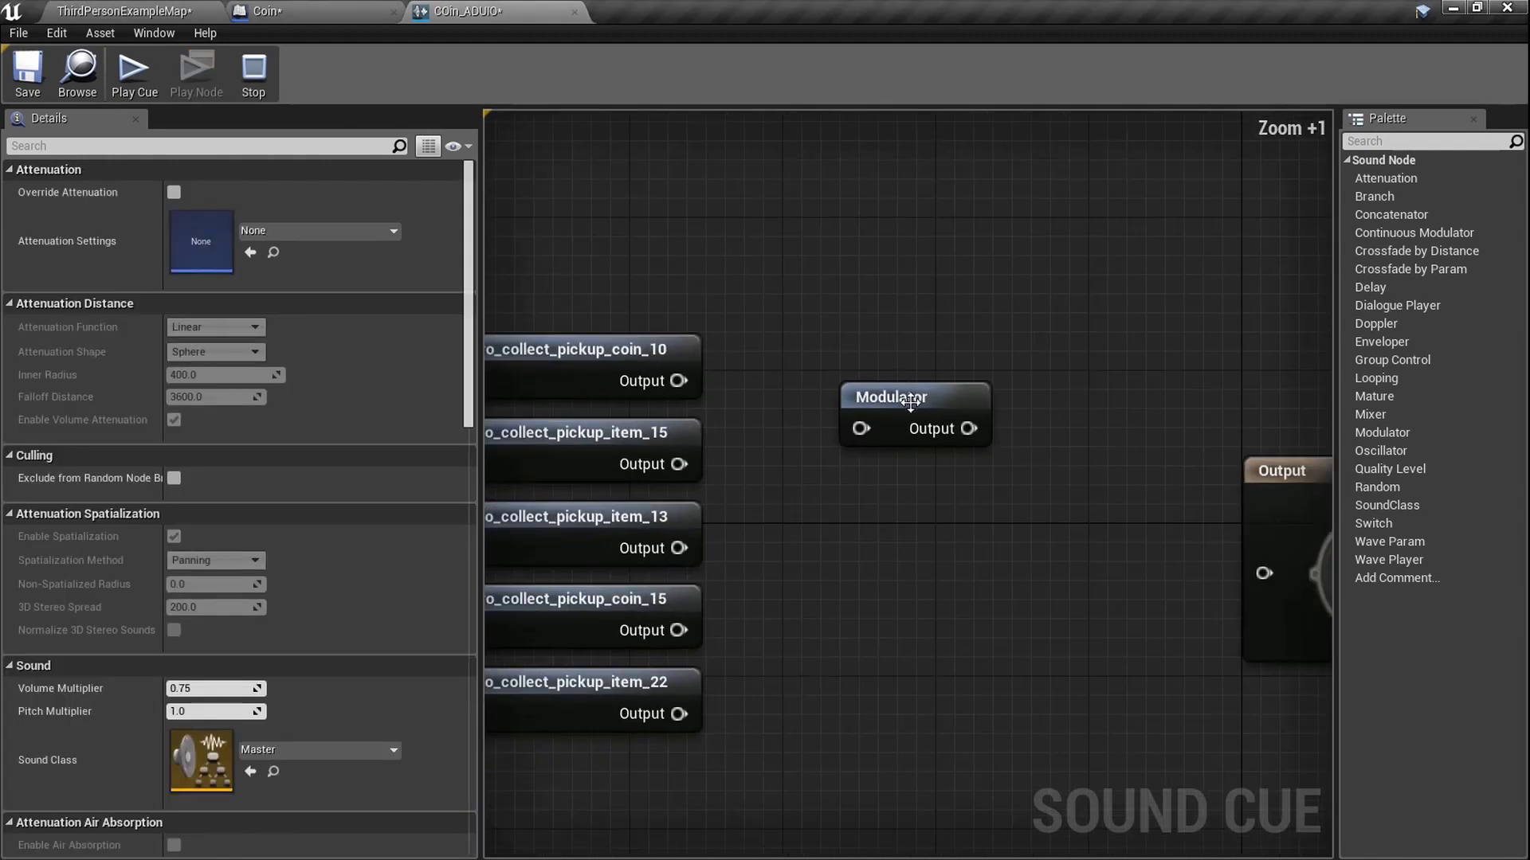
{"action": "left_click", "coordinate": [885, 350]}
- Connect the retro_collect_pickup_coin_10 wave player through the Modulator to the Output node
{"action": "left_click_drag", "start_coordinate": [678, 381], "coordinate": [862, 381]}
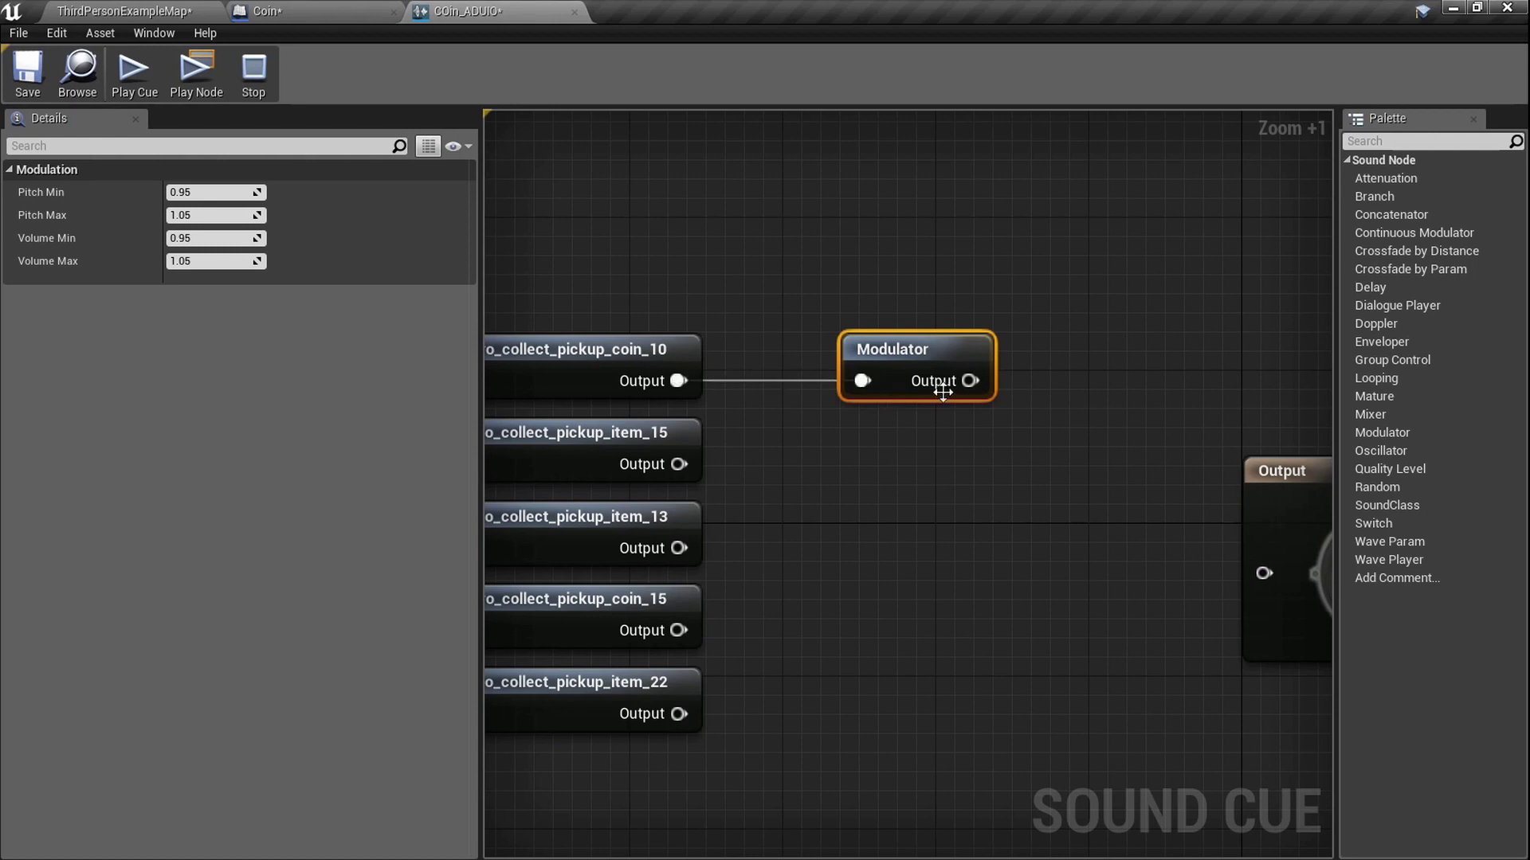
{"action": "right_click_drag", "start_coordinate": [970, 381], "coordinate": [822, 365]}
{"action": "mouse_move", "coordinate": [823, 365]}
{"action": "left_mouse_down"}
{"action": "mouse_move", "coordinate": [886, 381]}
{"action": "mouse_move", "coordinate": [1141, 559]}
{"action": "mouse_move", "coordinate": [809, 401]}
{"action": "mouse_move", "coordinate": [824, 367]}
{"action": "left_mouse_up"}
{"action": "right_click_drag", "start_coordinate": [758, 408], "coordinate": [956, 422]}
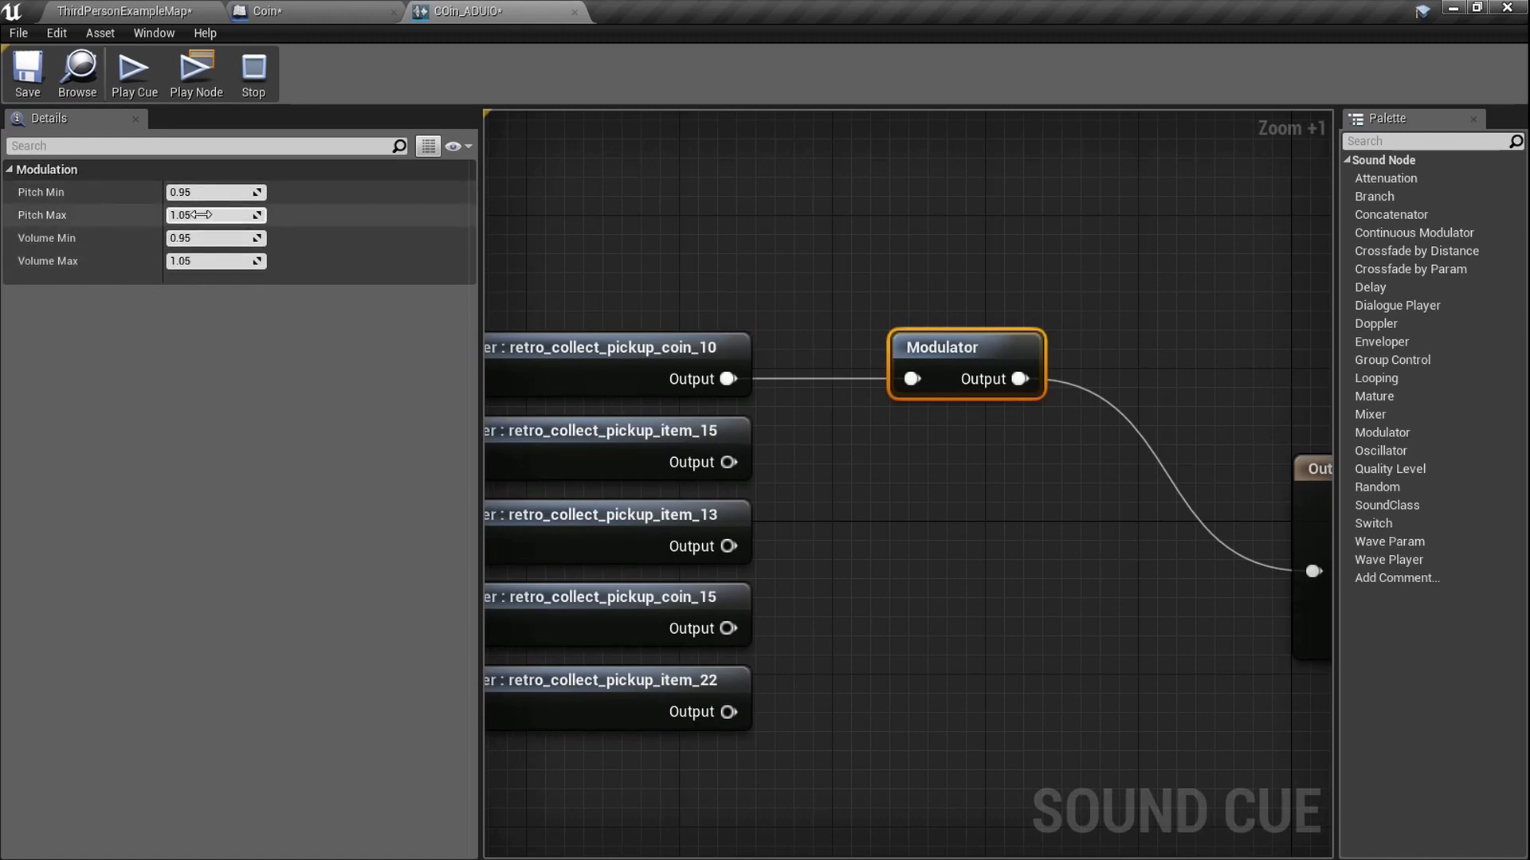
- Set the Modulator's Volume Min and Volume Max to 1.0 and play the node
{"action": "key", "text": "Tab"}
{"action": "type", "text": "1"}
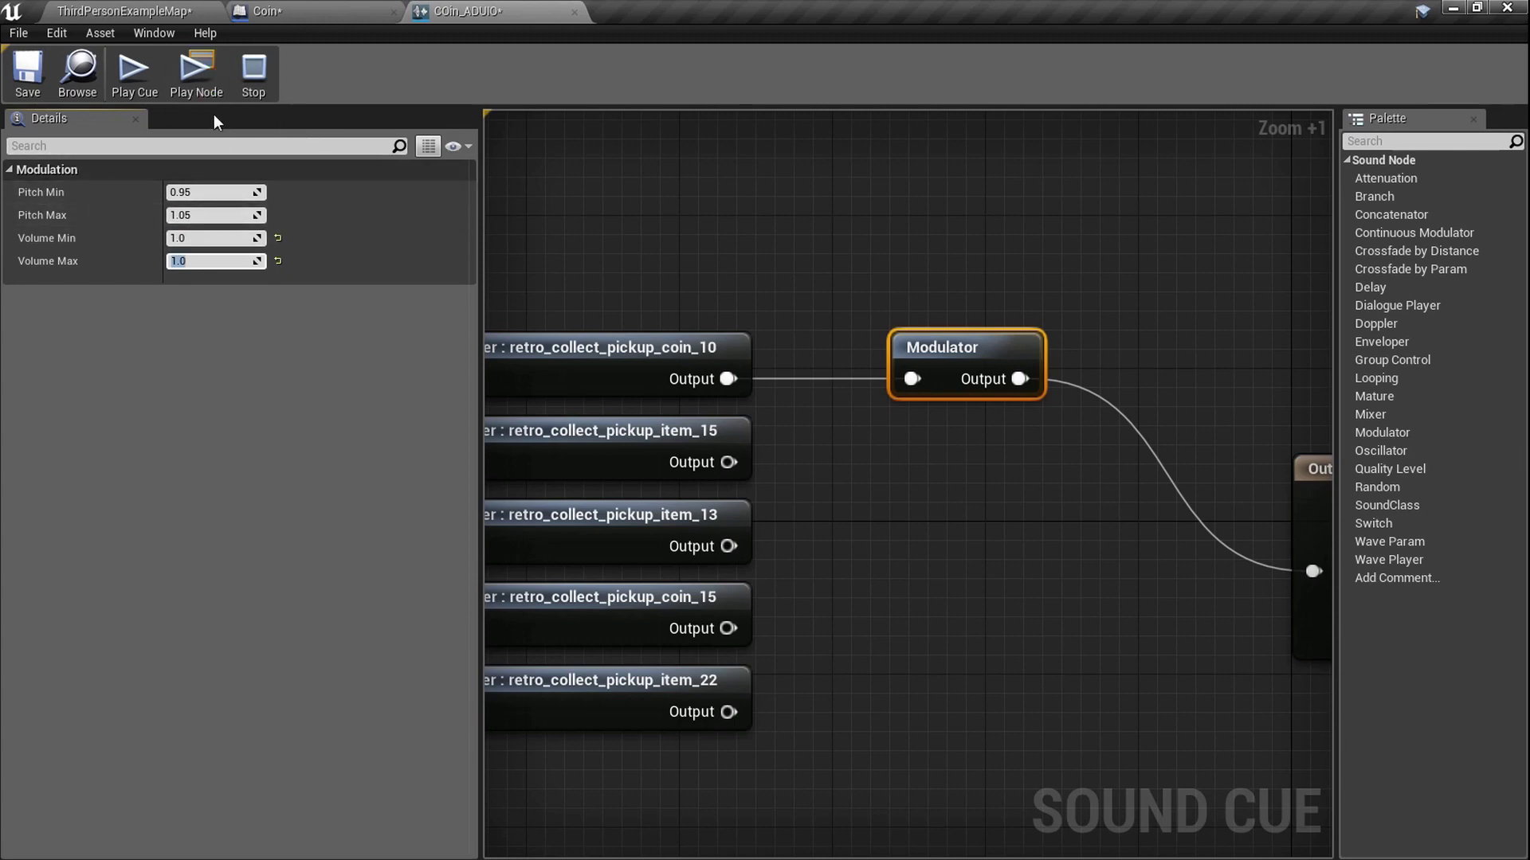
{"action": "left_click", "coordinate": [214, 80]}
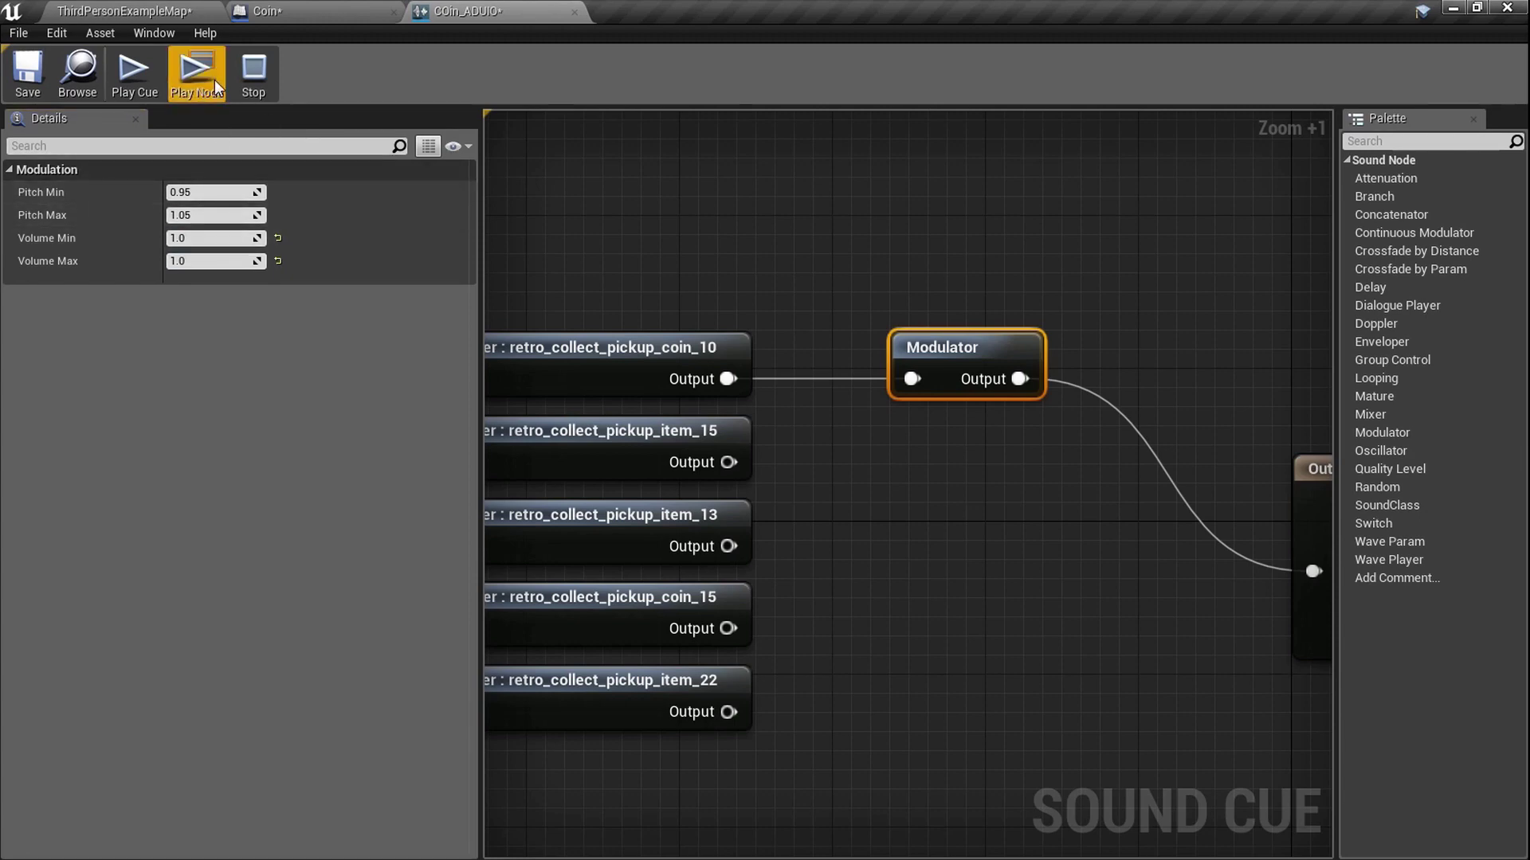
- Set the Modulator's Pitch Min to 0.5 and Pitch Max to 1.5, and play the node
{"action": "left_click", "coordinate": [216, 192]}
{"action": "type", "text": "0.5"}
{"action": "key", "text": "Tab"}
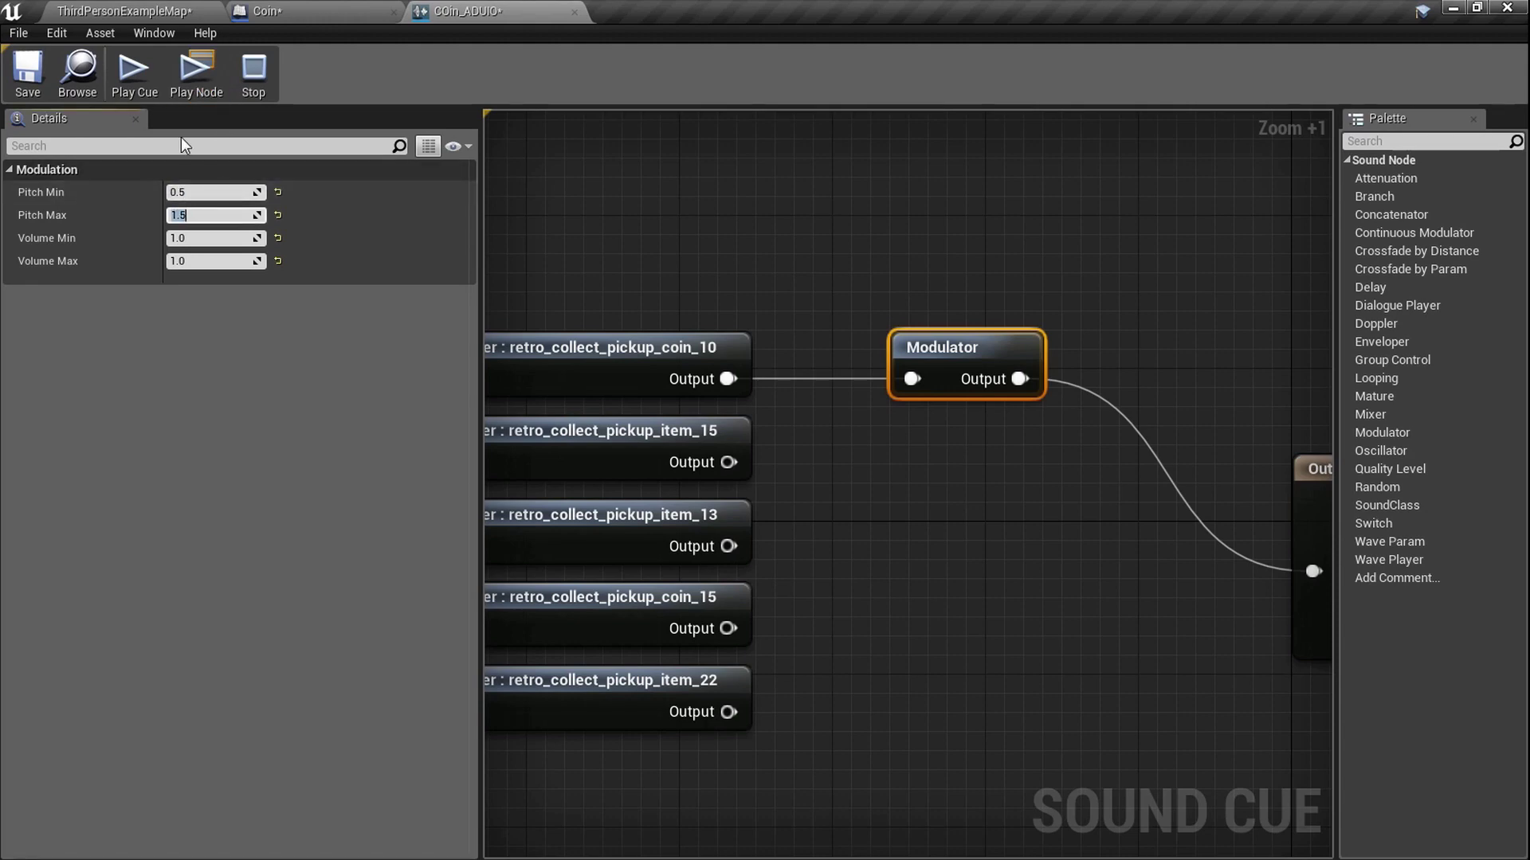
{"action": "left_click", "coordinate": [209, 99]}
- Set the Modulator's Pitch Min to 0.8 and Pitch Max to 1.2, and play the node
{"action": "left_click", "coordinate": [249, 190]}
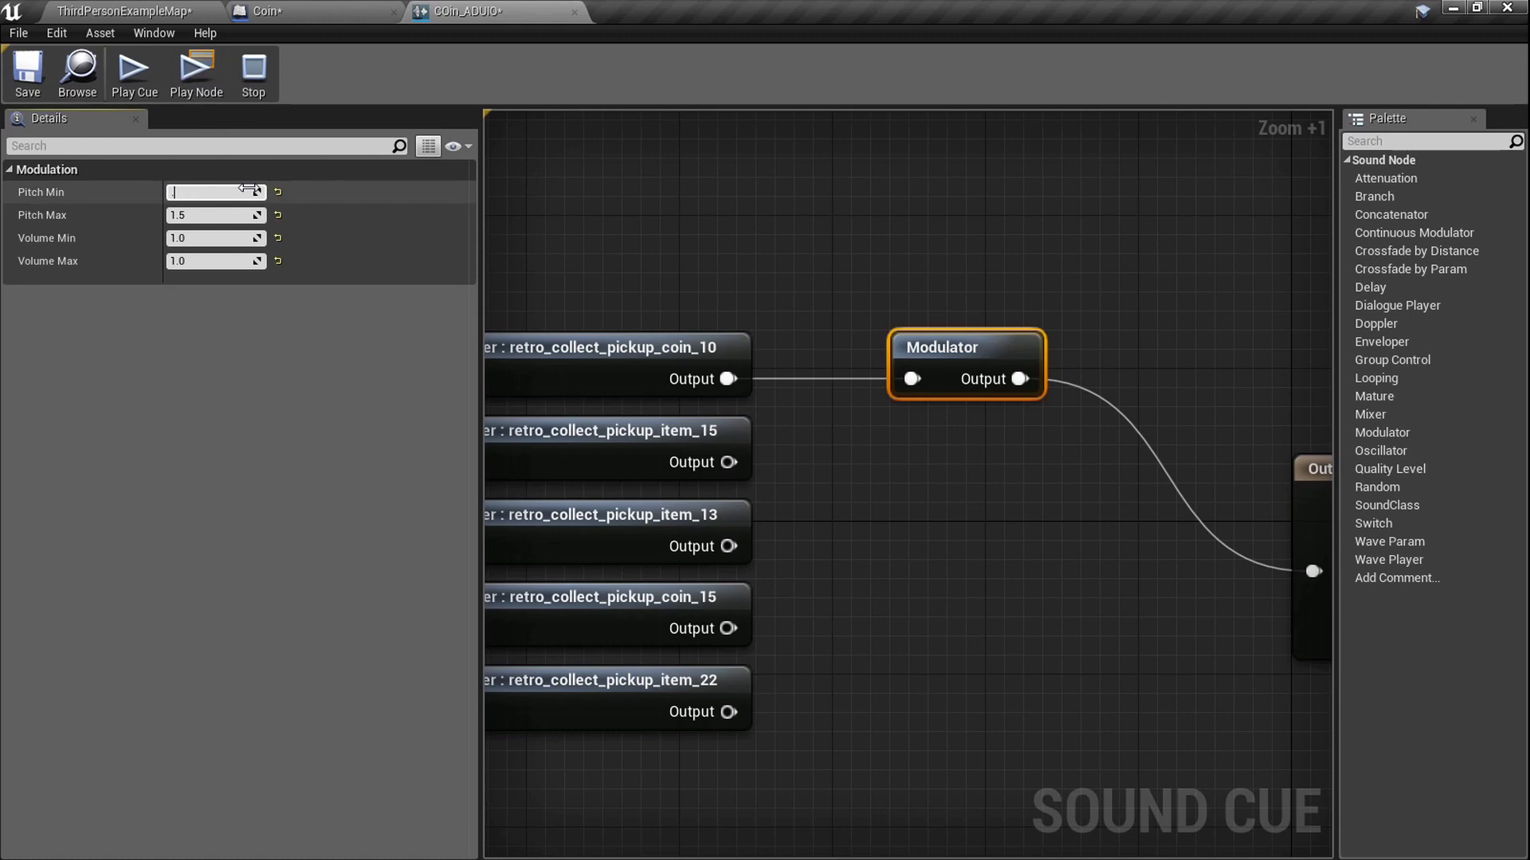
{"action": "key", "text": "Tab"}
{"action": "type", "text": "1.2"}
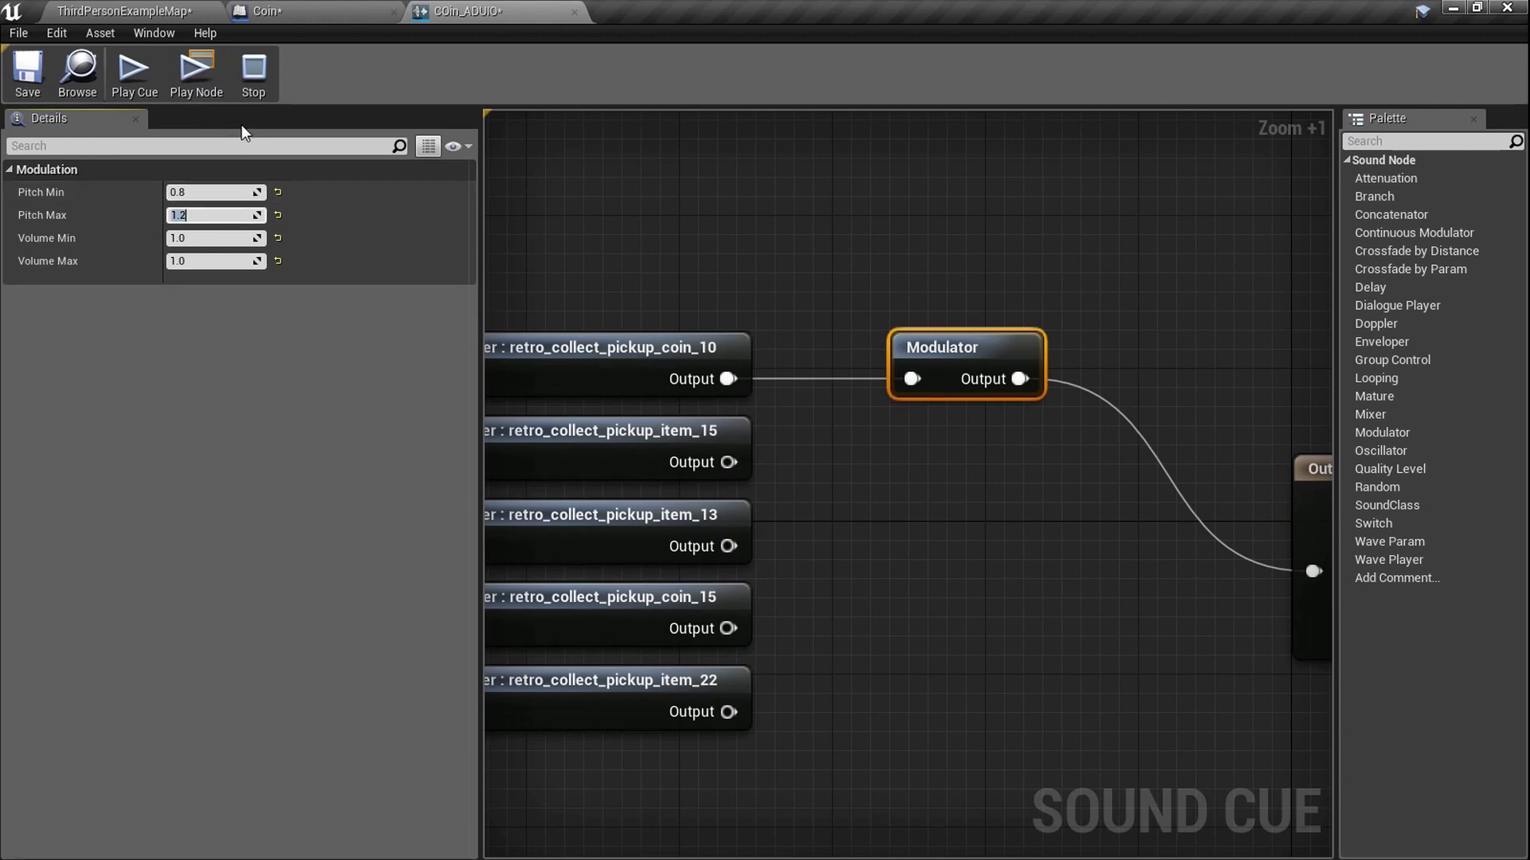
{"action": "key", "text": "Return"}
{"action": "left_click", "coordinate": [219, 85]}
- Replace the Modulator's input with the retro_collect_pickup_item_13 wave player and play the node
{"action": "right_click_drag", "start_coordinate": [796, 387], "coordinate": [725, 352]}
{"action": "left_click", "coordinate": [669, 342], "text": "alt"}
{"action": "left_click_drag", "start_coordinate": [658, 511], "coordinate": [841, 344]}
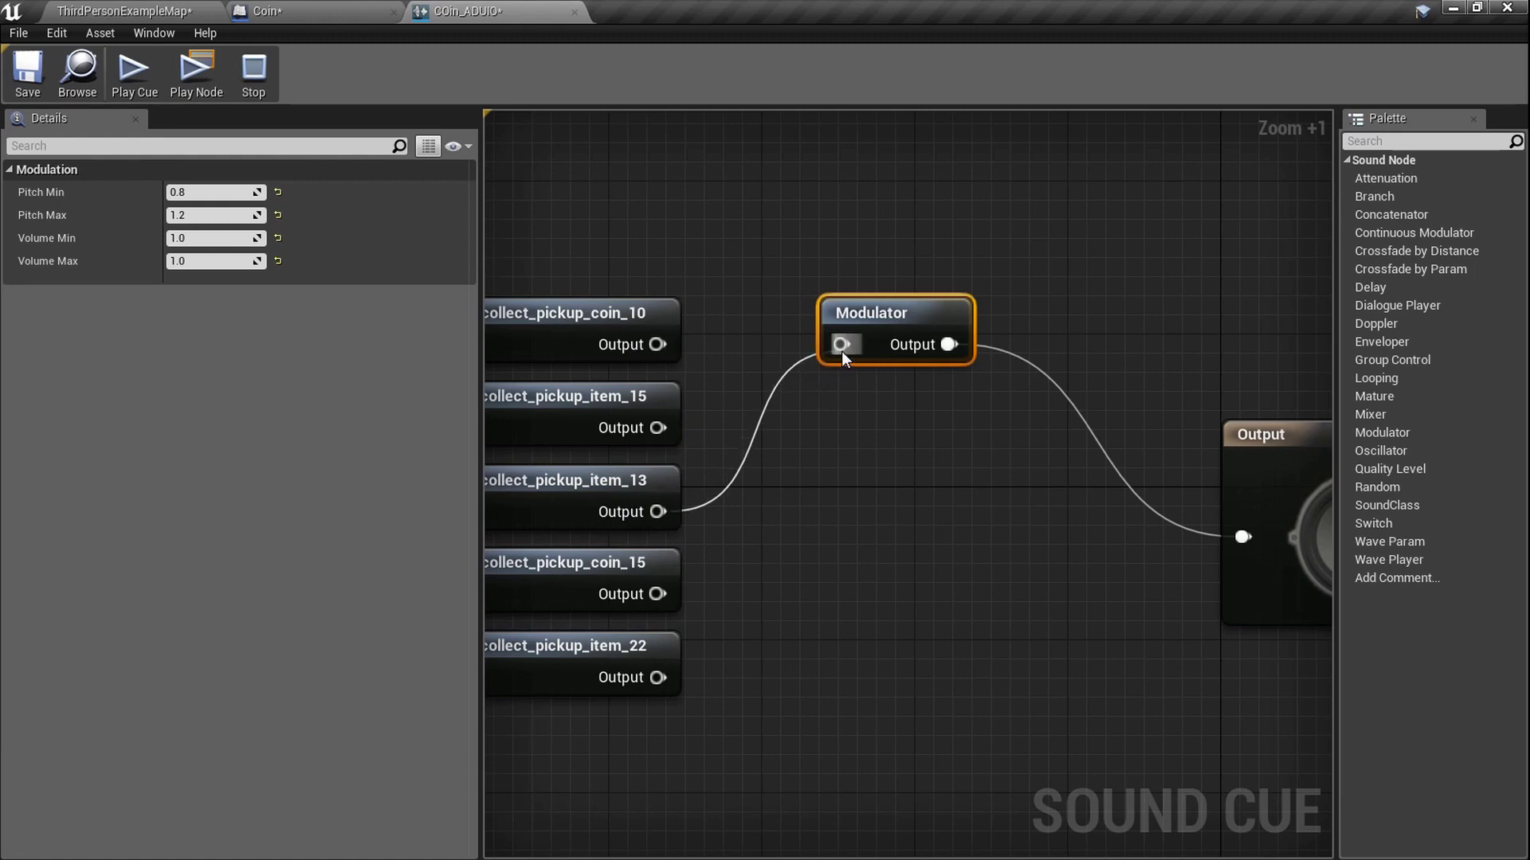
{"action": "left_click", "coordinate": [198, 89]}
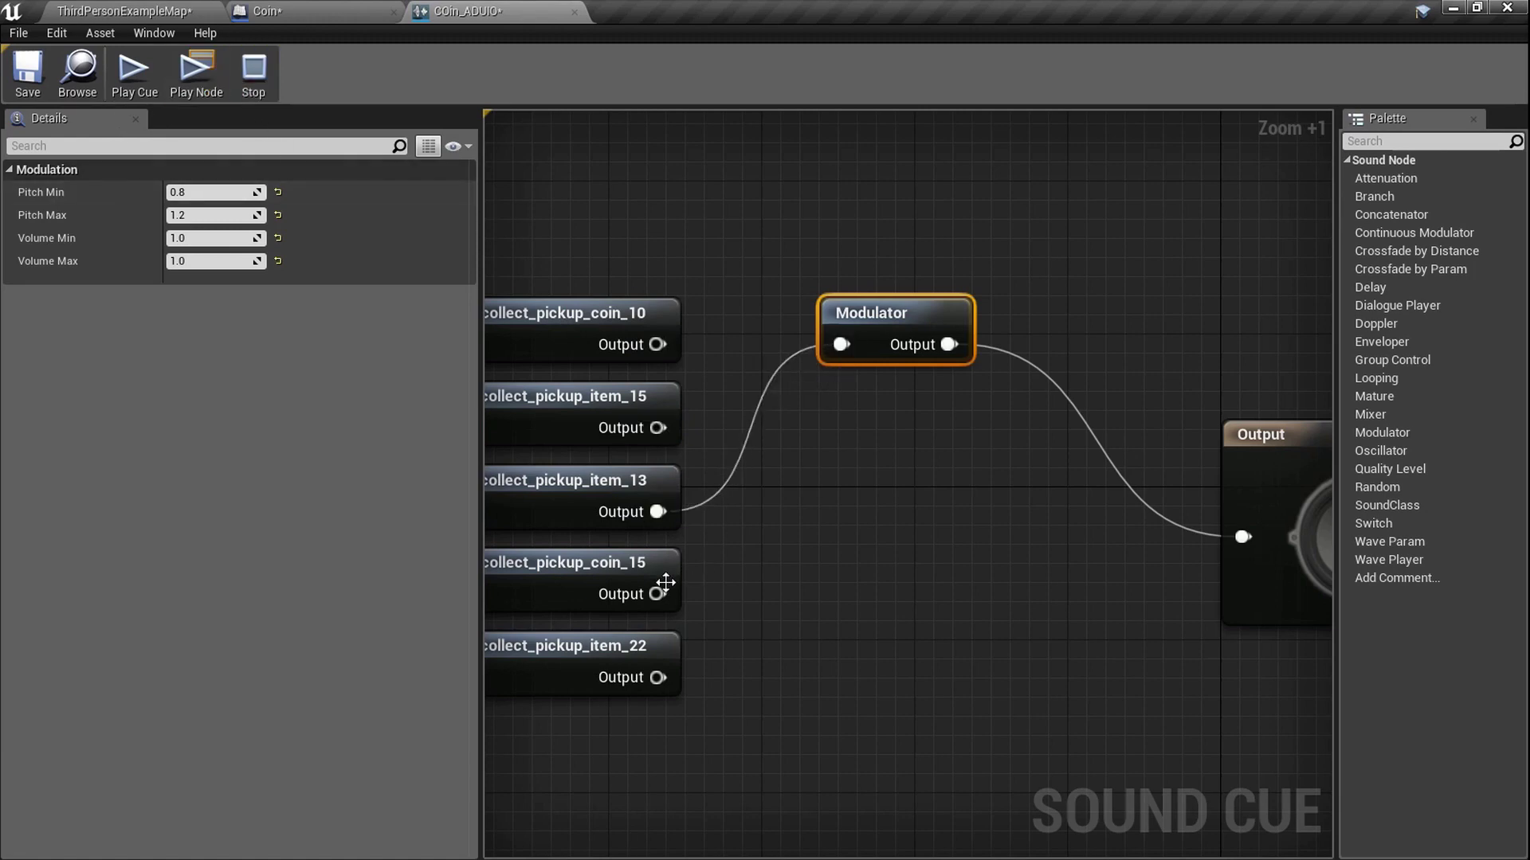
- Audition the retro_collect_pickup_coin_15 wave player through the Modulator, and clear the Modulator's input connection
{"action": "left_click_drag", "start_coordinate": [659, 594], "coordinate": [841, 344]}
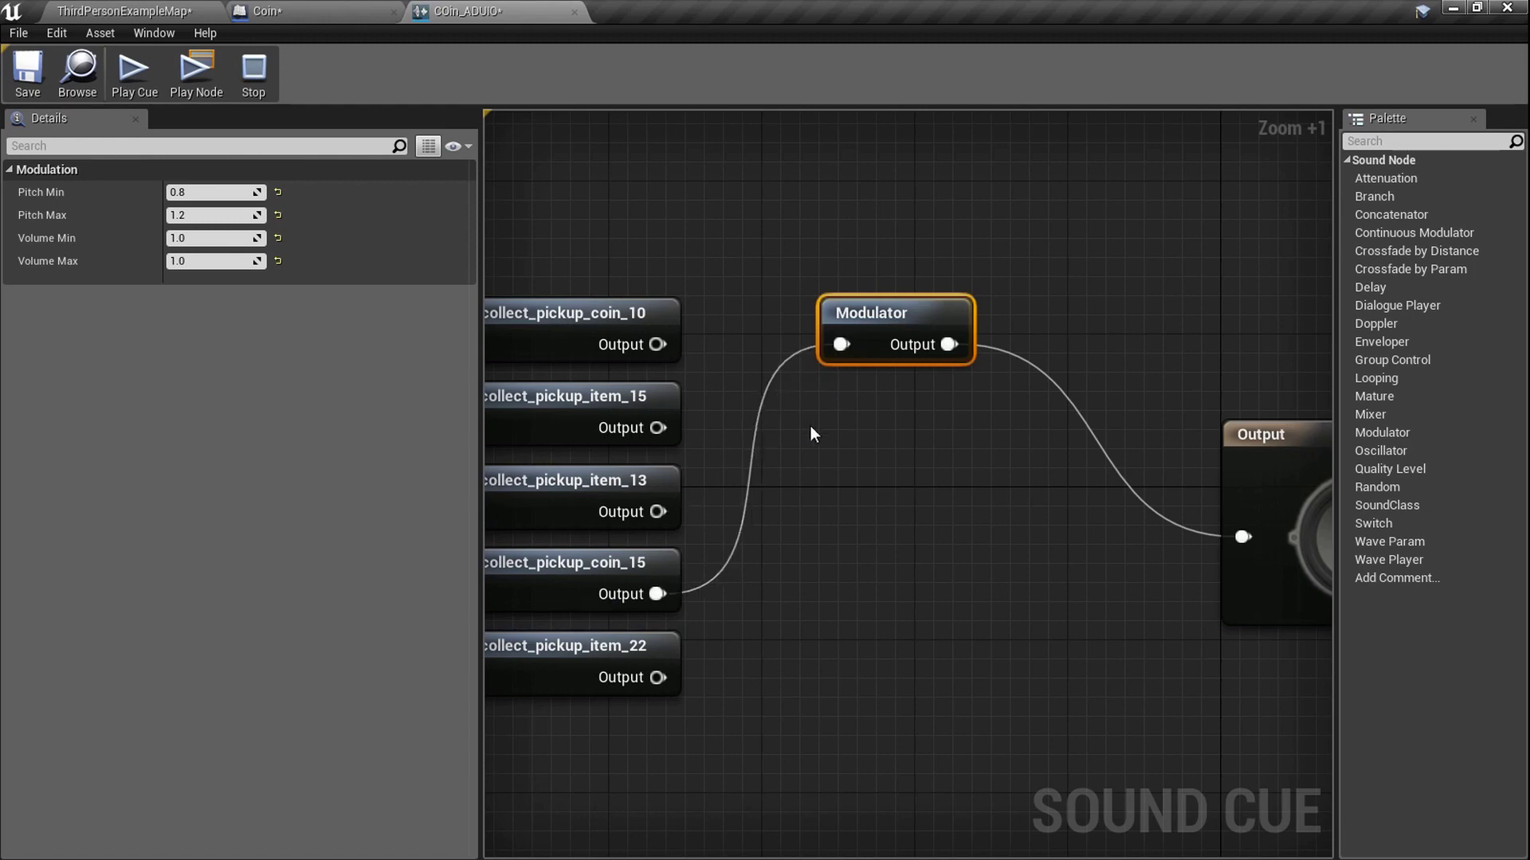
{"action": "left_click", "coordinate": [176, 89]}
{"action": "left_click", "coordinate": [835, 533]}
{"action": "left_click", "coordinate": [846, 345], "text": "alt"}
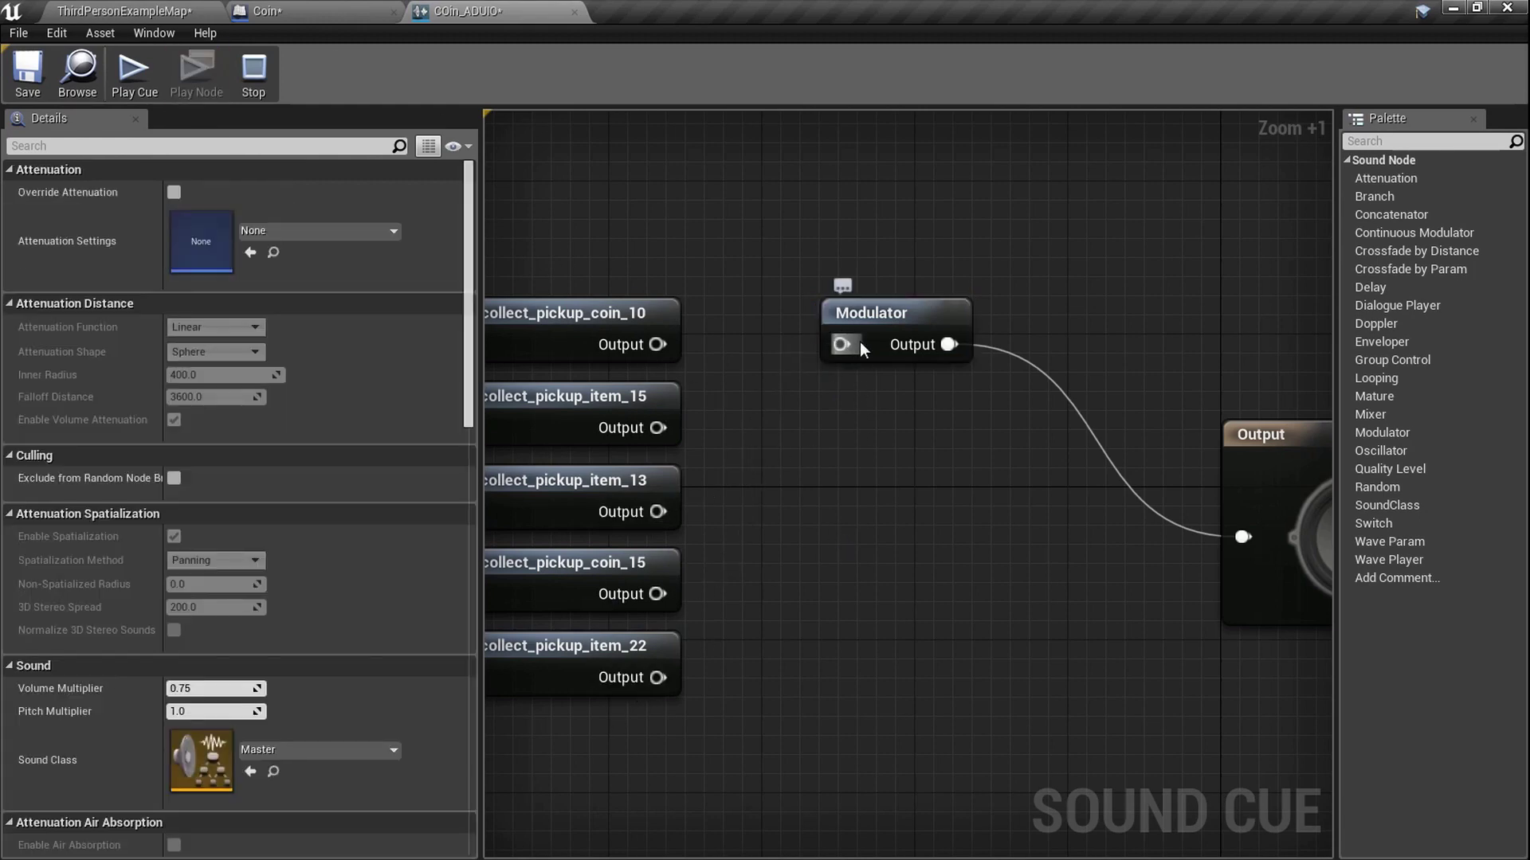
- Disconnect the Modulator from the Output node and move it up out of the way
{"action": "left_click_drag", "start_coordinate": [875, 311], "coordinate": [838, 310]}
{"action": "right_click_drag", "start_coordinate": [990, 561], "coordinate": [1018, 540]}
{"action": "scroll", "coordinate": [932, 580], "scroll_direction": "down", "scroll_amount": 3}
{"action": "left_click_drag", "start_coordinate": [855, 662], "coordinate": [646, 369]}
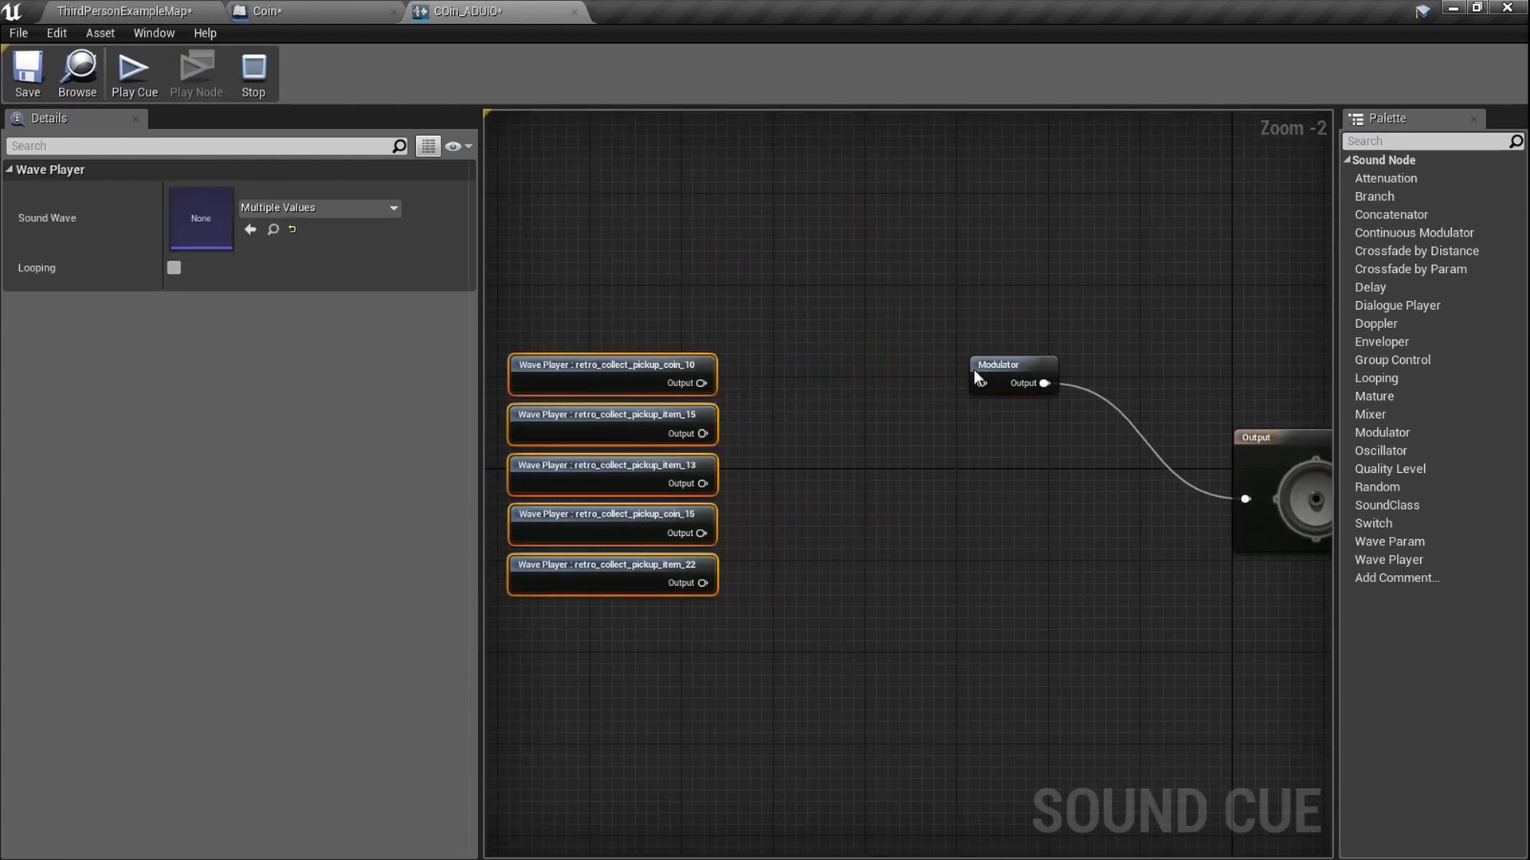
{"action": "left_click", "coordinate": [1038, 376]}
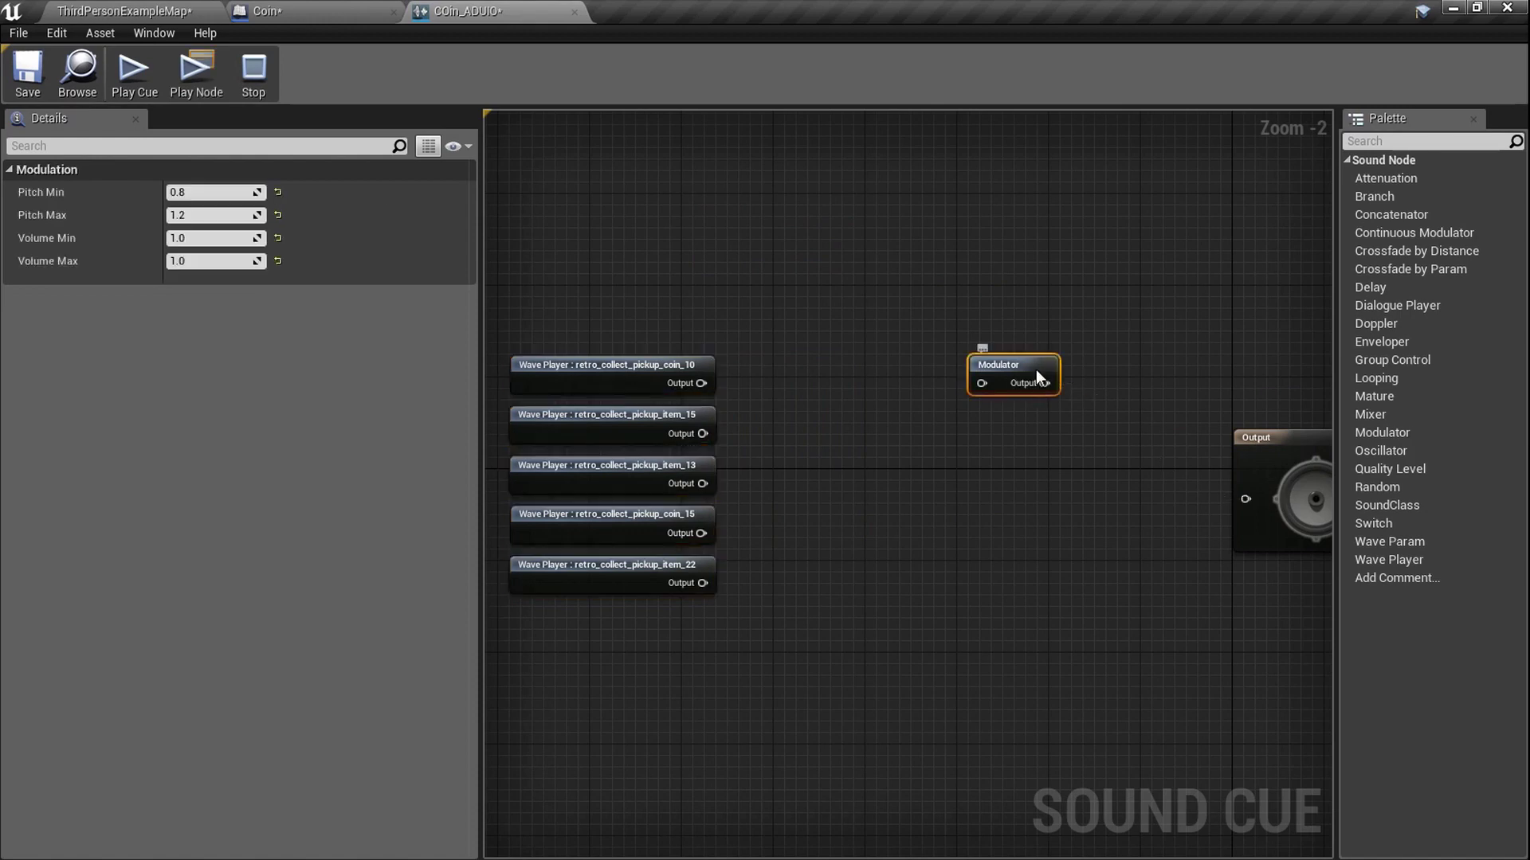
{"action": "left_click_drag", "start_coordinate": [1038, 376], "coordinate": [1131, 328]}
- Add a Random node and place it between the wave players and the Output node
{"action": "scroll", "coordinate": [830, 487], "scroll_direction": "up", "scroll_amount": 2}
{"action": "right_click", "coordinate": [830, 488]}
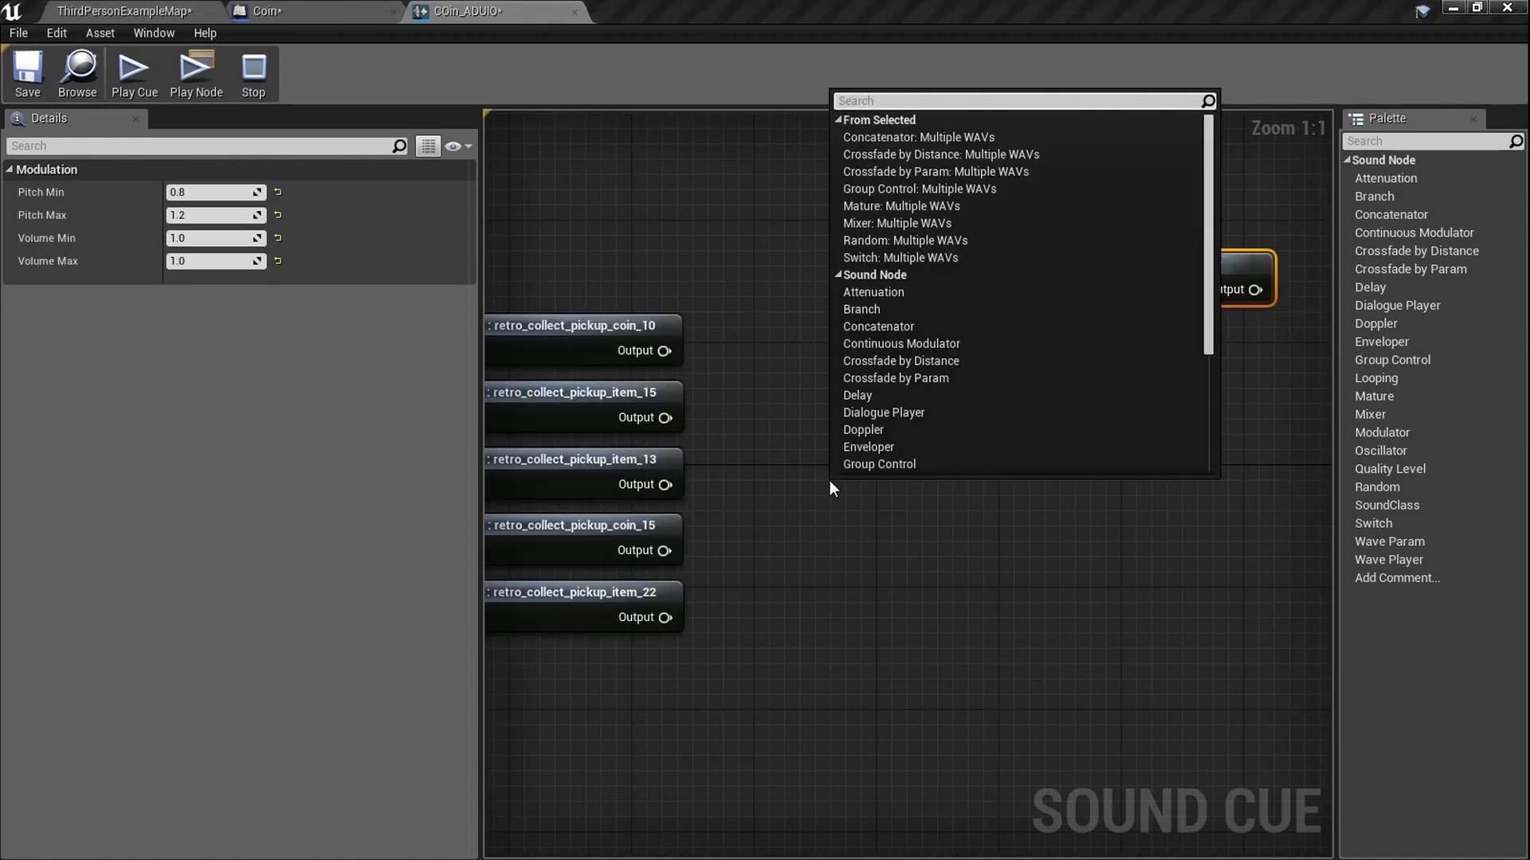
{"action": "type", "text": "random"}
{"action": "key", "text": "Return"}
{"action": "scroll", "coordinate": [829, 482], "scroll_direction": "up", "scroll_amount": 5, "text": "ctrl"}
{"action": "left_click_drag", "start_coordinate": [939, 519], "coordinate": [949, 331]}
{"action": "scroll", "coordinate": [949, 331], "scroll_direction": "down", "scroll_amount": 5}
{"action": "right_click_drag", "start_coordinate": [943, 332], "coordinate": [886, 390]}
{"action": "scroll", "coordinate": [915, 399], "scroll_direction": "down", "scroll_amount": 1}
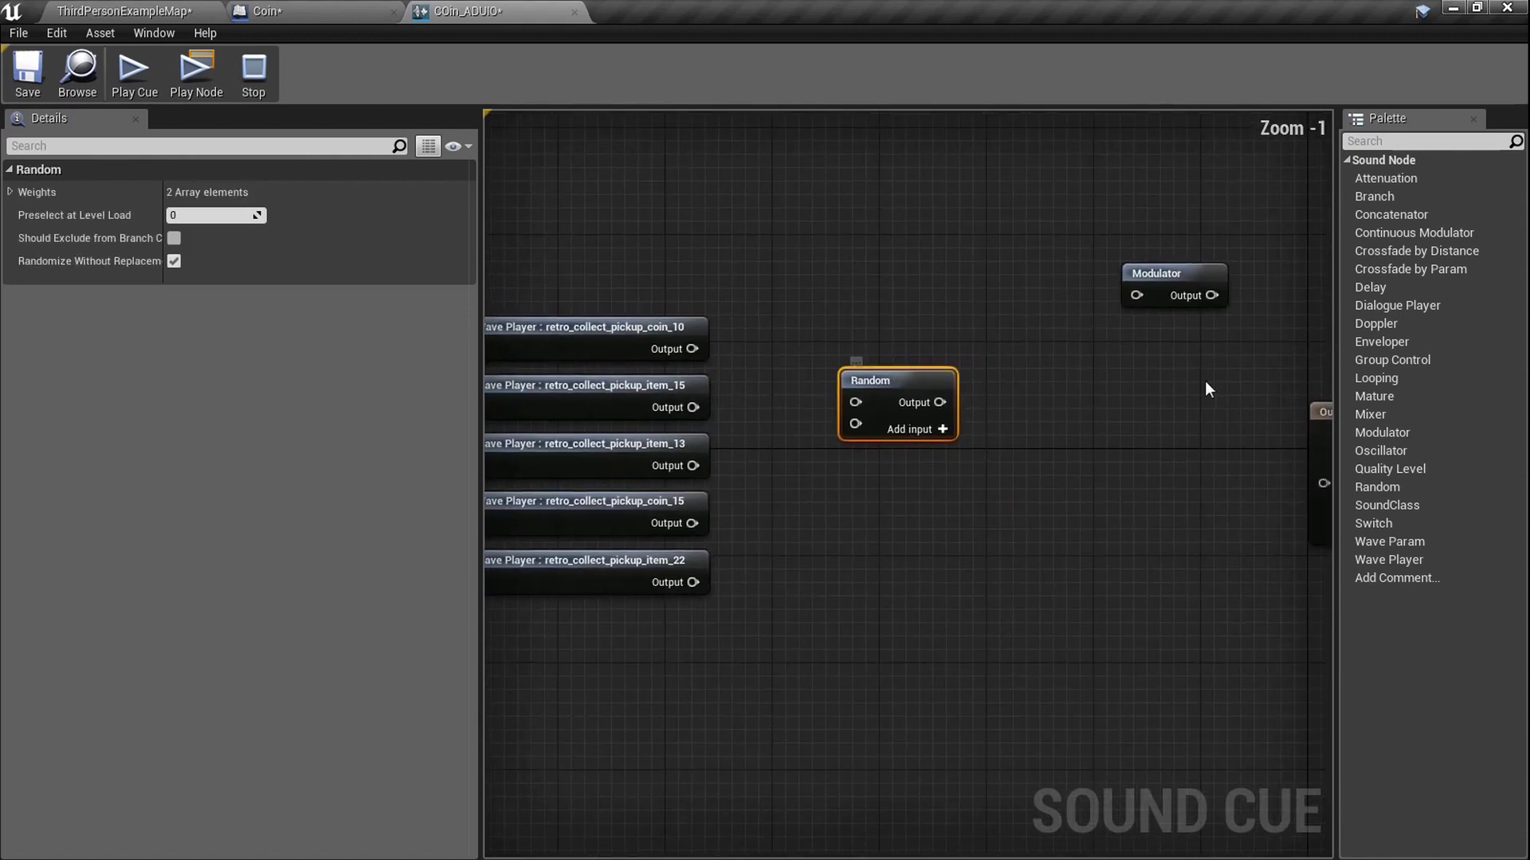
- Wire the retro_collect_pickup_coin_10 and retro_collect_pickup_item_15 wave players into the Random node, and Random into the Output moved closer
{"action": "left_click_drag", "start_coordinate": [1319, 411], "coordinate": [1070, 392]}
{"action": "left_click", "coordinate": [1138, 275]}
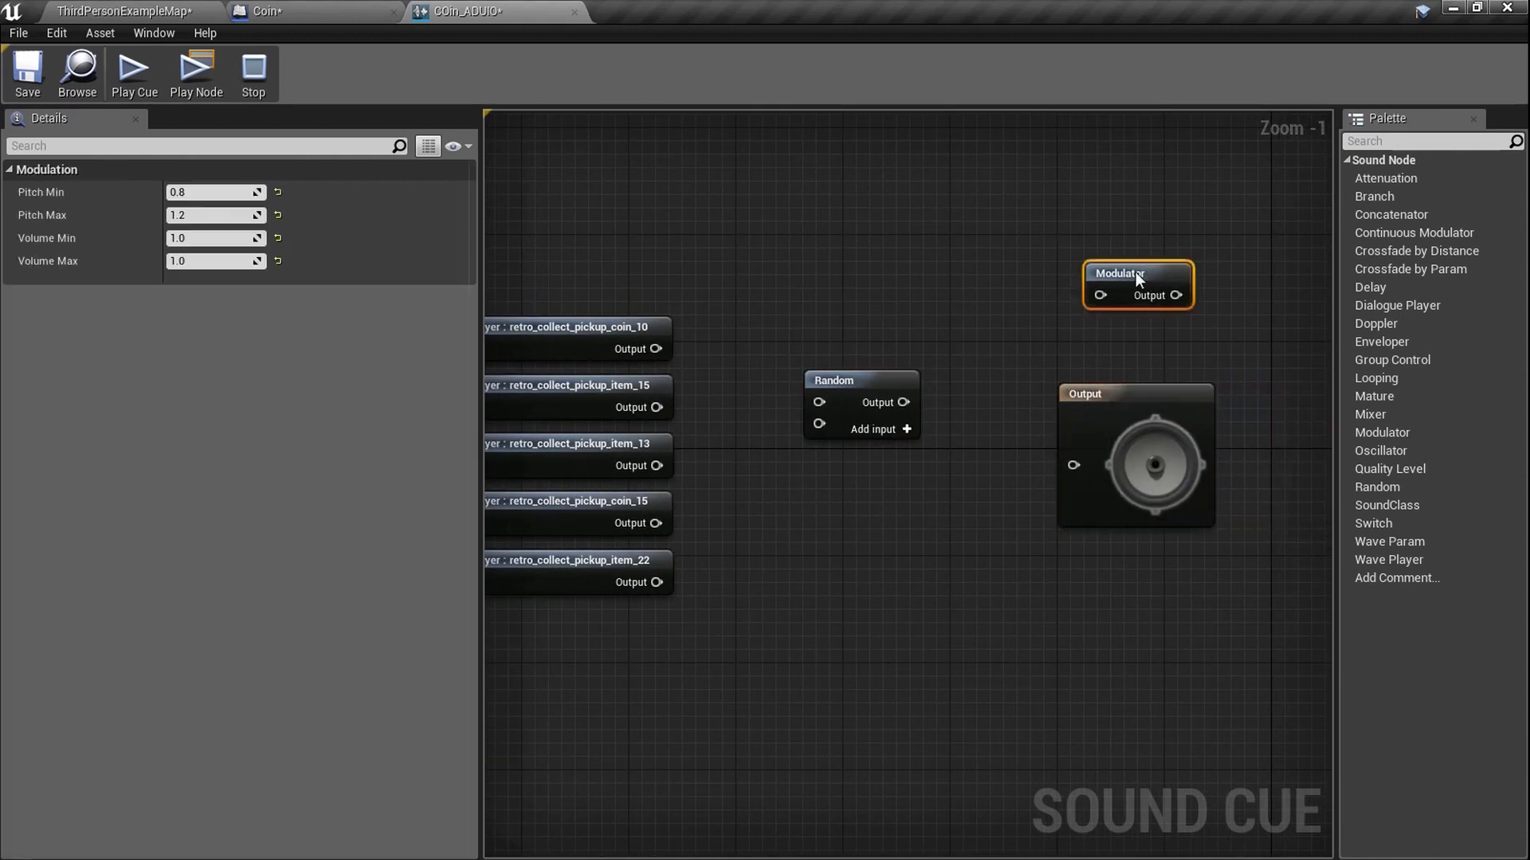
{"action": "scroll", "coordinate": [1138, 275], "scroll_direction": "up", "scroll_amount": 1}
{"action": "left_click_drag", "start_coordinate": [1187, 528], "coordinate": [979, 435]}
{"action": "left_click", "coordinate": [1112, 494]}
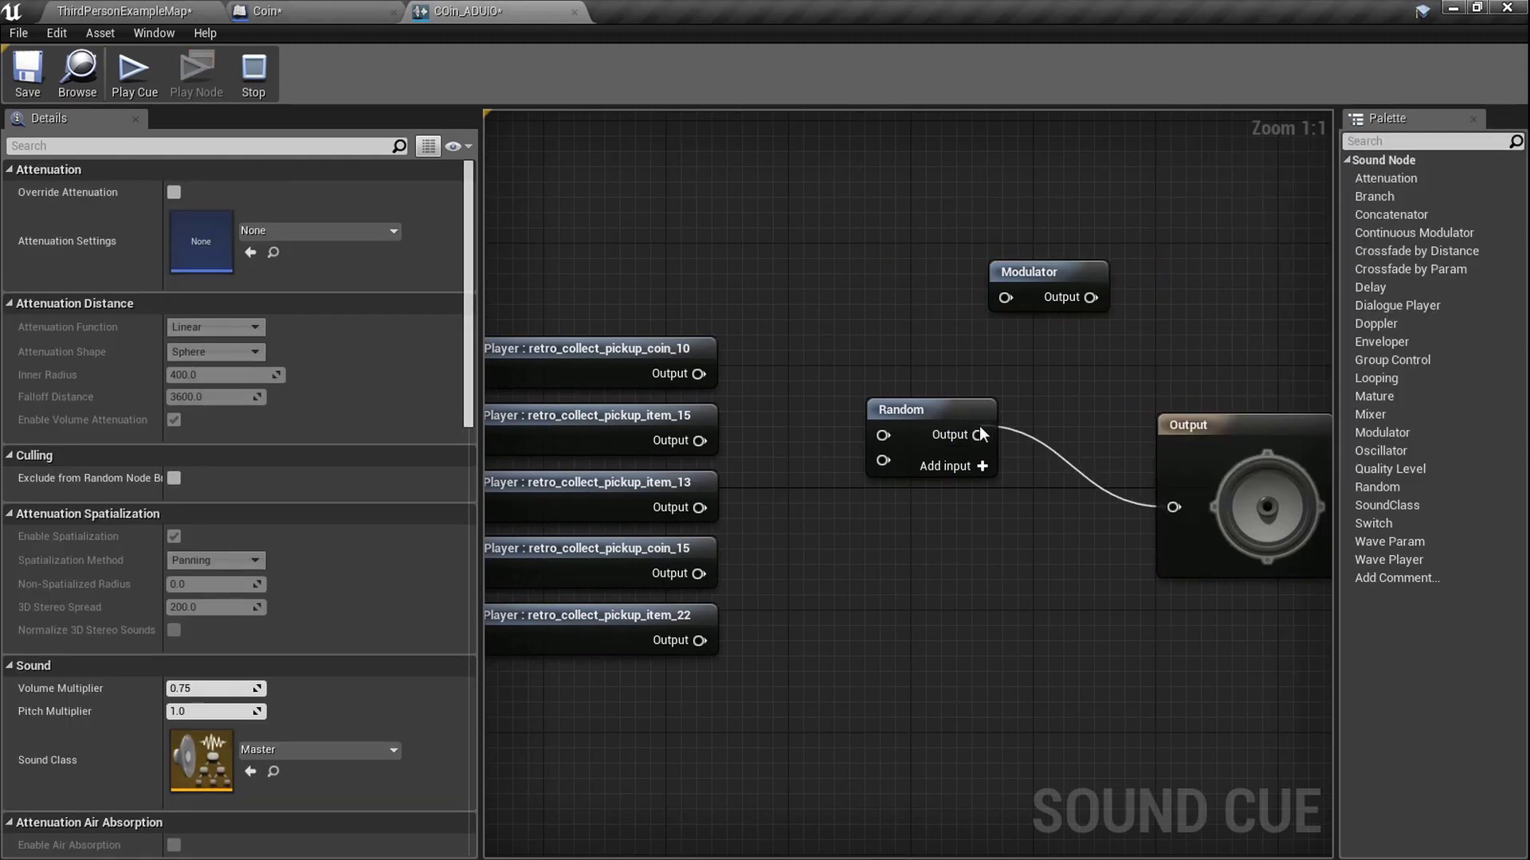
{"action": "left_click_drag", "start_coordinate": [698, 374], "coordinate": [700, 441]}
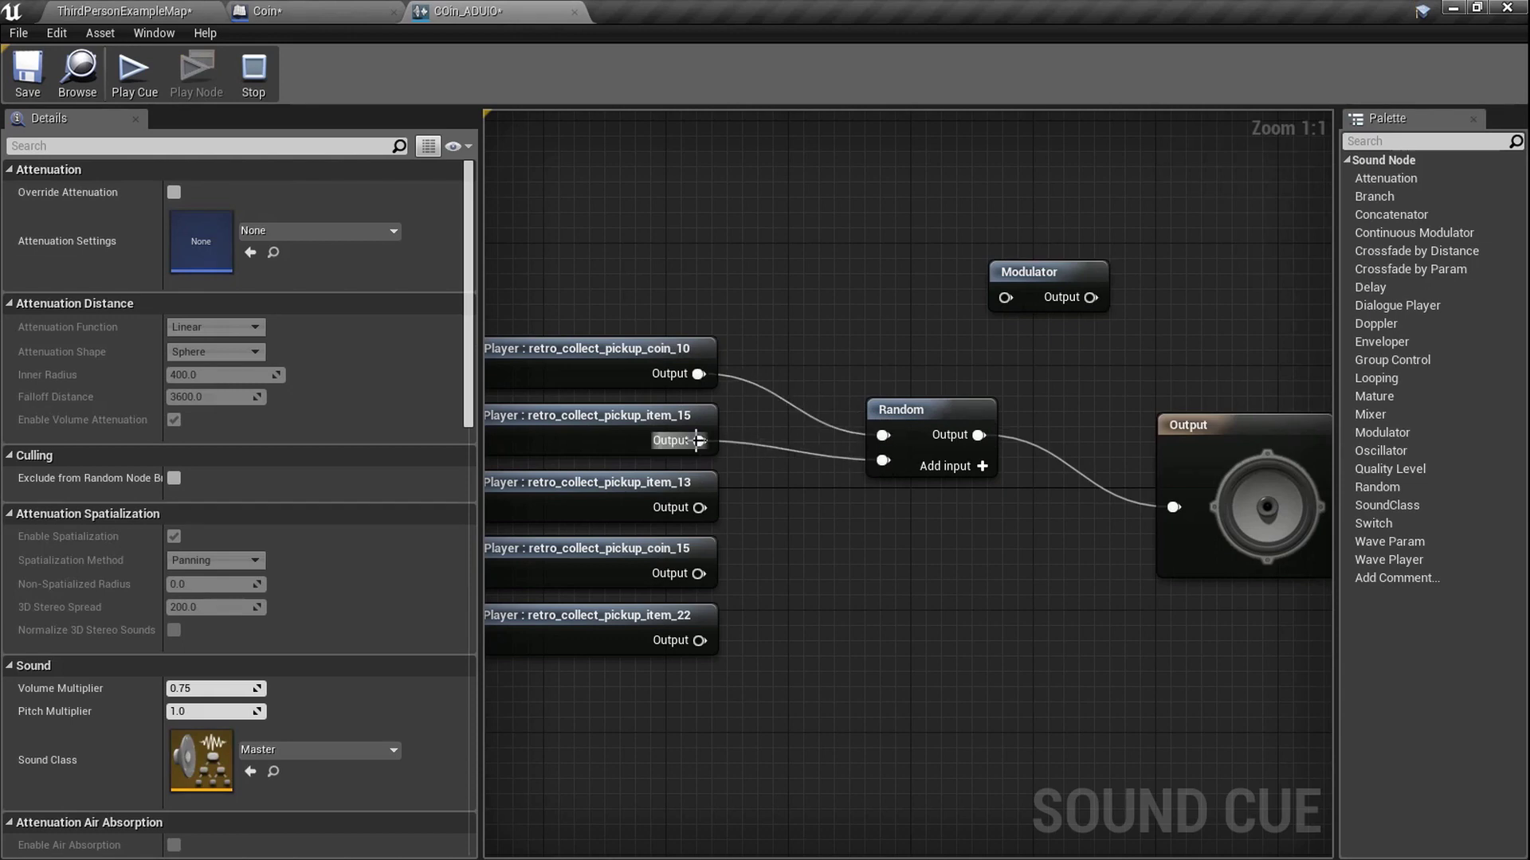
- Play the cue repeatedly and play the Output node to audition the random choice between the two sounds
{"action": "left_click", "coordinate": [151, 80]}
{"action": "left_click", "coordinate": [147, 83]}
{"action": "left_click", "coordinate": [142, 86]}
{"action": "left_click", "coordinate": [140, 86]}
{"action": "left_click", "coordinate": [146, 81]}
{"action": "left_click", "coordinate": [146, 82]}
{"action": "left_click", "coordinate": [146, 82]}
{"action": "left_click", "coordinate": [146, 82]}
{"action": "left_click", "coordinate": [146, 81]}
{"action": "left_click", "coordinate": [1166, 438]}
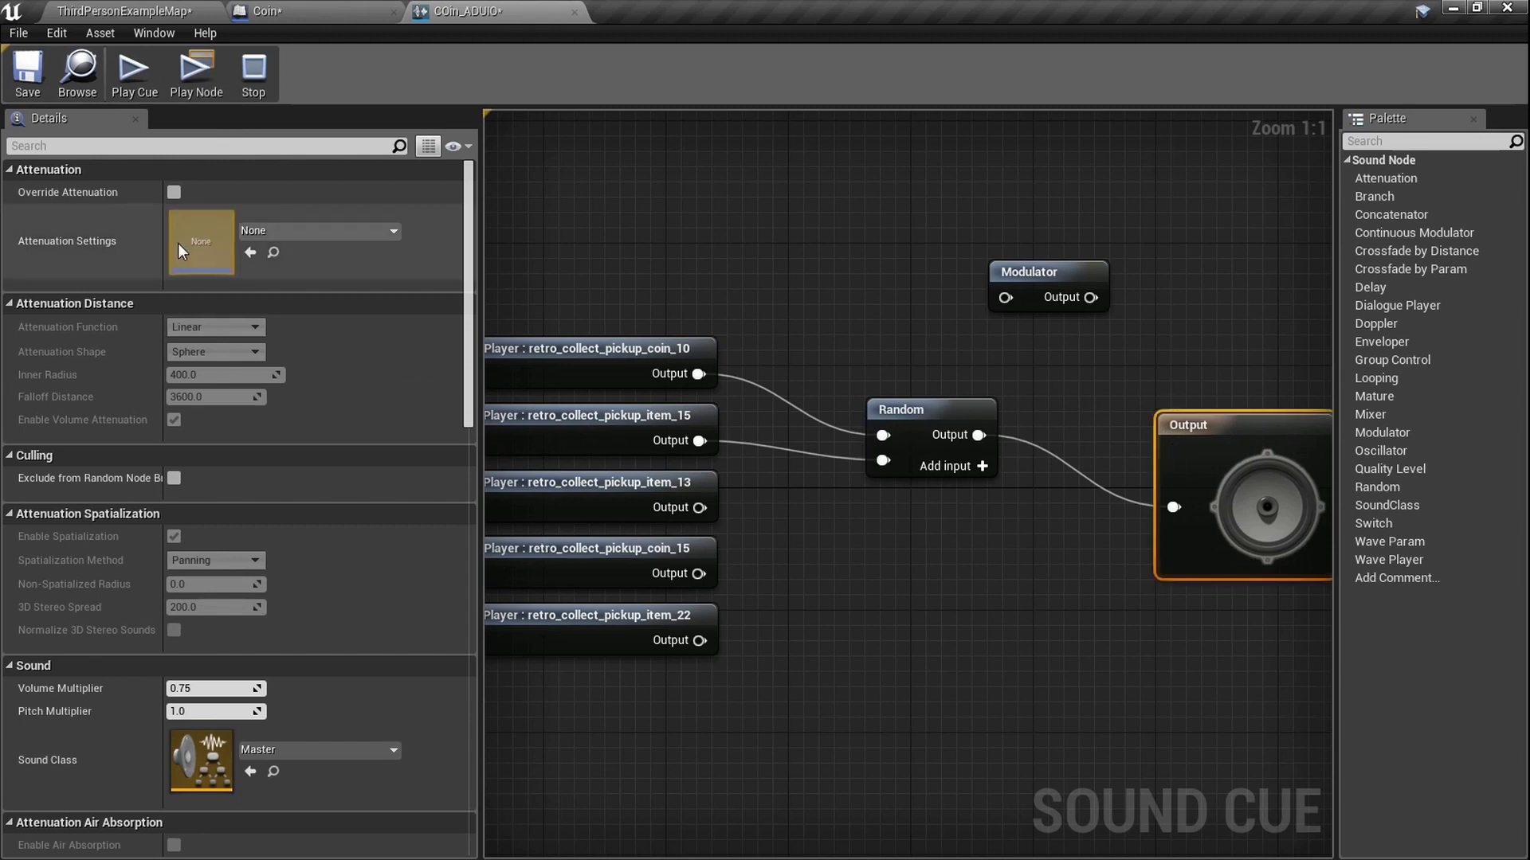
{"action": "left_click", "coordinate": [189, 79]}
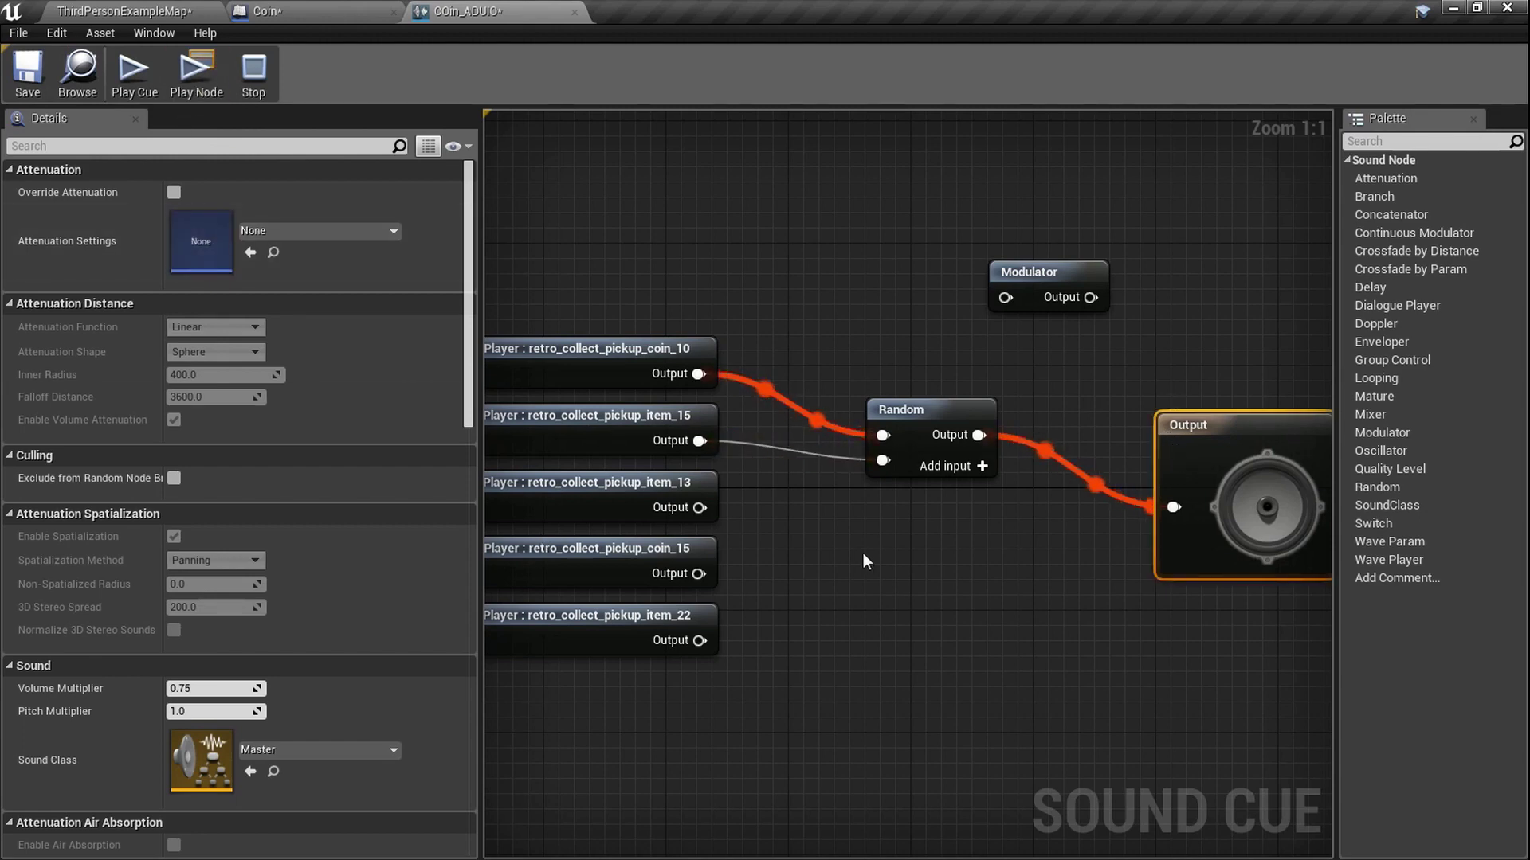
- Add a third input to the Random node, connect the retro_collect_pickup_item_13 wave player to it, and audition the Output node repeatedly
{"action": "left_click", "coordinate": [969, 472]}
{"action": "left_click_drag", "start_coordinate": [699, 508], "coordinate": [883, 485]}
{"action": "left_click", "coordinate": [191, 78]}
{"action": "left_click", "coordinate": [196, 79]}
{"action": "left_click", "coordinate": [196, 78]}
{"action": "left_click", "coordinate": [196, 78]}
{"action": "left_click", "coordinate": [196, 78]}
{"action": "left_click", "coordinate": [196, 78]}
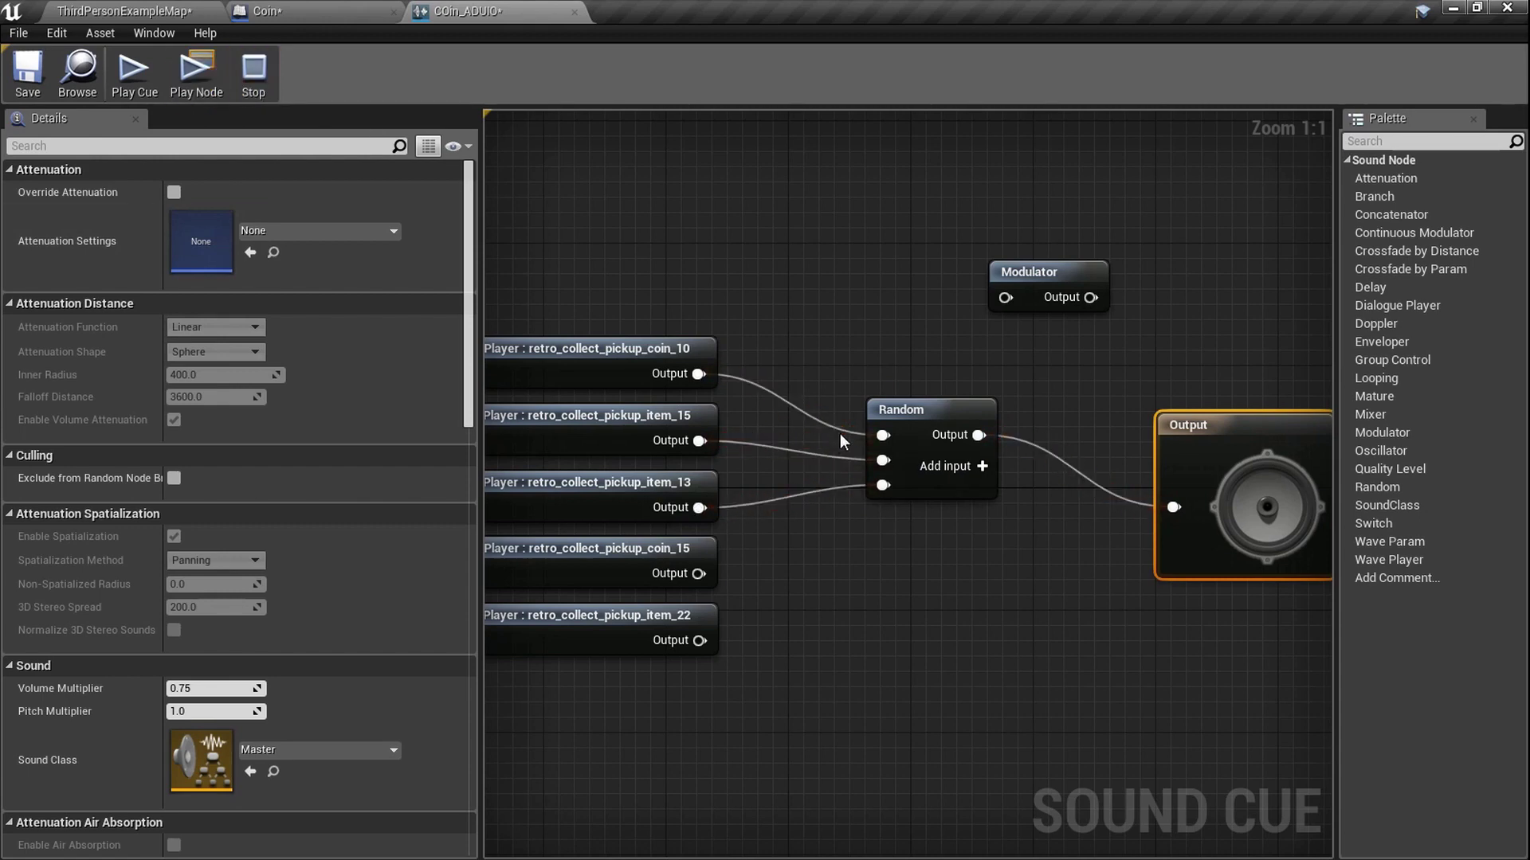
- Add two more inputs to the Random node and connect the retro_collect_pickup_coin_15 and retro_collect_pickup_item_22 wave players
{"action": "left_click", "coordinate": [982, 467]}
{"action": "left_click", "coordinate": [982, 467]}
{"action": "left_click_drag", "start_coordinate": [699, 574], "coordinate": [699, 640]}
- Play the Output node repeatedly to audition the random selection among all five pickup sounds
{"action": "left_click", "coordinate": [203, 93]}
{"action": "left_click", "coordinate": [204, 93]}
{"action": "left_click", "coordinate": [203, 93]}
{"action": "left_click", "coordinate": [203, 93]}
{"action": "left_click", "coordinate": [203, 92]}
{"action": "left_click", "coordinate": [204, 92]}
{"action": "left_click", "coordinate": [203, 92]}
{"action": "left_click", "coordinate": [204, 92]}
{"action": "left_click", "coordinate": [203, 93]}
{"action": "left_click", "coordinate": [204, 92]}
- Detach Random from the Output, move the Output farther away, and place the Modulator in the gap between them
{"action": "scroll", "coordinate": [880, 374], "scroll_direction": "down", "scroll_amount": 2}
{"action": "right_click_drag", "start_coordinate": [968, 386], "coordinate": [716, 390]}
{"action": "scroll", "coordinate": [893, 405], "scroll_direction": "up", "scroll_amount": 2}
{"action": "left_click_drag", "start_coordinate": [916, 450], "coordinate": [1188, 408]}
{"action": "left_click_drag", "start_coordinate": [692, 279], "coordinate": [766, 426]}
{"action": "scroll", "coordinate": [757, 424], "scroll_direction": "up", "scroll_amount": 4}
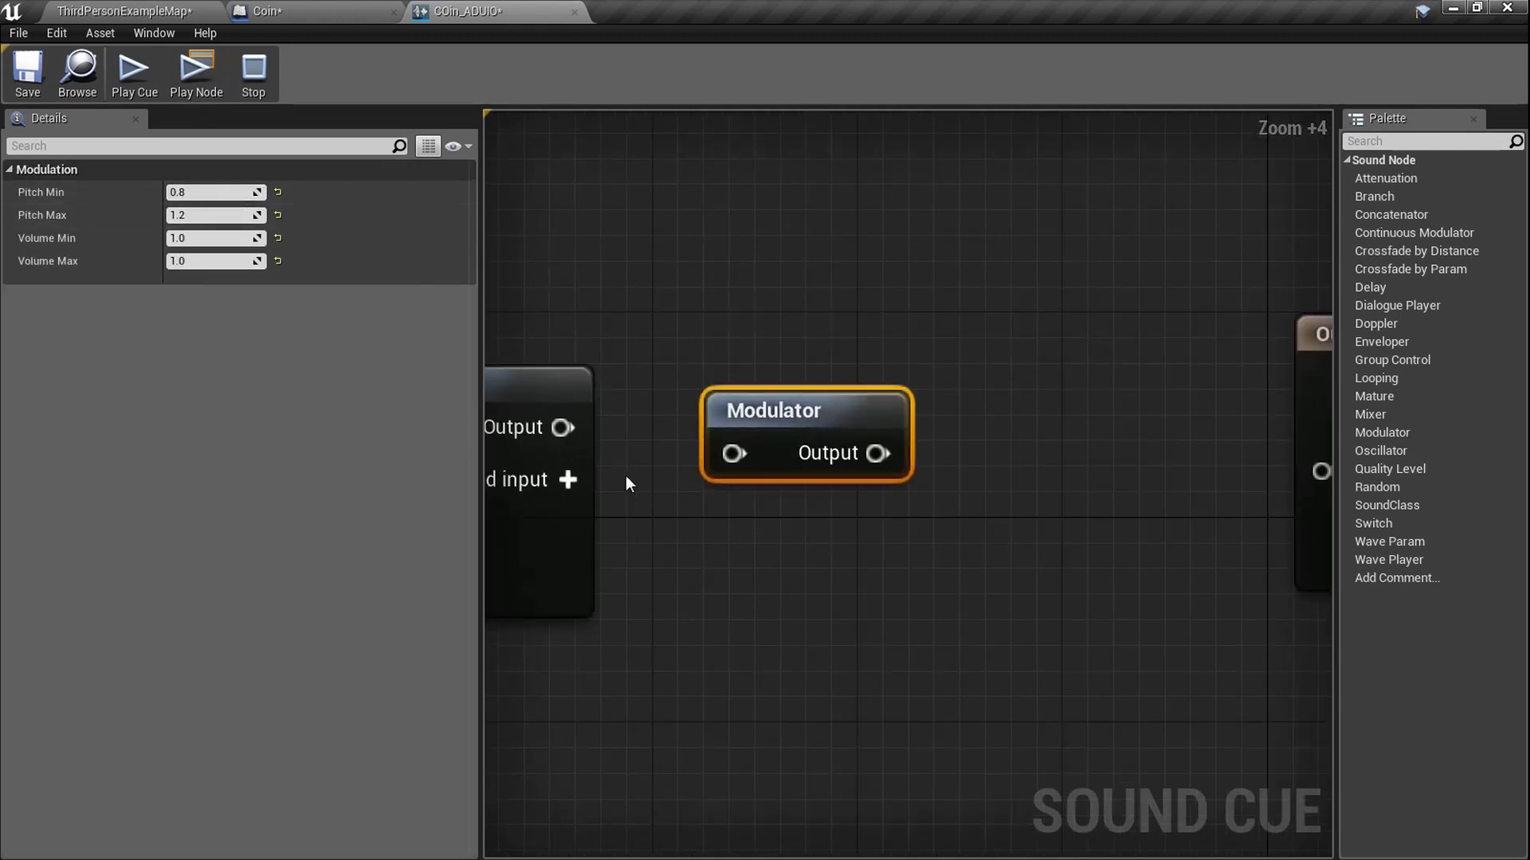
- Connect Random to the Modulator and the Modulator to the Output, moving the Output node closer
{"action": "scroll", "coordinate": [610, 414], "scroll_direction": "down", "scroll_amount": 5}
{"action": "right_click_drag", "start_coordinate": [822, 458], "coordinate": [556, 504]}
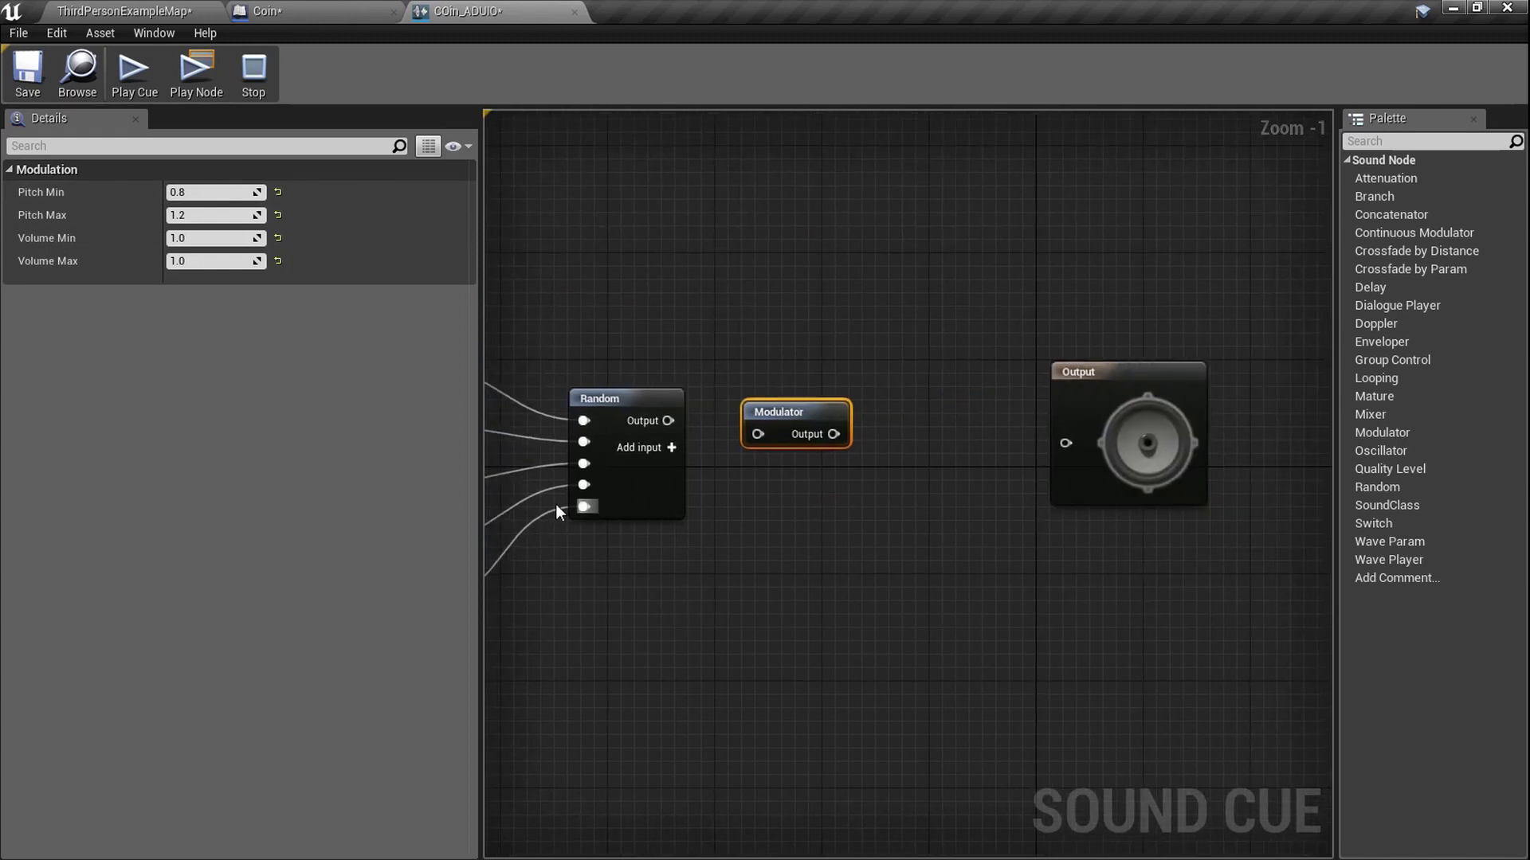
{"action": "scroll", "coordinate": [661, 418], "scroll_direction": "up", "scroll_amount": 4, "text": "ctrl"}
{"action": "left_click_drag", "start_coordinate": [674, 415], "coordinate": [833, 446]}
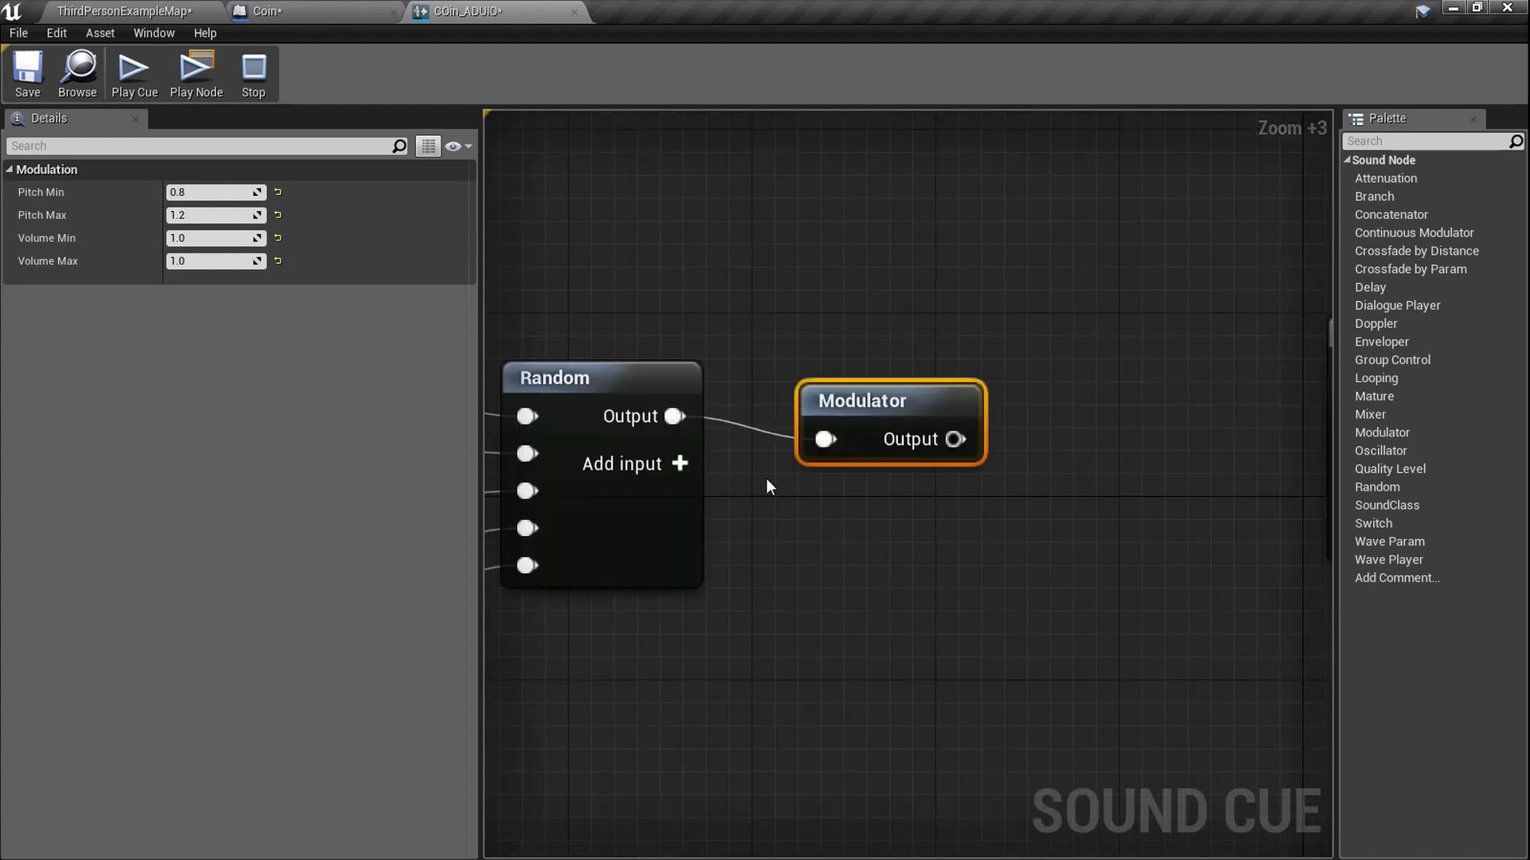
{"action": "scroll", "coordinate": [820, 440], "scroll_direction": "down", "scroll_amount": 5}
{"action": "scroll", "coordinate": [634, 516], "scroll_direction": "up", "scroll_amount": 2}
{"action": "right_click_drag", "start_coordinate": [970, 542], "coordinate": [572, 579]}
{"action": "scroll", "coordinate": [704, 433], "scroll_direction": "up", "scroll_amount": 4}
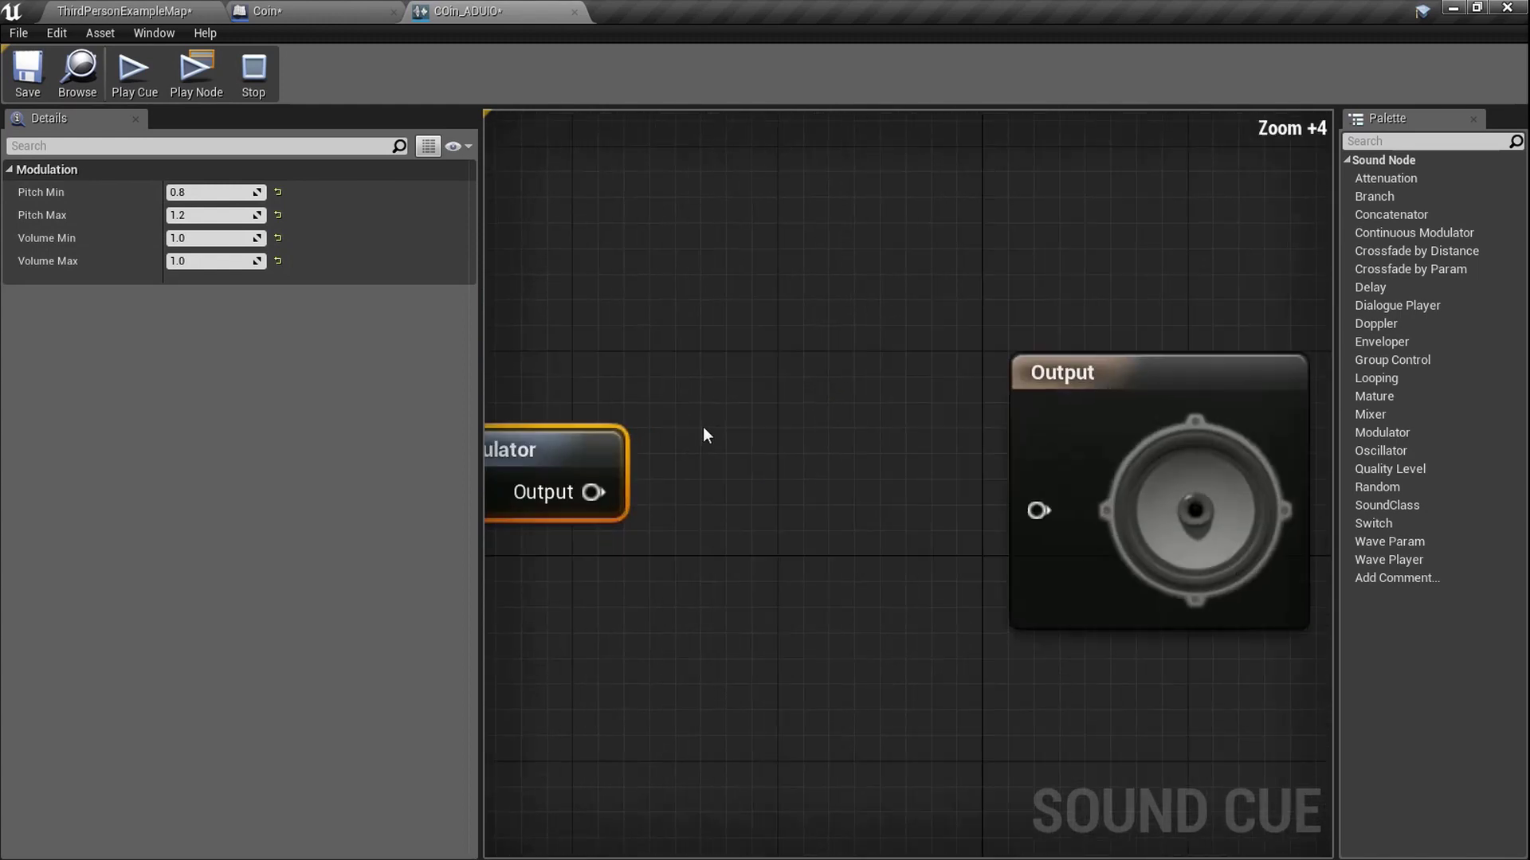
{"action": "scroll", "coordinate": [587, 495], "scroll_direction": "up", "scroll_amount": 1}
{"action": "left_click_drag", "start_coordinate": [586, 494], "coordinate": [1053, 520]}
{"action": "left_click_drag", "start_coordinate": [1128, 446], "coordinate": [832, 446]}
- Save the COin_ADUIO sound cue and play the Output node
{"action": "scroll", "coordinate": [765, 489], "scroll_direction": "down", "scroll_amount": 4}
{"action": "right_click_drag", "start_coordinate": [725, 480], "coordinate": [1069, 434]}
{"action": "scroll", "coordinate": [957, 460], "scroll_direction": "down", "scroll_amount": 1}
{"action": "scroll", "coordinate": [761, 523], "scroll_direction": "down", "scroll_amount": 1}
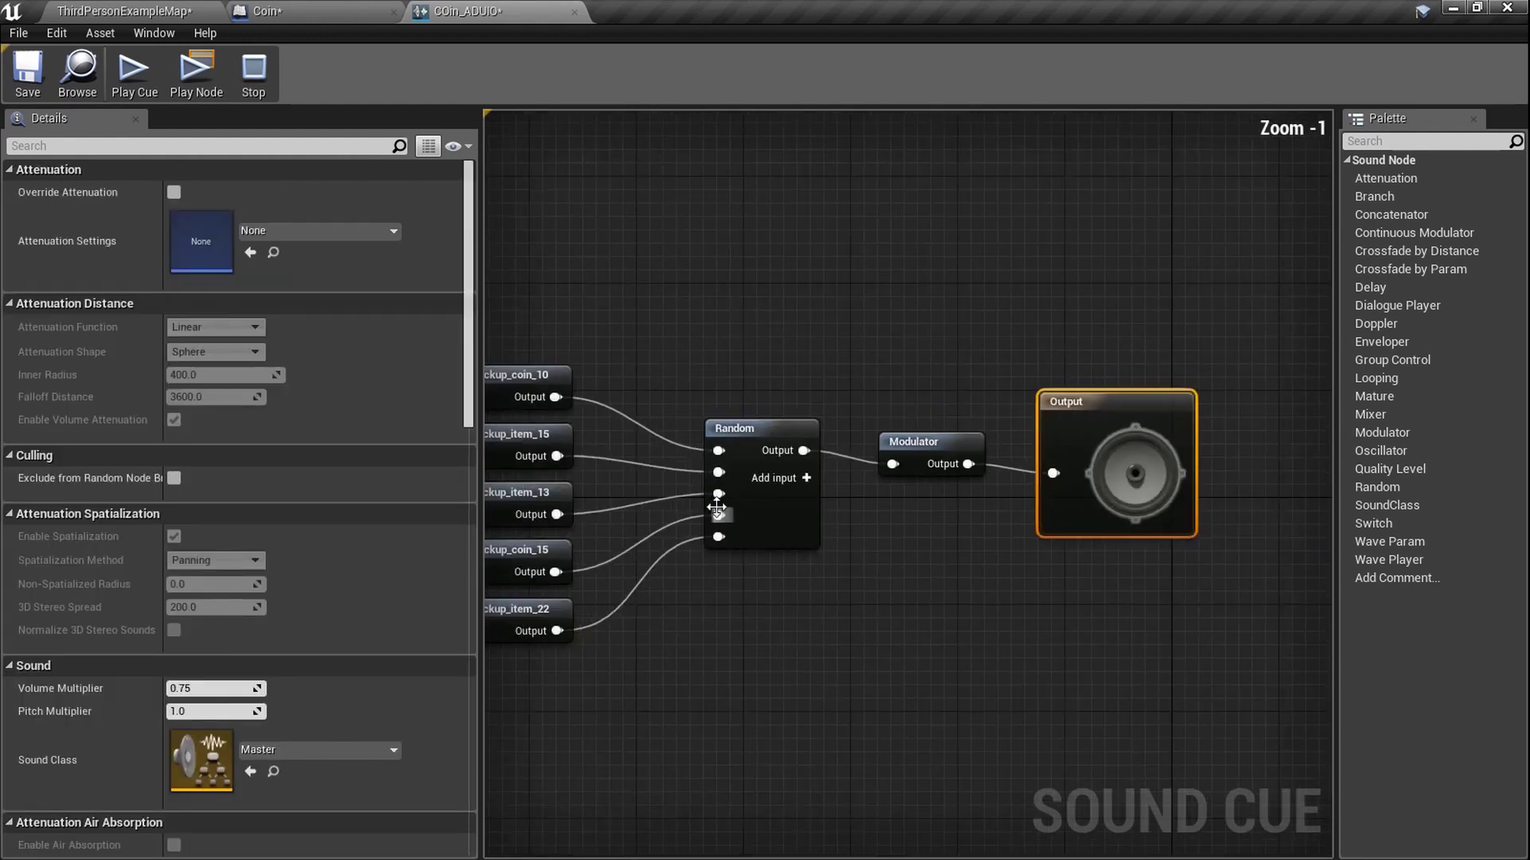
{"action": "left_click", "coordinate": [42, 90]}
{"action": "right_click_drag", "start_coordinate": [1039, 452], "coordinate": [1169, 434]}
{"action": "scroll", "coordinate": [851, 381], "scroll_direction": "down", "scroll_amount": 2}
{"action": "right_click_drag", "start_coordinate": [848, 380], "coordinate": [826, 375]}
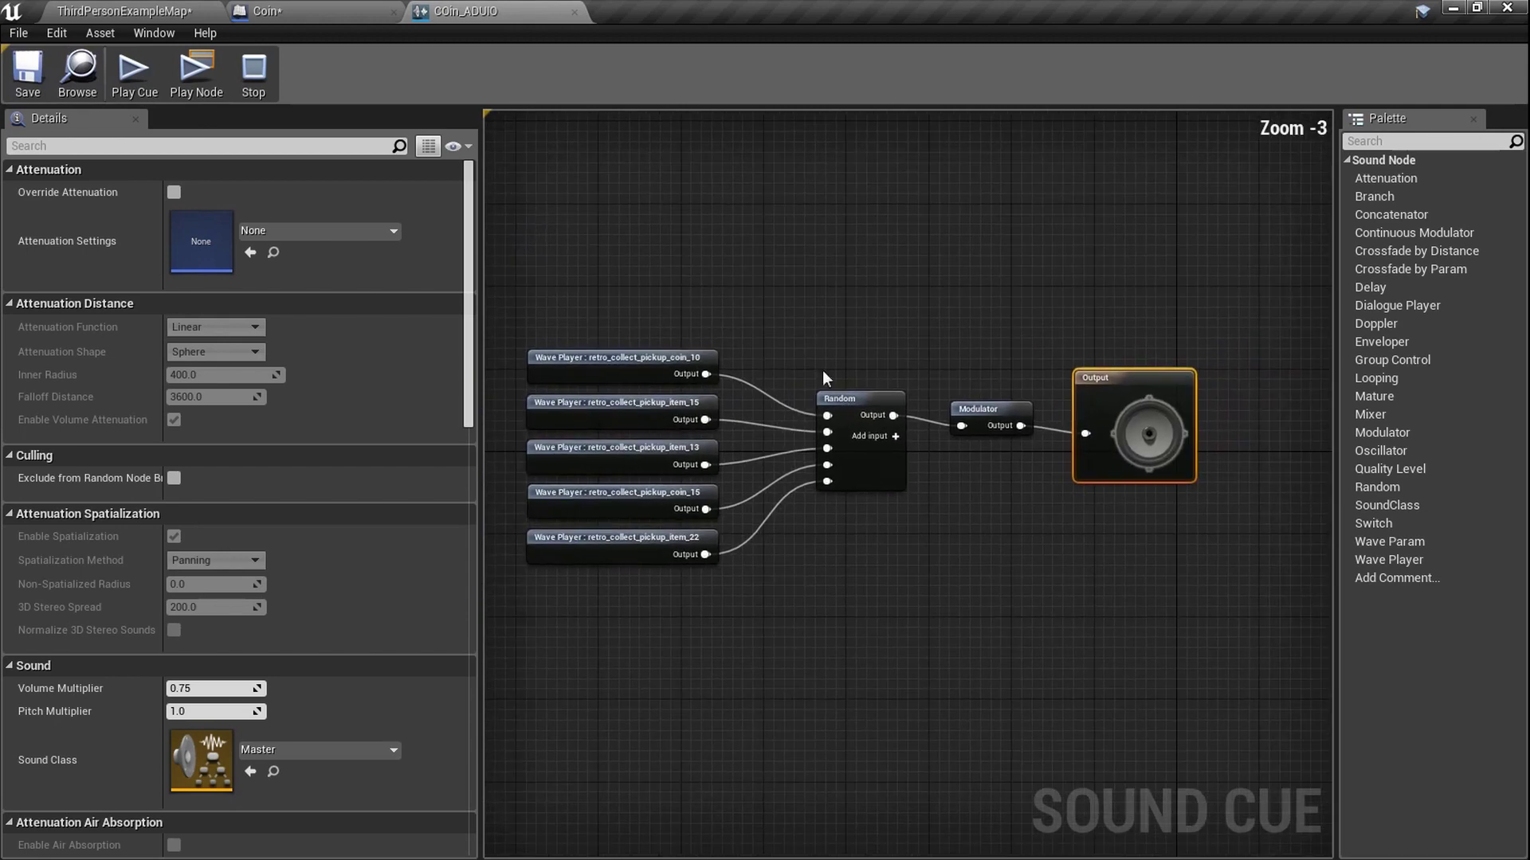
{"action": "left_click", "coordinate": [210, 78]}
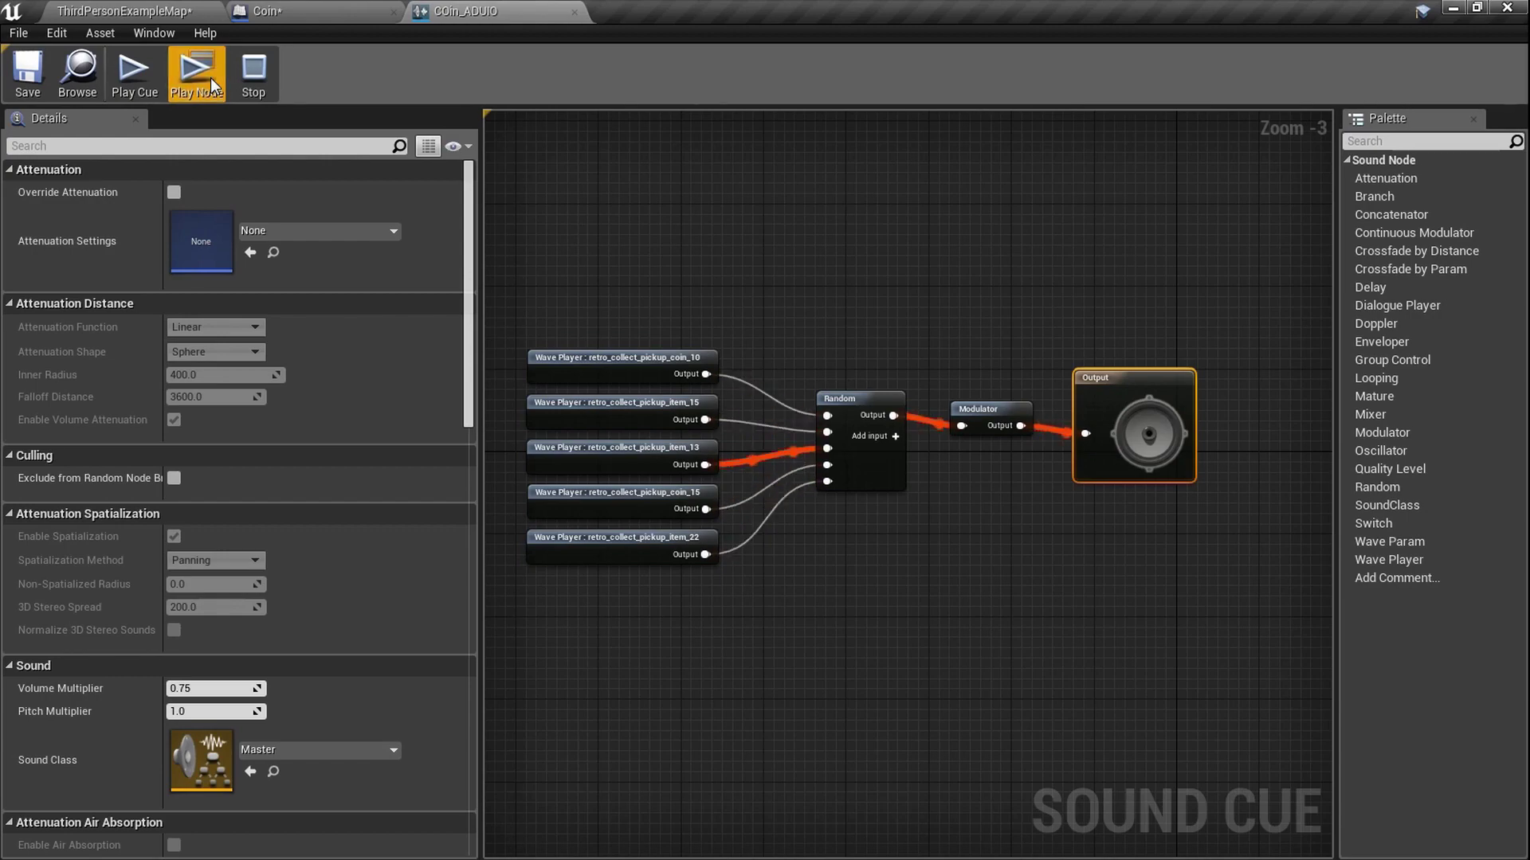
- Examine the sound cue's signal chain from the wave players through Random and the Modulator to the Output
{"action": "scroll", "coordinate": [834, 403], "scroll_direction": "up", "scroll_amount": 8}
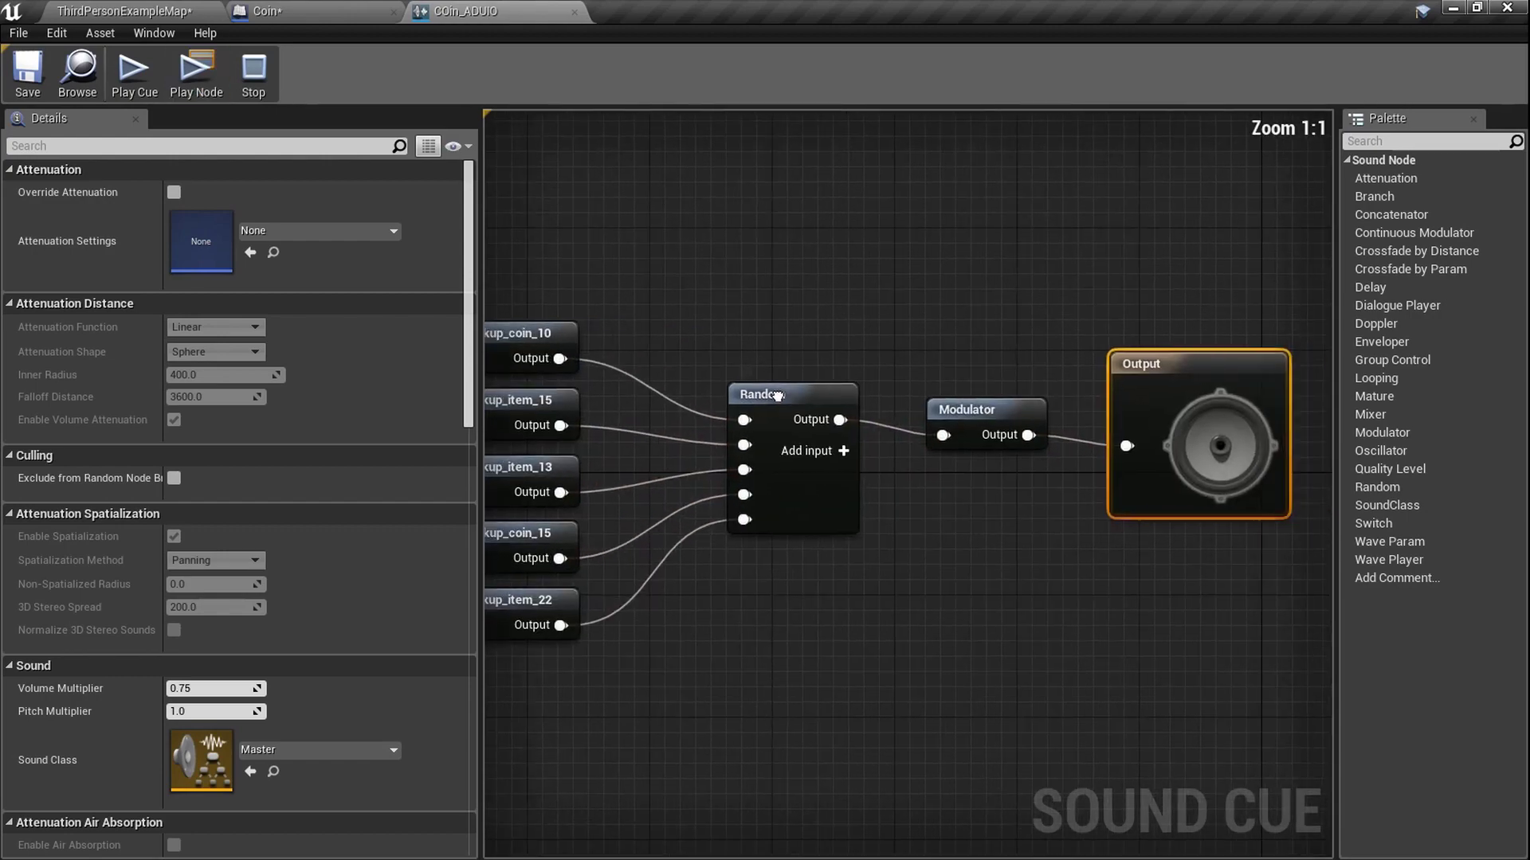
{"action": "scroll", "coordinate": [820, 411], "scroll_direction": "down", "scroll_amount": 6}
{"action": "right_click_drag", "start_coordinate": [874, 402], "coordinate": [881, 388]}
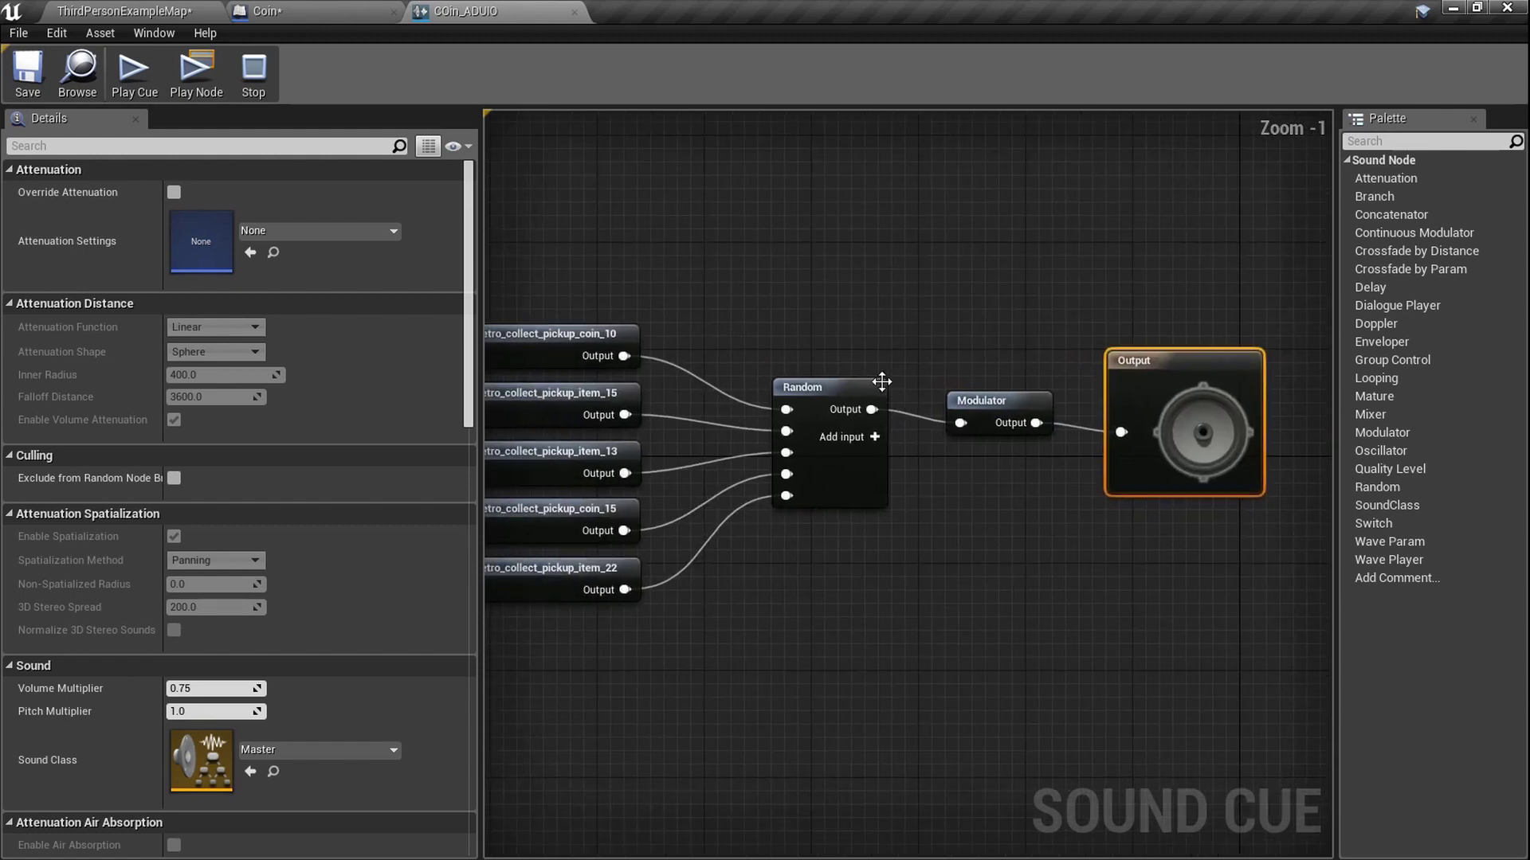
{"action": "scroll", "coordinate": [893, 394], "scroll_direction": "down", "scroll_amount": 3}
{"action": "scroll", "coordinate": [915, 401], "scroll_direction": "up", "scroll_amount": 4}
{"action": "right_click_drag", "start_coordinate": [562, 358], "coordinate": [712, 359]}
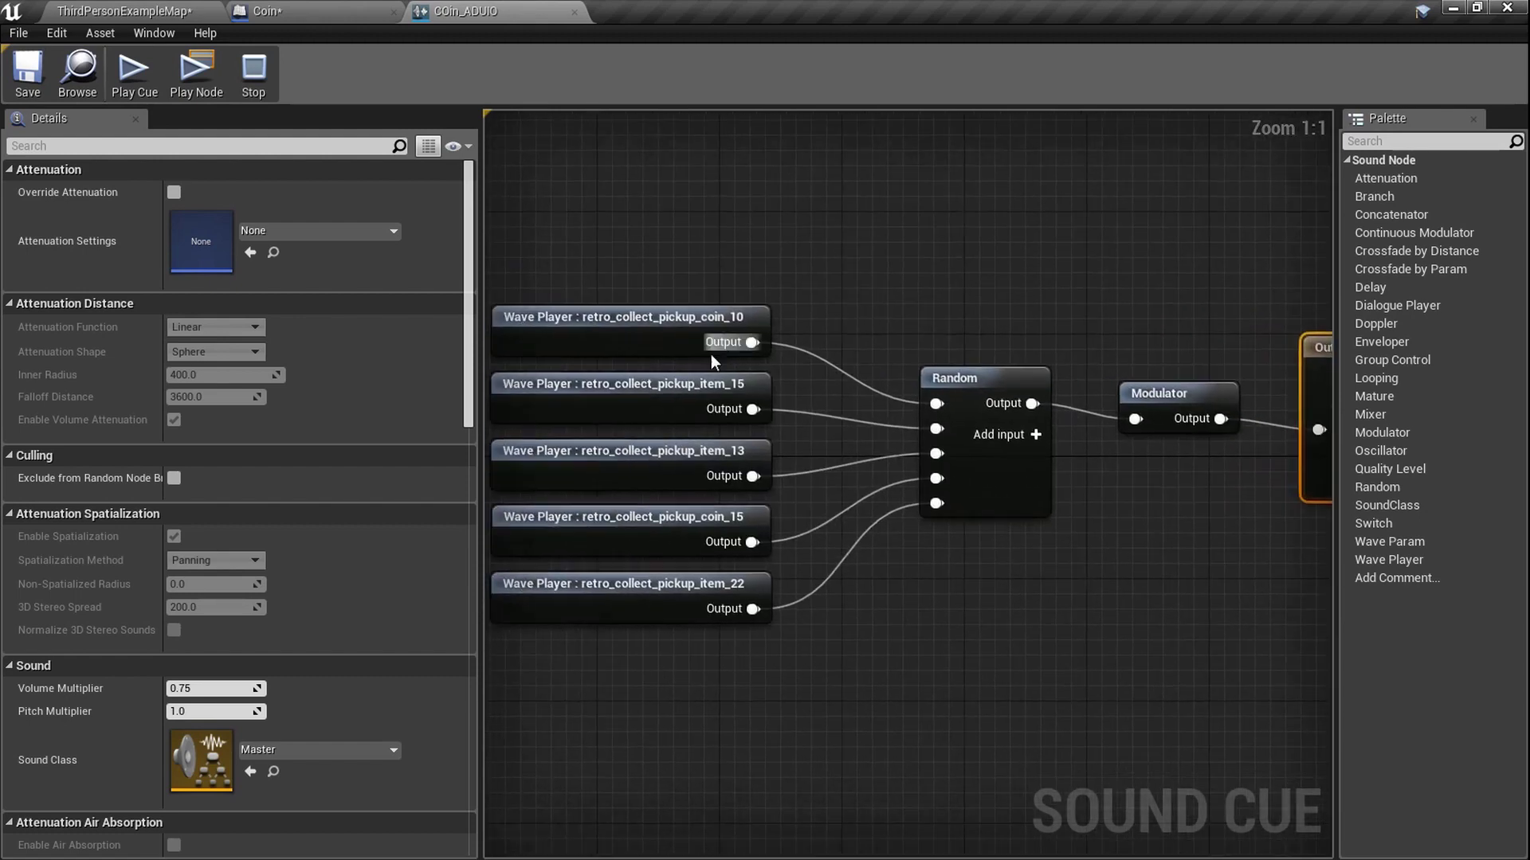
{"action": "right_click_drag", "start_coordinate": [974, 491], "coordinate": [768, 487]}
{"action": "scroll", "coordinate": [828, 426], "scroll_direction": "up", "scroll_amount": 6}
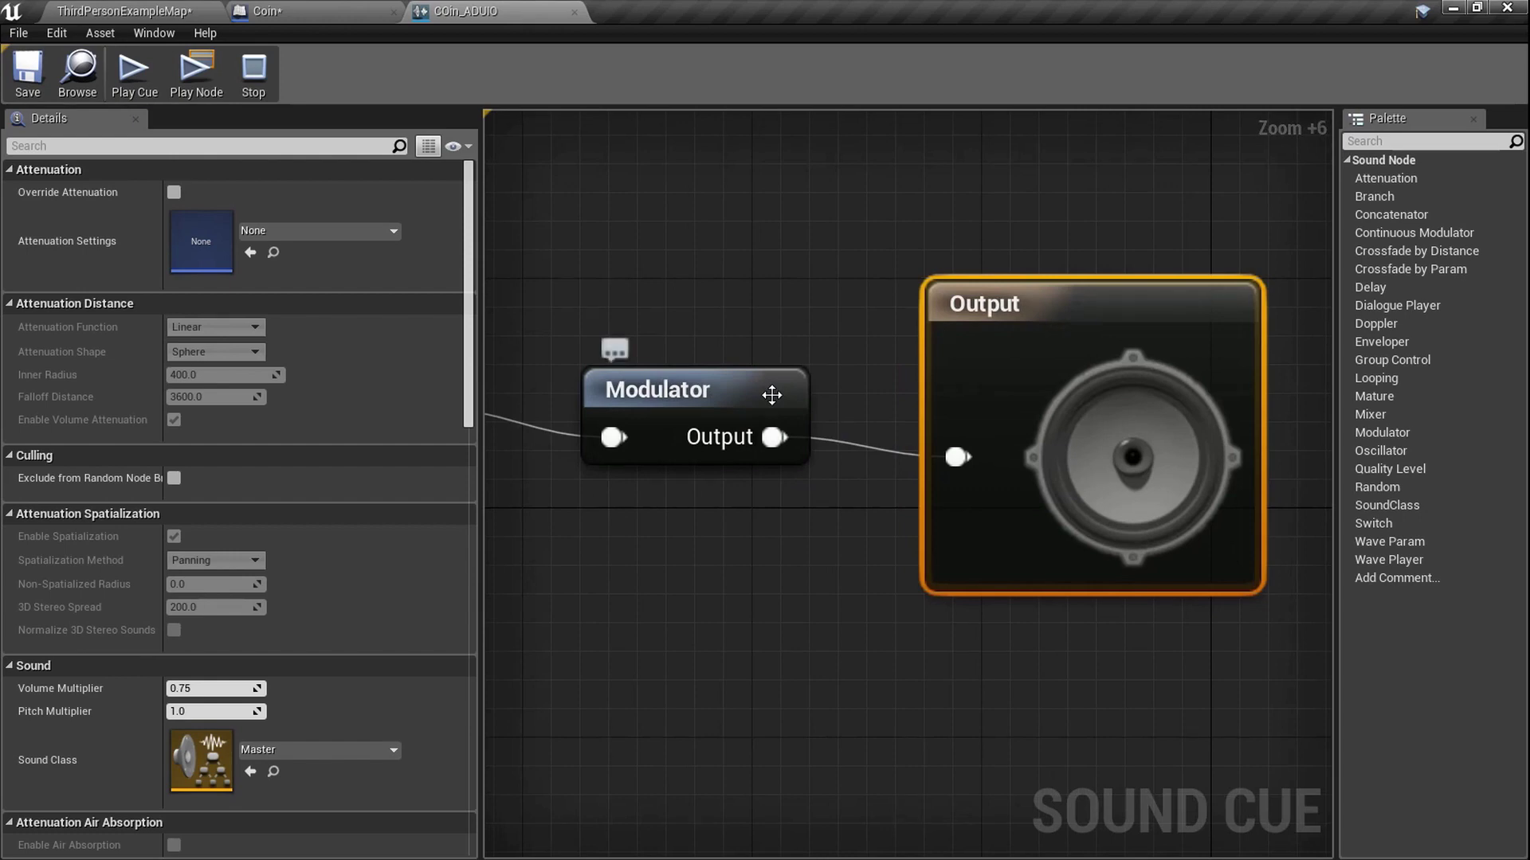
{"action": "scroll", "coordinate": [771, 394], "scroll_direction": "down", "scroll_amount": 7}
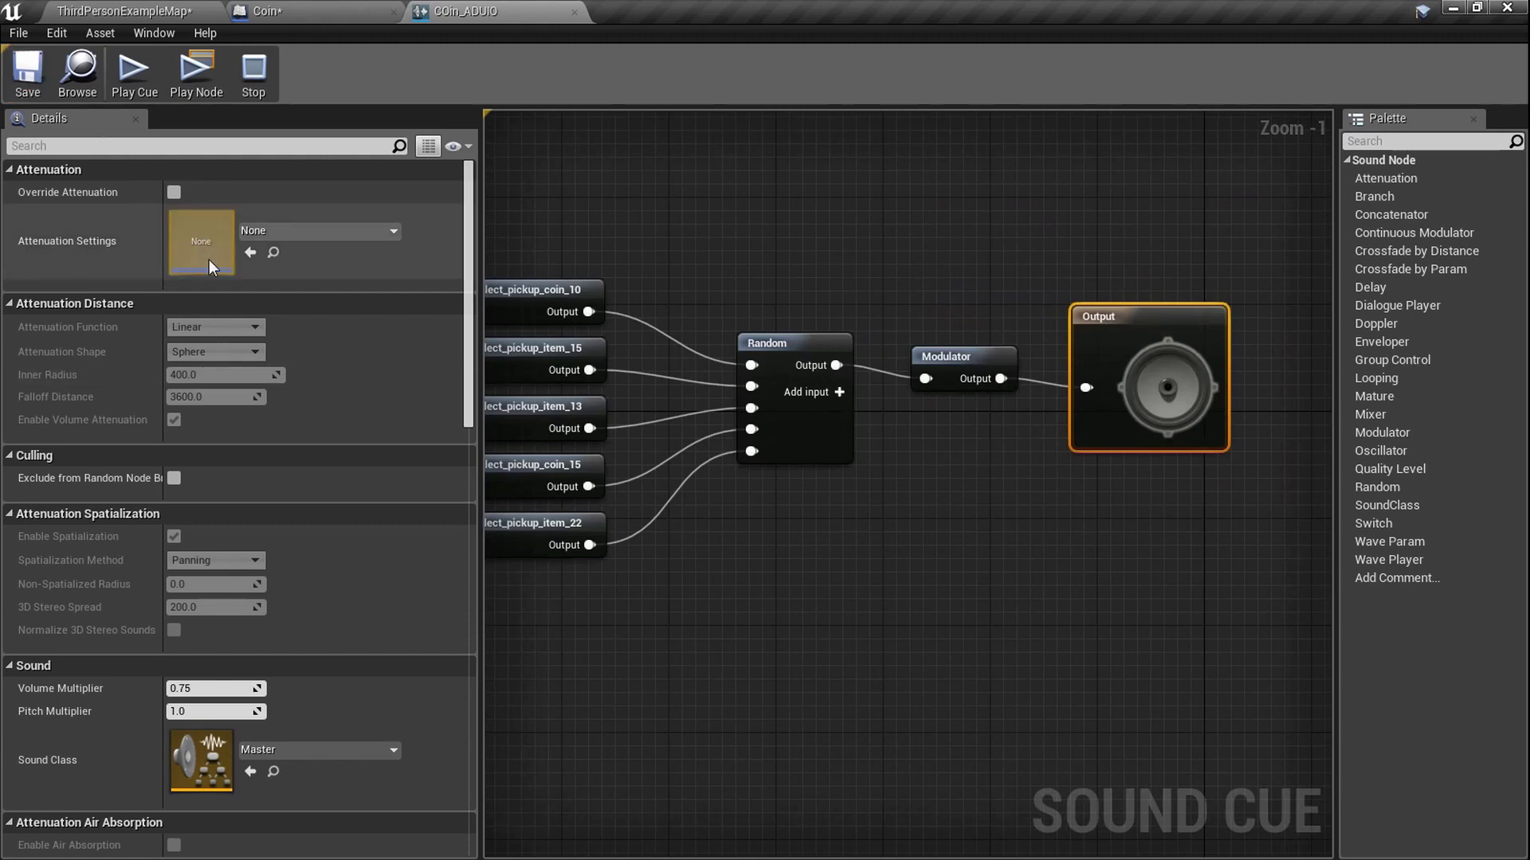
- Switch to the Coin blueprint's Event Graph and locate the DestroyActor node in the overlap logic
{"action": "left_click", "coordinate": [337, 10]}
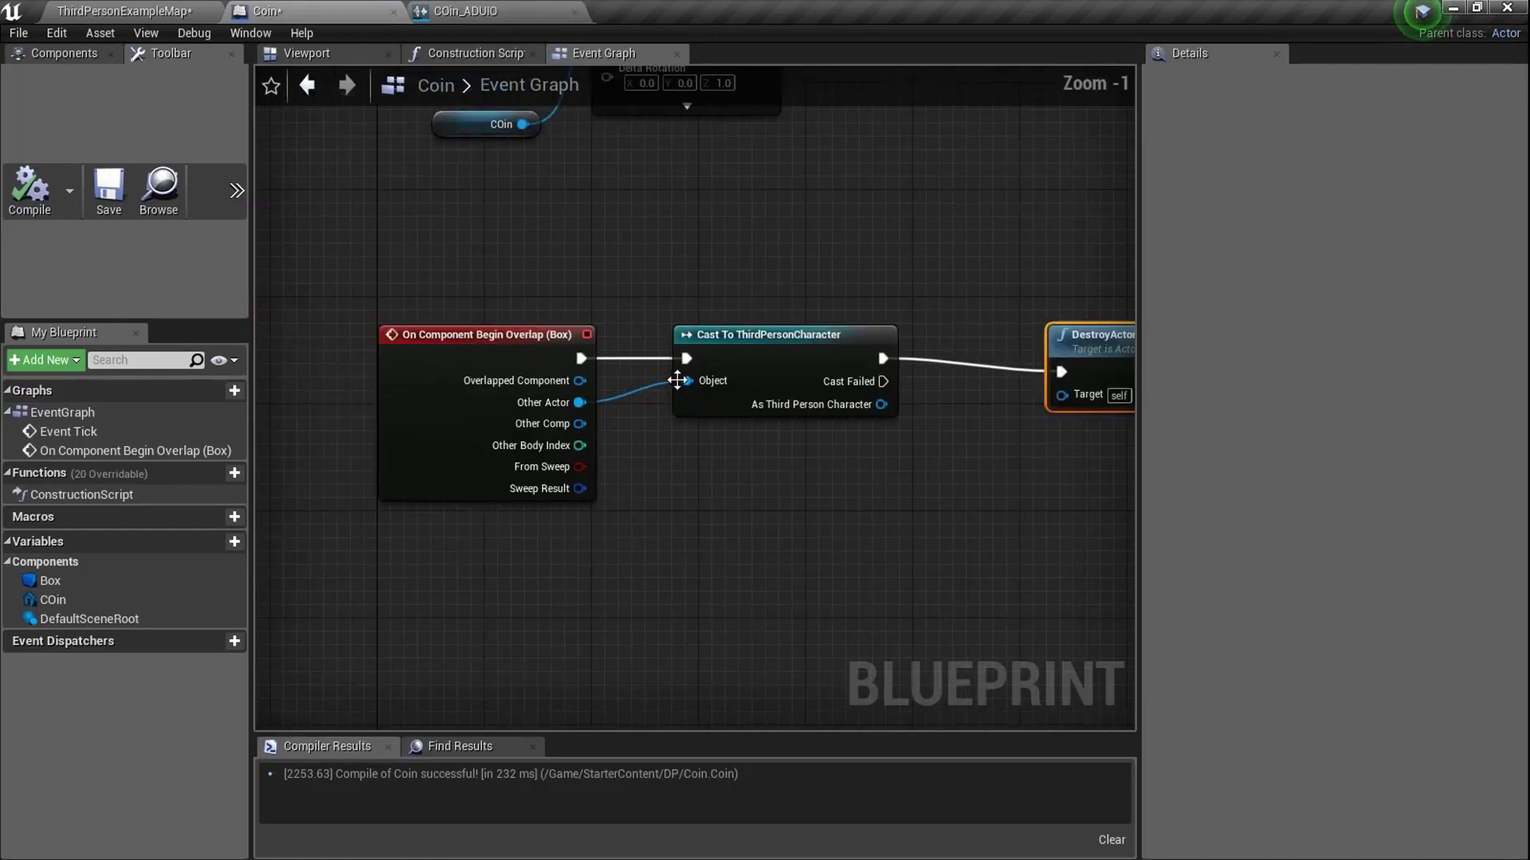
{"action": "scroll", "coordinate": [677, 380], "scroll_direction": "down", "scroll_amount": 5}
{"action": "scroll", "coordinate": [940, 328], "scroll_direction": "up", "scroll_amount": 6}
{"action": "right_click_drag", "start_coordinate": [533, 478], "coordinate": [645, 276]}
{"action": "scroll", "coordinate": [642, 352], "scroll_direction": "up", "scroll_amount": 1, "text": "ctrl"}
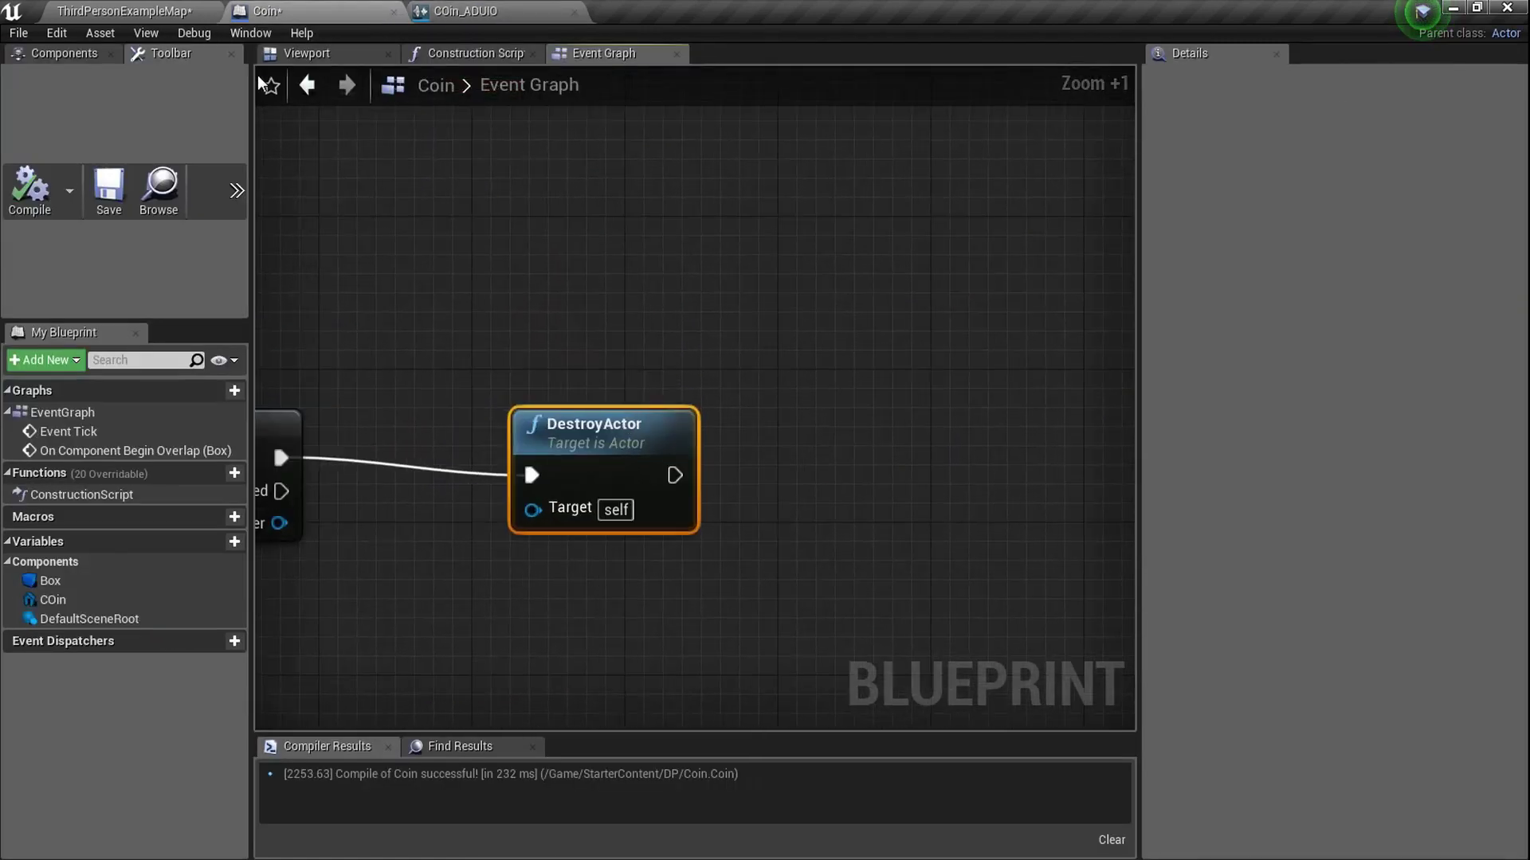
{"action": "left_click", "coordinate": [50, 54]}
{"action": "left_click", "coordinate": [95, 81]}
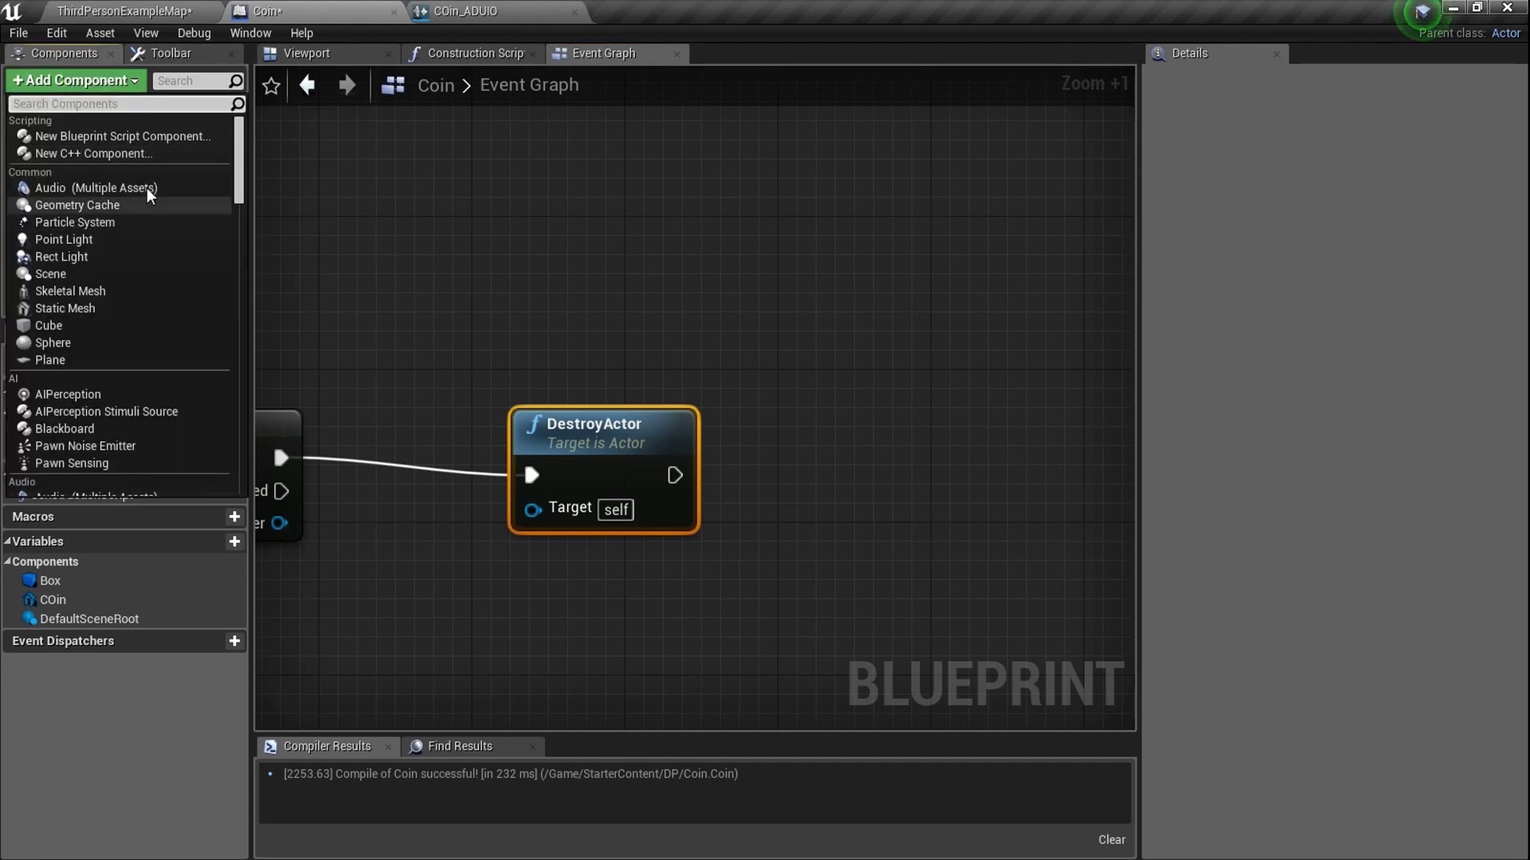
{"action": "left_click", "coordinate": [519, 265]}
{"action": "scroll", "coordinate": [557, 278], "scroll_direction": "down", "scroll_amount": 3}
{"action": "scroll", "coordinate": [636, 377], "scroll_direction": "up", "scroll_amount": 5}
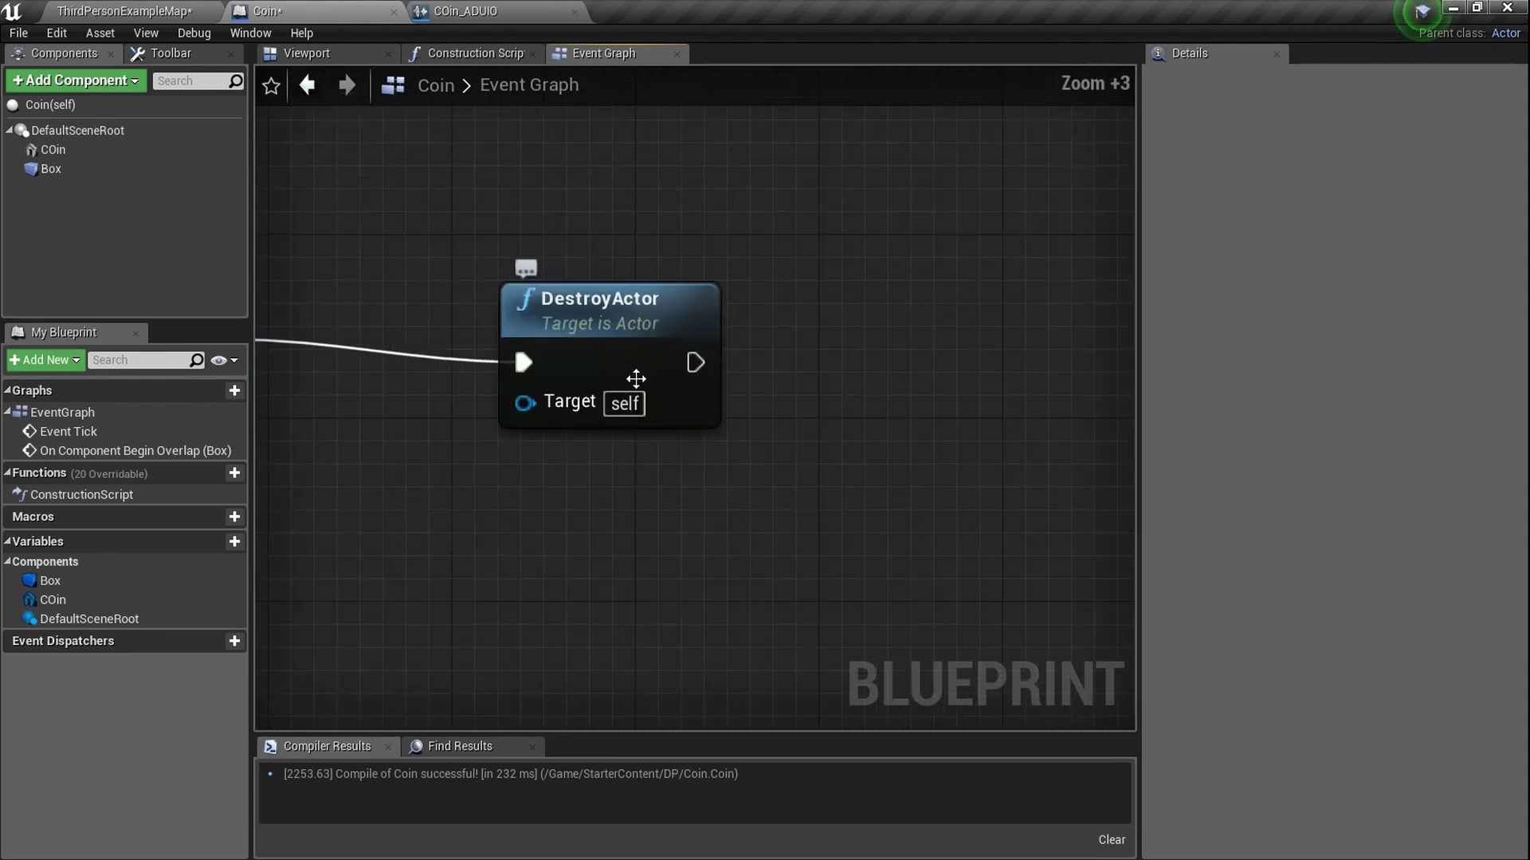
- Move the DestroyActor node away from Cast To ThirdPersonCharacter to make room for another node
{"action": "left_click_drag", "start_coordinate": [636, 377], "coordinate": [972, 318]}
{"action": "scroll", "coordinate": [760, 327], "scroll_direction": "down", "scroll_amount": 3}
{"action": "scroll", "coordinate": [876, 321], "scroll_direction": "up", "scroll_amount": 5}
{"action": "right_click_drag", "start_coordinate": [799, 321], "coordinate": [988, 382]}
{"action": "scroll", "coordinate": [497, 344], "scroll_direction": "down", "scroll_amount": 1}
{"action": "scroll", "coordinate": [497, 344], "scroll_direction": "down", "scroll_amount": 3}
{"action": "scroll", "coordinate": [717, 366], "scroll_direction": "up", "scroll_amount": 6}
{"action": "scroll", "coordinate": [693, 390], "scroll_direction": "down", "scroll_amount": 5}
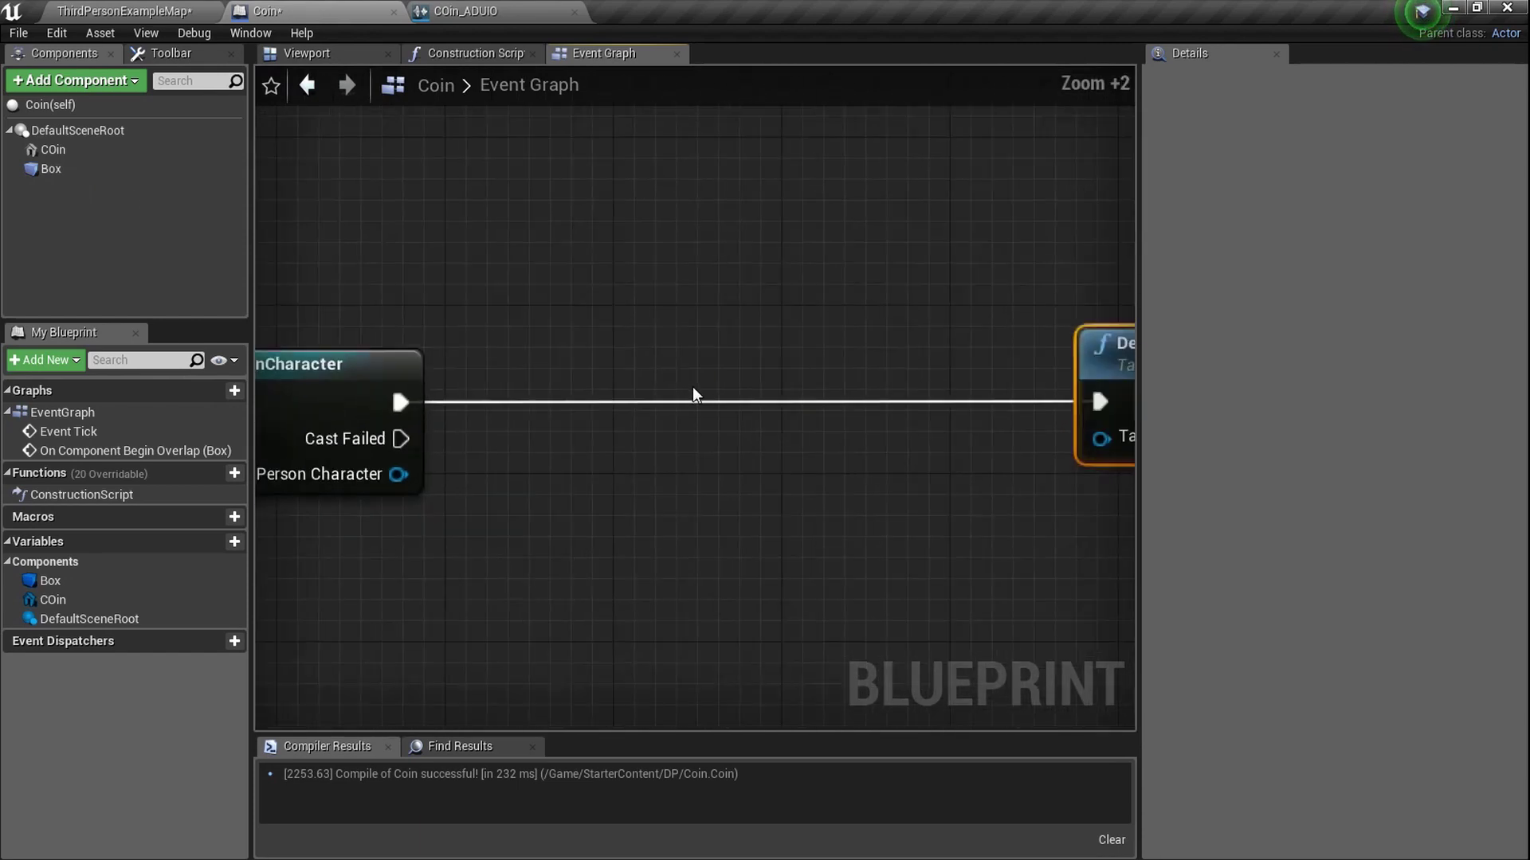
- Add a Play Sound at Location node and wire its execution between Cast To ThirdPersonCharacter and DestroyActor
{"action": "right_click", "coordinate": [648, 388]}
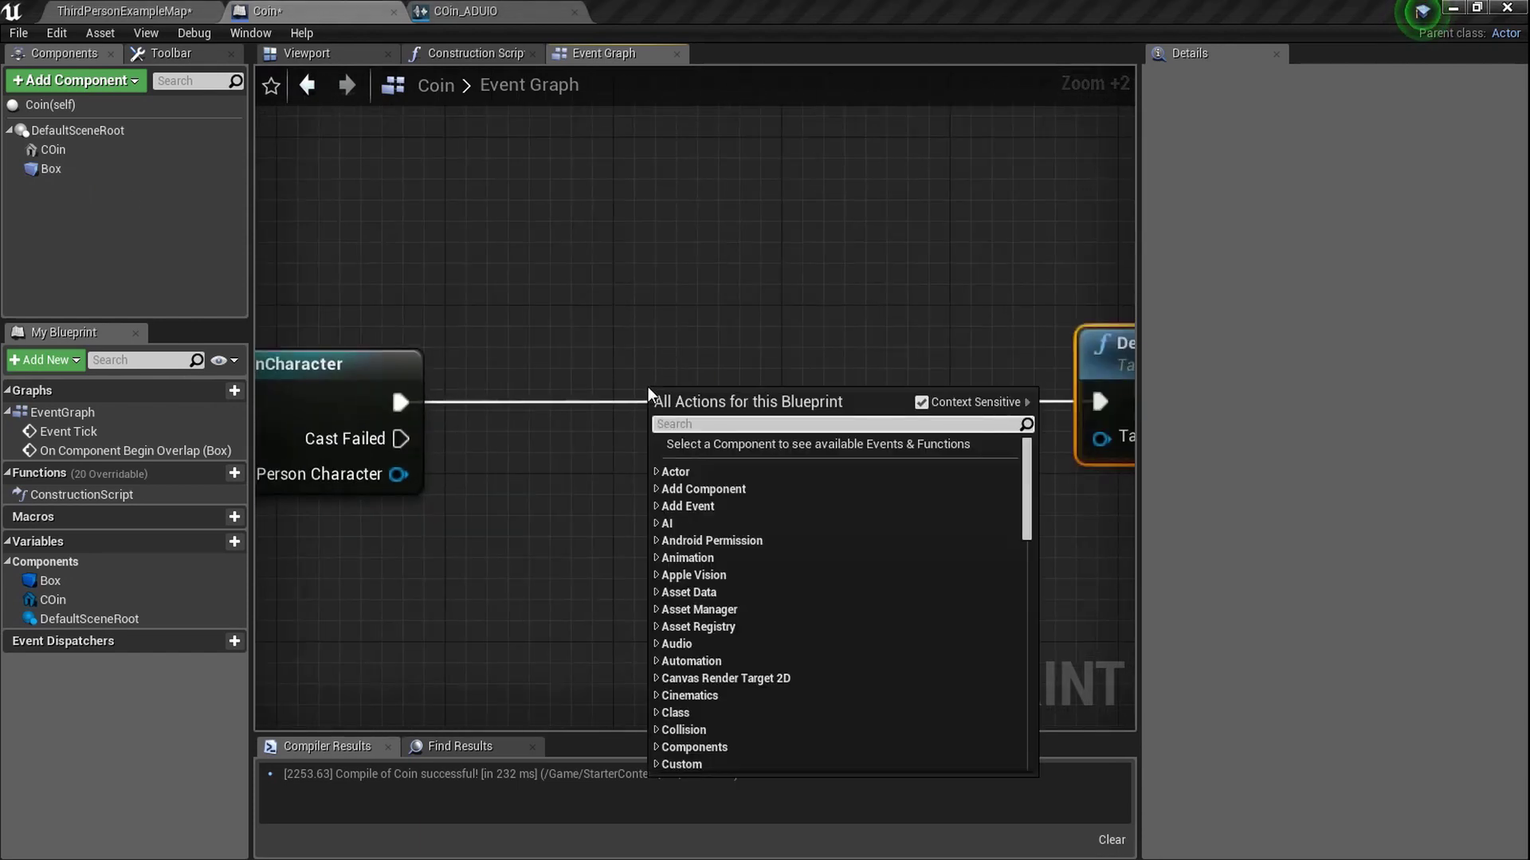
{"action": "type", "text": "plays"}
{"action": "key", "text": "Return"}
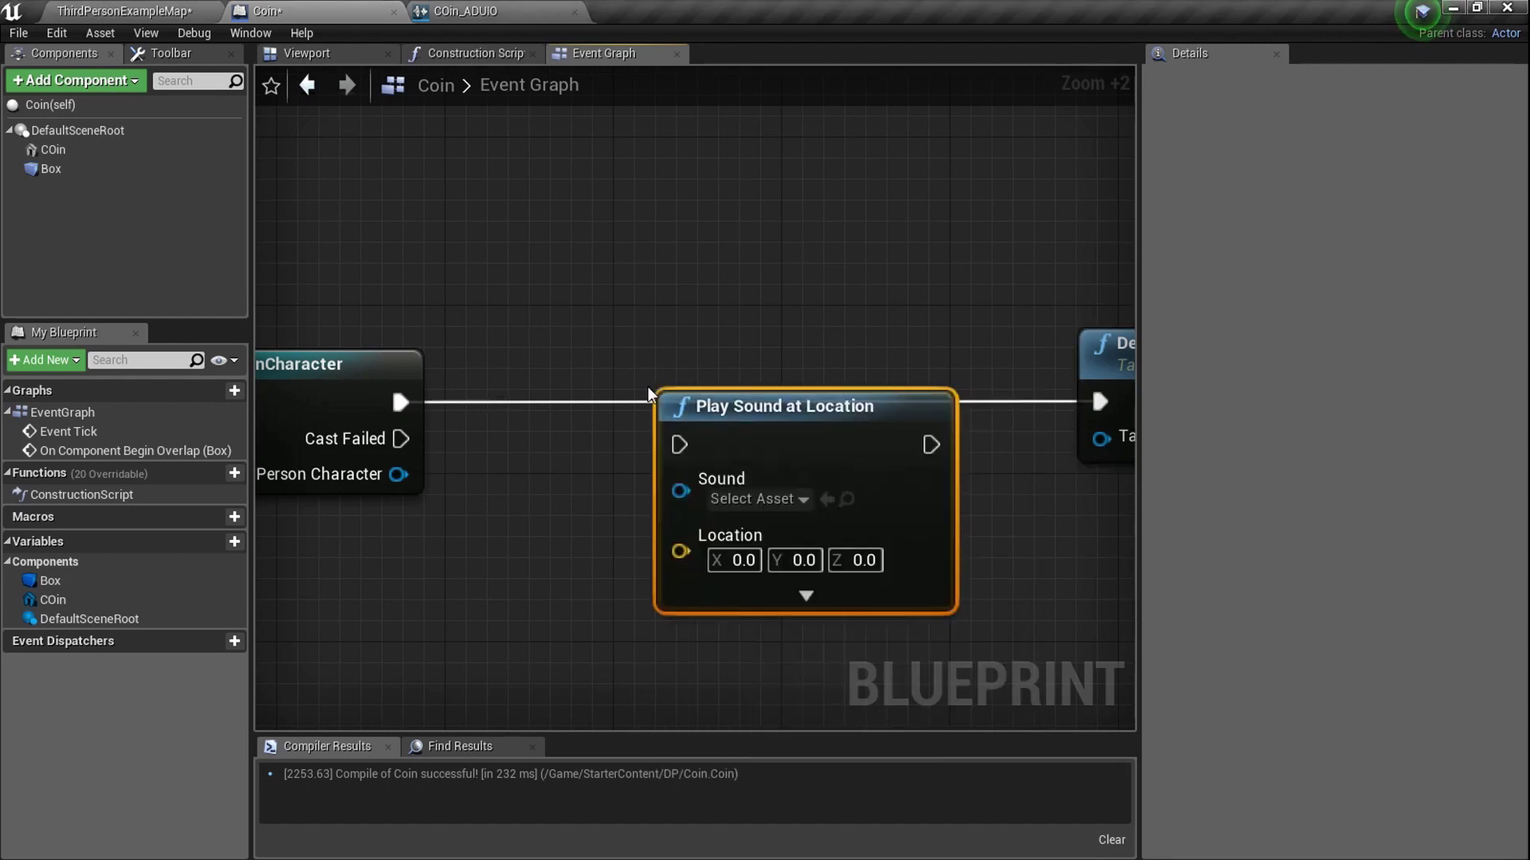
{"action": "left_click", "coordinate": [399, 404], "text": "alt"}
{"action": "left_click_drag", "start_coordinate": [399, 404], "coordinate": [658, 423]}
{"action": "left_click_drag", "start_coordinate": [909, 424], "coordinate": [711, 405]}
- Expand the Play Sound at Location node's advanced options, look them over, and collapse them
{"action": "right_click_drag", "start_coordinate": [442, 474], "coordinate": [723, 309]}
{"action": "scroll", "coordinate": [757, 413], "scroll_direction": "up", "scroll_amount": 4}
{"action": "left_click", "coordinate": [695, 551]}
{"action": "scroll", "coordinate": [709, 474], "scroll_direction": "down", "scroll_amount": 5}
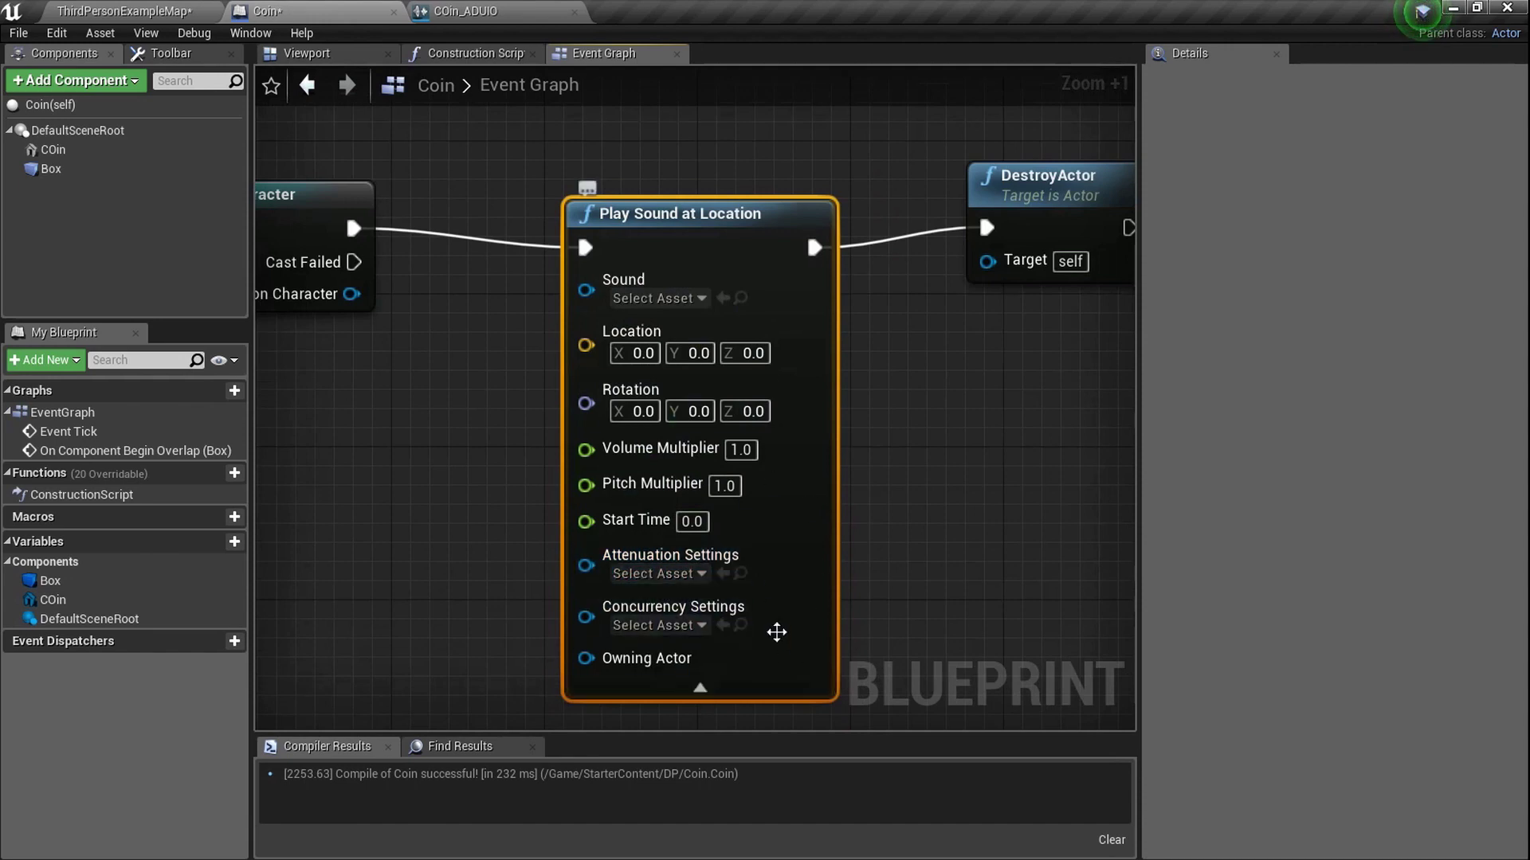
{"action": "left_click", "coordinate": [701, 689]}
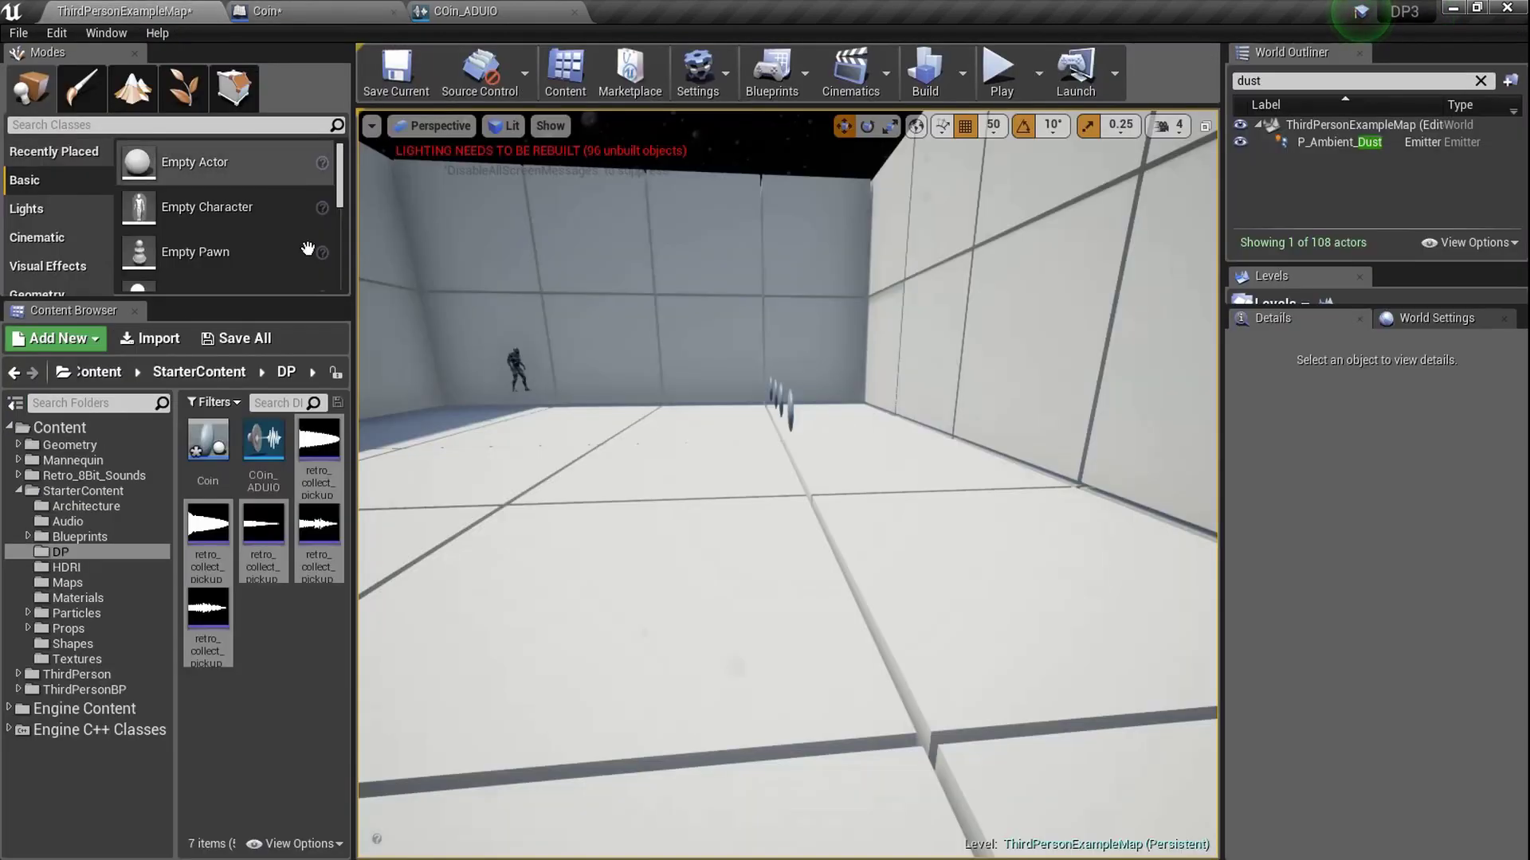
- Select the COin_ADUIO cue in the level editor's DP folder and assign it as the Play Sound at Location node's Sound
{"action": "left_click", "coordinate": [268, 455]}
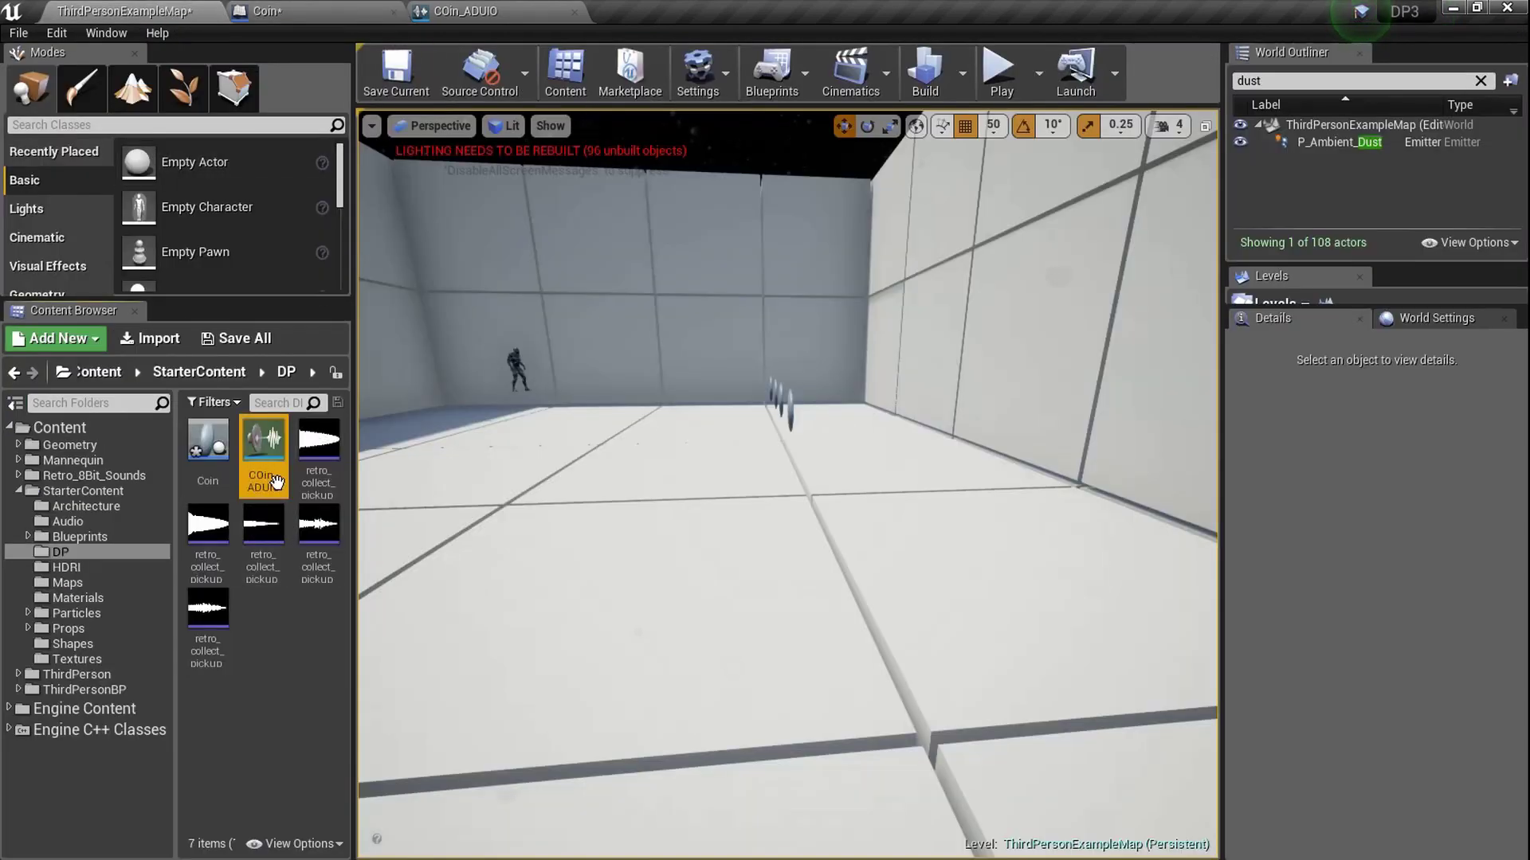
{"action": "left_click", "coordinate": [329, 7]}
{"action": "left_click", "coordinate": [720, 297]}
- Add a GetActorLocation node feeding the Location input of Play Sound at Location and place it just below that node
{"action": "scroll", "coordinate": [690, 309], "scroll_direction": "up", "scroll_amount": 6}
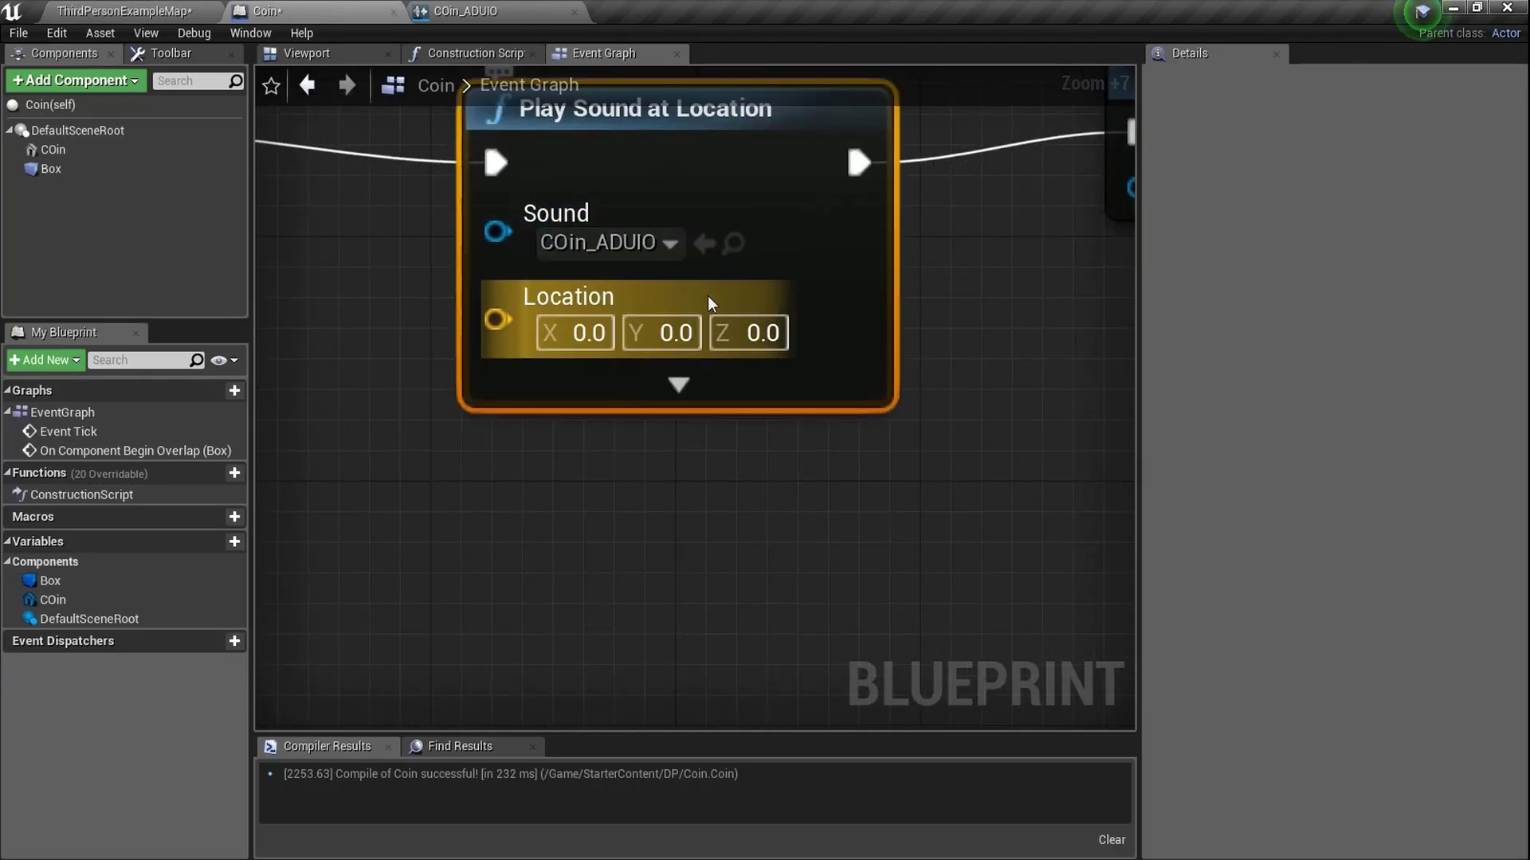
{"action": "left_click_drag", "start_coordinate": [496, 320], "coordinate": [696, 573]}
{"action": "type", "text": "getact9r"}
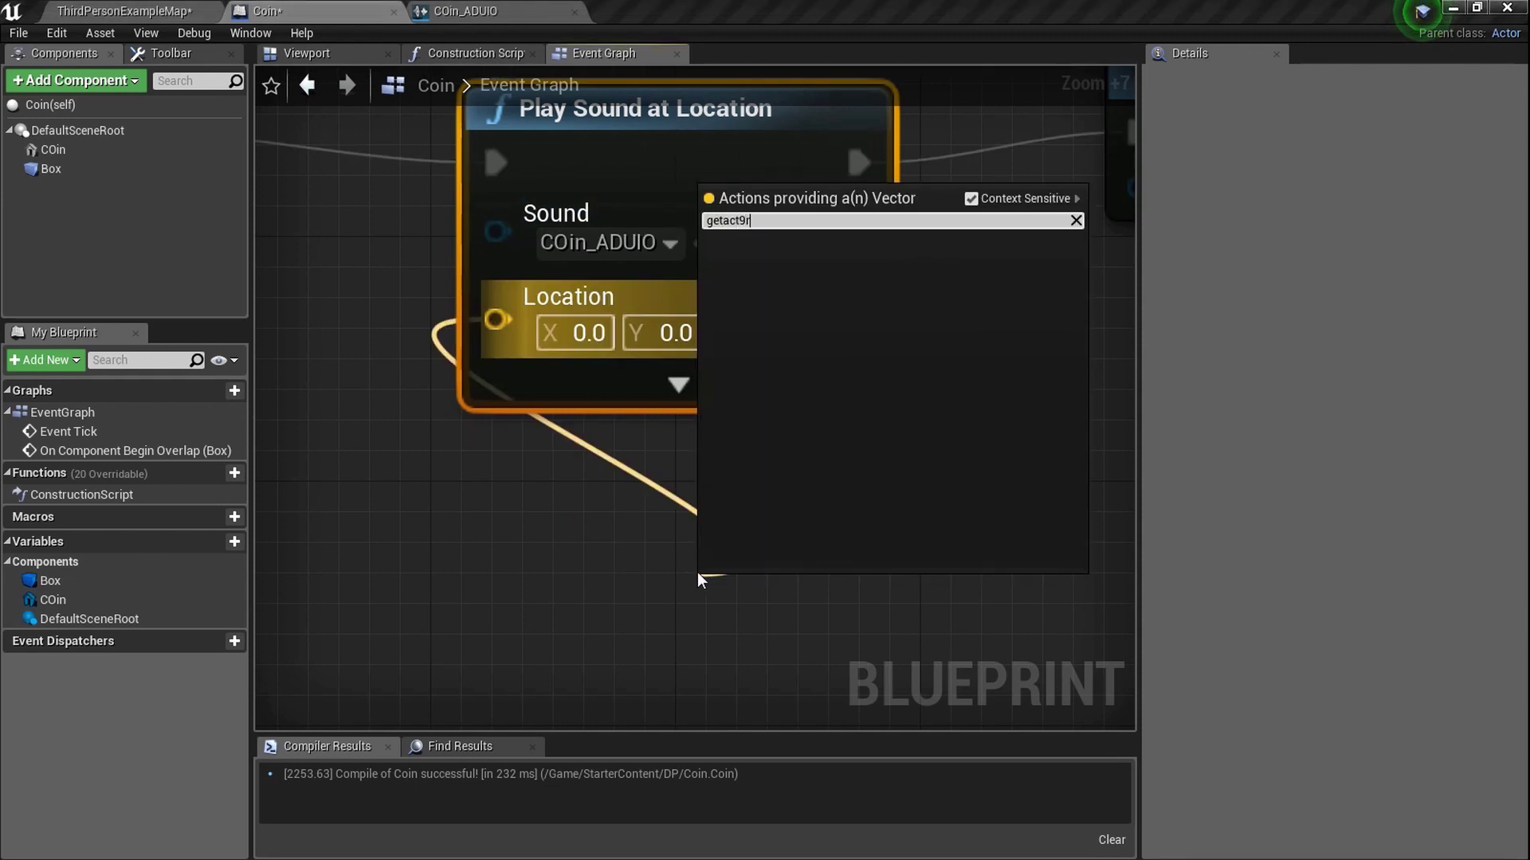
{"action": "key", "text": "BackSpace"}
{"action": "key", "text": "Down"}
{"action": "key", "text": "Return"}
{"action": "left_click_drag", "start_coordinate": [936, 623], "coordinate": [695, 504]}
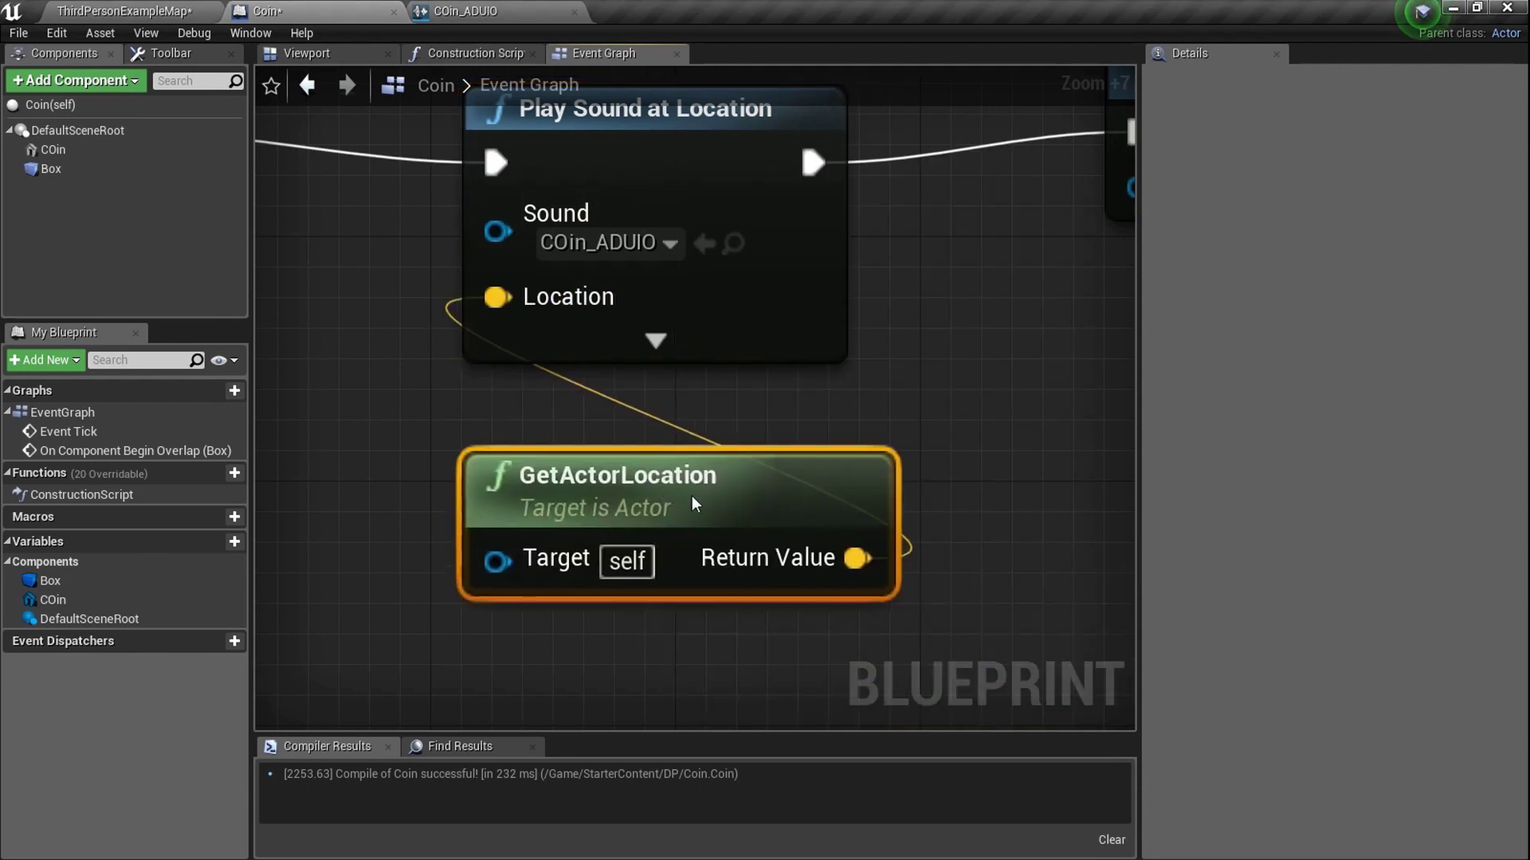
- Return to the ThirdPersonExampleMap level and duplicate the row of four coins, placing the copies as a parallel row at X -1300
{"action": "scroll", "coordinate": [695, 503], "scroll_direction": "down", "scroll_amount": 4}
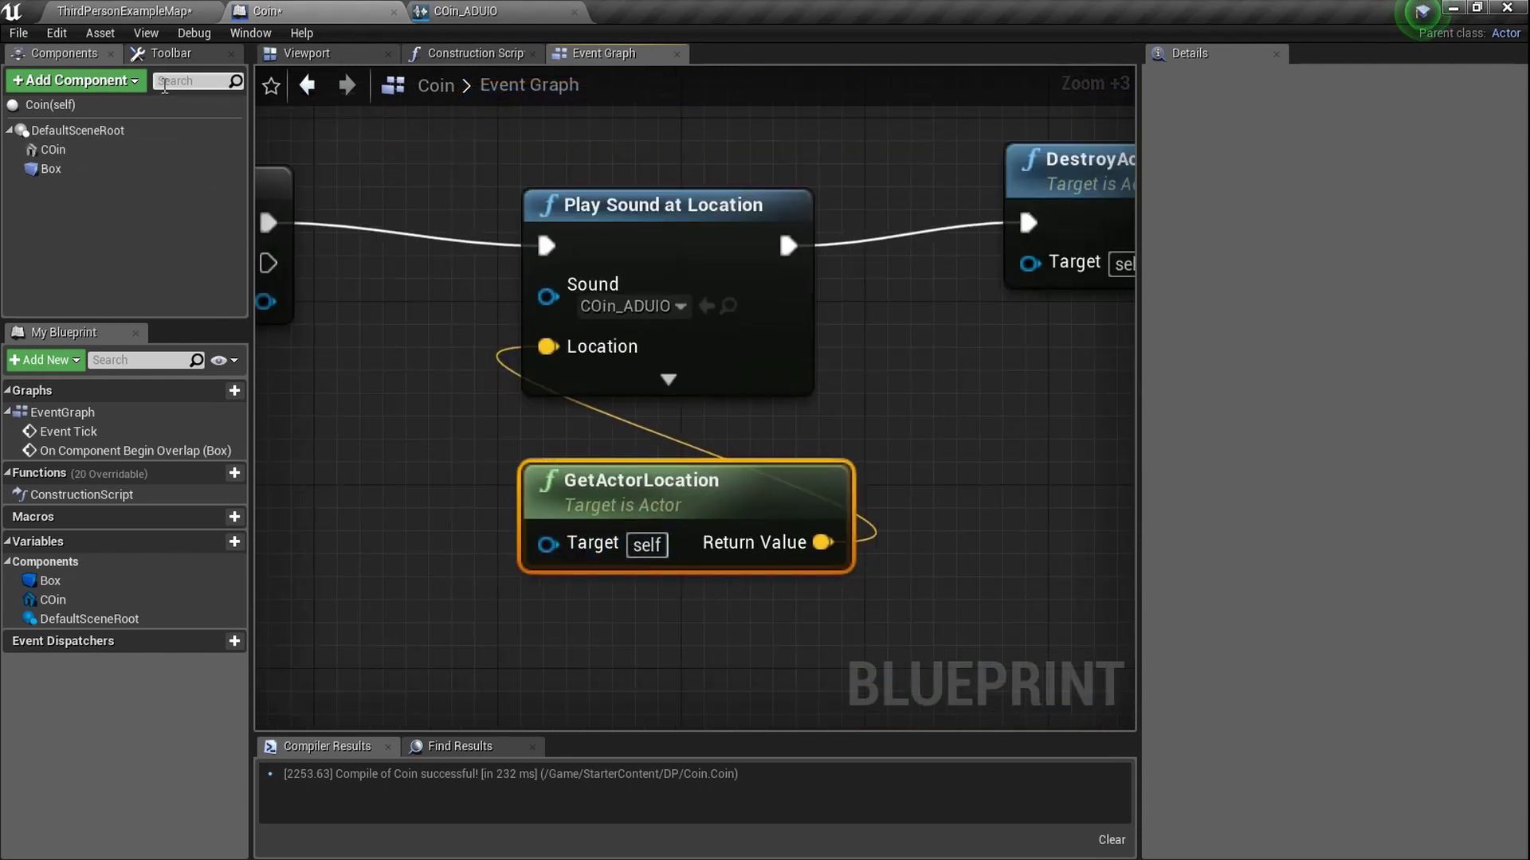
{"action": "left_click", "coordinate": [170, 52]}
{"action": "left_click", "coordinate": [153, 11]}
{"action": "right_click_drag", "start_coordinate": [733, 412], "coordinate": [900, 454]}
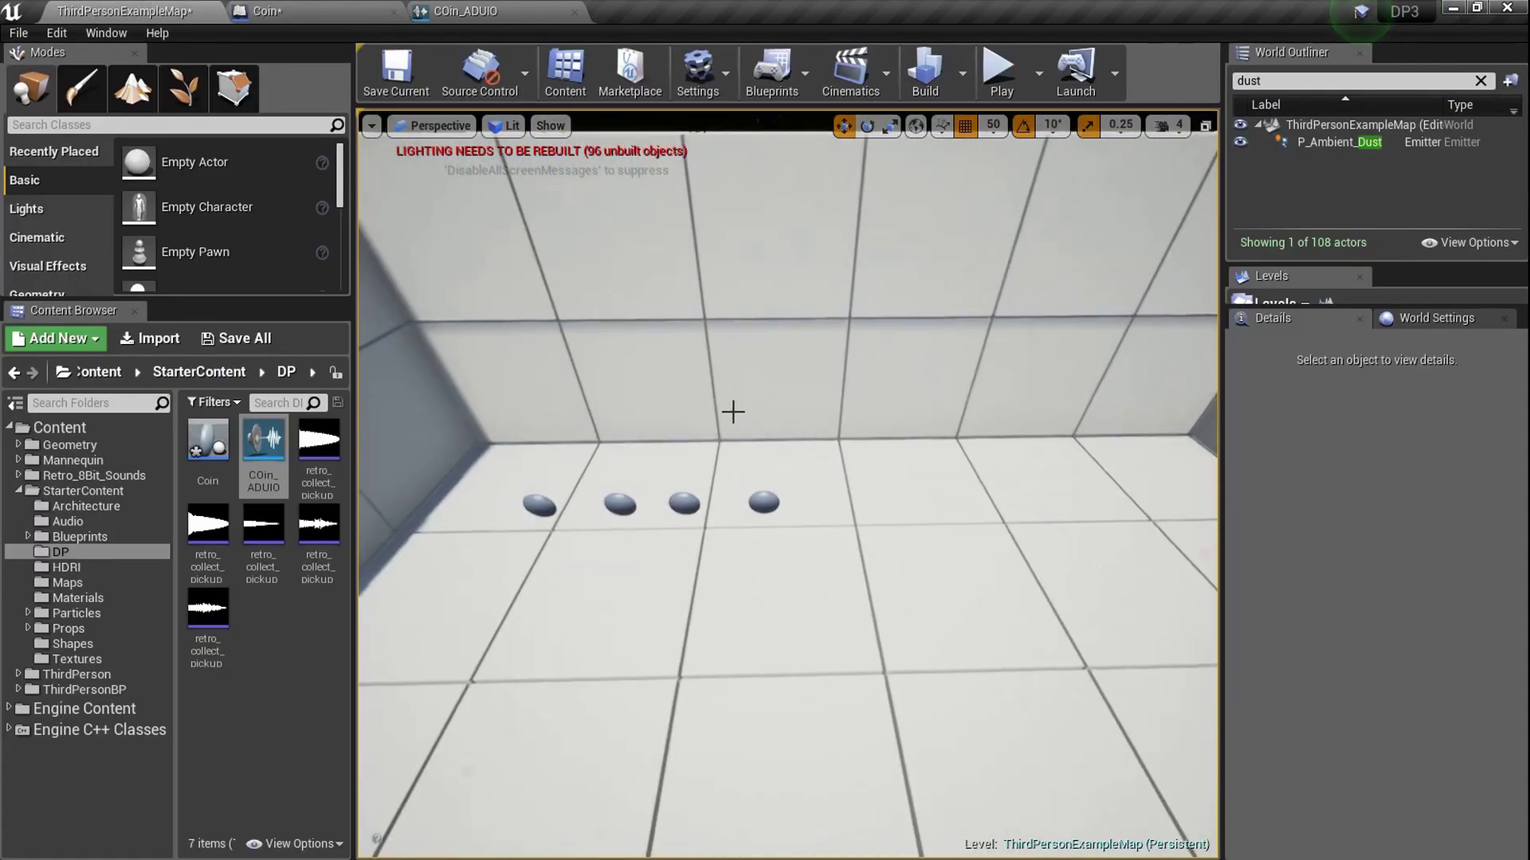
{"action": "left_click", "coordinate": [763, 502]}
{"action": "left_click", "coordinate": [685, 503], "text": "ctrl"}
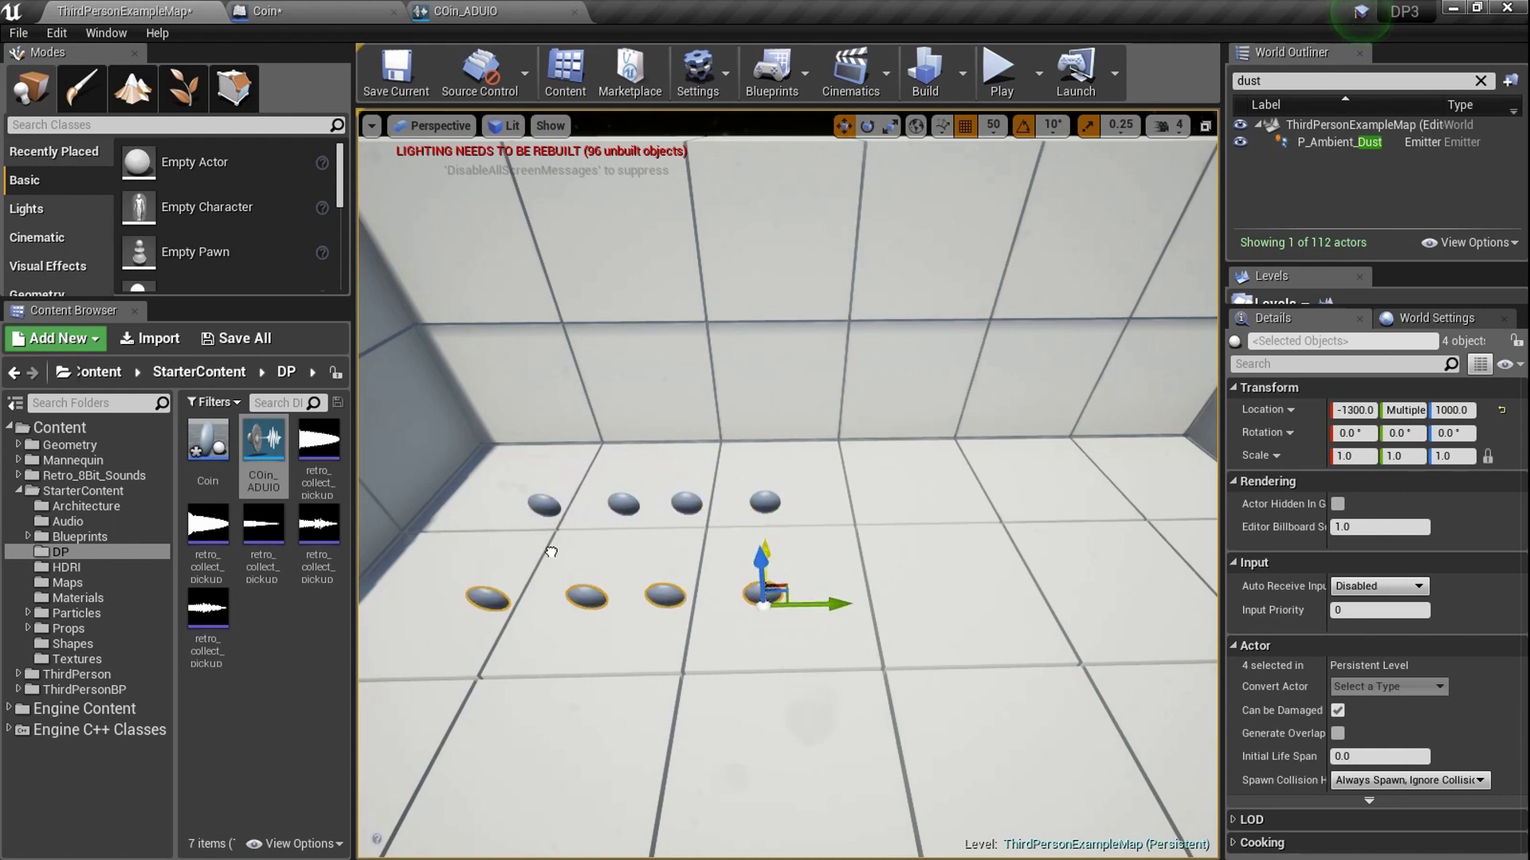
- Duplicate groups of four coins three more times and spread the copies across the floor, giving 20 coins altogether
{"action": "right_click_drag", "start_coordinate": [917, 552], "coordinate": [1056, 566]}
{"action": "left_click_drag", "start_coordinate": [1059, 548], "coordinate": [944, 520], "text": "shift"}
{"action": "left_click_drag", "start_coordinate": [931, 649], "coordinate": [948, 709]}
{"action": "right_click_drag", "start_coordinate": [949, 709], "coordinate": [950, 659]}
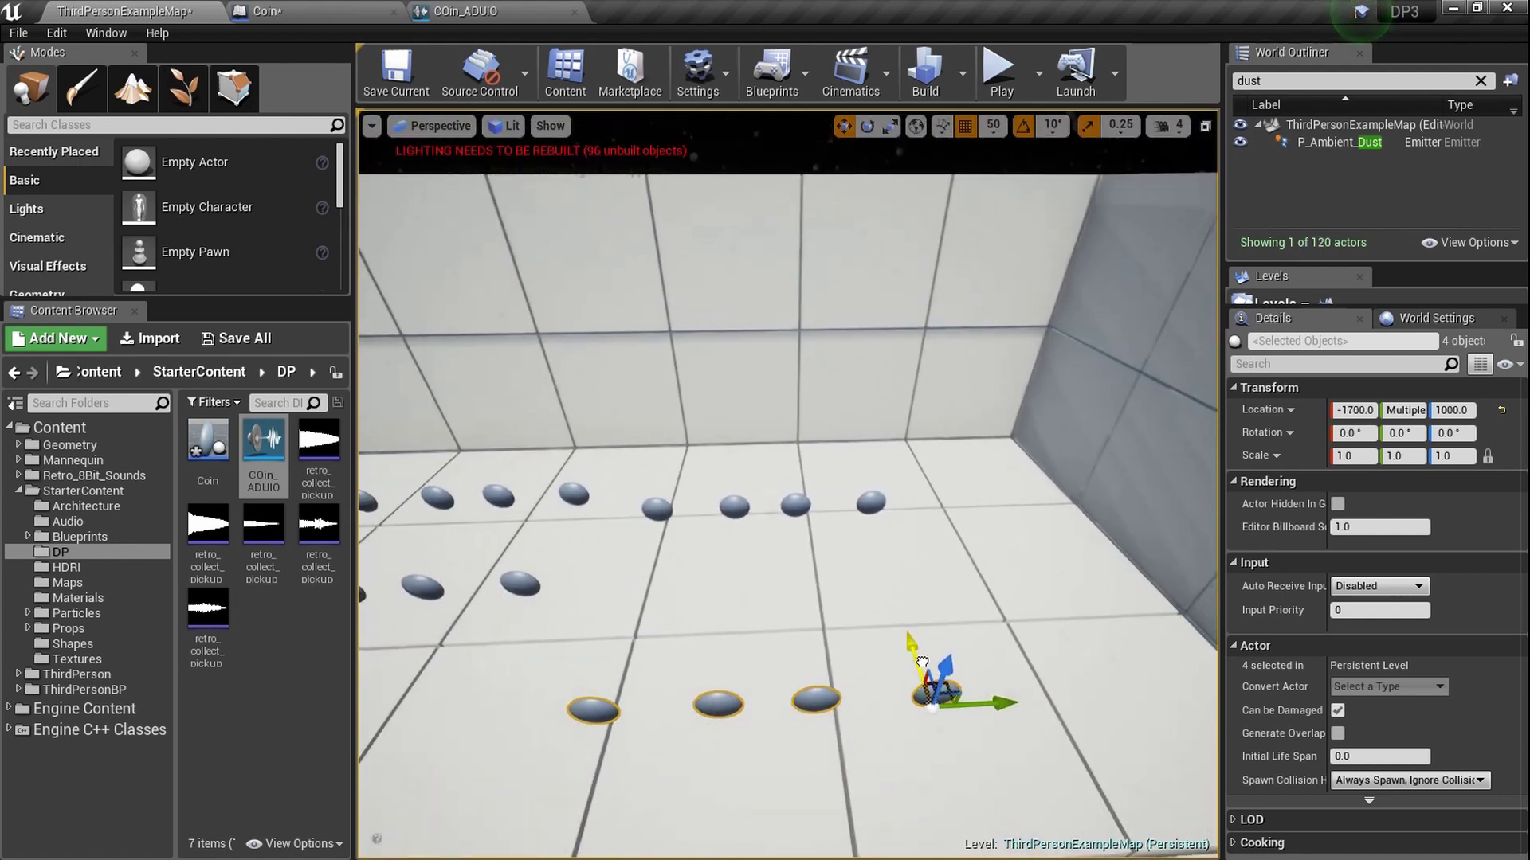
{"action": "left_click_drag", "start_coordinate": [1008, 639], "coordinate": [1111, 642]}
{"action": "right_click_drag", "start_coordinate": [1112, 641], "coordinate": [794, 615]}
- Play-test the level in a full-screen viewport, running the character through the coins to check the pickup sound and coin removal
{"action": "key", "text": "F11"}
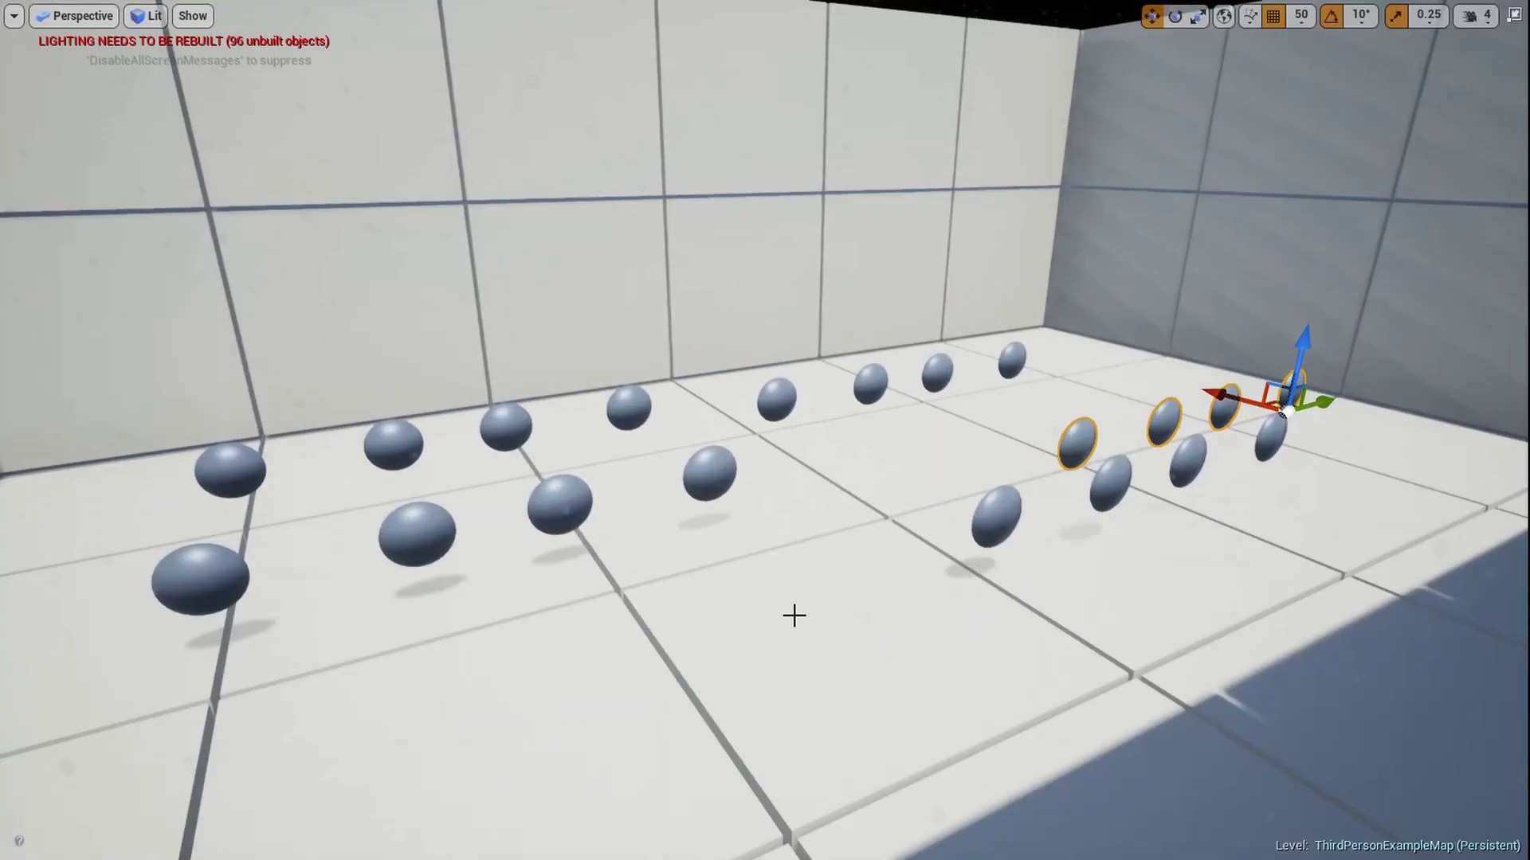
{"action": "key", "text": "alt+p"}
{"action": "left_click", "coordinate": [794, 615]}
{"action": "key", "text": "w"}
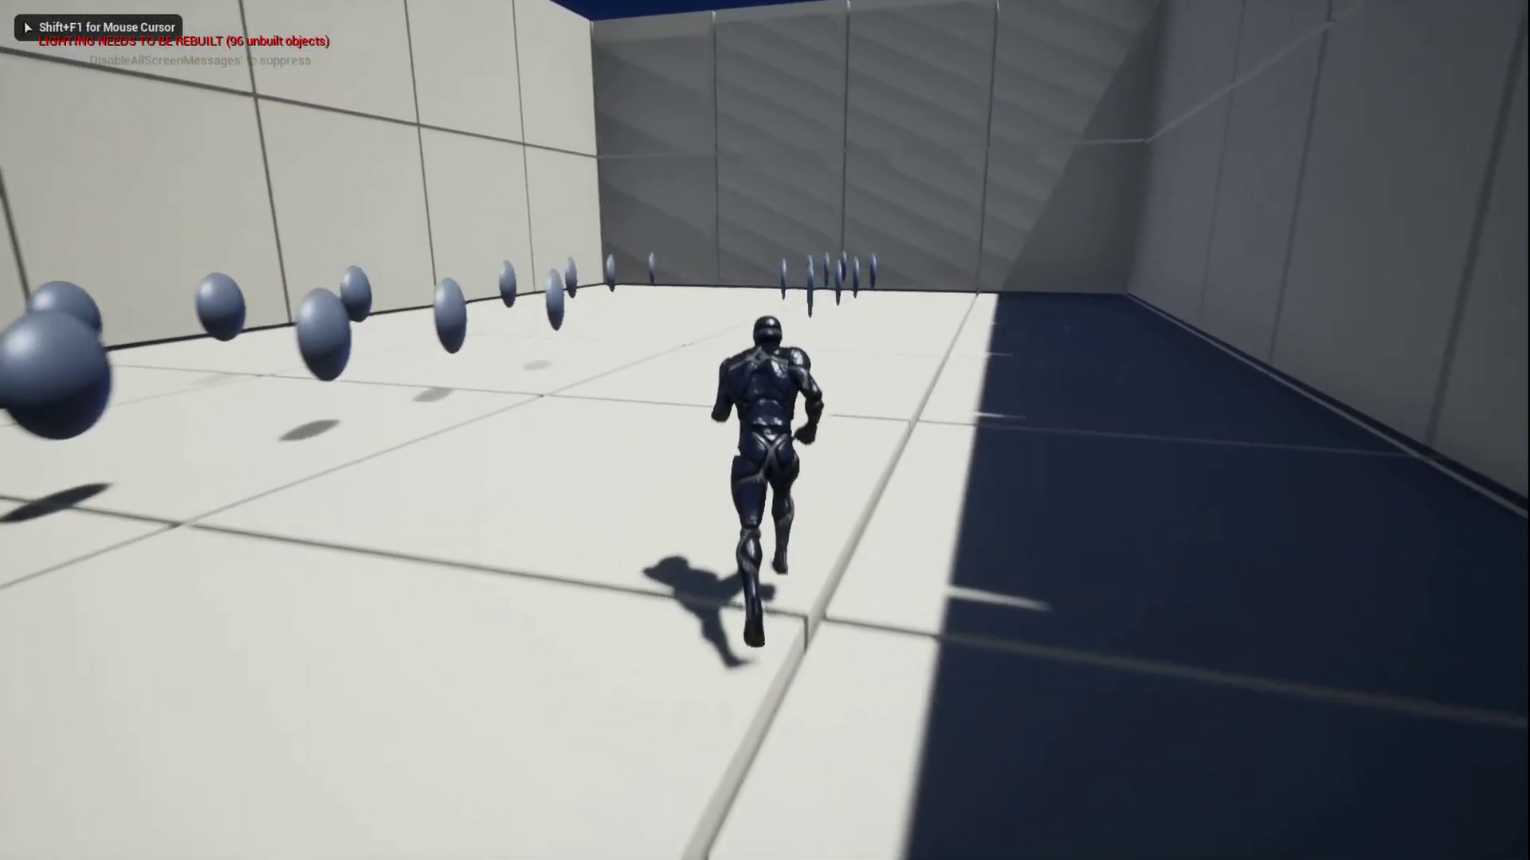
{"action": "key", "text": "d"}
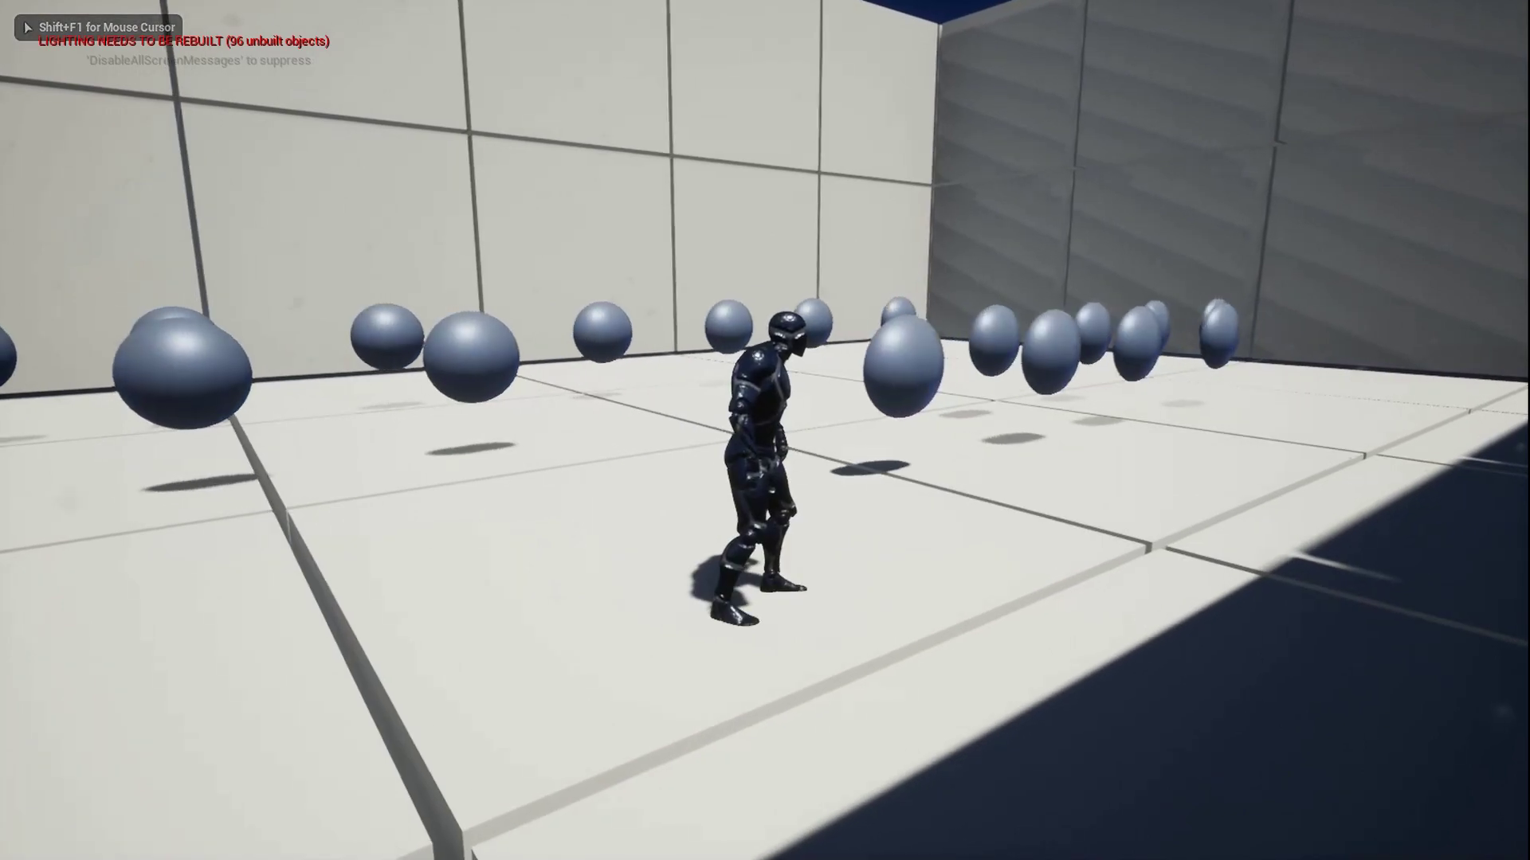
{"action": "key", "text": "w"}
{"action": "key", "text": "d"}
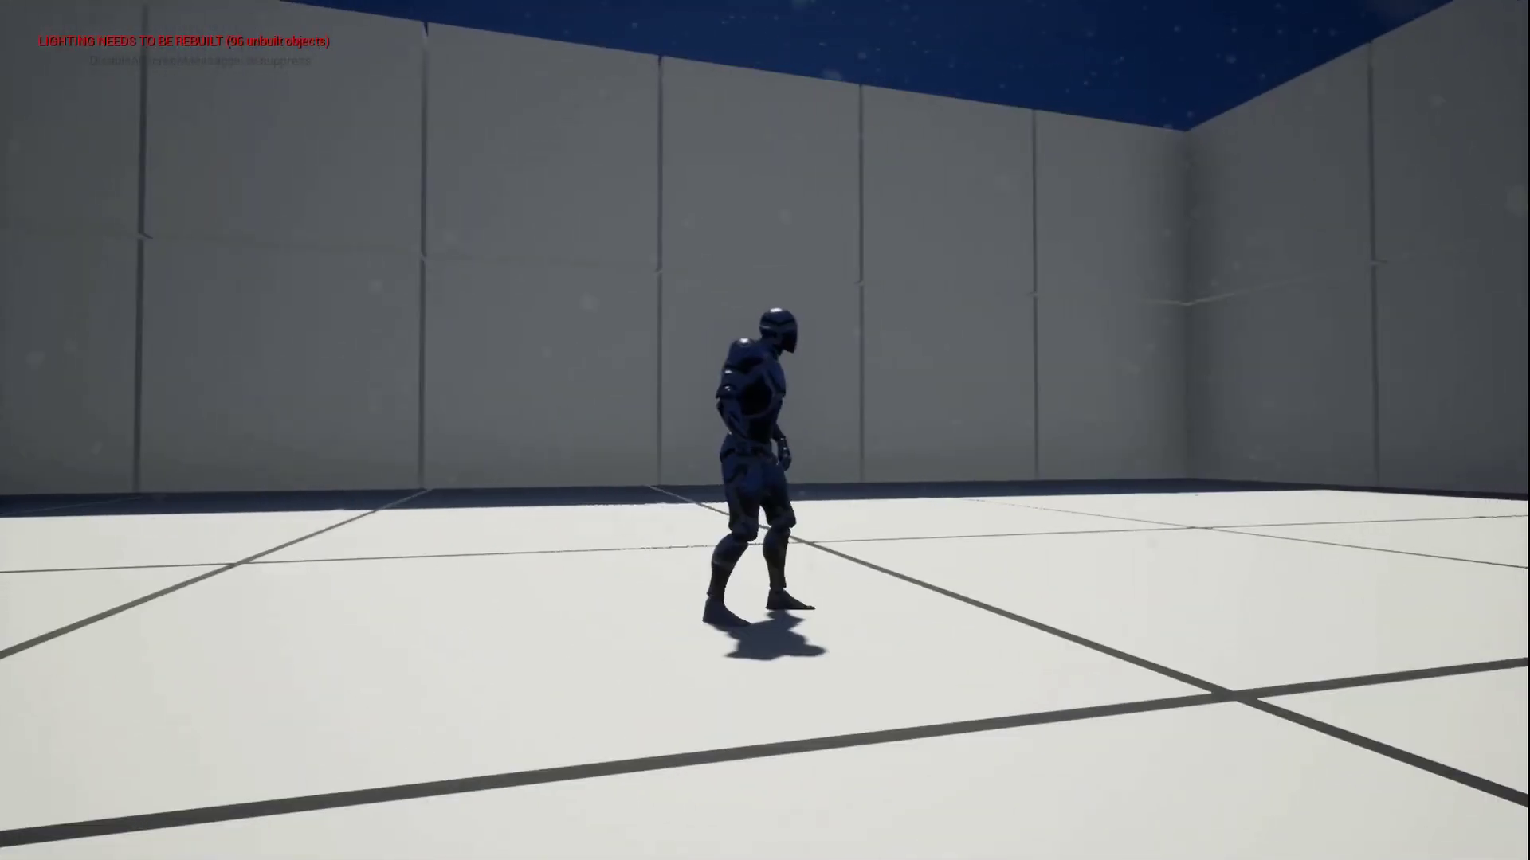
{"action": "key", "text": "d"}
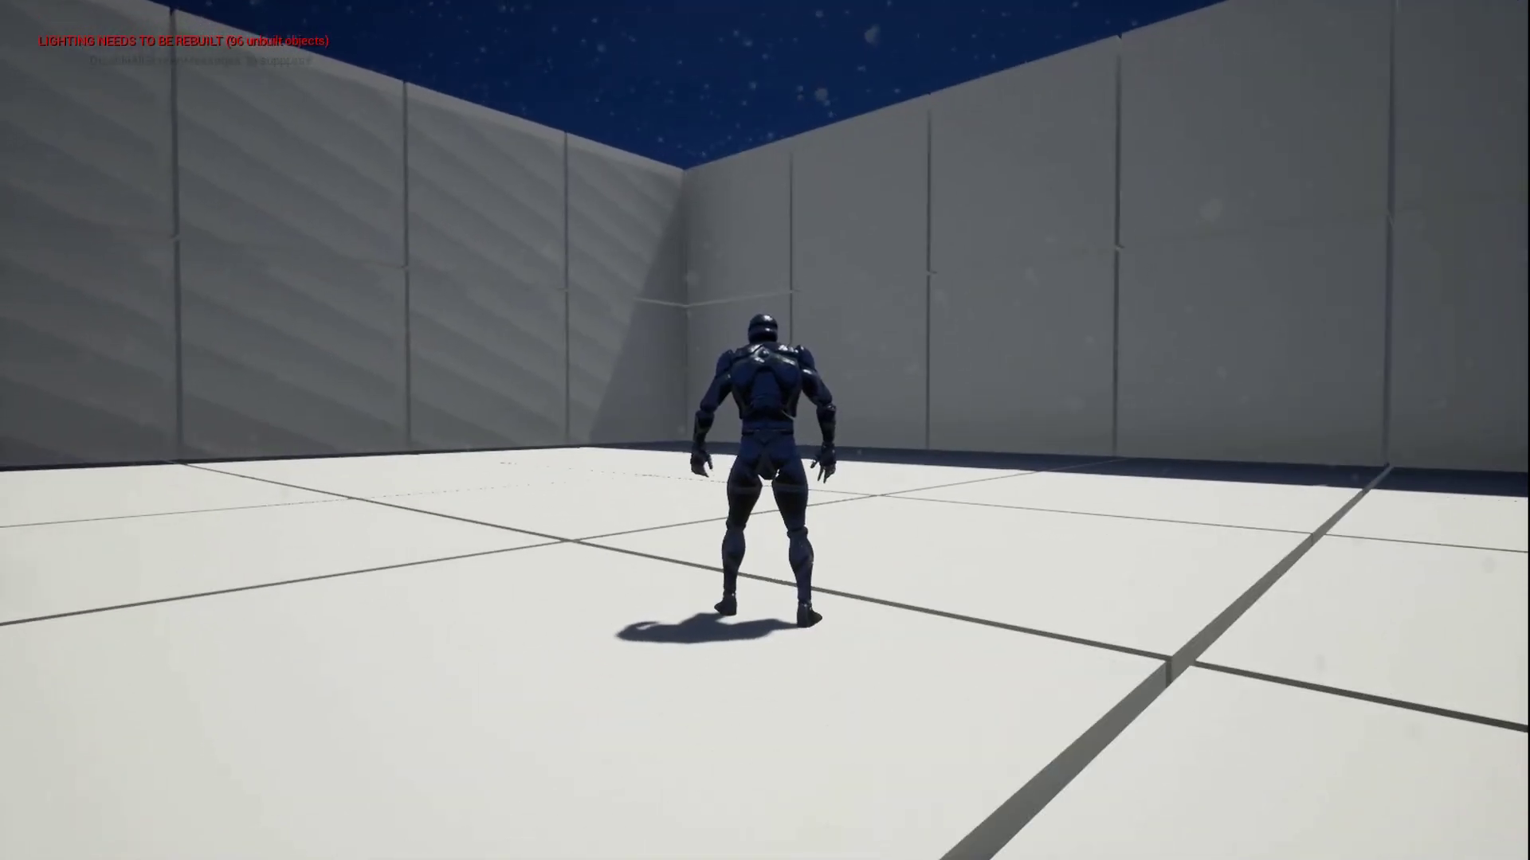
{"action": "key", "text": "a"}
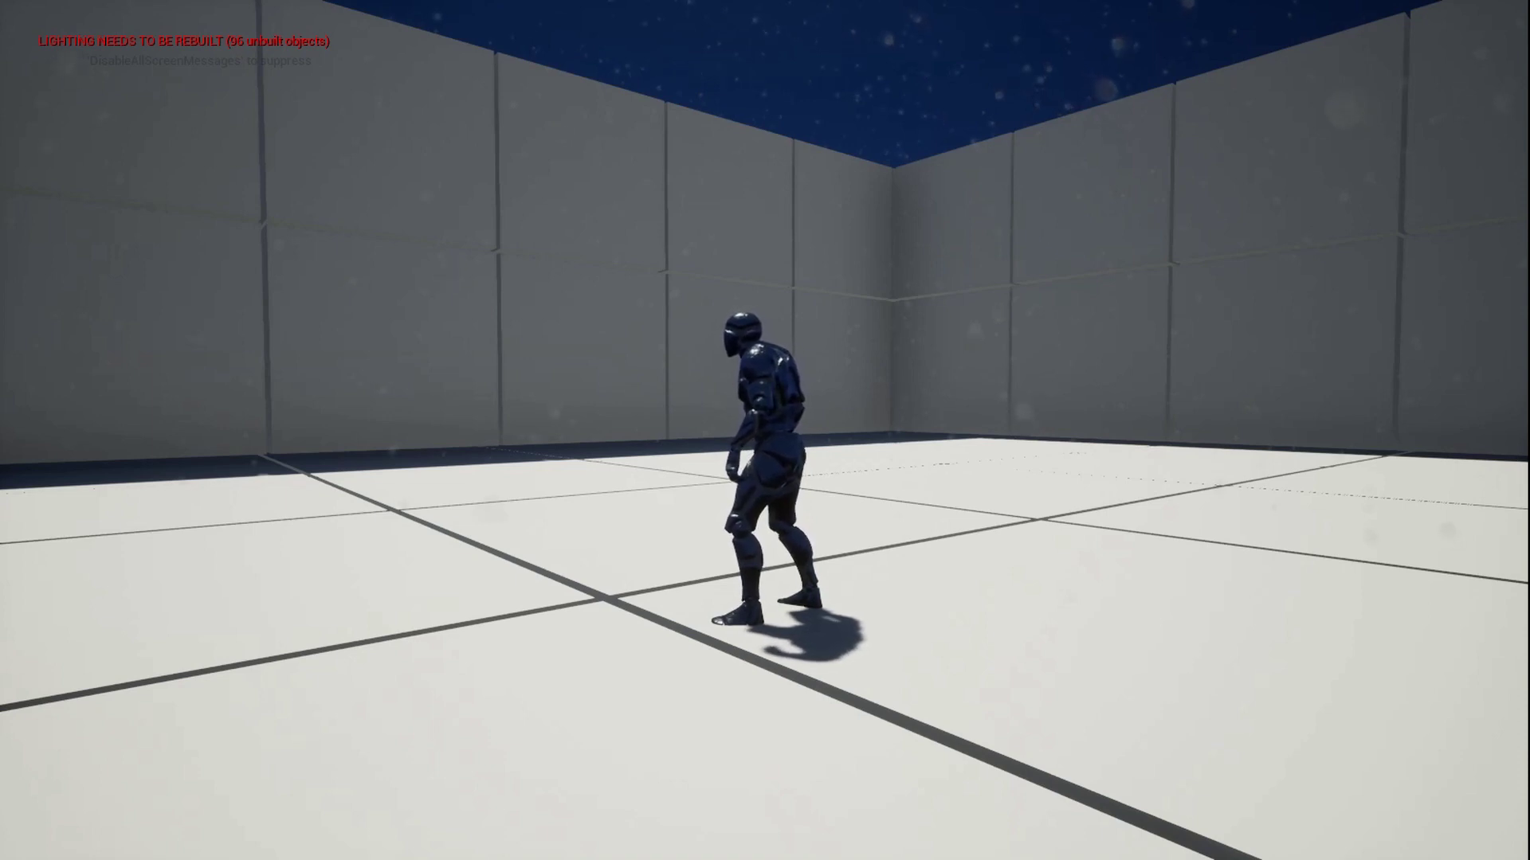
{"action": "key", "text": "a"}
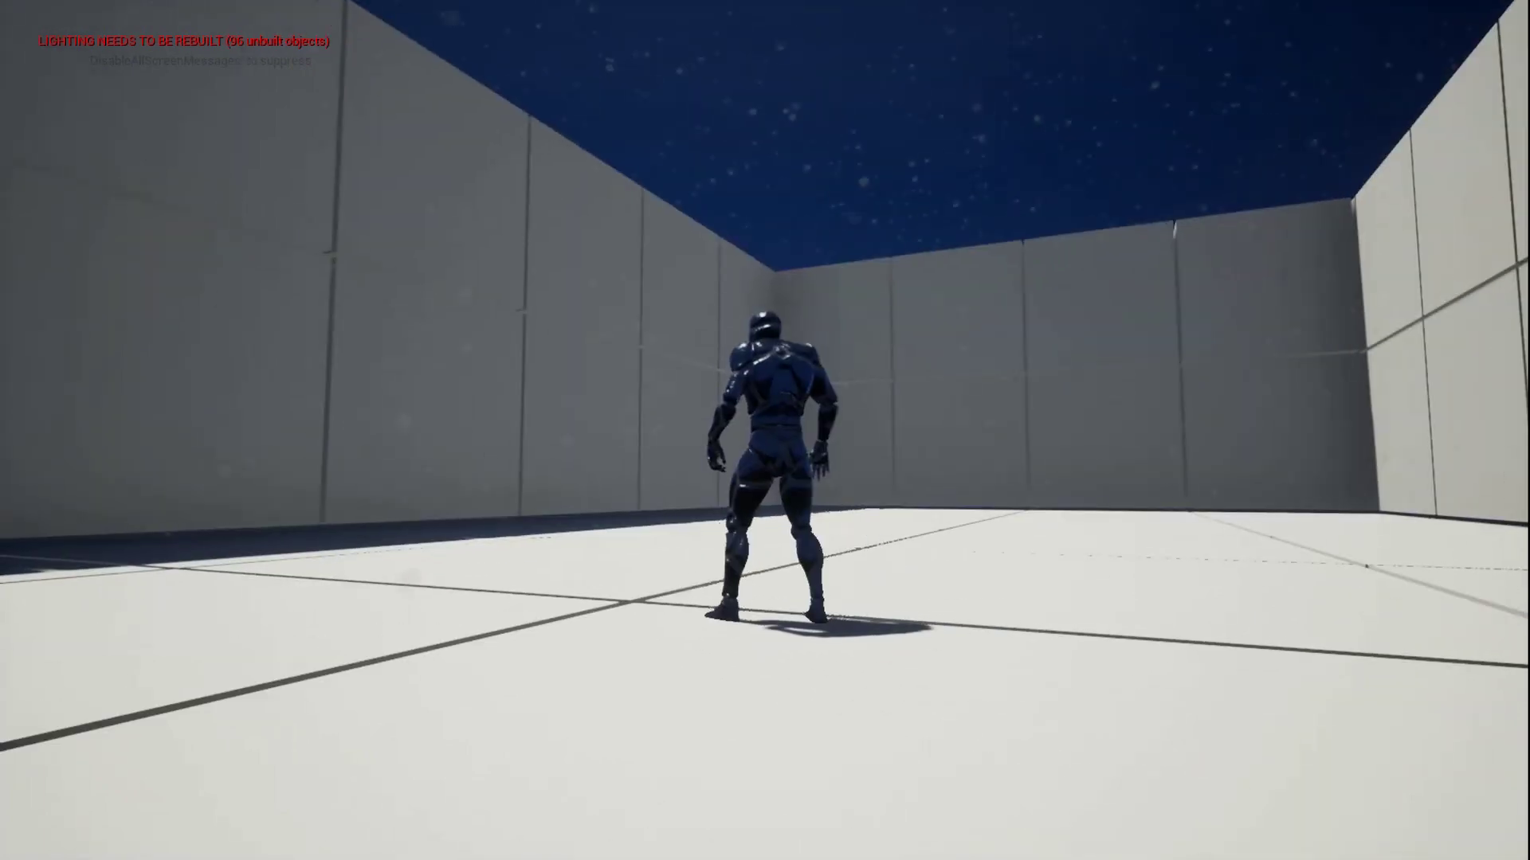
{"action": "key", "text": "w"}
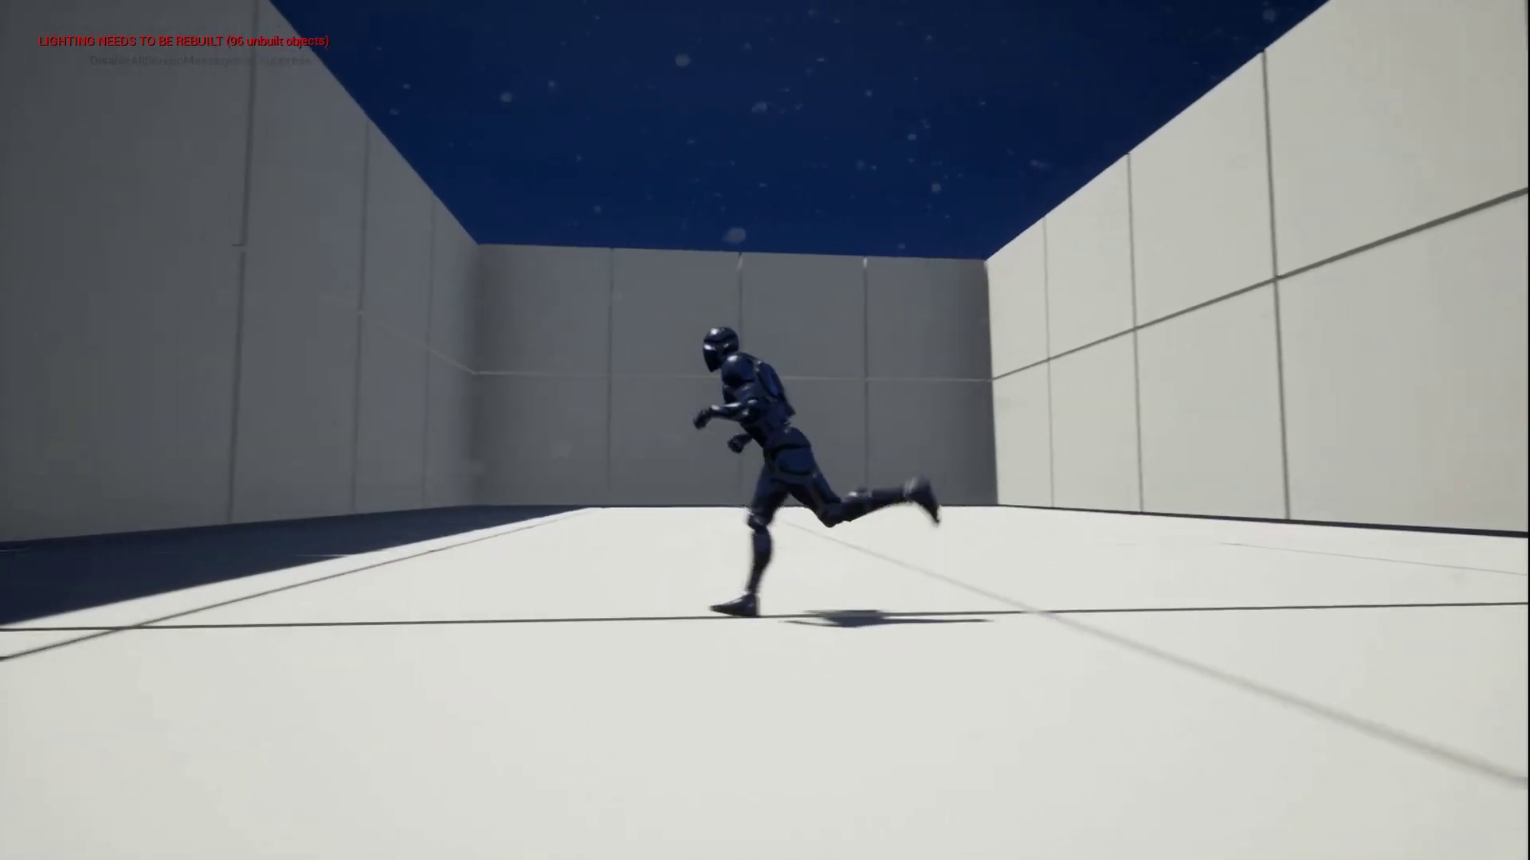
{"action": "key", "text": "a"}
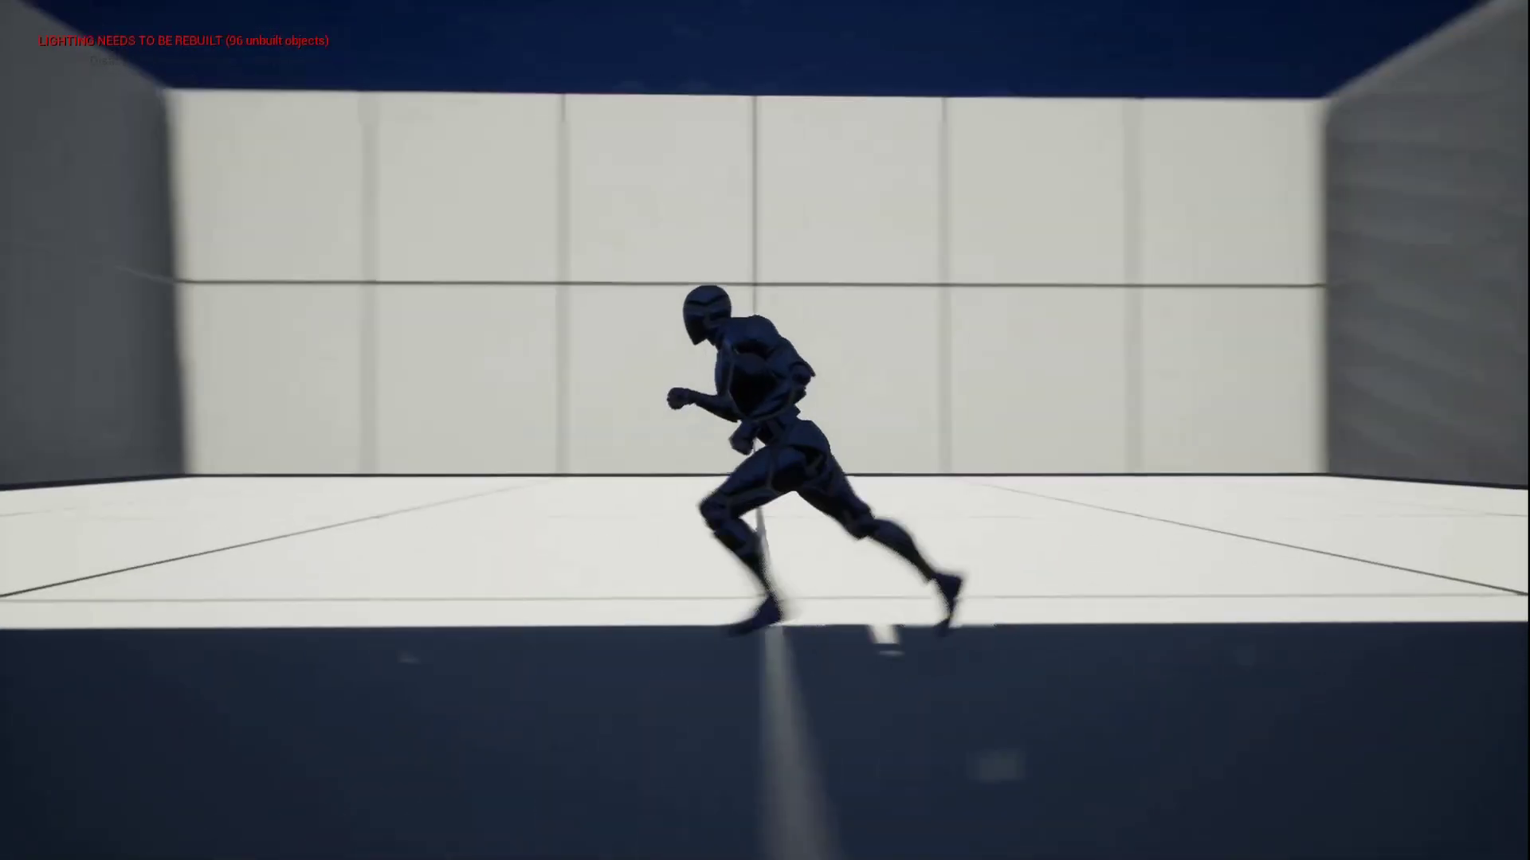
{"action": "key", "text": "s"}
{"action": "key", "text": "a"}
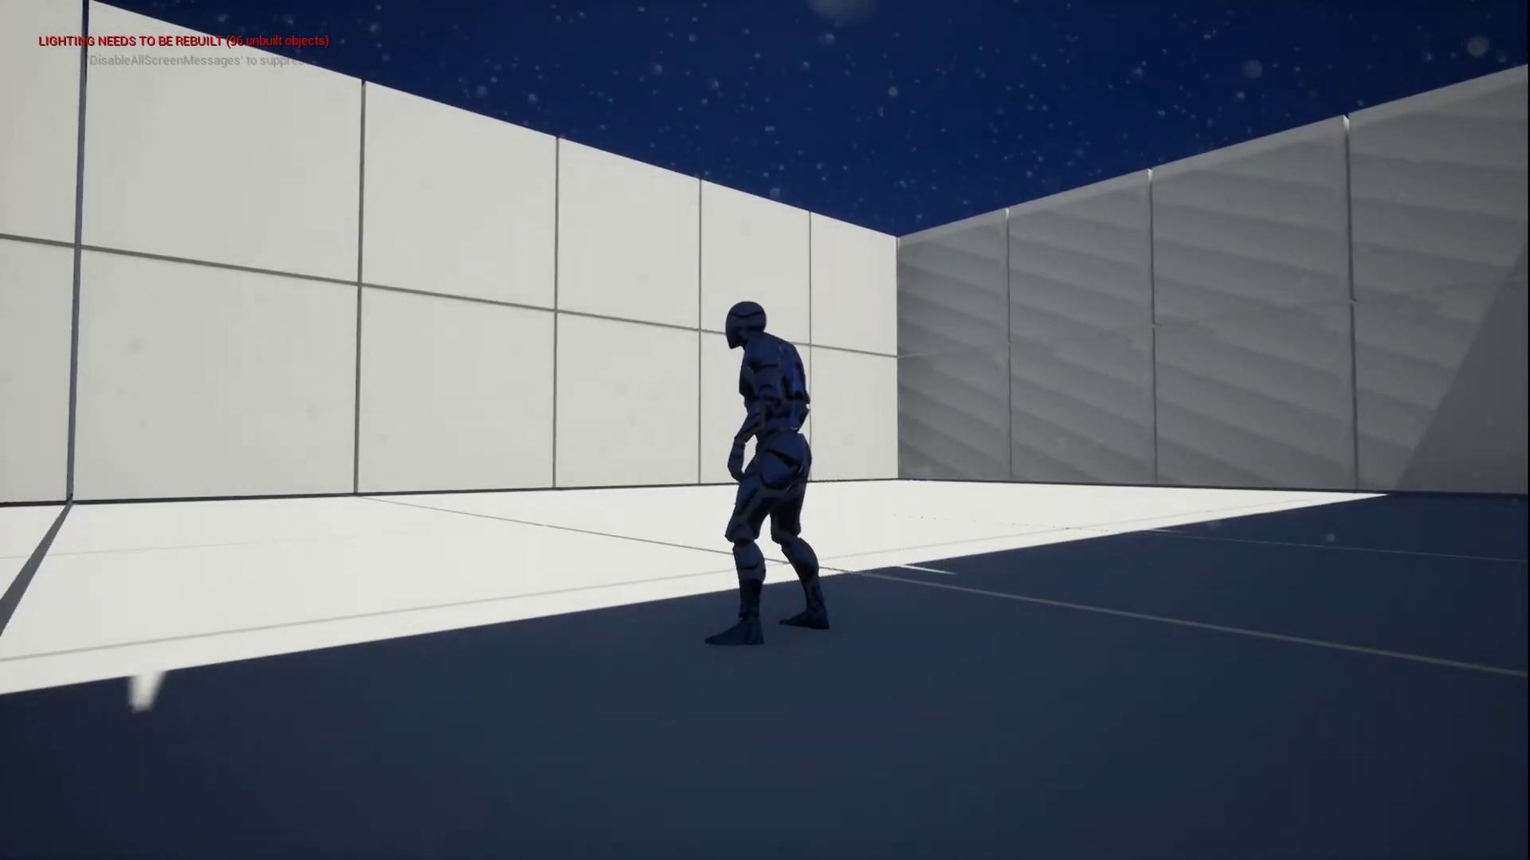